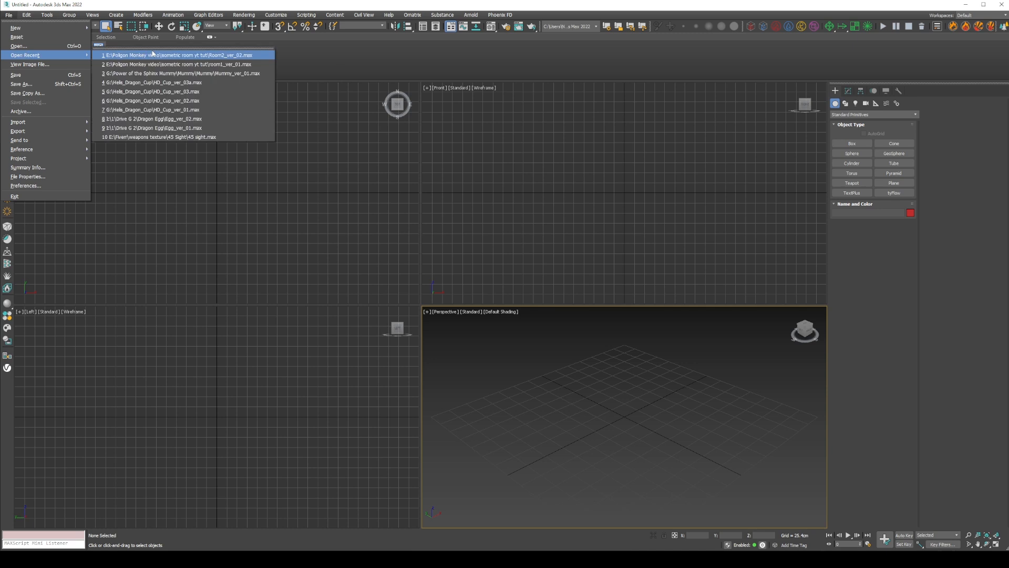
# Open the recent scene Room2_ver_02.max and show its orthographic view of the room maximized
pyautogui.click(206, 55)
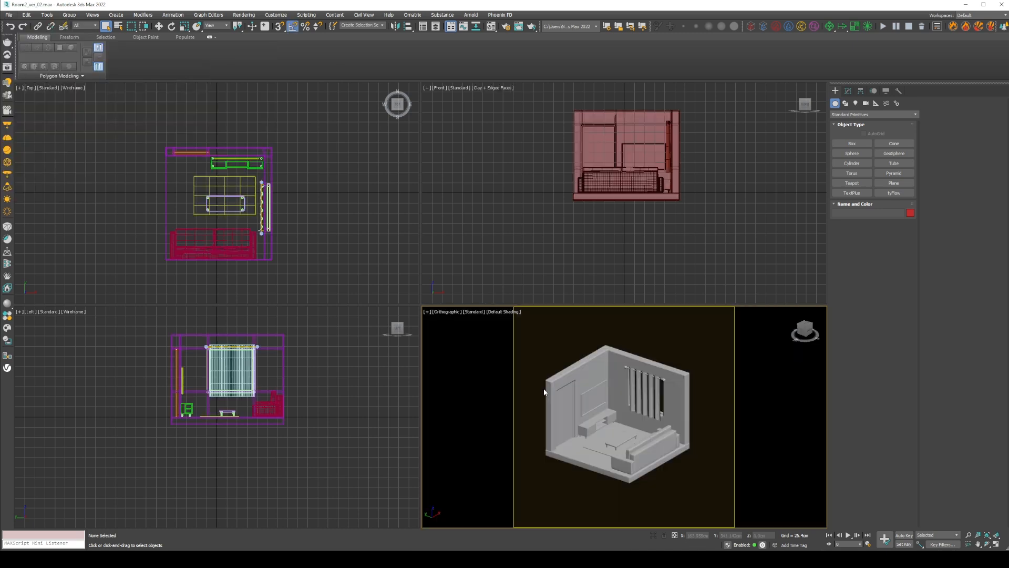
pyautogui.hotkey('alt', 'w')
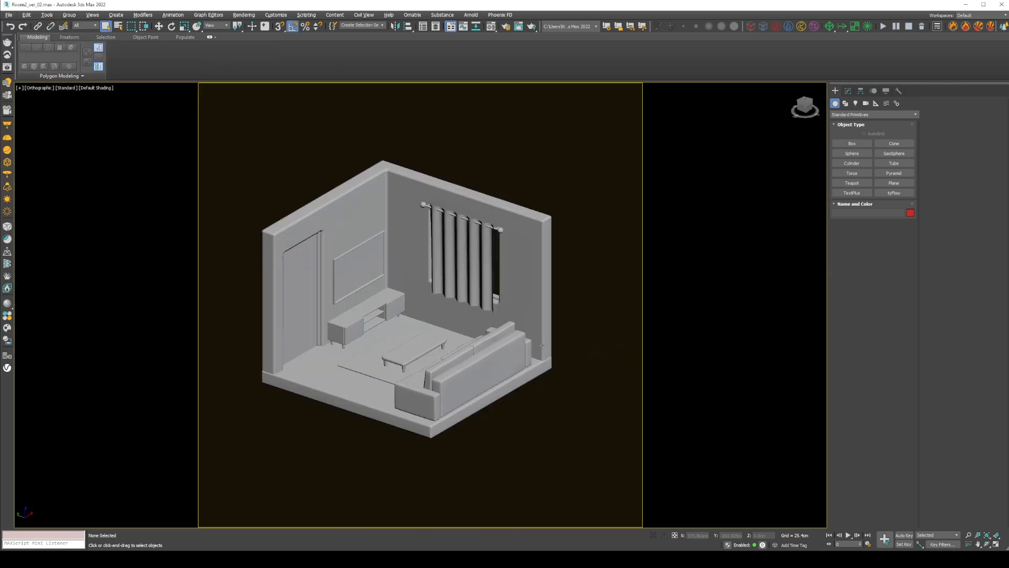
pyautogui.scroll(4, 494, 308)
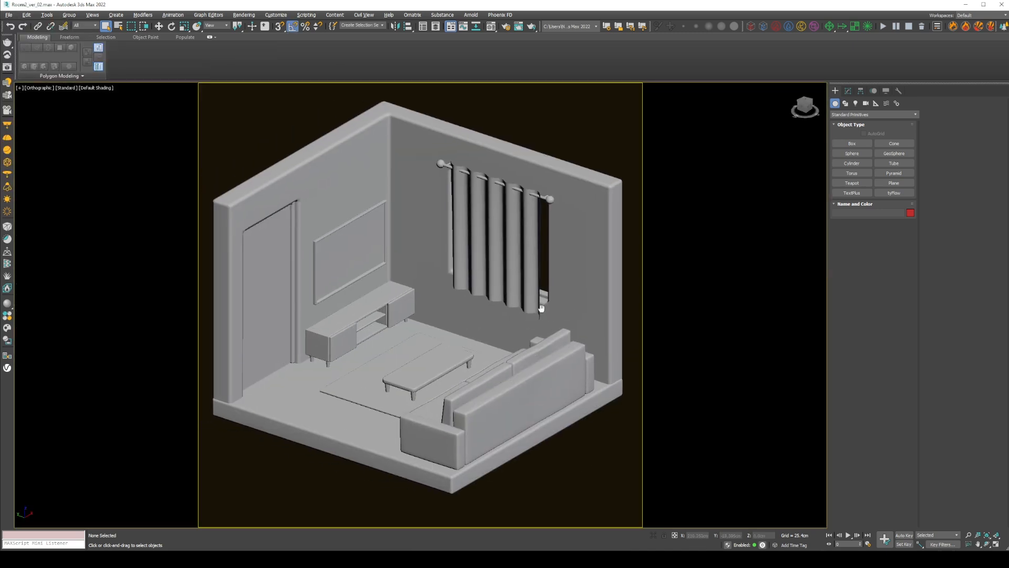
# Switch to the empty Notepad document and set its font size to 48
pyautogui.hotkey('alt', 'Tab')
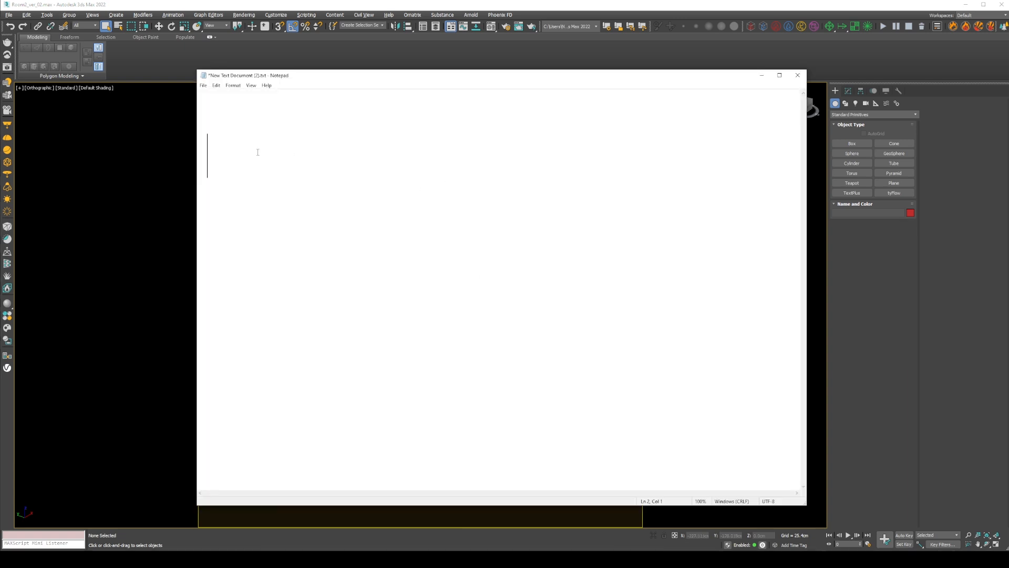
pyautogui.write('1.')
pyautogui.press('BackSpace')
pyautogui.press('BackSpace')
pyautogui.click(251, 85)
pyautogui.click(234, 86)
pyautogui.click(233, 85)
pyautogui.click(245, 101)
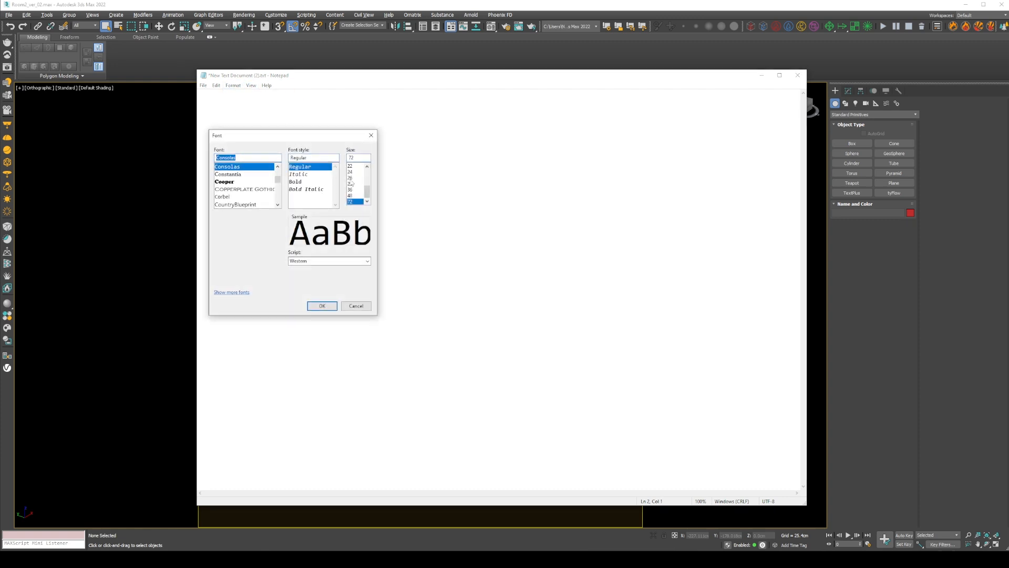
pyautogui.click(350, 196)
pyautogui.click(321, 306)
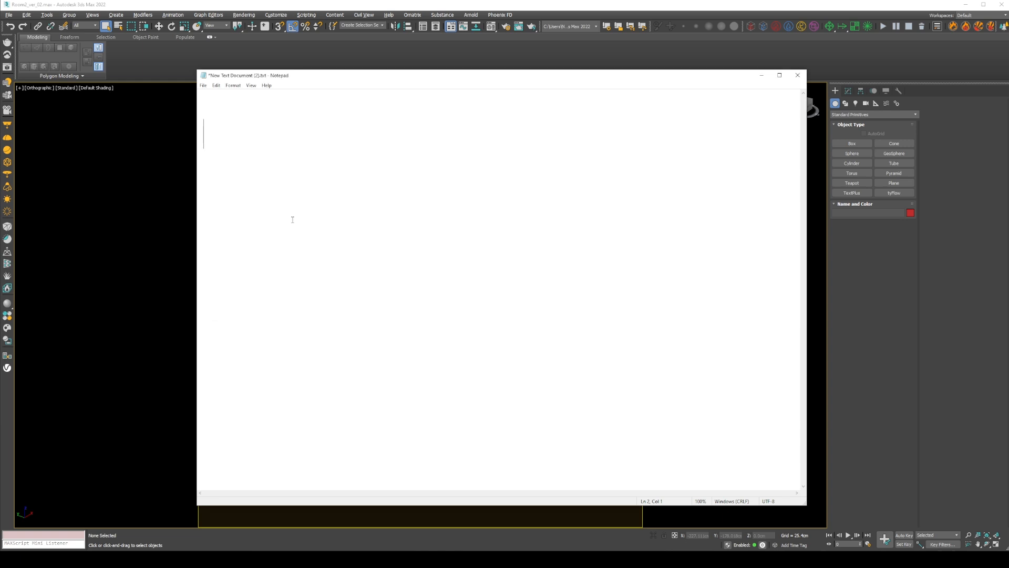
# Write "1. make scene more cartoony" as the first item of the plan, followed by a blank line
pyautogui.write('1. mkae scene')
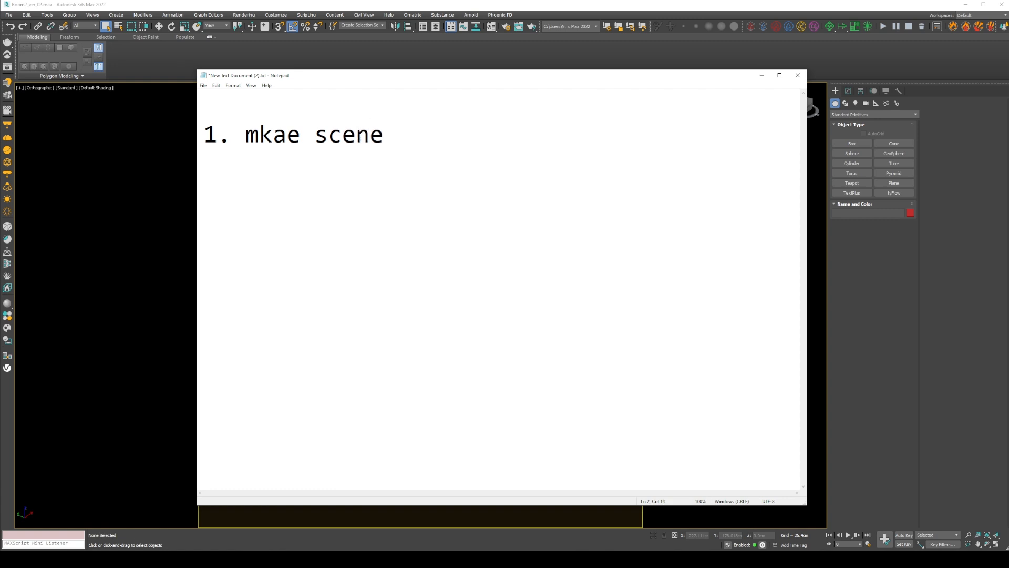
pyautogui.press('BackSpace')
pyautogui.press('BackSpace')
pyautogui.press('BackSpace')
pyautogui.press('BackSpace')
pyautogui.press('BackSpace')
pyautogui.press('BackSpace')
pyautogui.press('BackSpace')
pyautogui.press('BackSpace')
pyautogui.press('BackSpace')
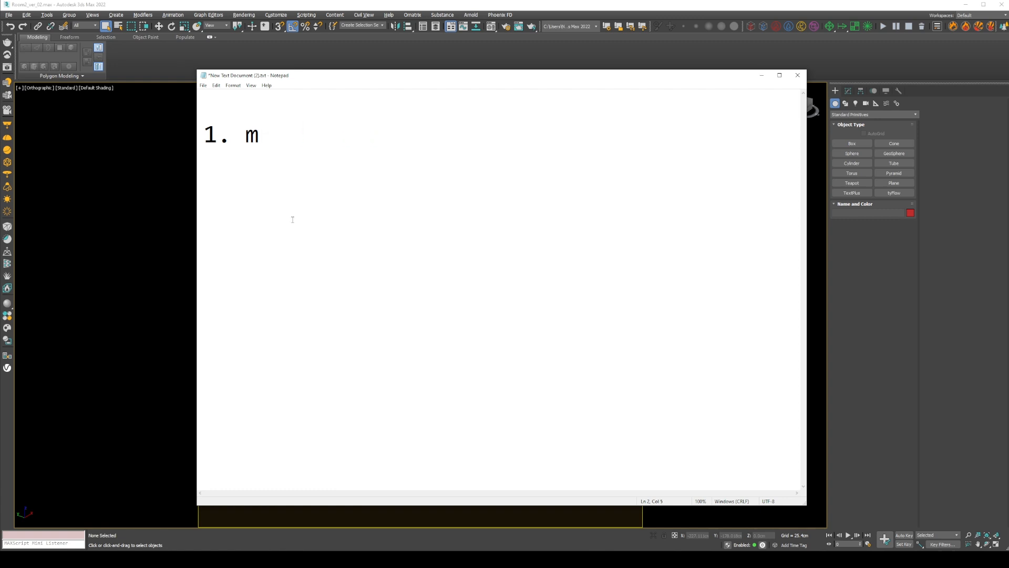
pyautogui.write('ake scen')
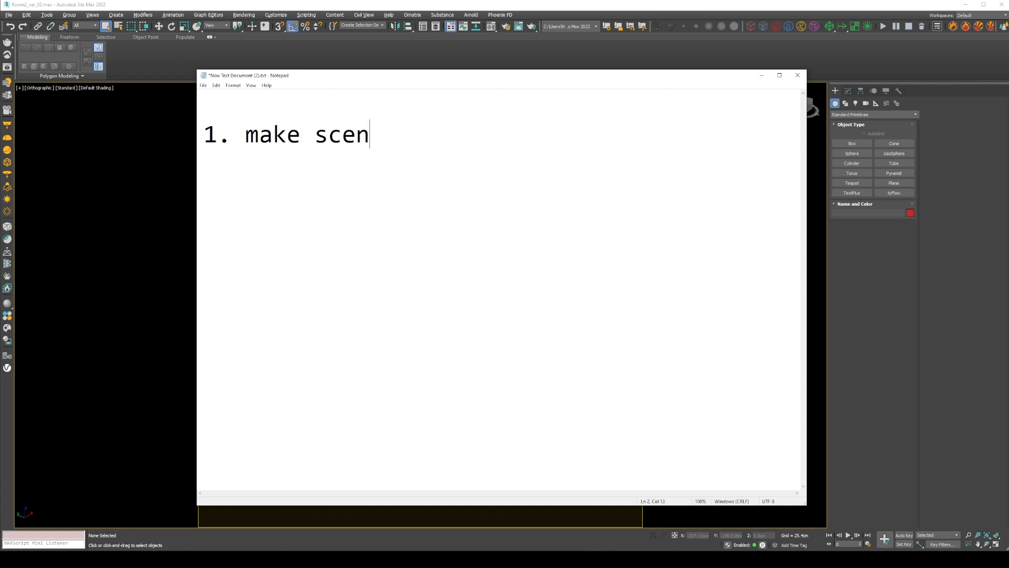
pyautogui.write('e more cartoon')
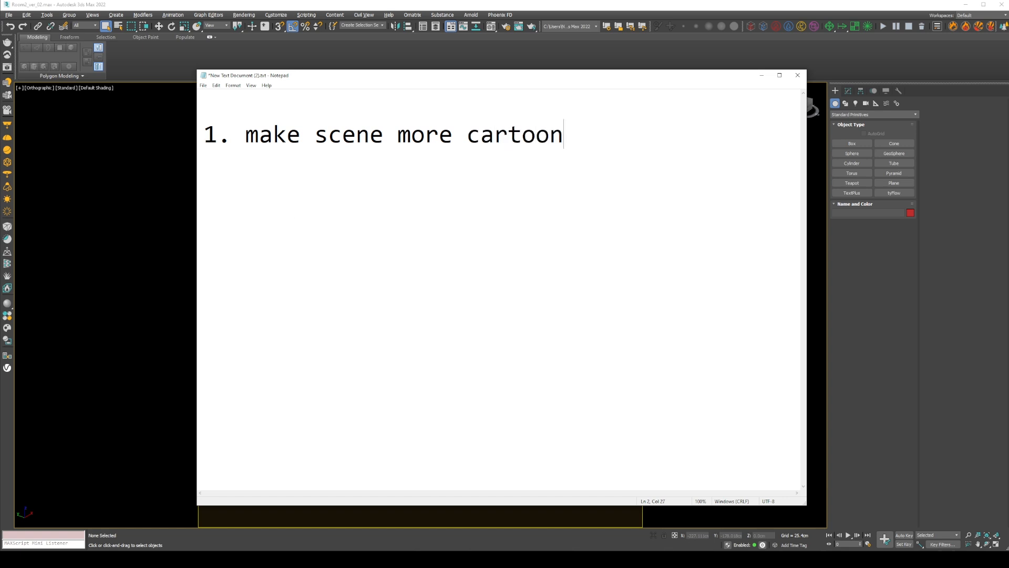
pyautogui.write('y  ')
# Add "2. lights setup" as the second item of the plan
pyautogui.write('2.')
pyautogui.write(' lights settu')
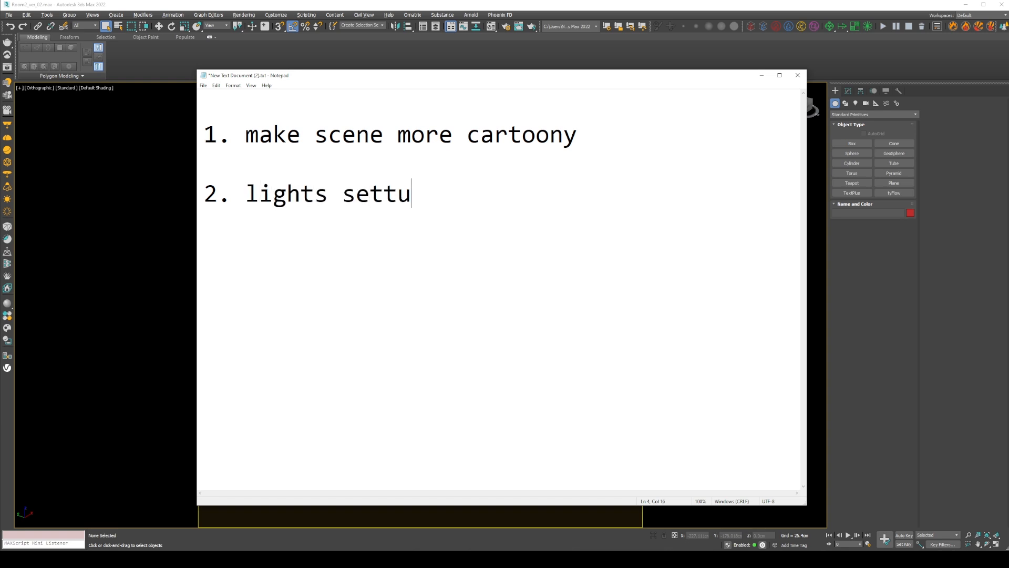
pyautogui.press('BackSpace')
pyautogui.press('BackSpace')
pyautogui.write('up')
# Add "3. material setup" and "4. adjust final render" as separate items, with blank lines between them
pyautogui.press('Return')
pyautogui.press('Return')
pyautogui.write('3. material setup')
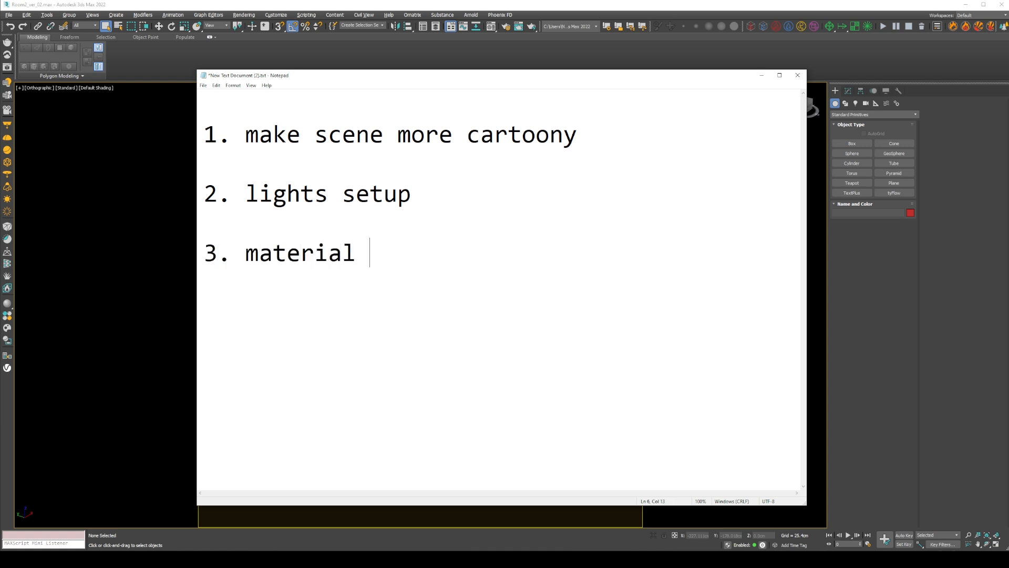
pyautogui.press('Return')
pyautogui.press('Return')
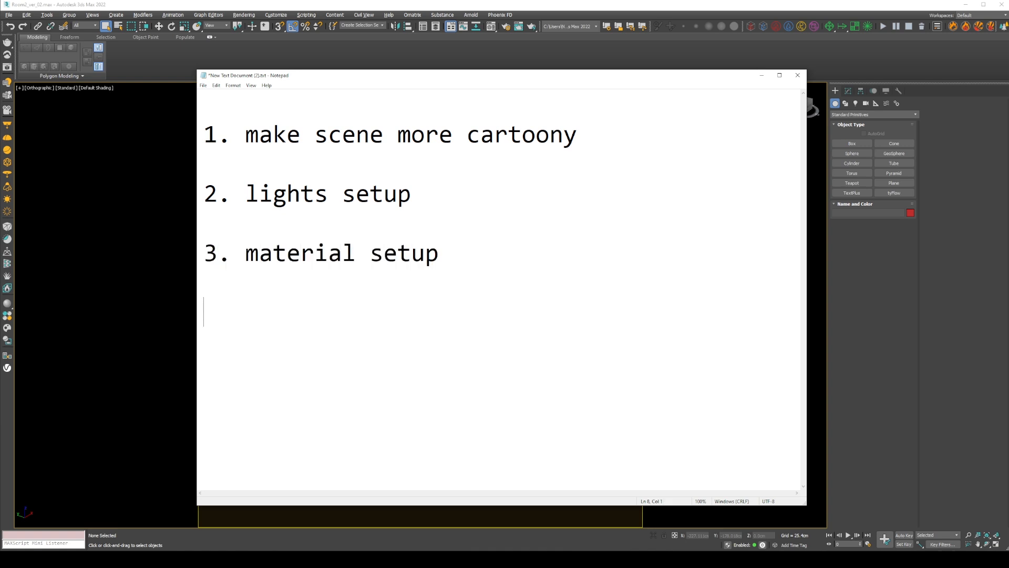
pyautogui.write('4. adjust final ren')
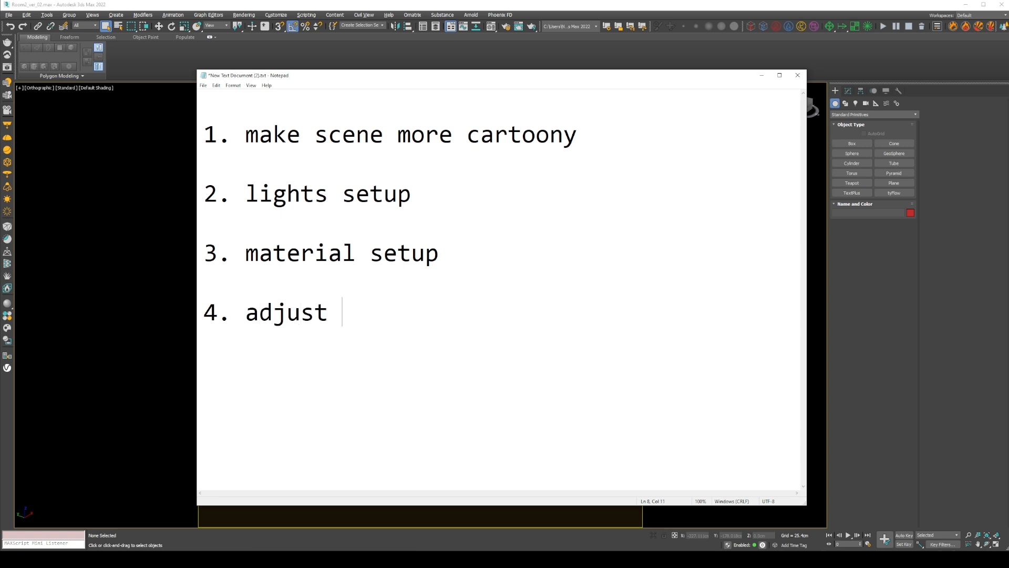
pyautogui.write('der')
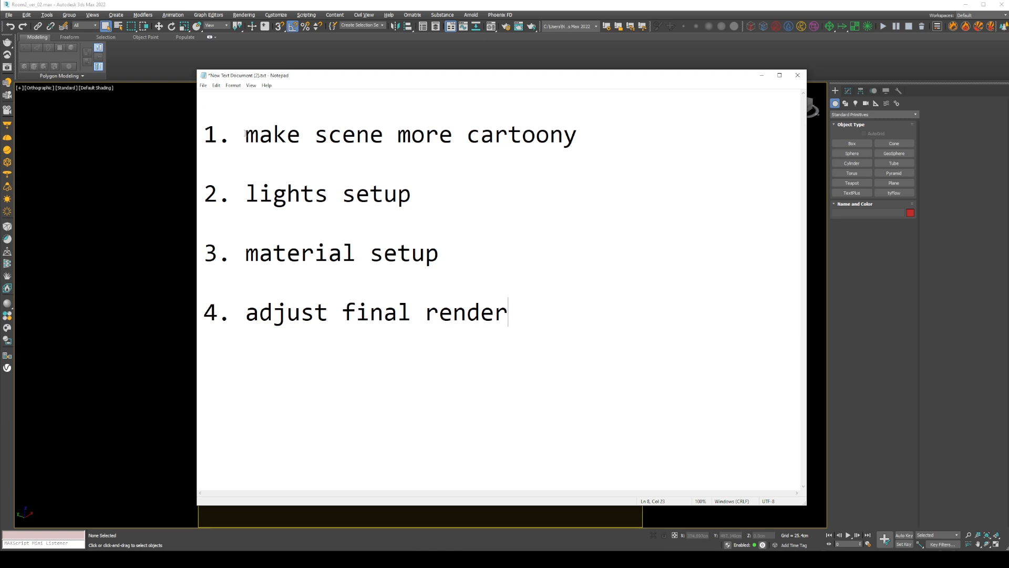
# Highlight the first plan item, minimize Notepad and open the recent scene room1_ver_01.max in 3ds Max
pyautogui.moveTo(245, 134); pyautogui.dragTo(578, 135)
pyautogui.click(761, 76)
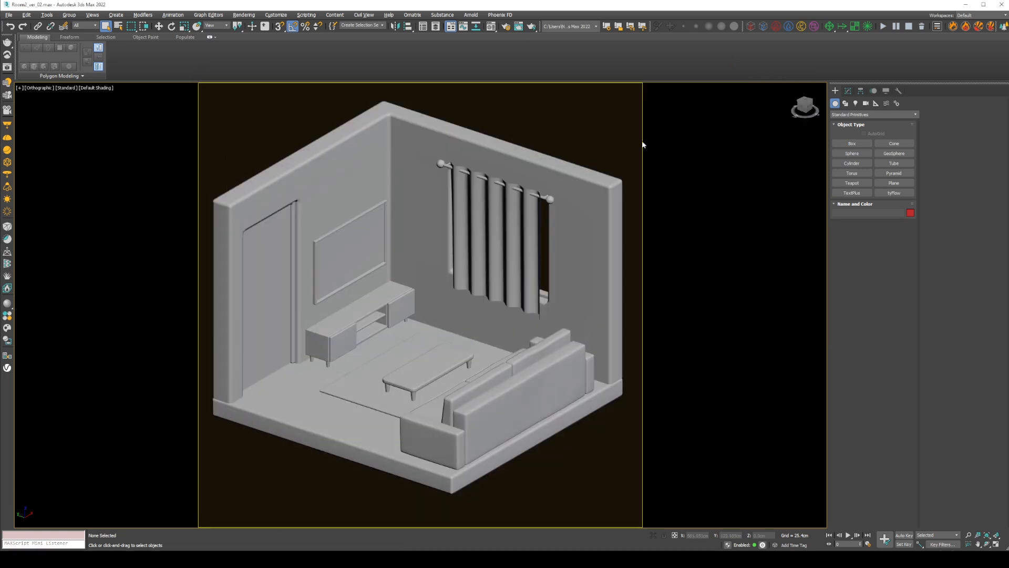
pyautogui.click(9, 14)
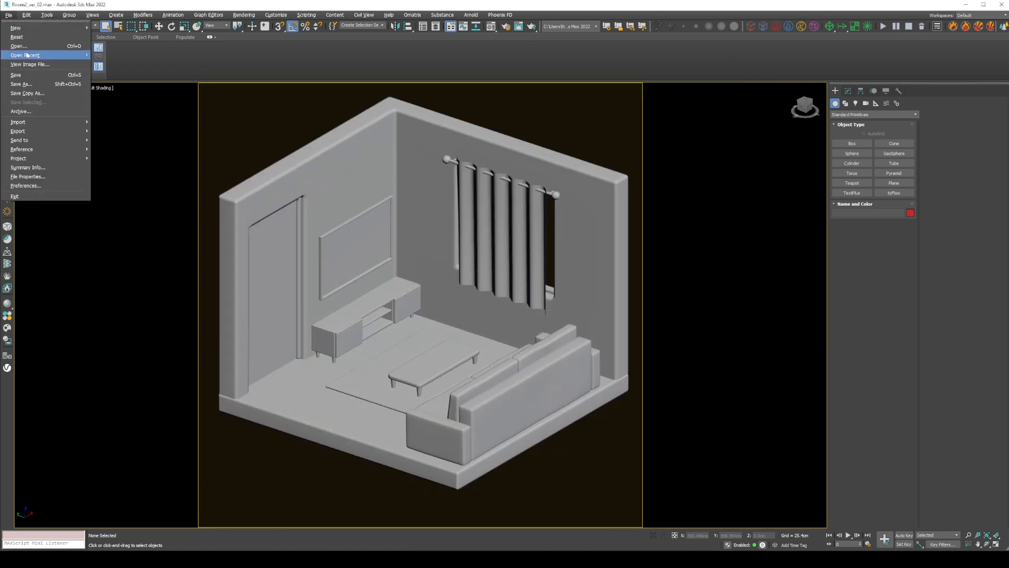
pyautogui.moveTo(21, 54)
pyautogui.click(170, 55)
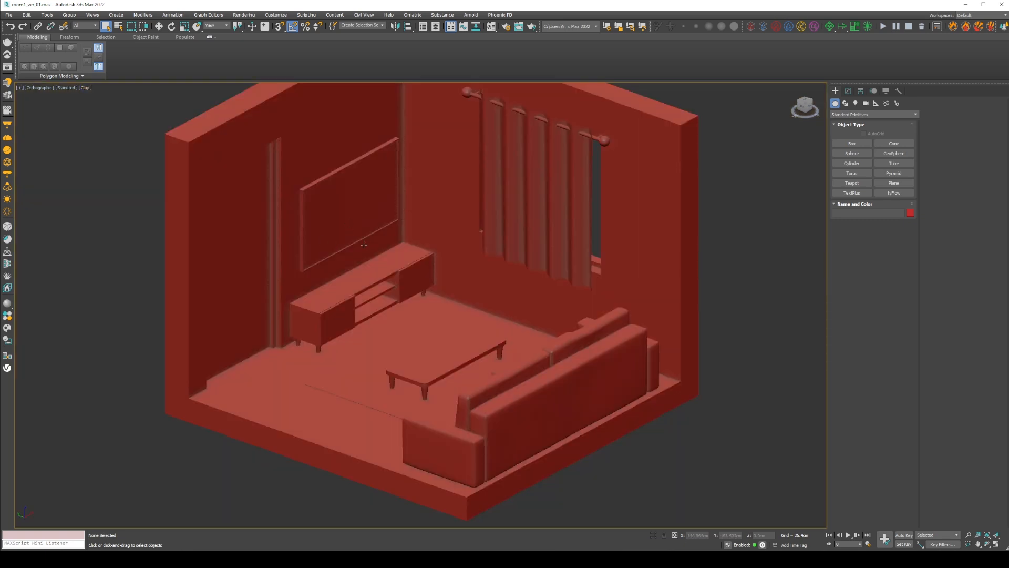
# Display edged faces in the viewport and hide the sofa frame together with its cushions
pyautogui.scroll(-3, 476, 310)
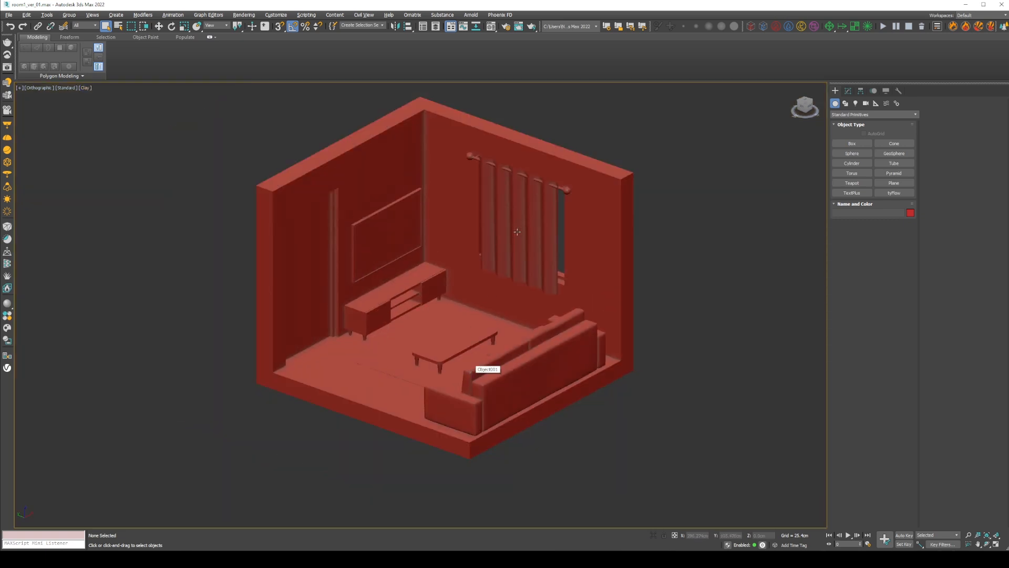
pyautogui.click(847, 91)
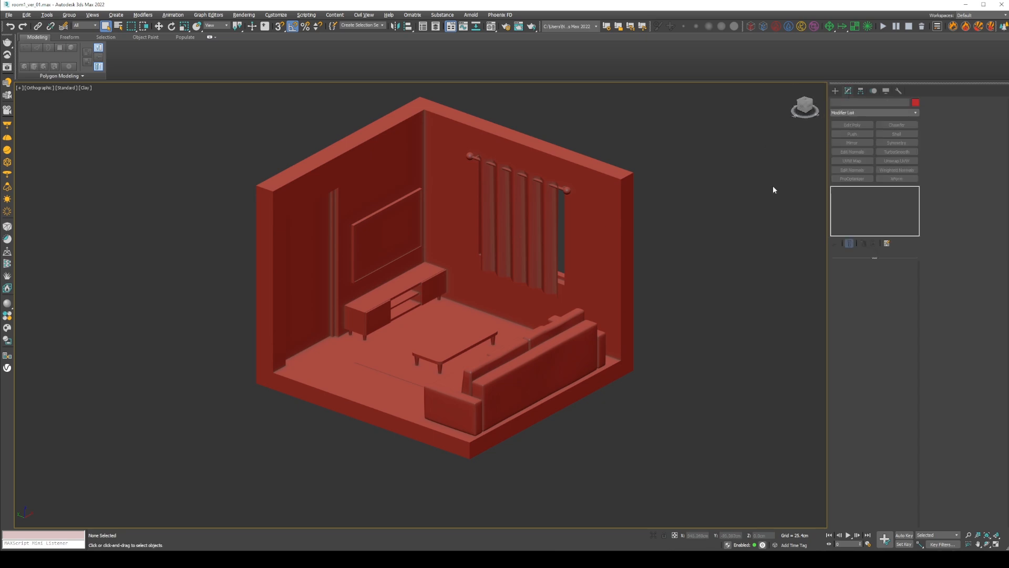
pyautogui.scroll(5, 541, 361)
pyautogui.click(540, 362)
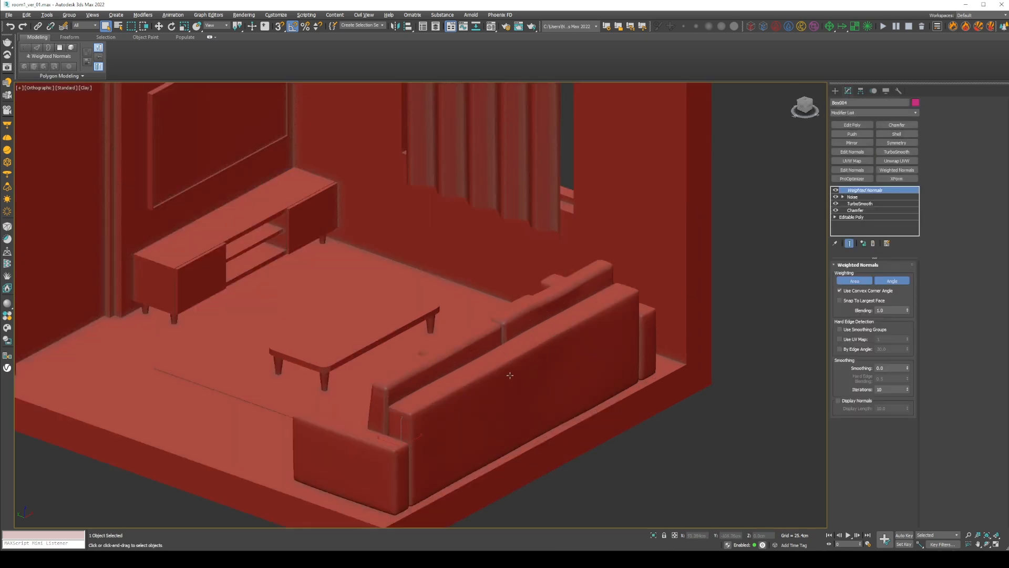
pyautogui.scroll(4, 421, 415)
pyautogui.press('F4')
pyautogui.scroll(-3, 385, 326)
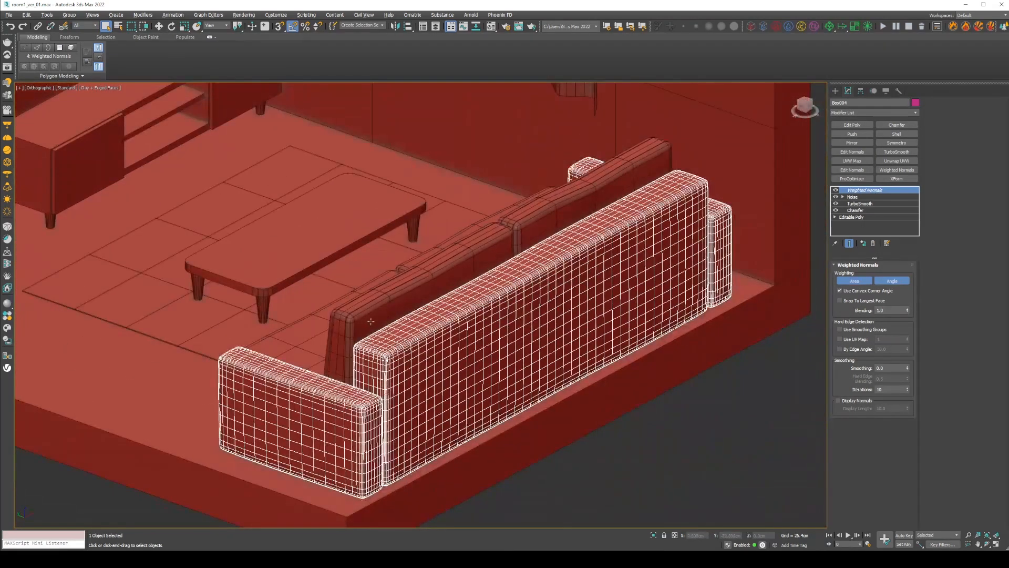
pyautogui.moveTo(371, 322); pyautogui.dragTo(499, 299, button='middle')
pyautogui.keyDown('ctrl'); pyautogui.click(498, 299); pyautogui.keyUp('ctrl')
pyautogui.rightClick(496, 287)
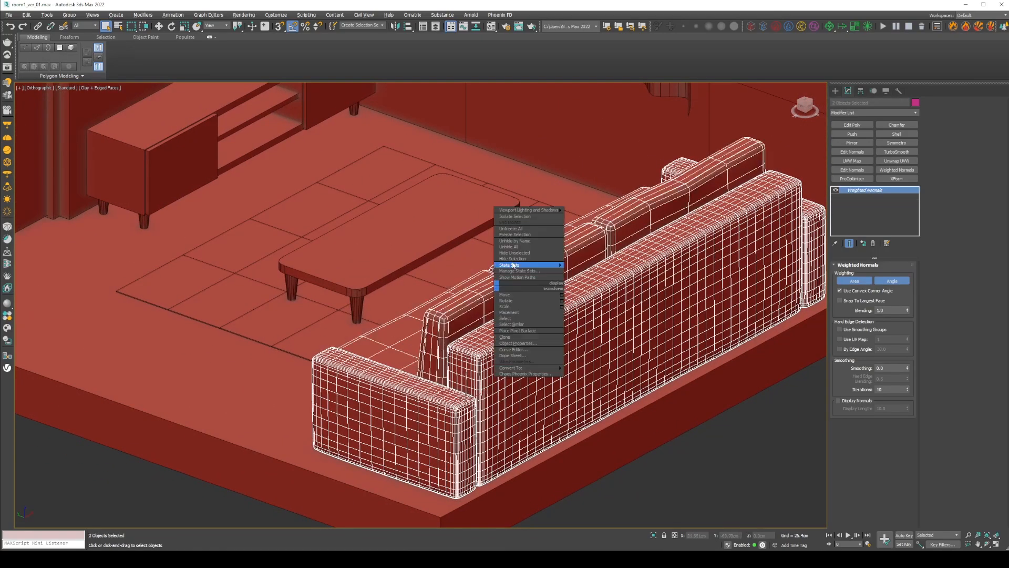
pyautogui.click(513, 258)
# Add a Chamfer modifier to the floor slab and raise its smoothing threshold to about 107.8
pyautogui.moveTo(463, 260); pyautogui.dragTo(587, 297, button='middle')
pyautogui.scroll(4, 546, 285)
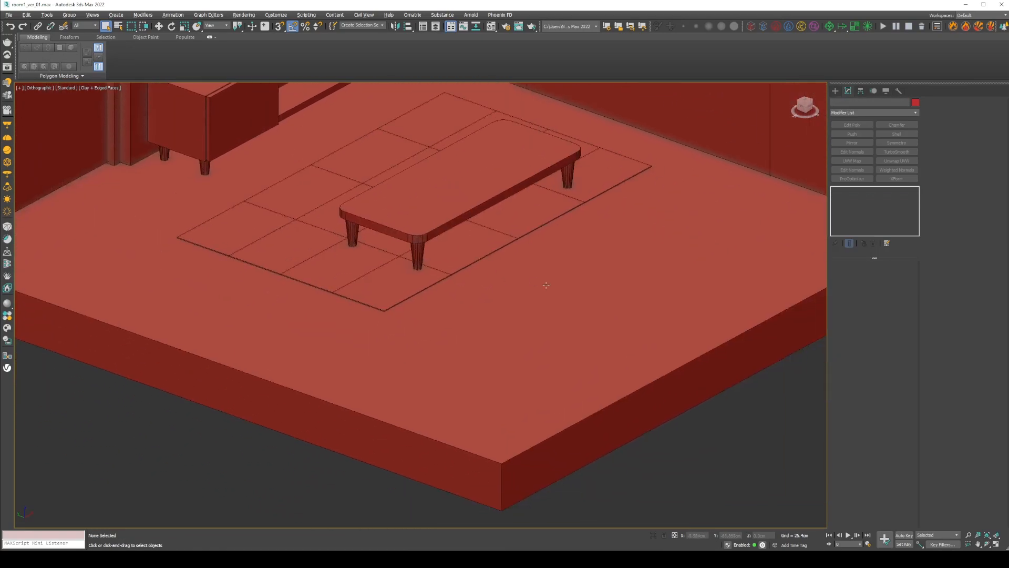
pyautogui.scroll(-4, 546, 285)
pyautogui.scroll(4, 564, 289)
pyautogui.click(567, 287)
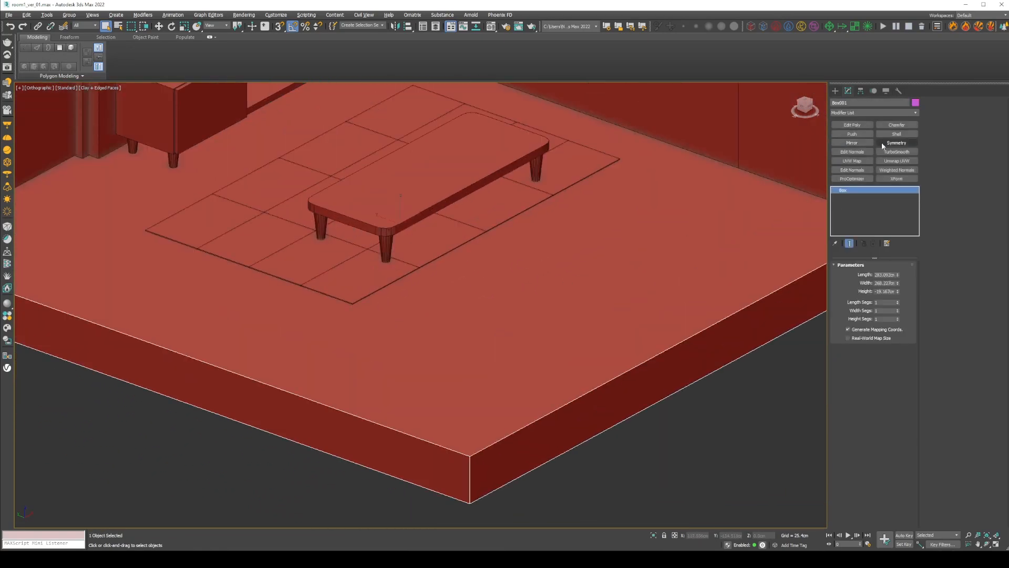
pyautogui.click(897, 125)
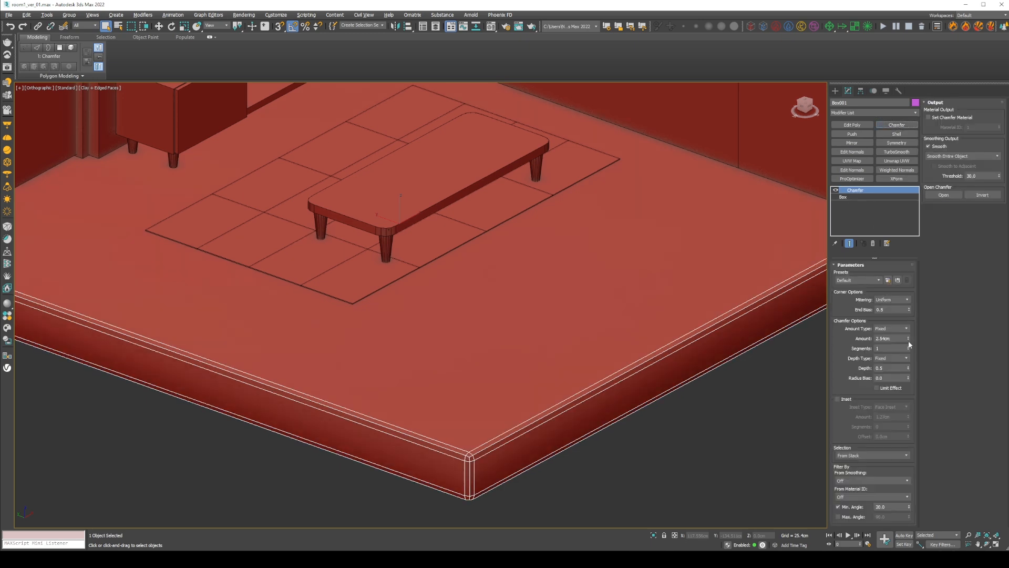
pyautogui.moveTo(1001, 177); pyautogui.dragTo(981, 64)
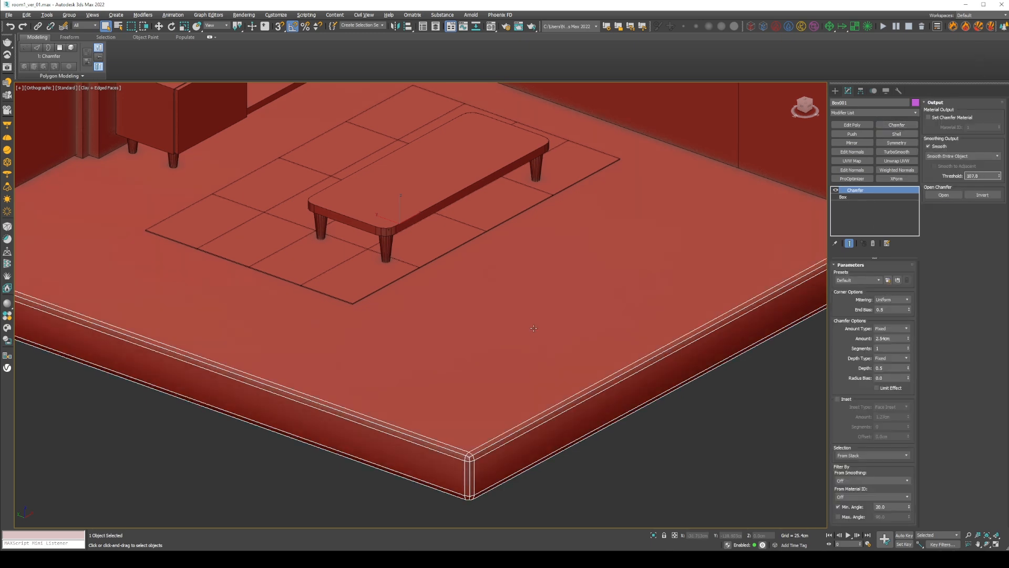
# Turn off edged faces and add a Weighted Normals modifier above the floor slab's Chamfer
pyautogui.scroll(-4, 534, 328)
pyautogui.scroll(5, 521, 361)
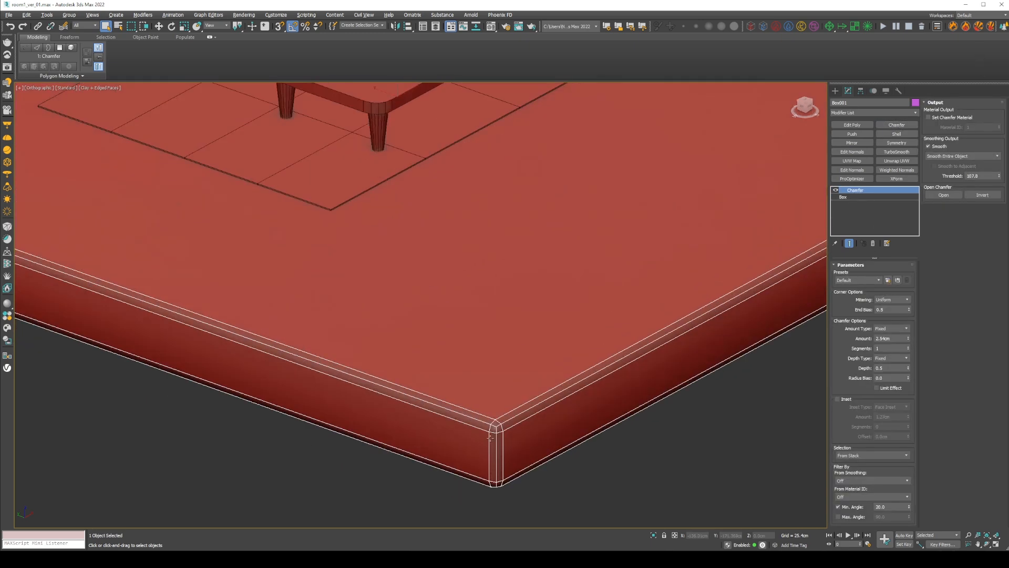
pyautogui.scroll(-4, 490, 438)
pyautogui.press('F4')
pyautogui.moveTo(624, 335); pyautogui.dragTo(565, 352, button='middle')
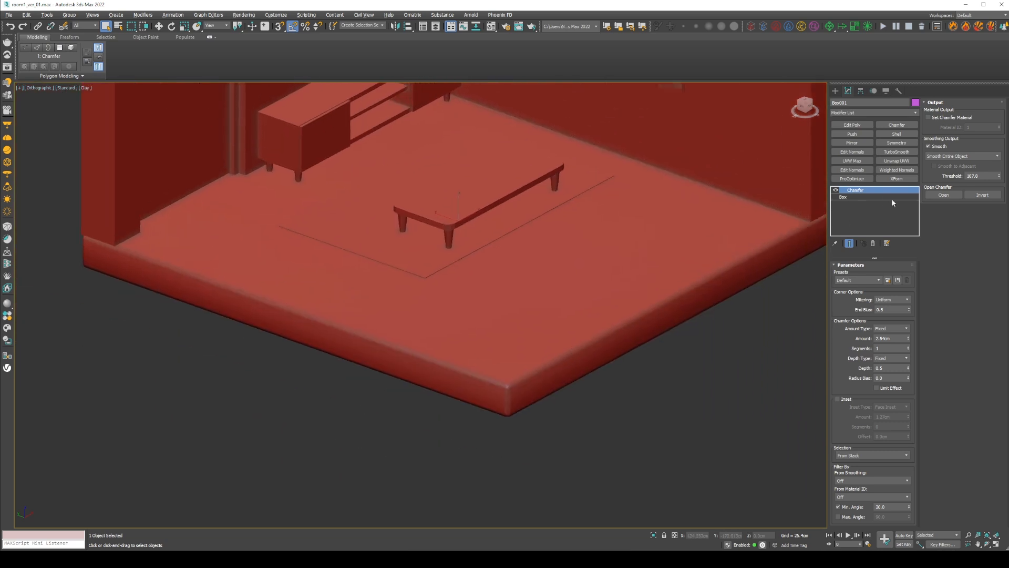
pyautogui.click(897, 170)
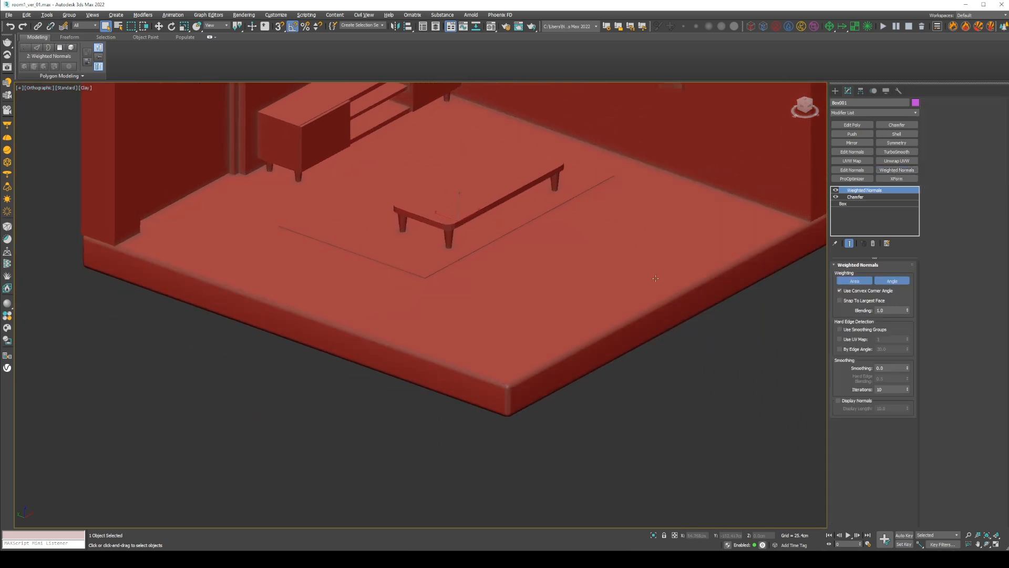
# Copy the floor slab's Chamfer and Weighted Normals modifiers and paste them onto the room's wall object
pyautogui.keyDown('ctrl'); pyautogui.click(862, 198); pyautogui.keyUp('ctrl')
pyautogui.rightClick(861, 198)
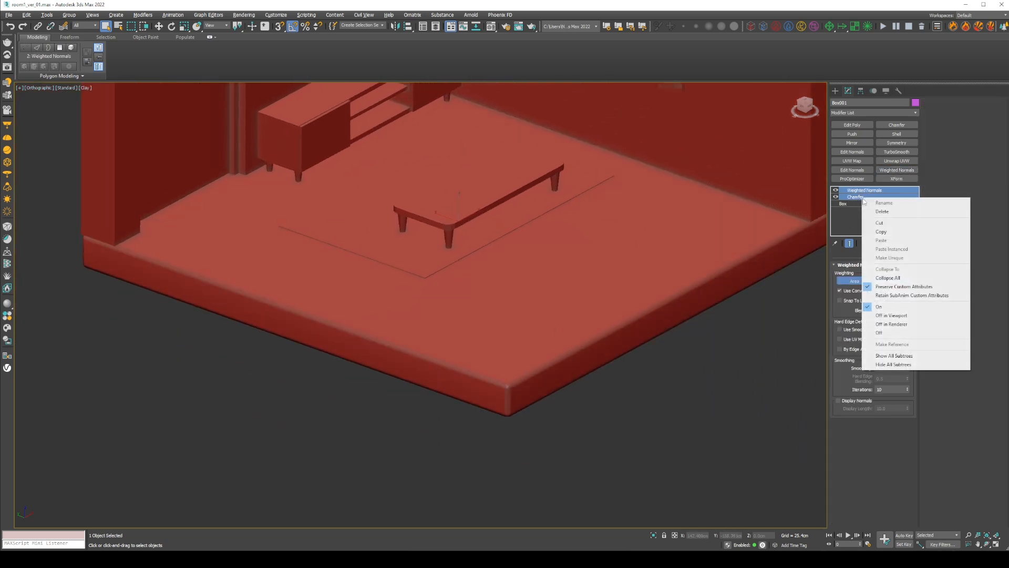
pyautogui.click(880, 232)
pyautogui.moveTo(365, 237); pyautogui.dragTo(619, 388, button='middle')
pyautogui.click(735, 224)
pyautogui.rightClick(876, 192)
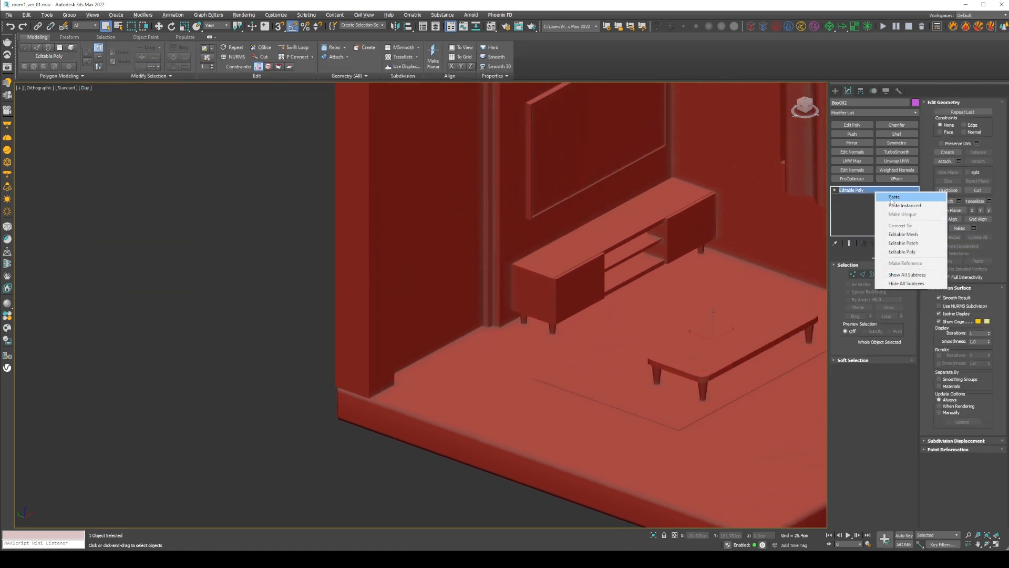
pyautogui.click(893, 198)
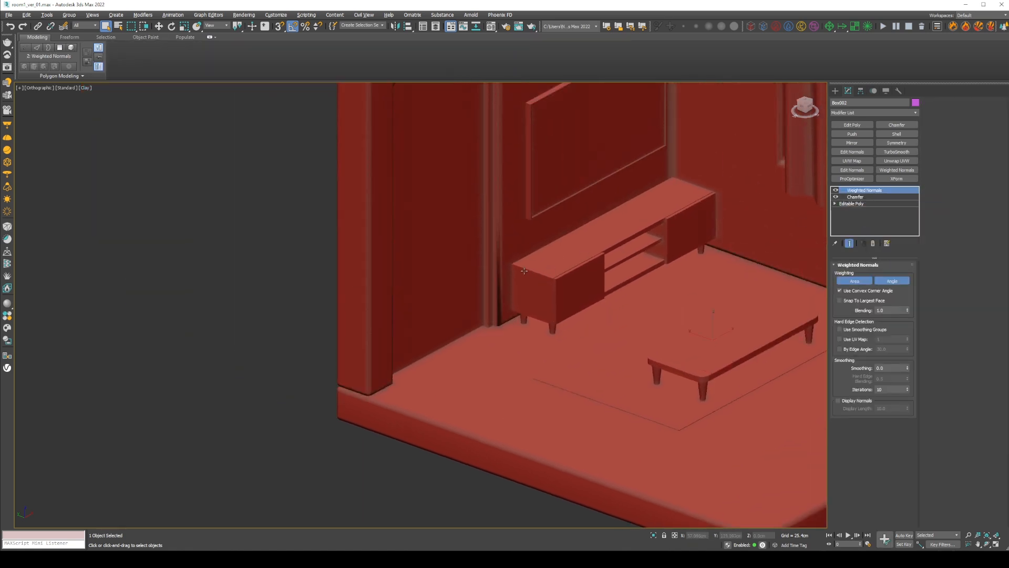
# Hide every object except the selected wall and examine the shading around its door opening
pyautogui.scroll(3, 500, 294)
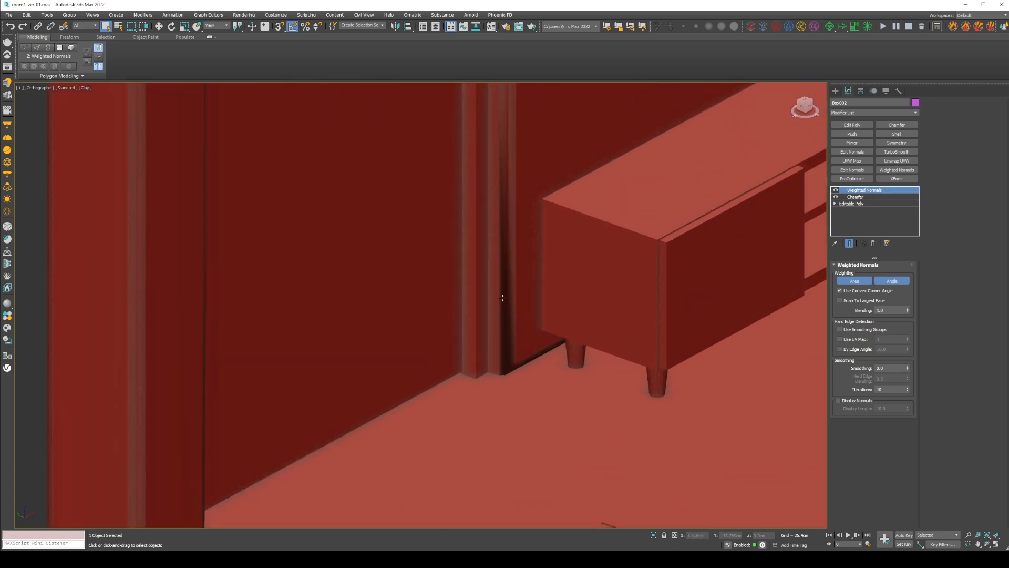
pyautogui.rightClick(503, 279)
pyautogui.click(523, 240)
pyautogui.scroll(-1, 567, 342)
pyautogui.keyDown('alt'); pyautogui.moveTo(566, 345); pyautogui.dragTo(623, 333, button='middle'); pyautogui.keyUp('alt')
pyautogui.scroll(-5, 623, 333)
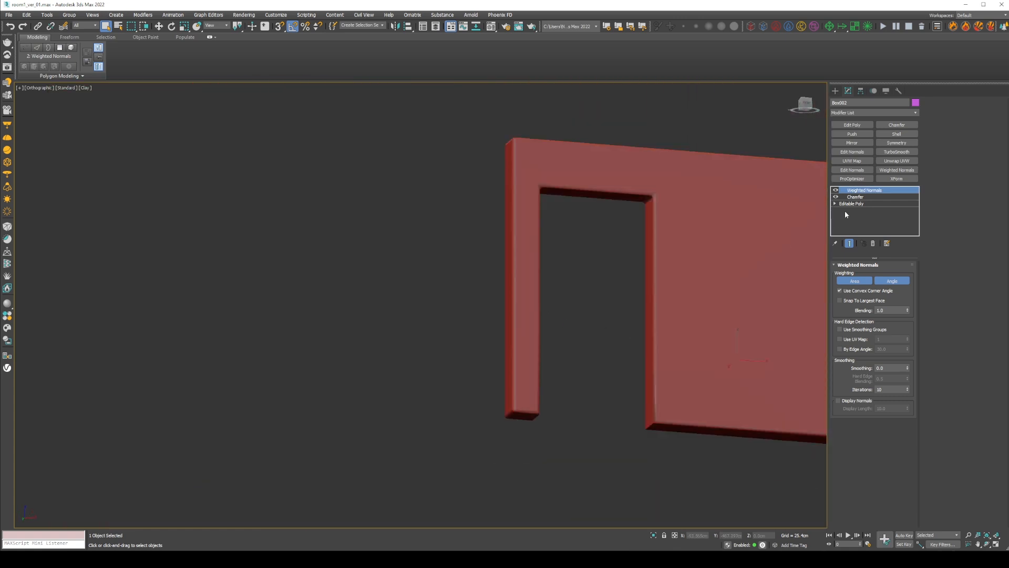
# Delete the wall object's underside polygons, selecting them by angle with backfacing ignored, and return to its Weighted Normals modifier
pyautogui.click(850, 204)
pyautogui.click(882, 275)
pyautogui.click(855, 293)
pyautogui.click(857, 299)
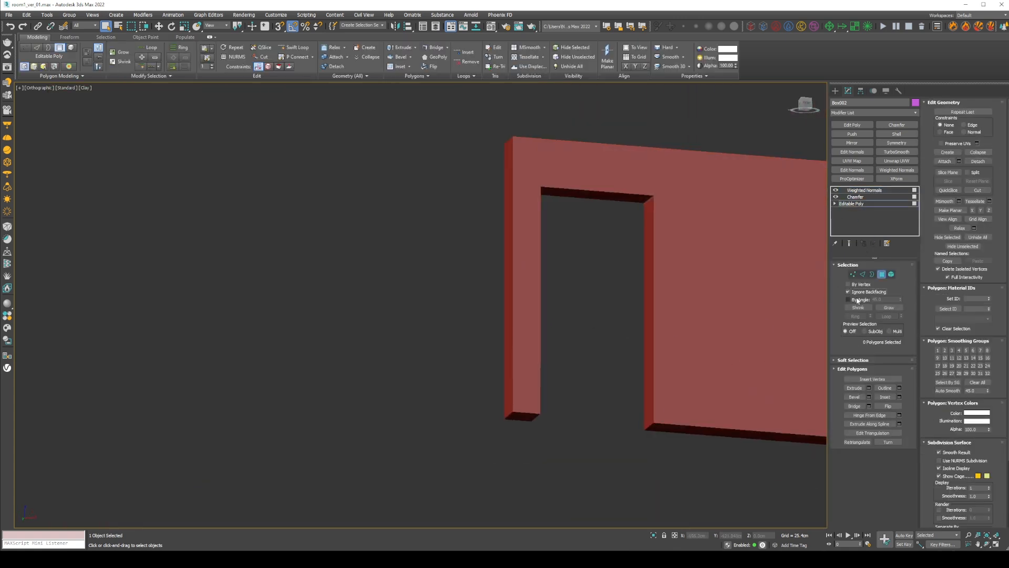
pyautogui.moveTo(671, 351); pyautogui.dragTo(479, 279, button='middle')
pyautogui.click(503, 351)
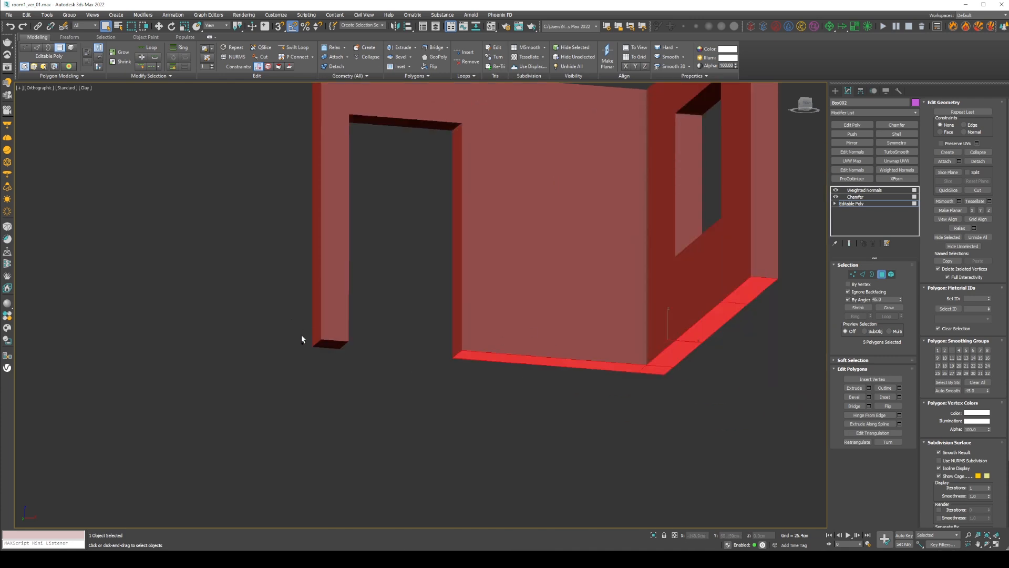
pyautogui.keyDown('ctrl'); pyautogui.click(331, 345); pyautogui.keyUp('ctrl')
pyautogui.press('Delete')
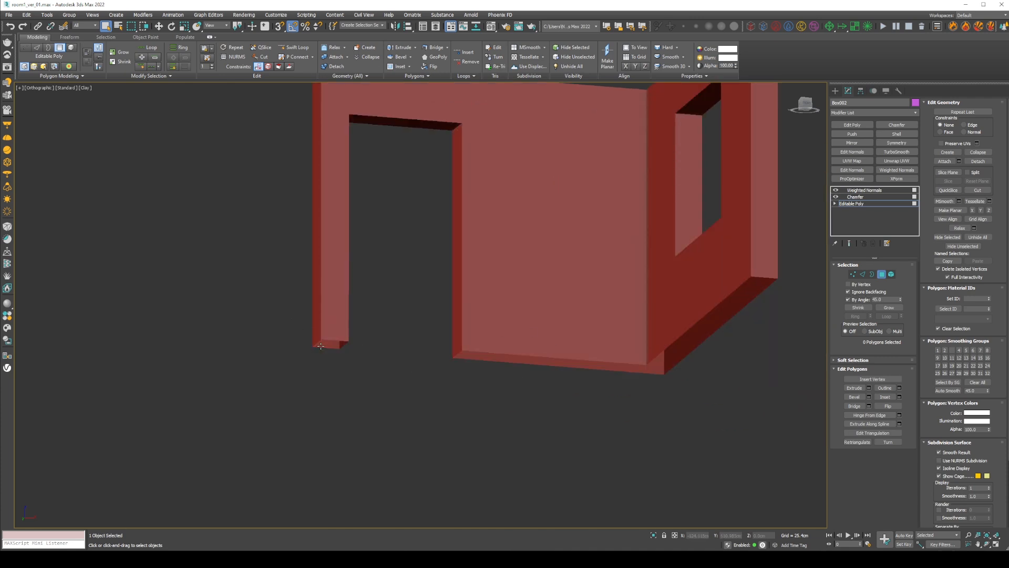
pyautogui.click(879, 274)
pyautogui.click(860, 190)
# Unhide all objects, then hide the wall, the floor slab and the sofa to expose the coffee table
pyautogui.keyDown('alt'); pyautogui.moveTo(526, 289); pyautogui.dragTo(570, 336, button='middle'); pyautogui.keyUp('alt')
pyautogui.moveTo(508, 266); pyautogui.dragTo(534, 297, button='middle')
pyautogui.scroll(3, 454, 299)
pyautogui.moveTo(454, 299); pyautogui.dragTo(387, 307, button='middle')
pyautogui.rightClick(422, 314)
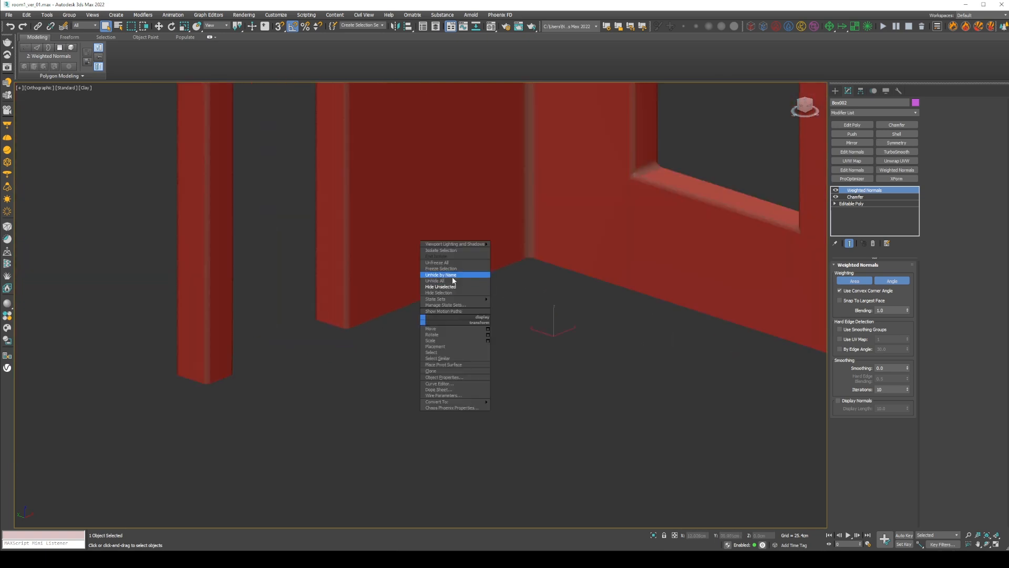
pyautogui.click(453, 280)
pyautogui.moveTo(413, 379); pyautogui.dragTo(455, 396, button='middle')
pyautogui.keyDown('ctrl'); pyautogui.click(556, 426); pyautogui.keyUp('ctrl')
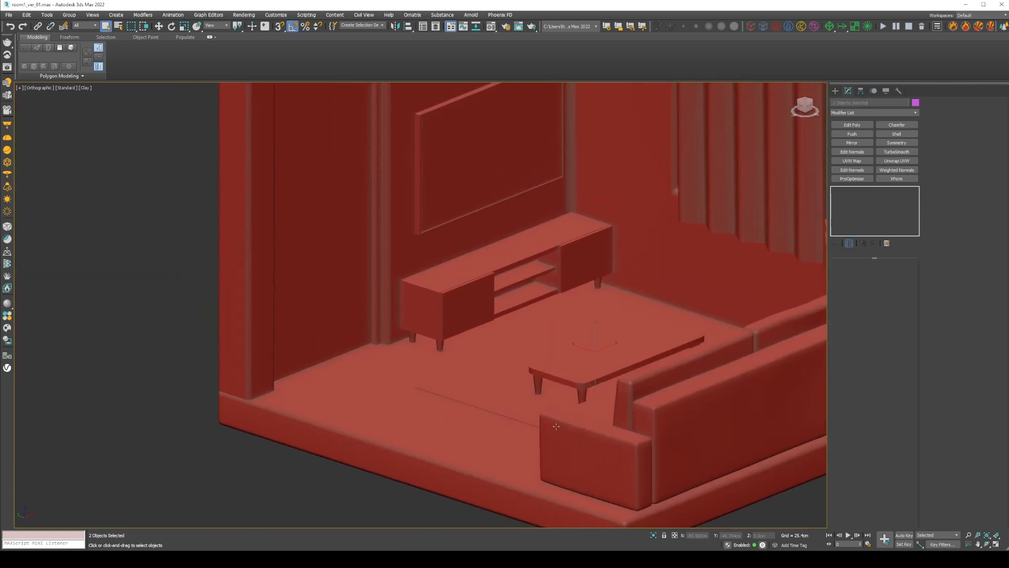
pyautogui.rightClick(641, 420)
pyautogui.click(660, 394)
pyautogui.click(652, 395)
pyautogui.rightClick(647, 394)
pyautogui.click(659, 369)
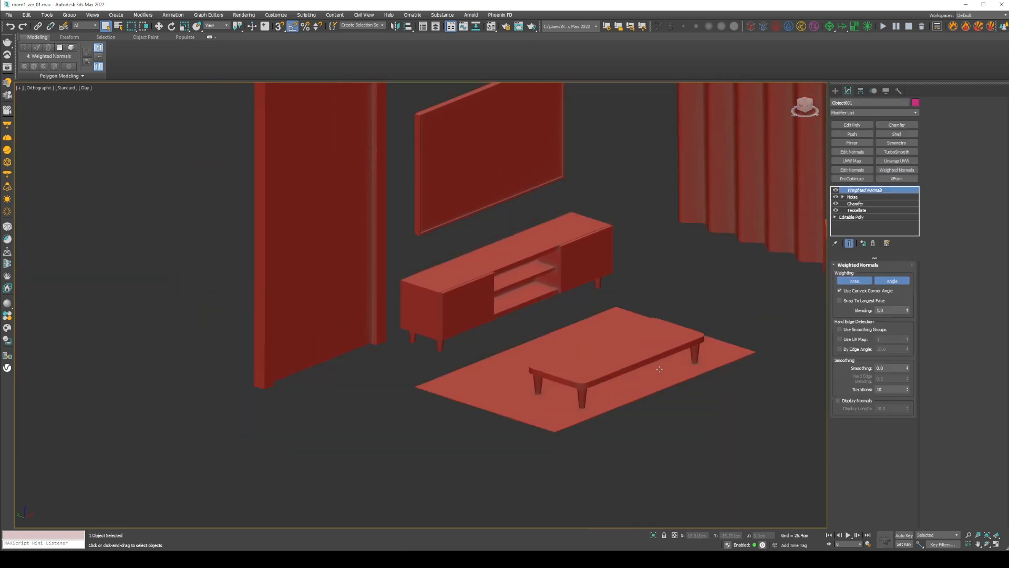
# Show edged faces and paste the Chamfer and Weighted Normals modifiers onto the coffee tabletop, with a chamfer amount of about 0.787 cm
pyautogui.click(659, 369)
pyautogui.press('z')
pyautogui.press('F4')
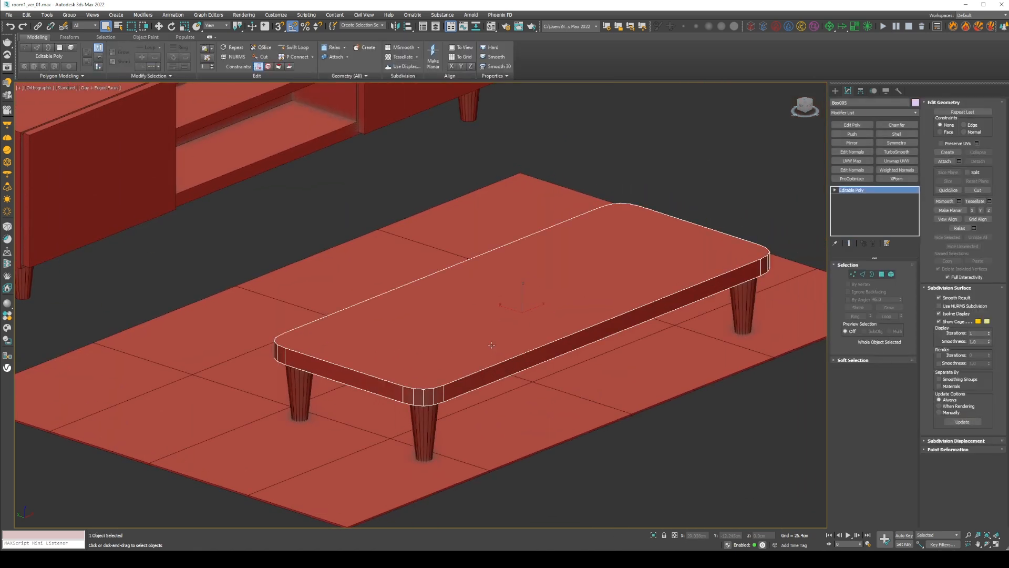
pyautogui.rightClick(870, 191)
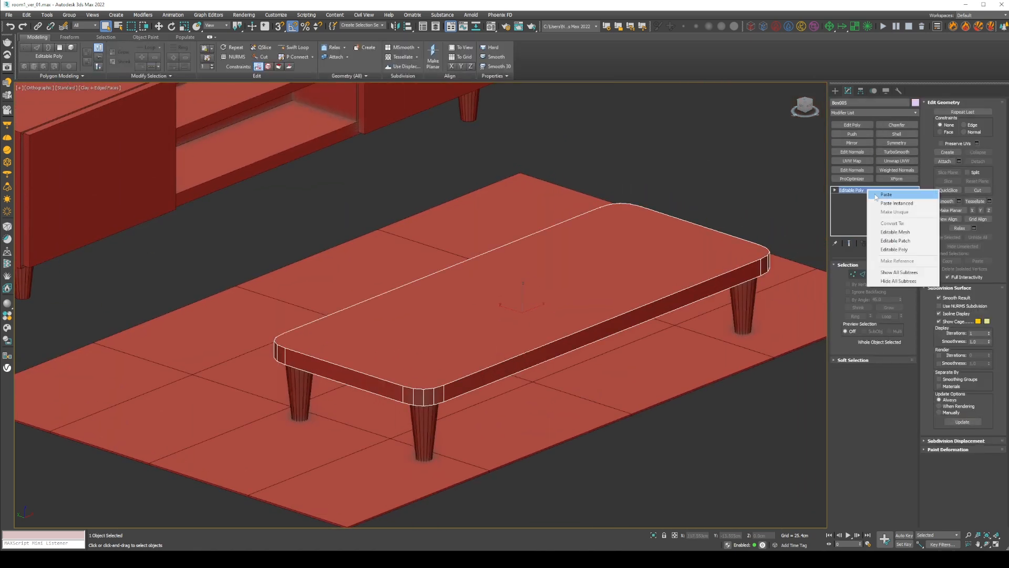
pyautogui.click(877, 197)
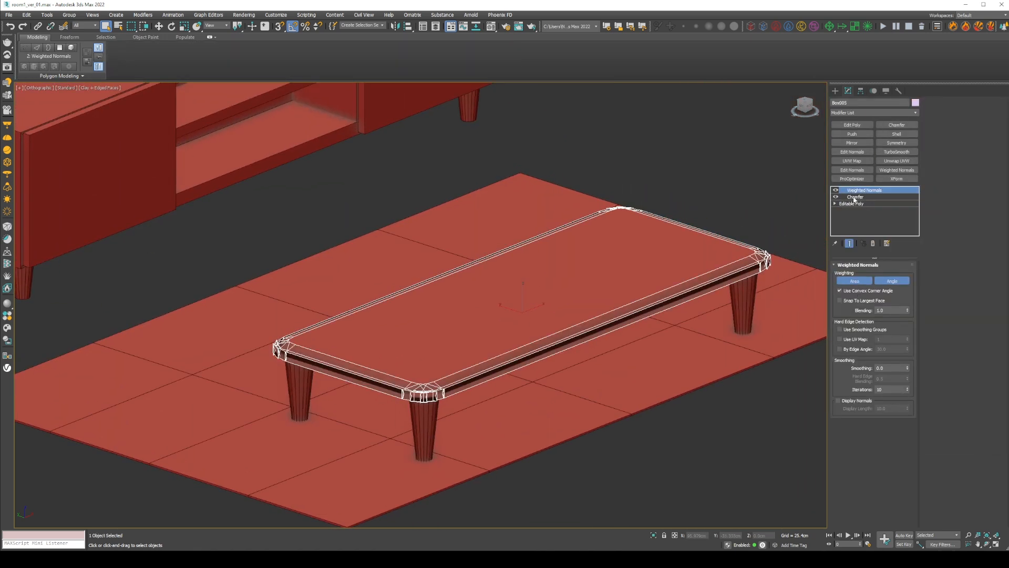
pyautogui.click(855, 198)
pyautogui.moveTo(909, 338); pyautogui.dragTo(910, 388)
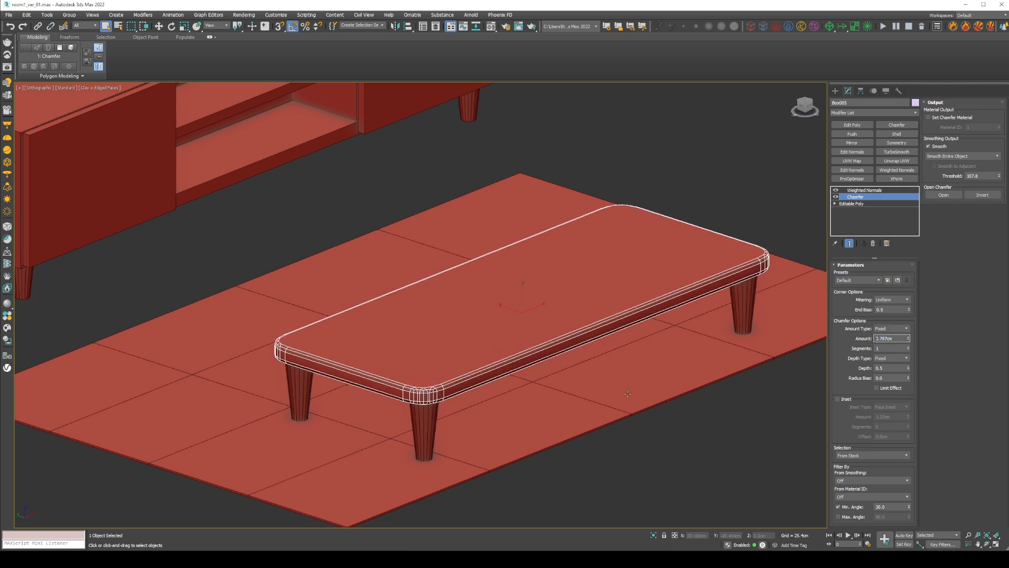
# Raise the minimum angle of the tabletop's Chamfer to about 36 degrees and hide the tabletop
pyautogui.scroll(10, 423, 404)
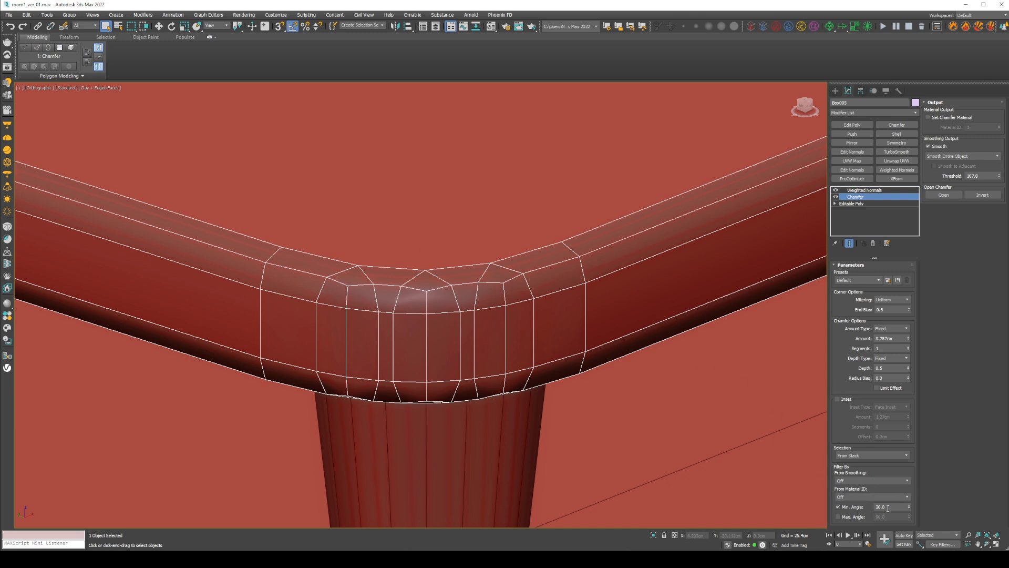
pyautogui.moveTo(910, 509); pyautogui.dragTo(901, 460)
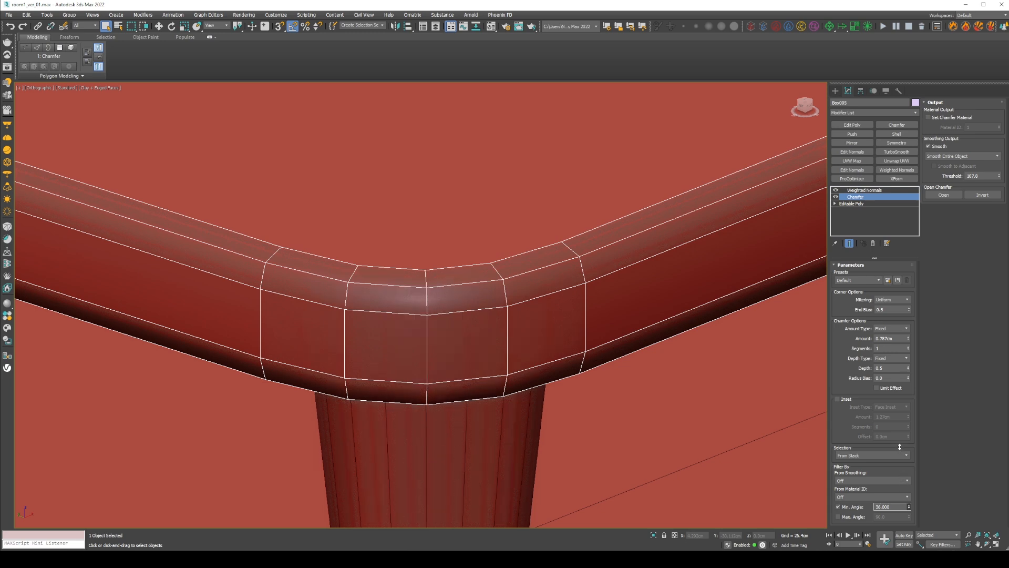
pyautogui.scroll(-5, 548, 284)
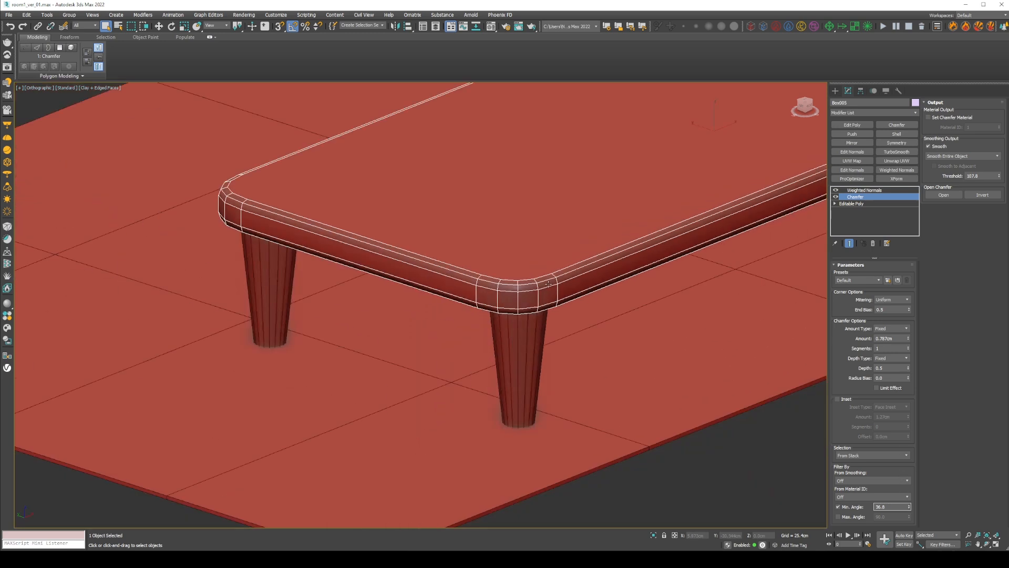
pyautogui.scroll(5, 533, 275)
pyautogui.click(863, 190)
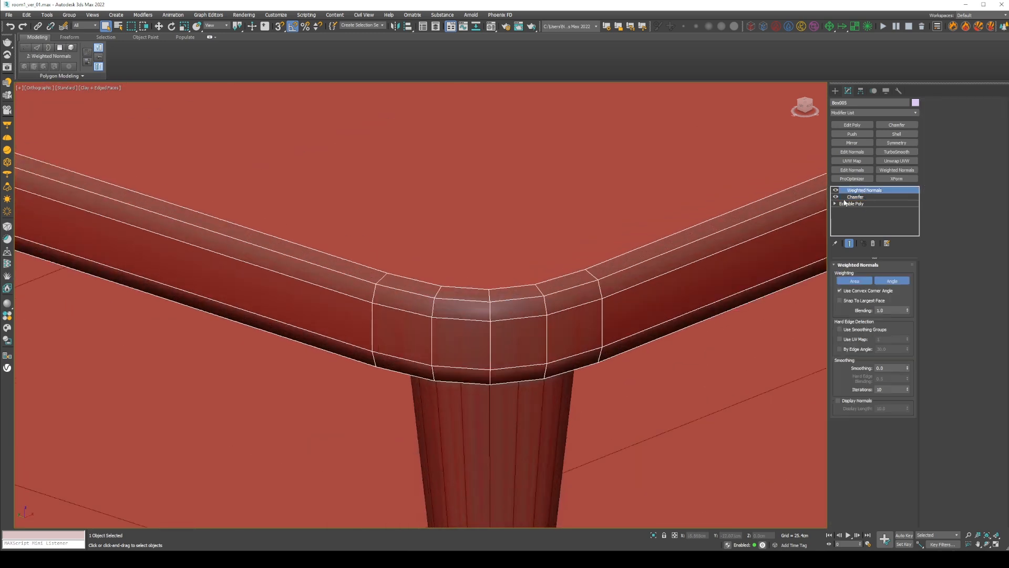
pyautogui.scroll(-5, 547, 352)
pyautogui.rightClick(534, 334)
pyautogui.click(549, 327)
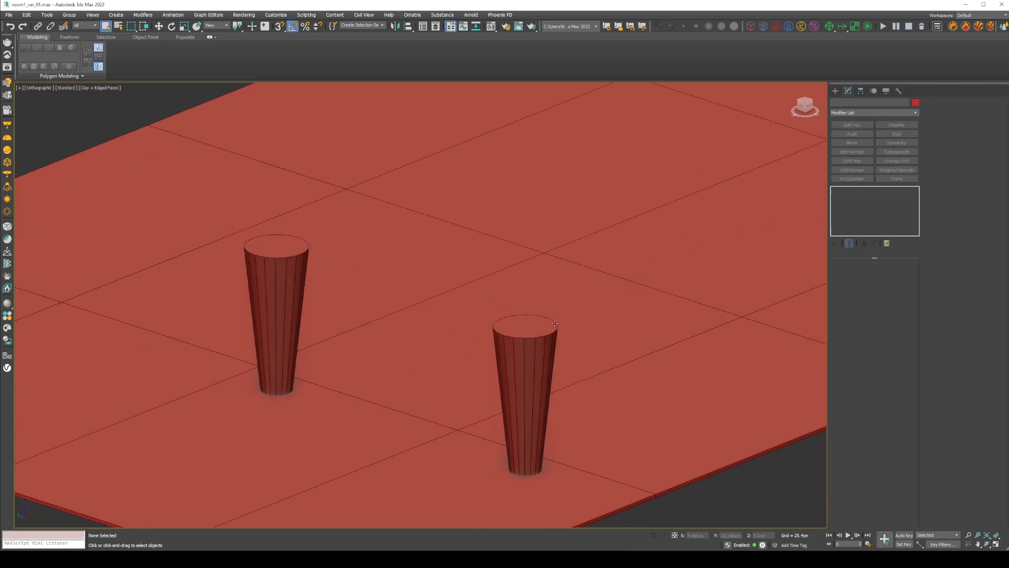
# Attach the other three coffee table legs to the front leg and hide the combined legs object
pyautogui.click(543, 335)
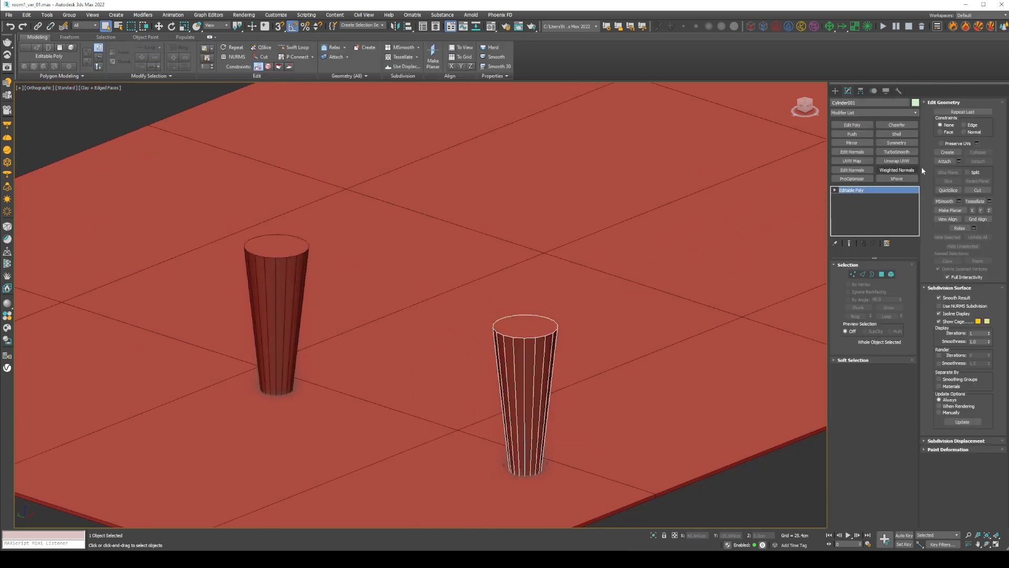
pyautogui.click(945, 160)
pyautogui.scroll(-4, 717, 220)
pyautogui.moveTo(717, 220); pyautogui.dragTo(658, 243, button='middle')
pyautogui.click(728, 174)
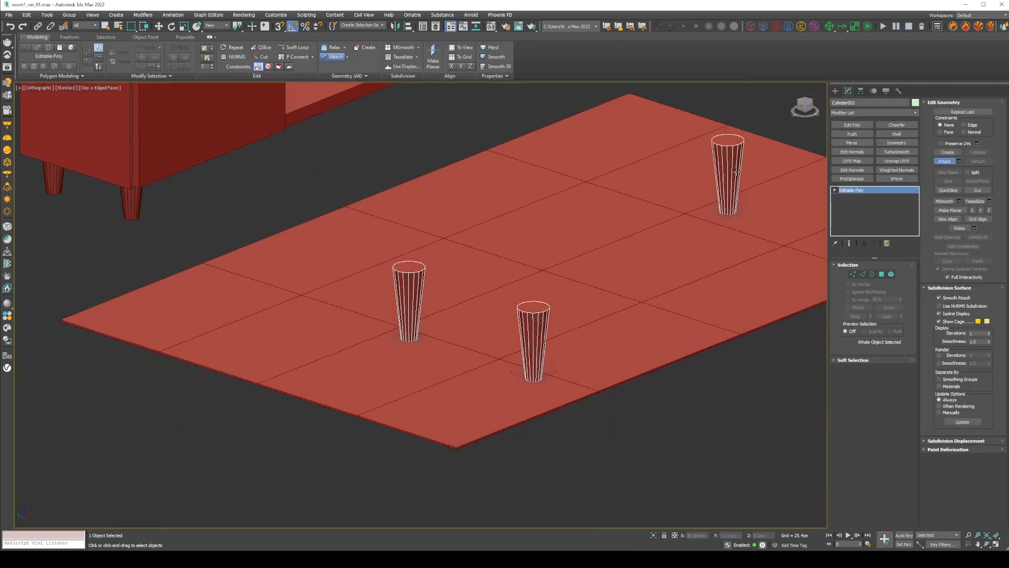
pyautogui.moveTo(727, 174); pyautogui.dragTo(603, 200, button='middle')
pyautogui.click(727, 252)
pyautogui.rightClick(662, 227)
pyautogui.rightClick(661, 226)
pyautogui.click(684, 199)
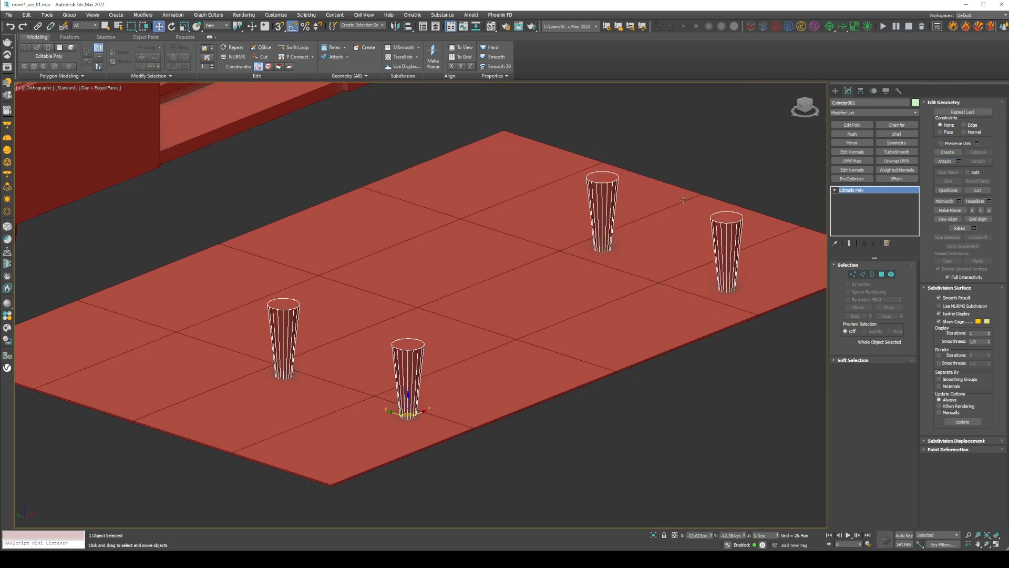
# Remove the rug plane's segment subdivisions and thicken the rug by increasing its Shell outer amount
pyautogui.click(561, 260)
pyautogui.moveTo(577, 252); pyautogui.dragTo(646, 220, button='middle')
pyautogui.click(845, 198)
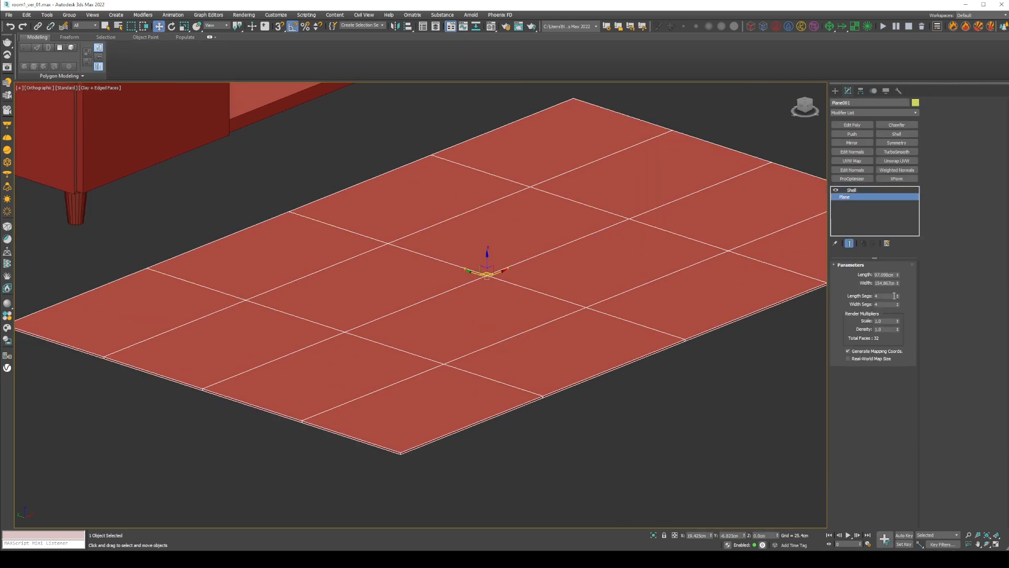
pyautogui.moveTo(898, 297); pyautogui.dragTo(900, 336)
pyautogui.click(852, 190)
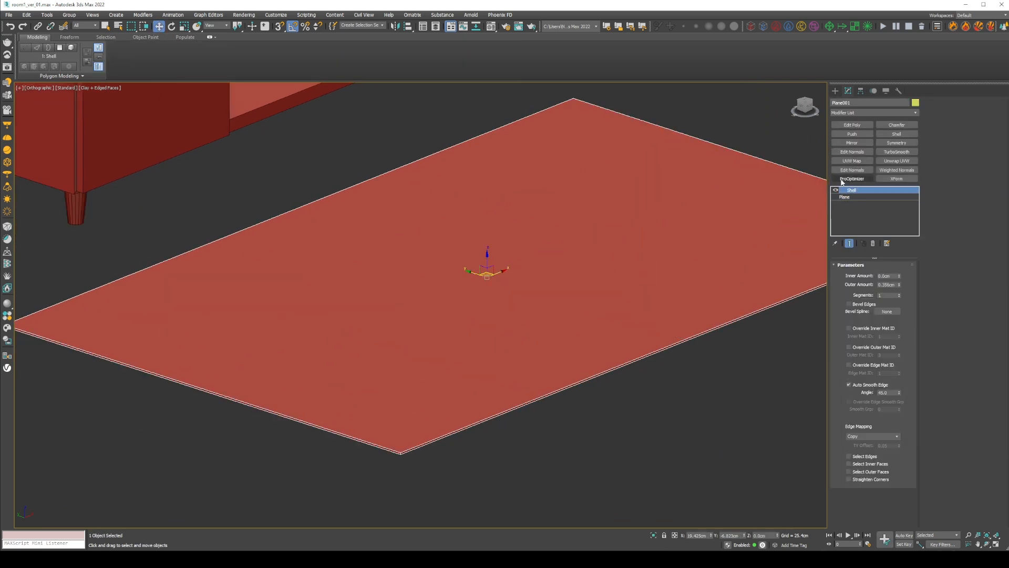
pyautogui.moveTo(901, 287); pyautogui.dragTo(900, 271)
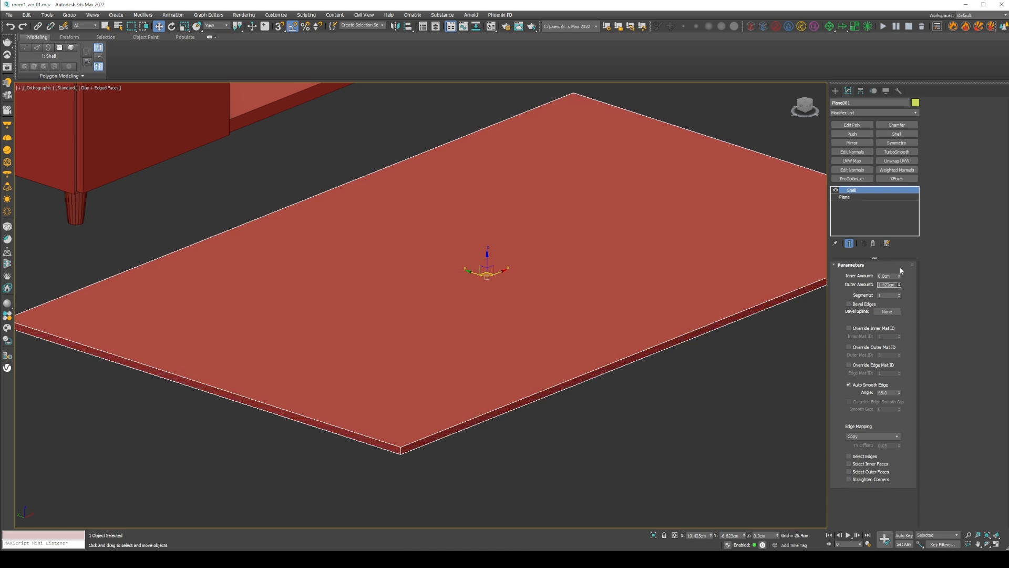
# Paste the Chamfer and Weighted Normals modifiers onto the rug and reduce the chamfer amount to about 0.533 cm
pyautogui.rightClick(872, 194)
pyautogui.click(879, 226)
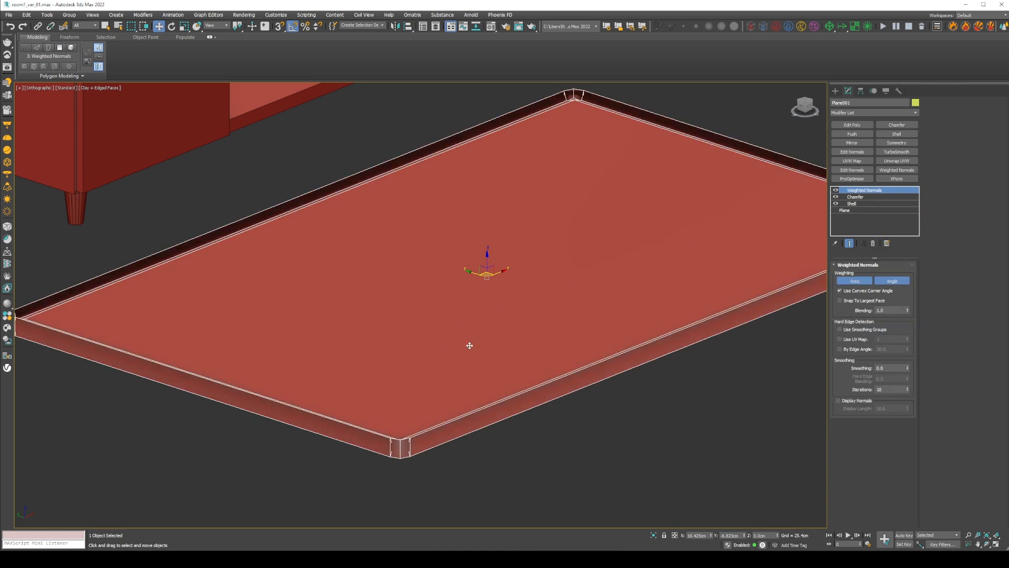
pyautogui.click(857, 196)
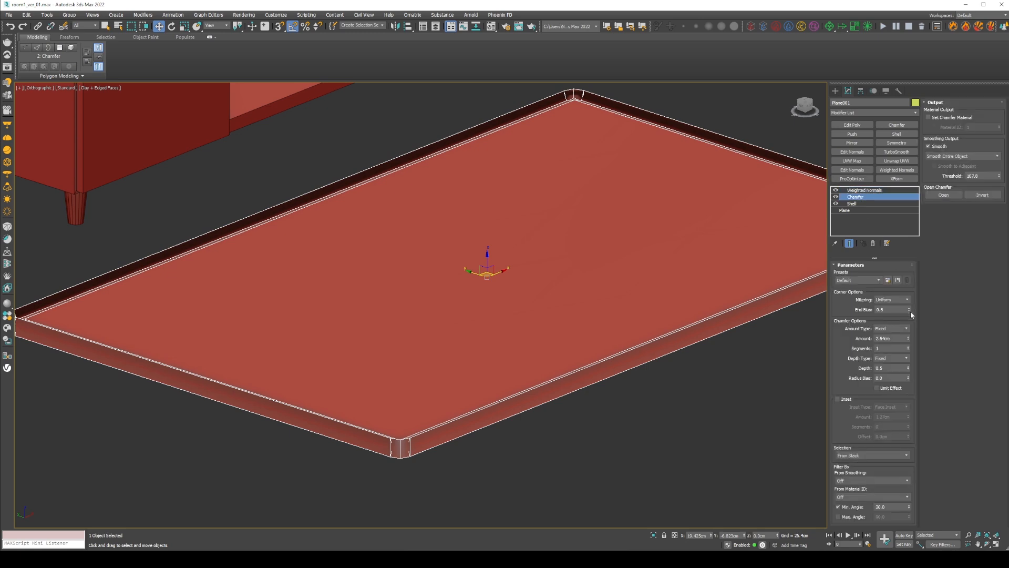
pyautogui.moveTo(909, 339); pyautogui.dragTo(918, 402)
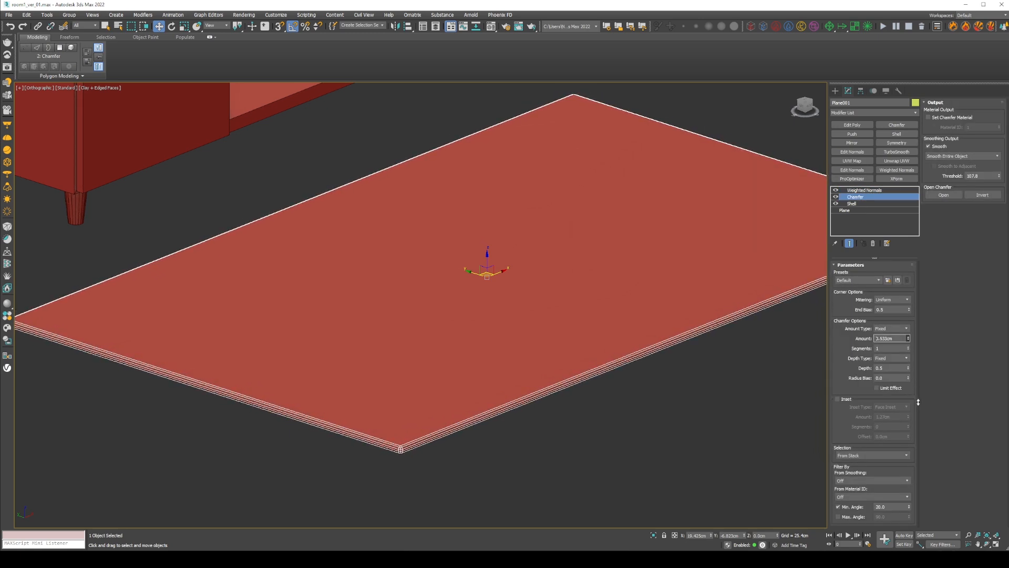
# Return to the rug's Weighted Normals modifier and hide the rug
pyautogui.scroll(-6, 526, 278)
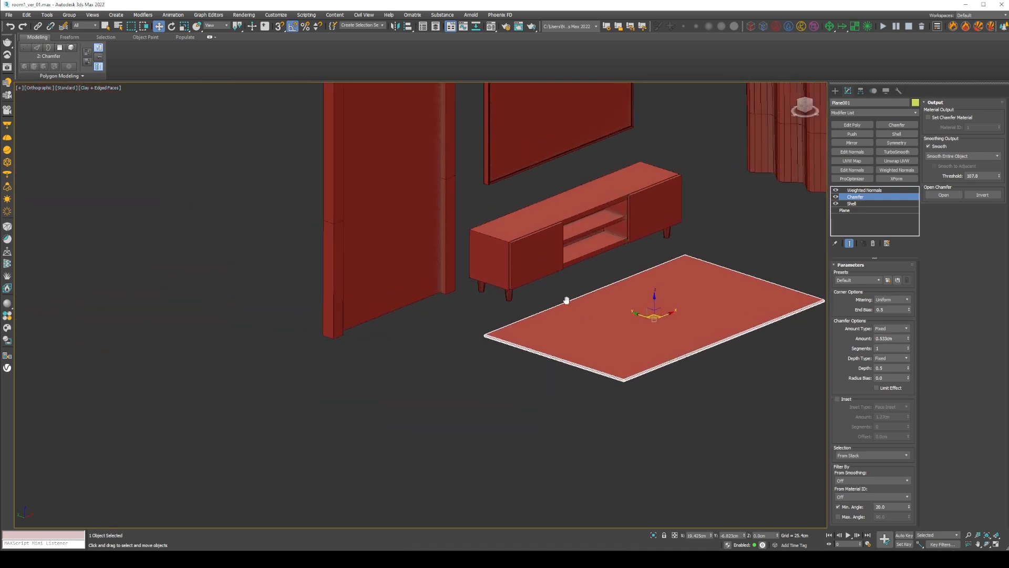
pyautogui.click(850, 191)
pyautogui.rightClick(514, 282)
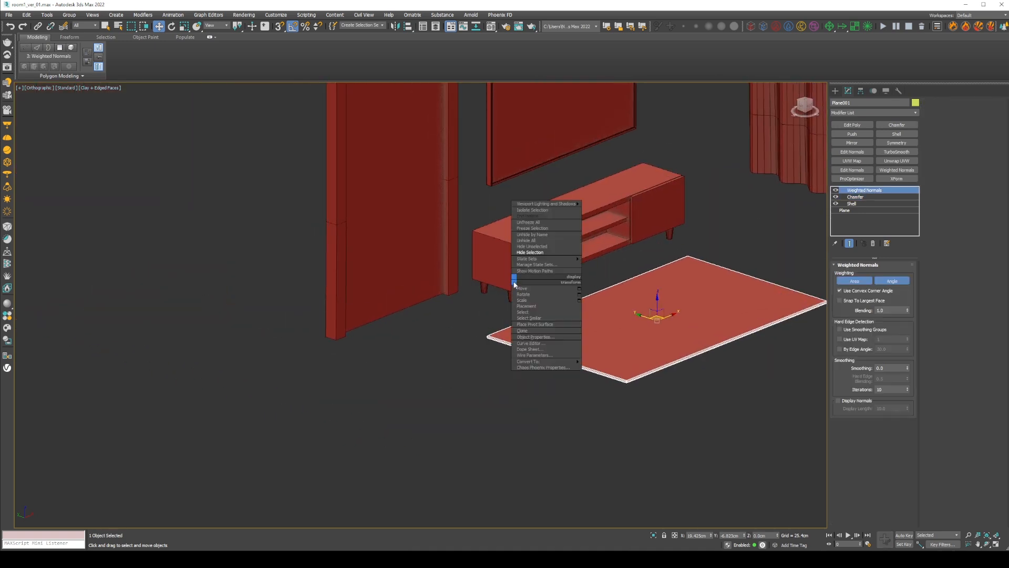
pyautogui.click(530, 254)
# Paste the Chamfer and Weighted Normals modifiers onto the door and its frame with an amount of about 1.219 cm, then hide both
pyautogui.moveTo(598, 169); pyautogui.dragTo(576, 291, button='middle')
pyautogui.click(372, 181)
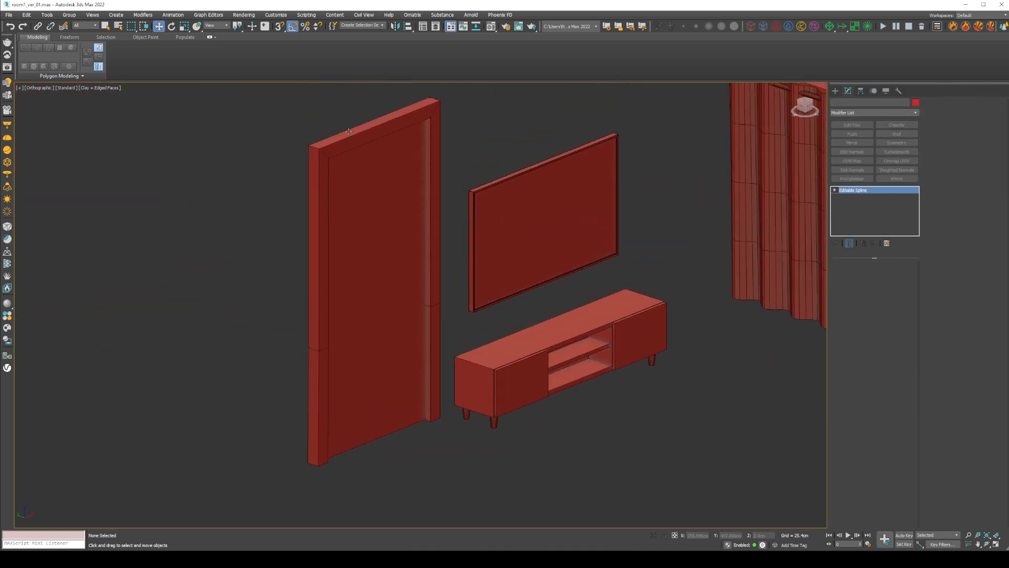
pyautogui.keyDown('ctrl'); pyautogui.click(372, 181); pyautogui.keyUp('ctrl')
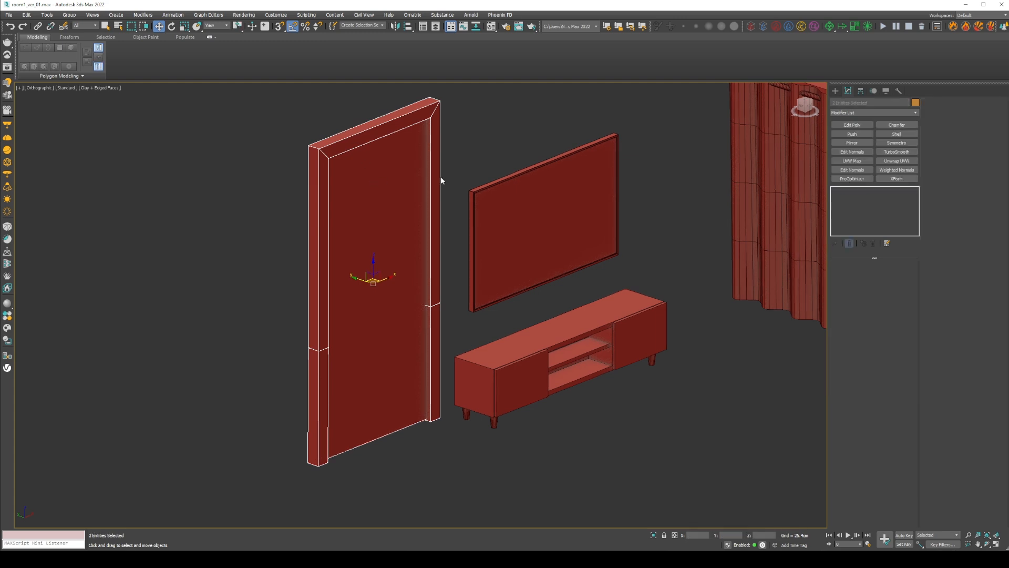
pyautogui.rightClick(875, 192)
pyautogui.click(885, 200)
pyautogui.moveTo(628, 211); pyautogui.dragTo(633, 248, button='middle')
pyautogui.rightClick(633, 248)
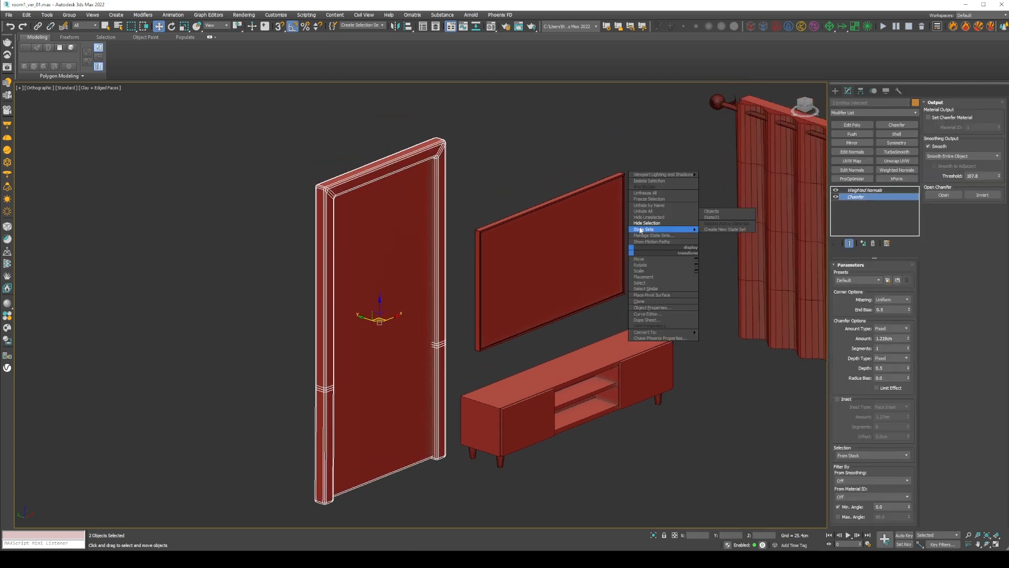
pyautogui.click(649, 220)
# Paste the Chamfer and Weighted Normals modifiers onto the TV cabinet's doors above their Shell and reduce the chamfer amount to a thin bevel
pyautogui.scroll(3, 614, 369)
pyautogui.moveTo(614, 368); pyautogui.dragTo(589, 287, button='middle')
pyautogui.click(617, 290)
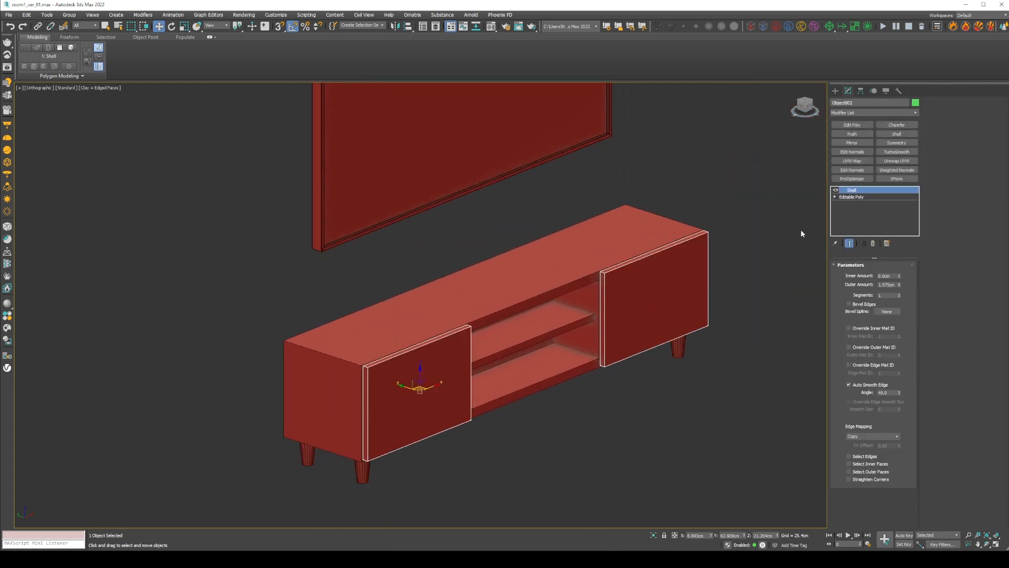
pyautogui.rightClick(851, 192)
pyautogui.click(873, 234)
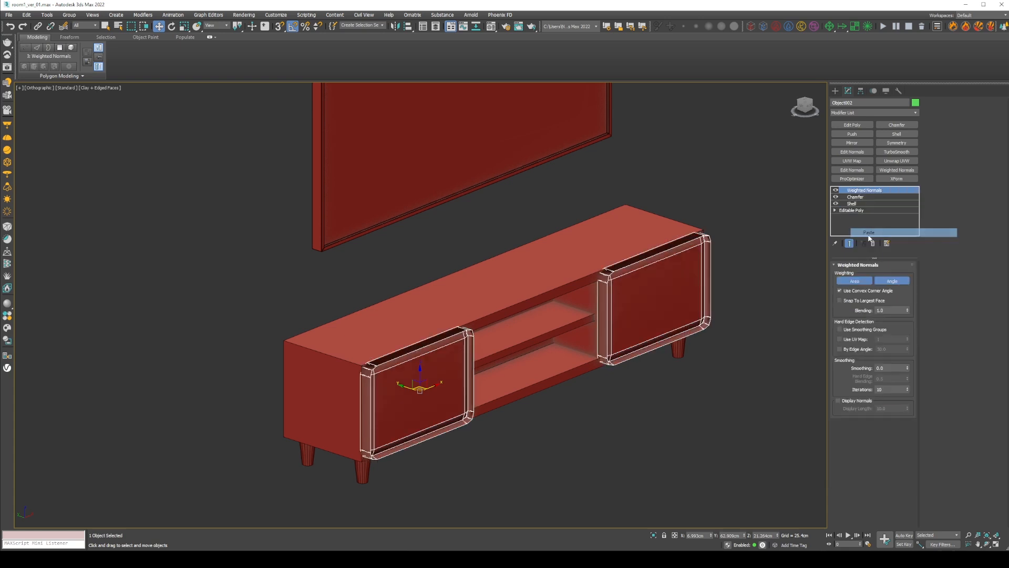
pyautogui.click(855, 197)
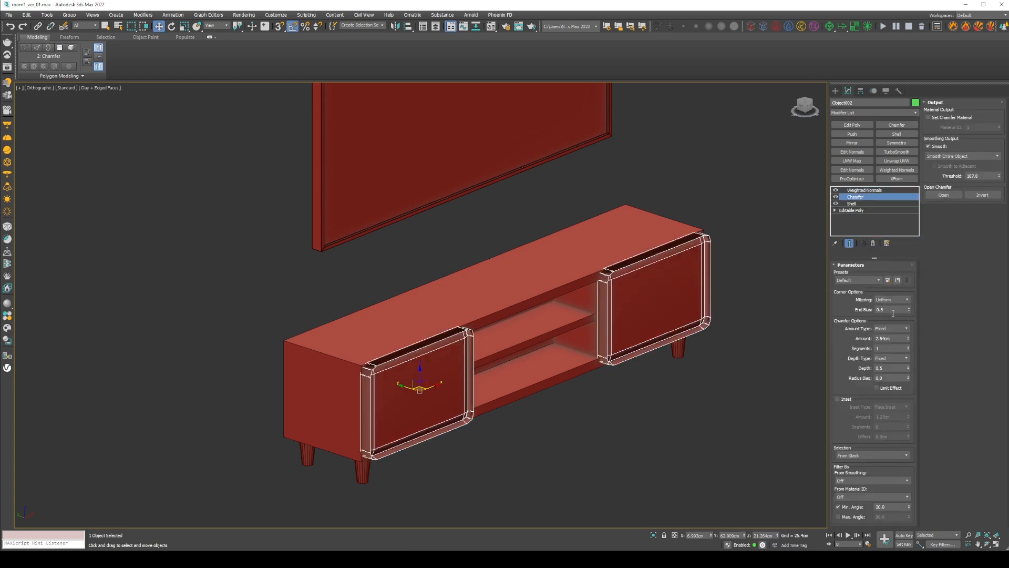
pyautogui.moveTo(909, 338); pyautogui.dragTo(831, 282)
# Paste the Chamfer and Weighted Normals modifiers onto the TV cabinet's body and reduce the chamfer amount to about 1.1 cm
pyautogui.click(618, 255)
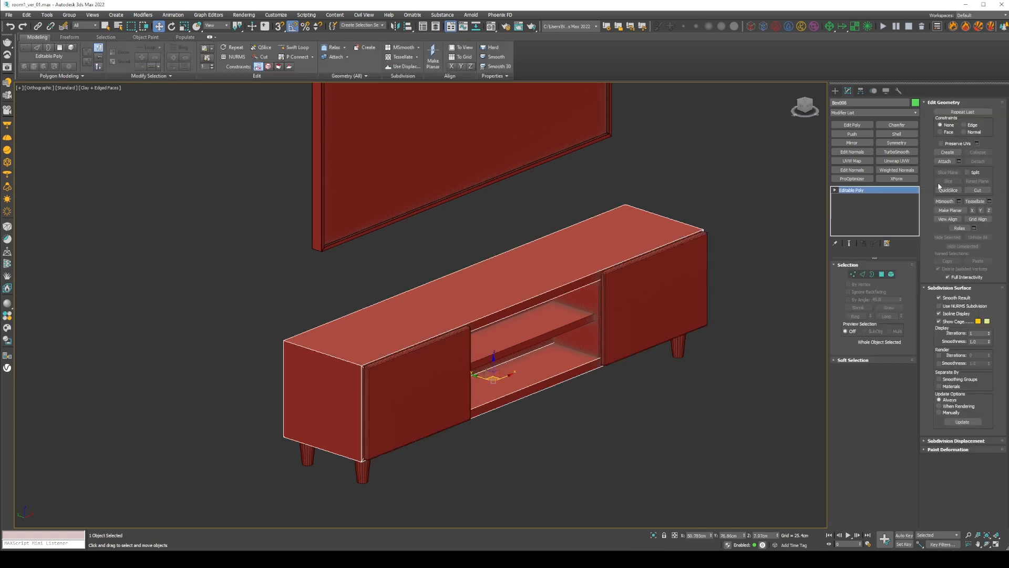
pyautogui.rightClick(889, 190)
pyautogui.click(900, 195)
pyautogui.scroll(4, 569, 295)
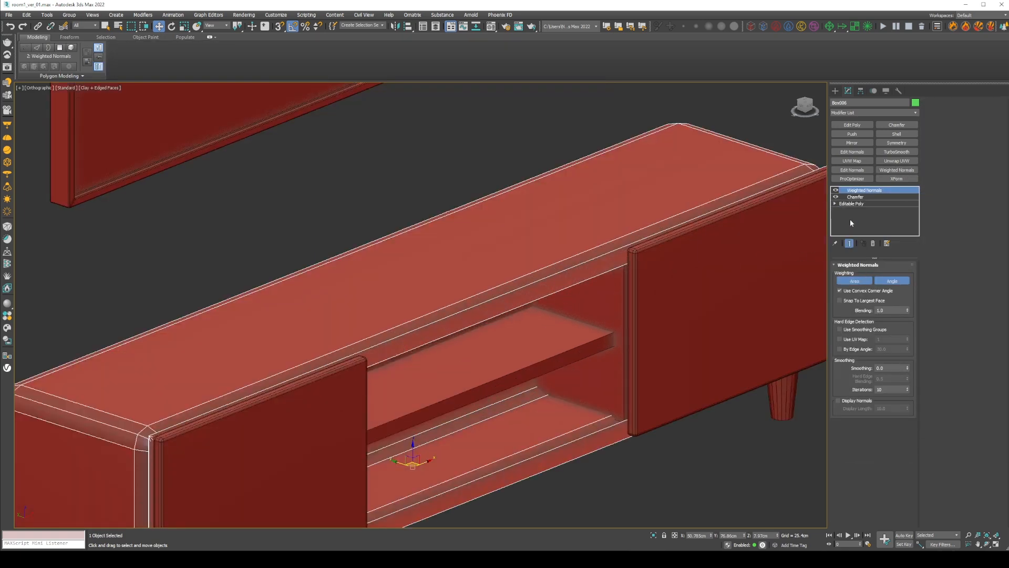
pyautogui.click(855, 197)
pyautogui.moveTo(911, 341); pyautogui.dragTo(913, 377)
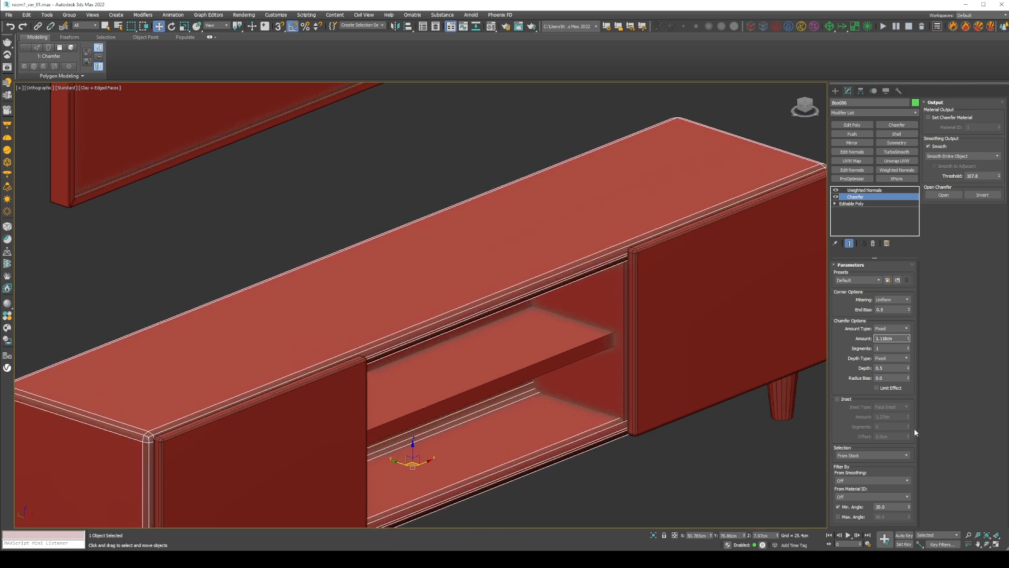
# Lower the Chamfer's minimum angle on the TV cabinet to 0 and attach the inner shelf to the cabinet body
pyautogui.moveTo(909, 508); pyautogui.dragTo(935, 29)
pyautogui.click(857, 203)
pyautogui.click(944, 161)
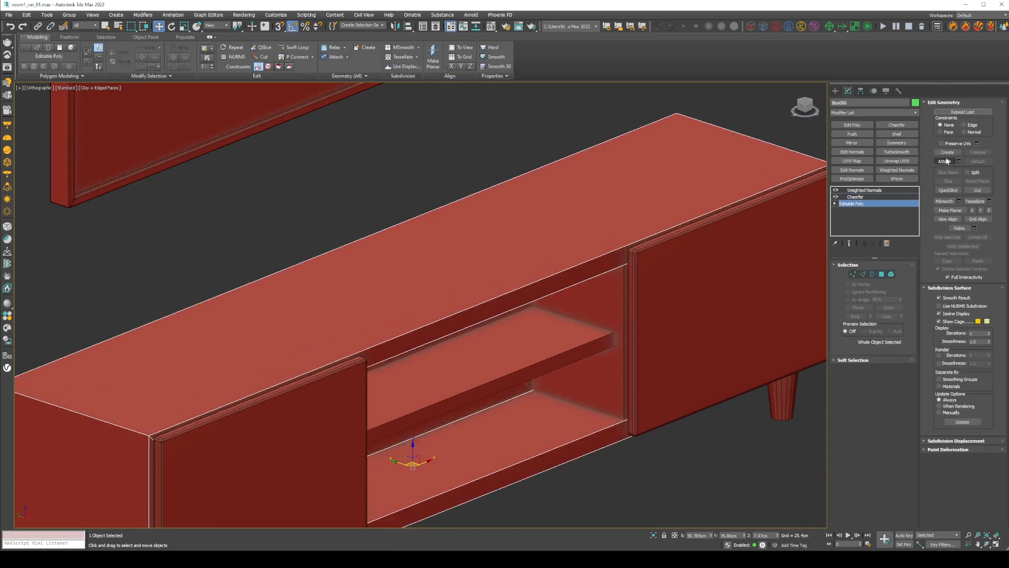
pyautogui.click(554, 357)
pyautogui.keyDown('alt'); pyautogui.moveTo(572, 344); pyautogui.dragTo(499, 358, button='middle'); pyautogui.keyUp('alt')
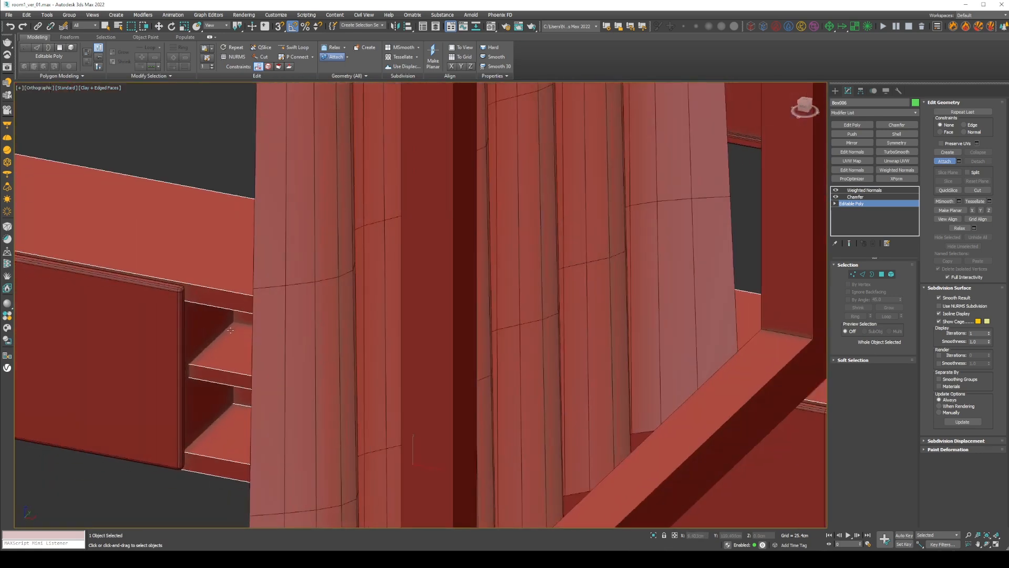
pyautogui.scroll(-2, 204, 330)
pyautogui.scroll(-2, 204, 332)
pyautogui.keyDown('alt'); pyautogui.moveTo(204, 333); pyautogui.dragTo(282, 330, button='middle'); pyautogui.keyUp('alt')
pyautogui.press('w')
pyautogui.rightClick(365, 313)
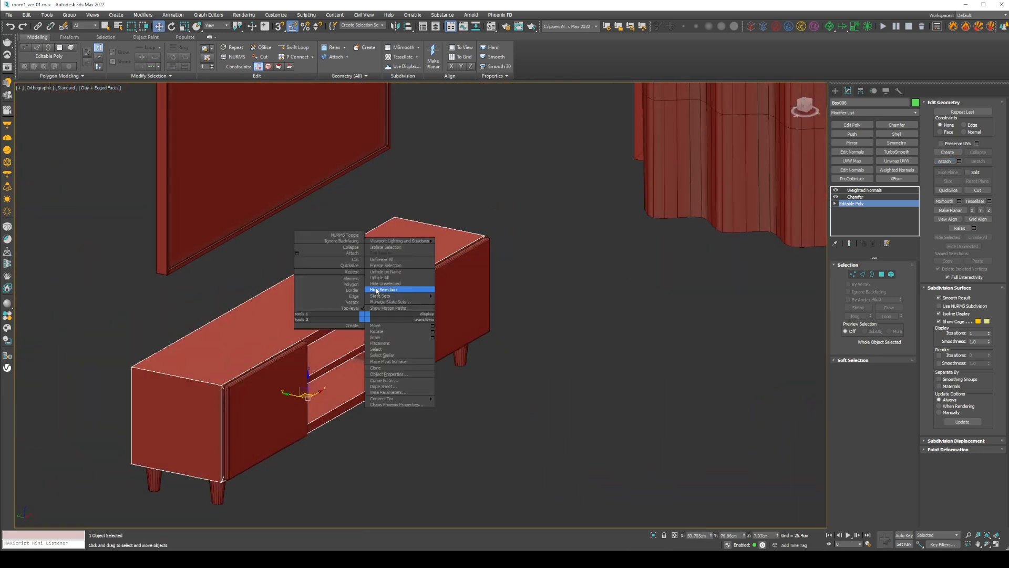
pyautogui.click(376, 289)
pyautogui.moveTo(376, 283); pyautogui.dragTo(561, 255, button='middle')
pyautogui.hotkey('alt', 'q')
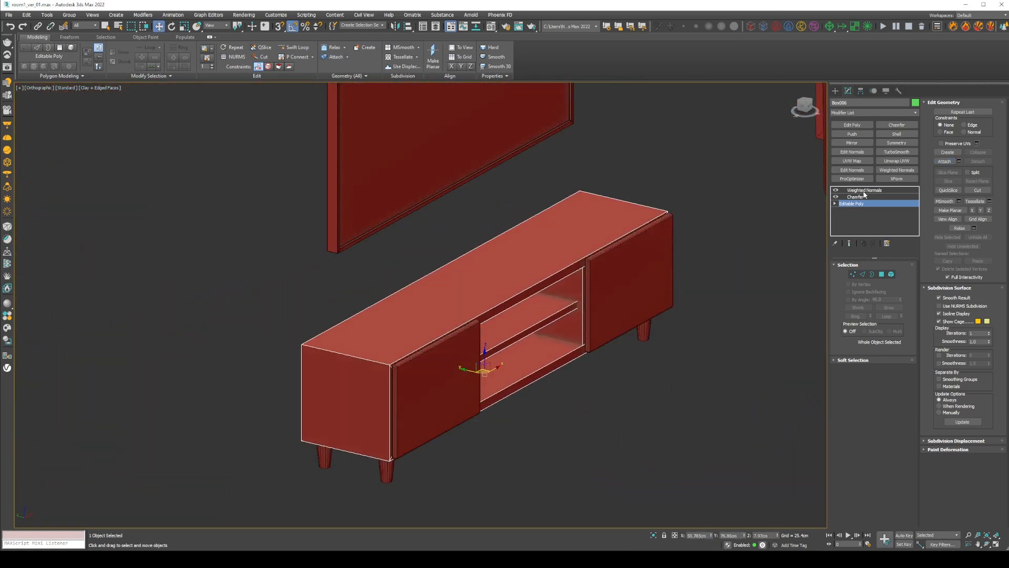
# Check the cabinet's shading without edged faces and reduce its chamfer amount to about 0.787 cm
pyautogui.click(863, 190)
pyautogui.press('F4')
pyautogui.scroll(5, 462, 294)
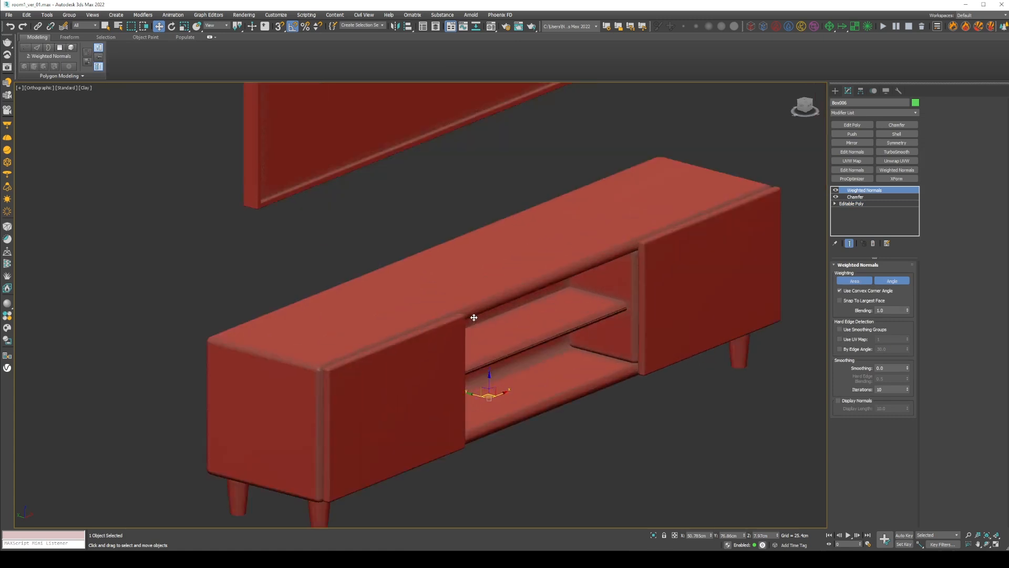
pyautogui.click(868, 197)
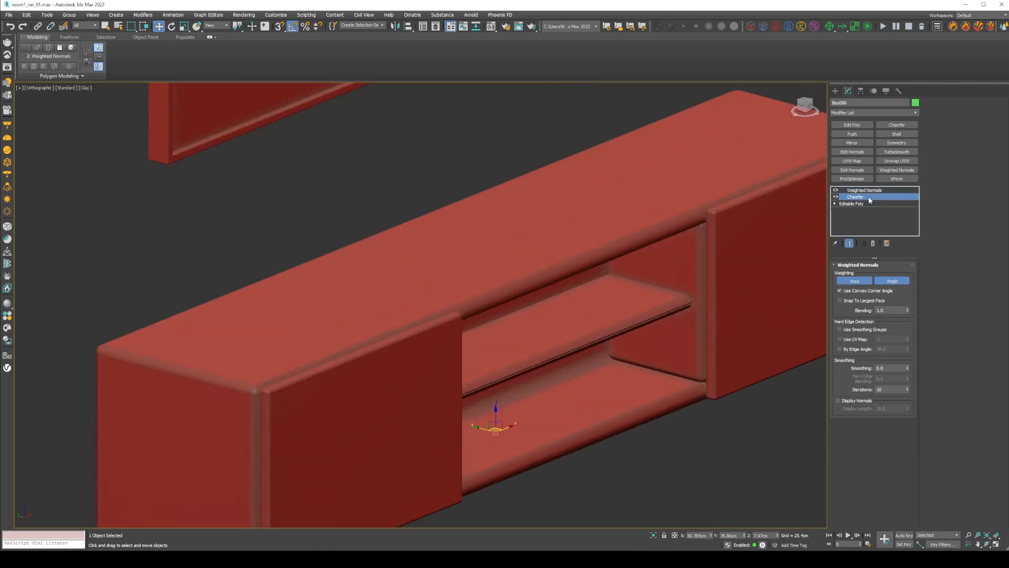
pyautogui.moveTo(908, 339); pyautogui.dragTo(908, 347)
pyautogui.scroll(-6, 602, 302)
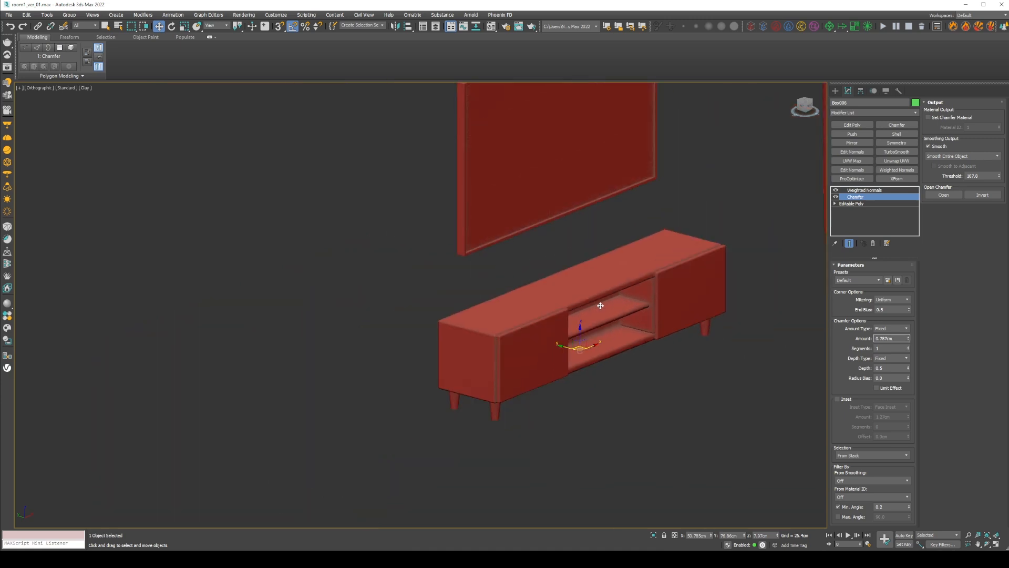
# Hide the TV cabinet's body, doors and legs, along with the window curtain
pyautogui.scroll(5, 603, 295)
pyautogui.keyDown('ctrl'); pyautogui.click(706, 297); pyautogui.keyUp('ctrl')
pyautogui.rightClick(706, 292)
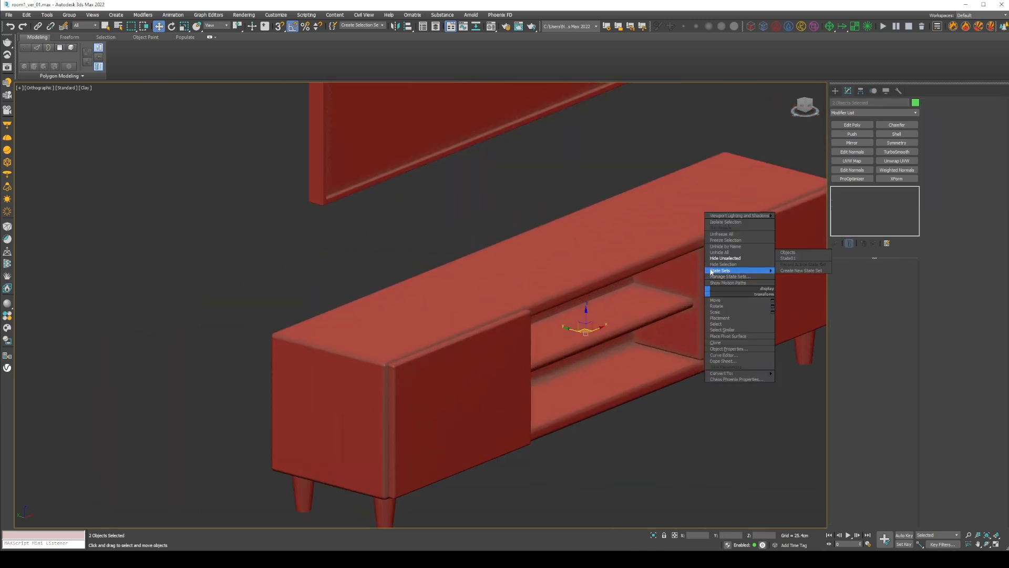
pyautogui.click(712, 264)
pyautogui.scroll(-3, 596, 326)
pyautogui.moveTo(597, 289); pyautogui.dragTo(709, 360)
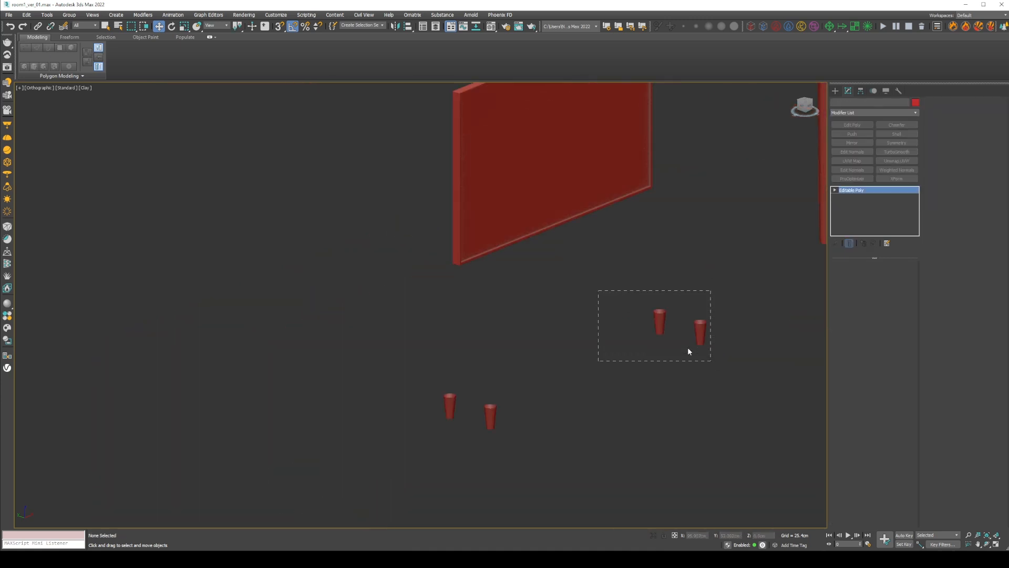
pyautogui.rightClick(666, 328)
pyautogui.click(681, 301)
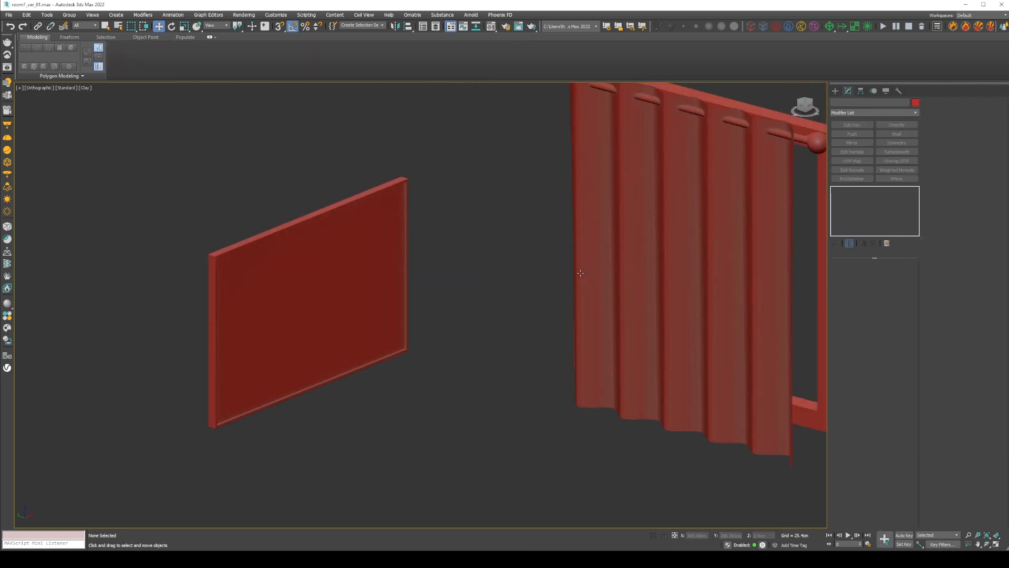
pyautogui.click(557, 267)
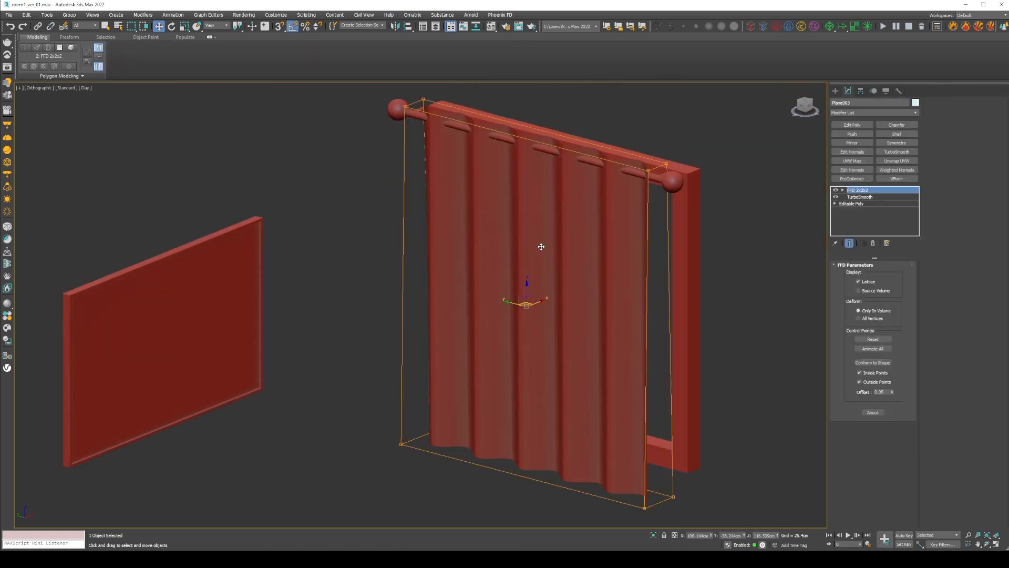
pyautogui.rightClick(570, 232)
pyautogui.click(595, 206)
# Paste the Chamfer and Weighted Normals modifiers onto the window frame with a minimum angle of 0 and an amount of about 1.118 cm
pyautogui.scroll(2, 619, 176)
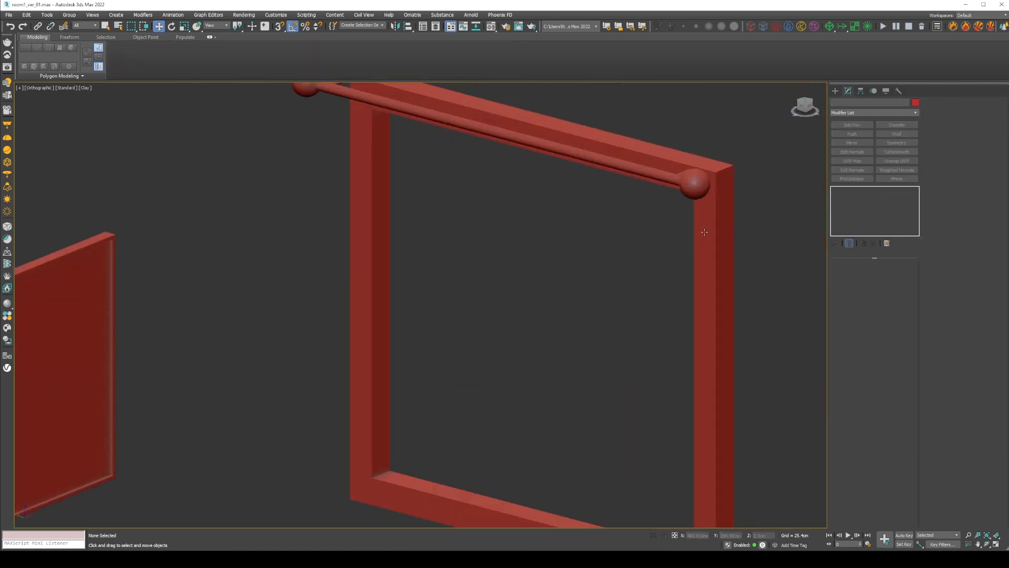
pyautogui.click(705, 231)
pyautogui.rightClick(885, 190)
pyautogui.click(905, 198)
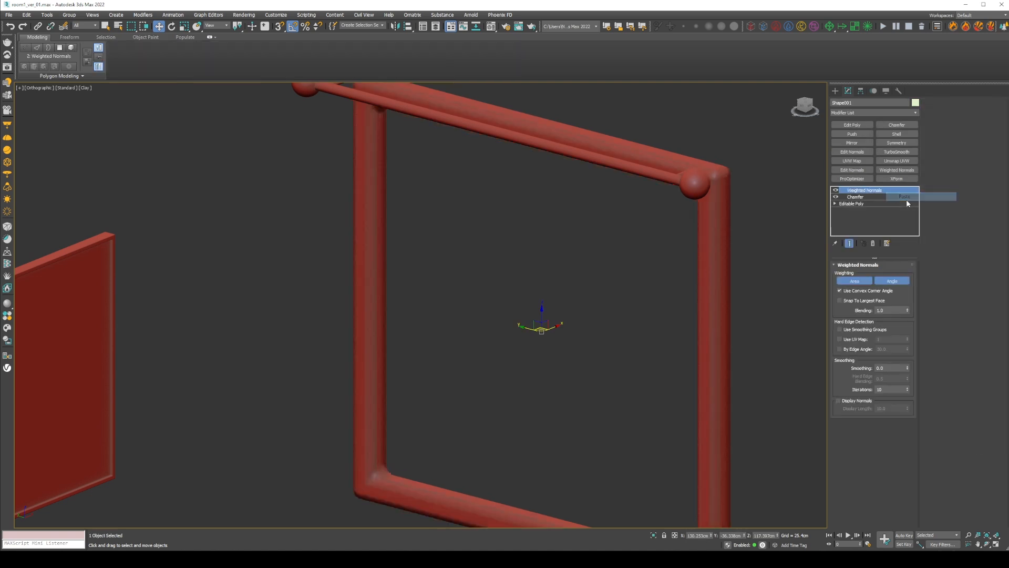
pyautogui.click(861, 197)
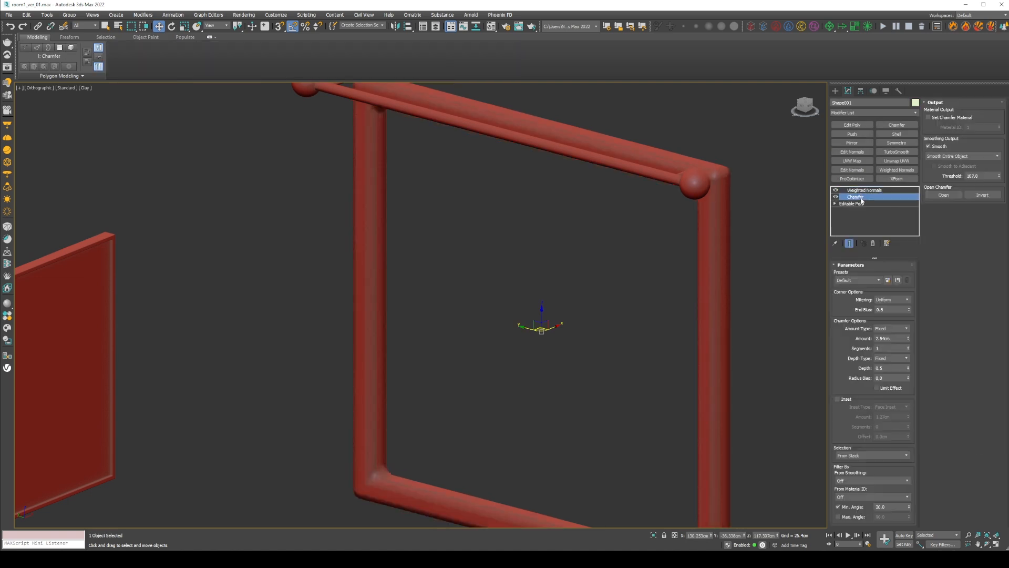
pyautogui.rightClick(909, 508)
pyautogui.moveTo(908, 338); pyautogui.dragTo(914, 375)
pyautogui.scroll(-4, 635, 241)
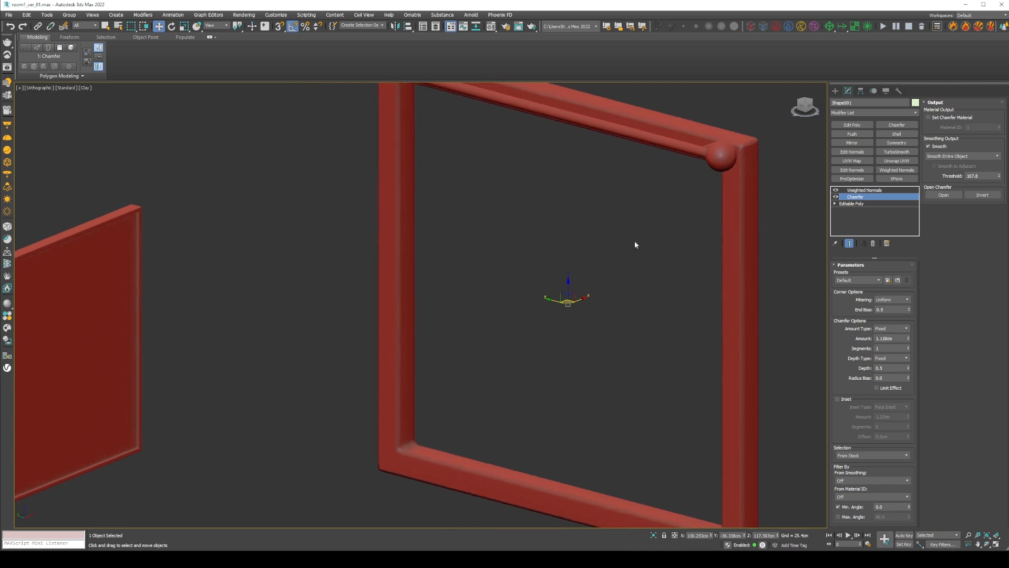
pyautogui.click(860, 190)
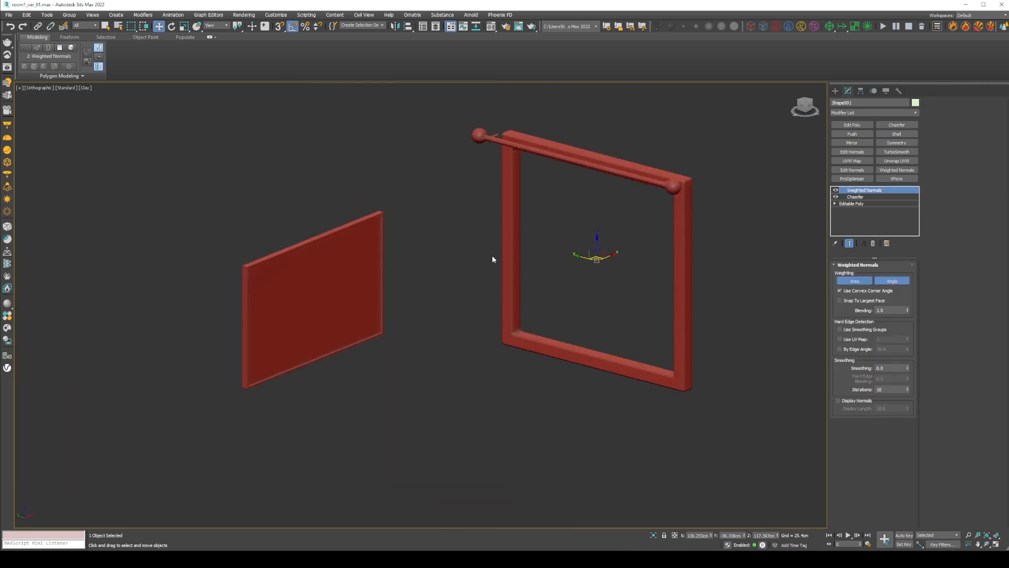
# Turn off the TV's Weighted Normals and Chamfer modifiers and go to the Edit Poly beneath them
pyautogui.click(286, 294)
pyautogui.scroll(6, 416, 282)
pyautogui.press('F4')
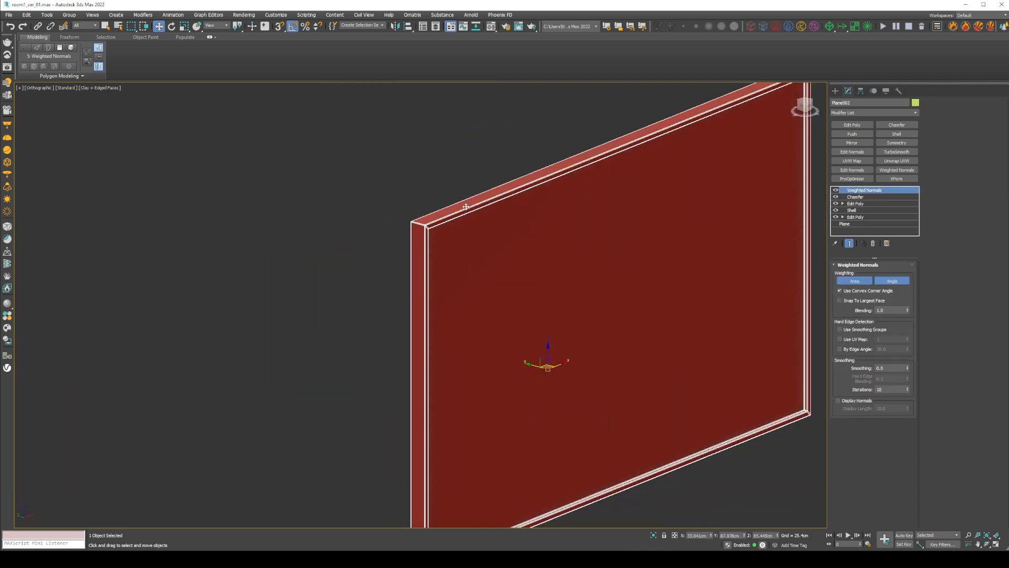
pyautogui.scroll(7, 435, 223)
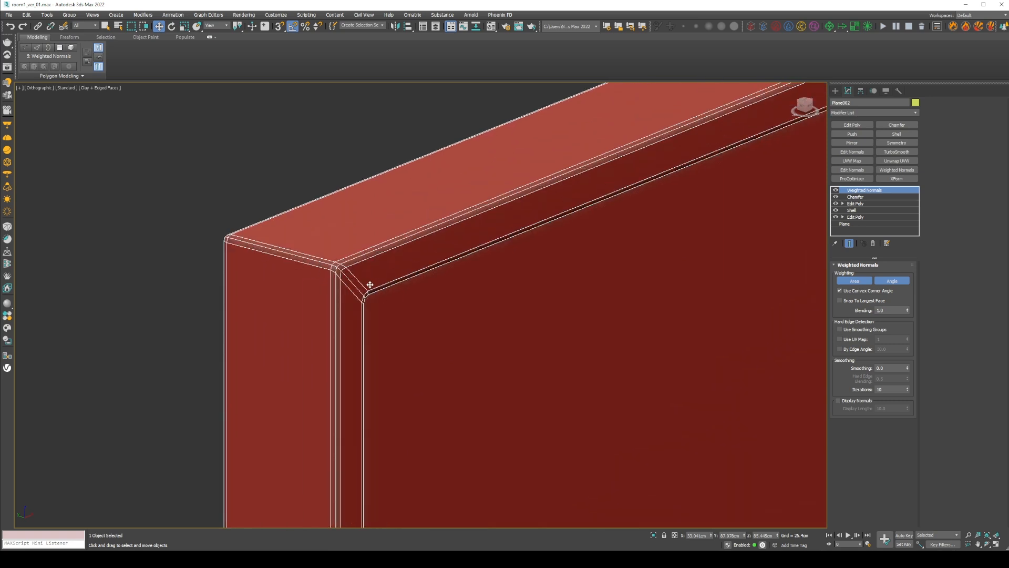
pyautogui.click(831, 203)
pyautogui.click(836, 190)
pyautogui.click(837, 197)
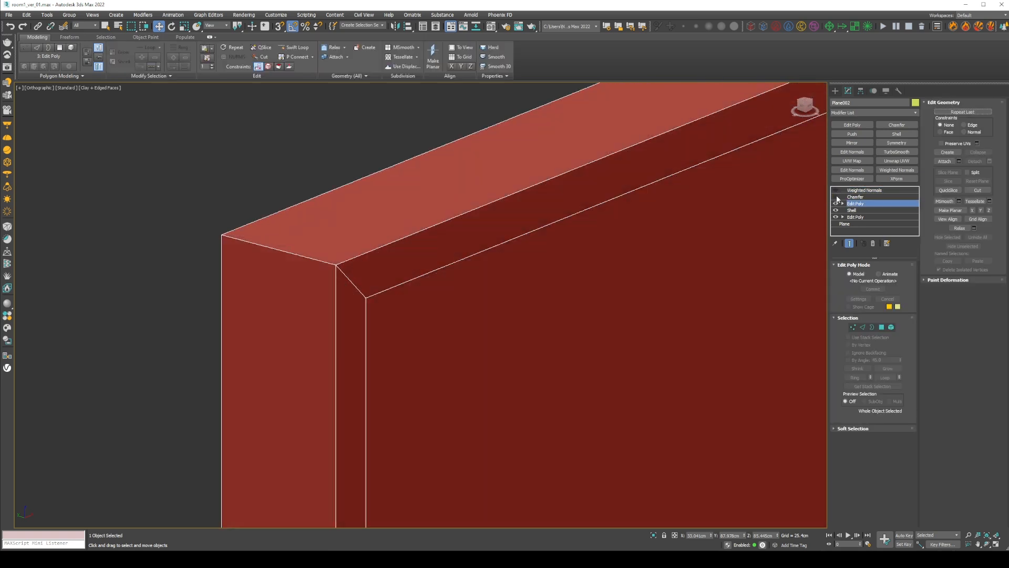
# Widen the TV's bezel by scaling its front screen face inward at polygon level
pyautogui.click(882, 327)
pyautogui.scroll(-5, 576, 283)
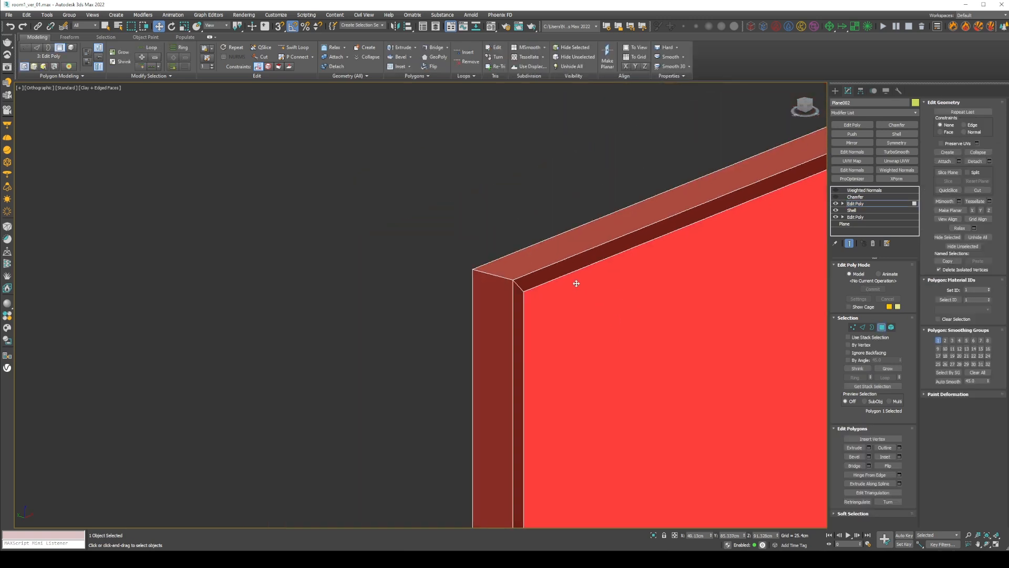
pyautogui.scroll(-3, 637, 313)
pyautogui.moveTo(638, 313); pyautogui.dragTo(525, 290, button='middle')
pyautogui.press('r')
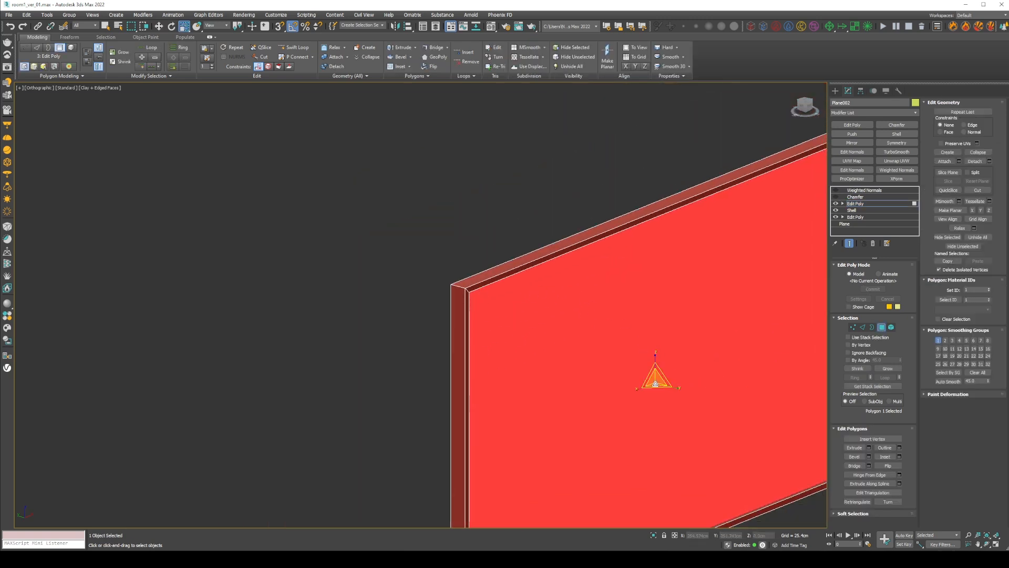
pyautogui.click(887, 368)
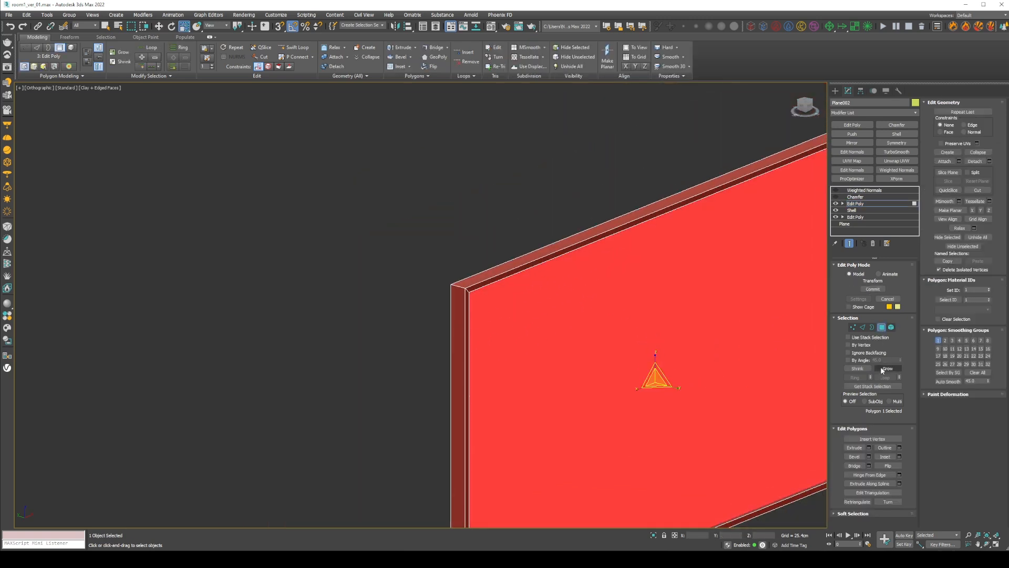
pyautogui.moveTo(745, 350); pyautogui.dragTo(556, 308, button='middle')
pyautogui.moveTo(467, 329); pyautogui.dragTo(461, 332)
pyautogui.moveTo(463, 324); pyautogui.dragTo(653, 310, button='middle')
# Recess the TV's screen face about 1.3 cm into the frame in the upper Edit Poly
pyautogui.click(854, 197)
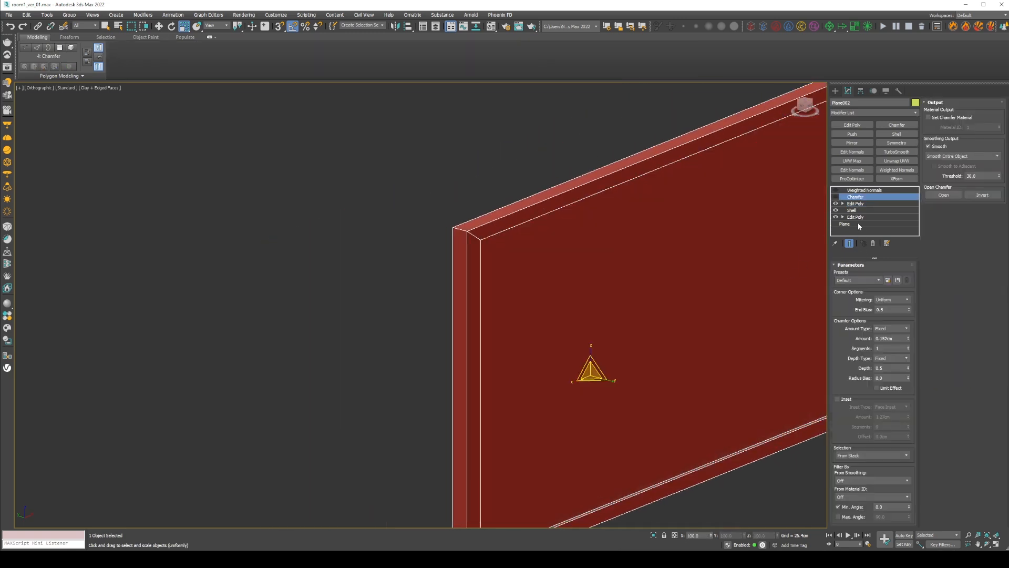
pyautogui.click(855, 204)
pyautogui.click(882, 327)
pyautogui.press('z')
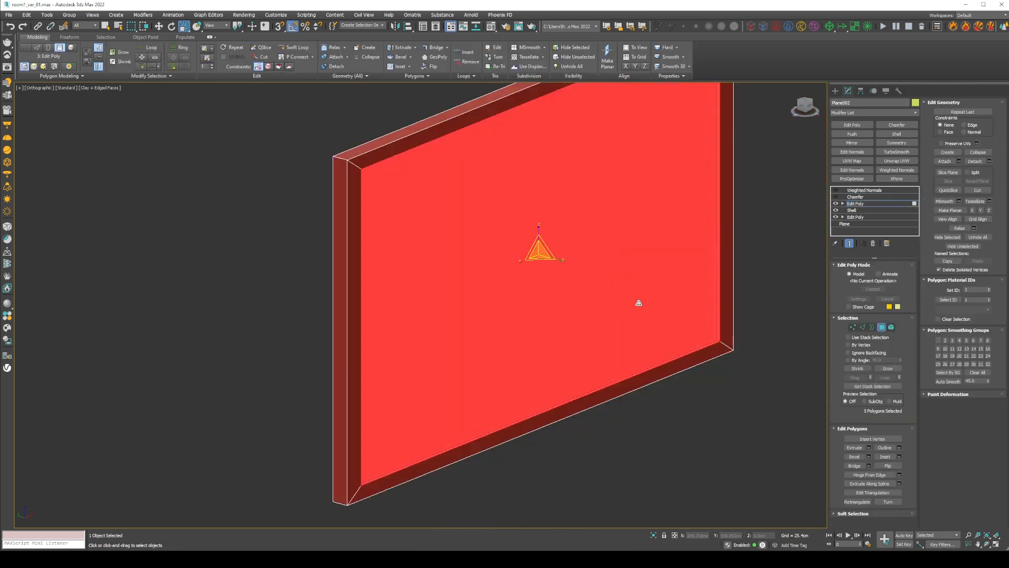
pyautogui.press('w')
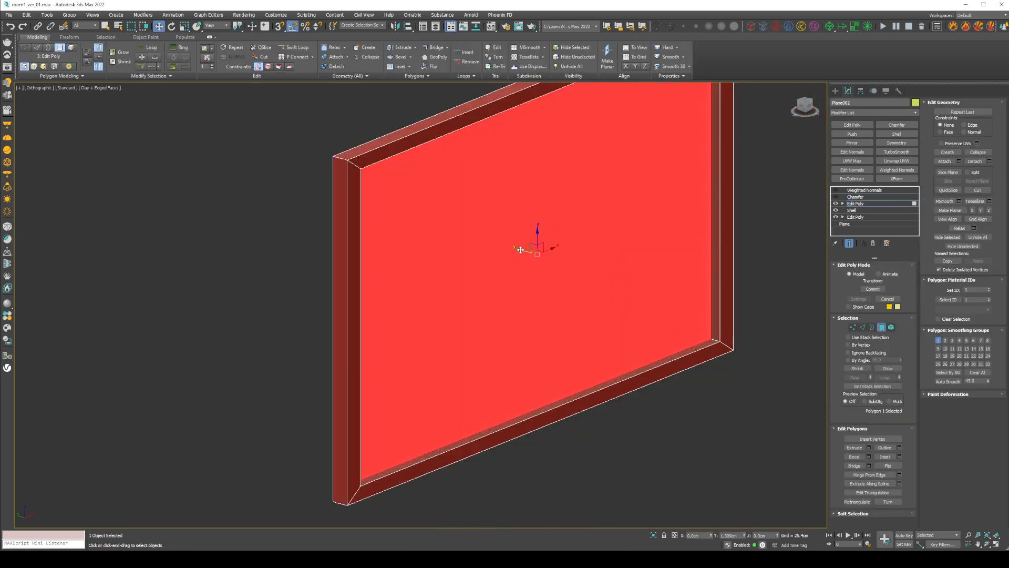
pyautogui.click(882, 327)
# Re-enable the TV's Chamfer and Weighted Normals and increase the chamfer amount to about 0.508 cm
pyautogui.click(854, 197)
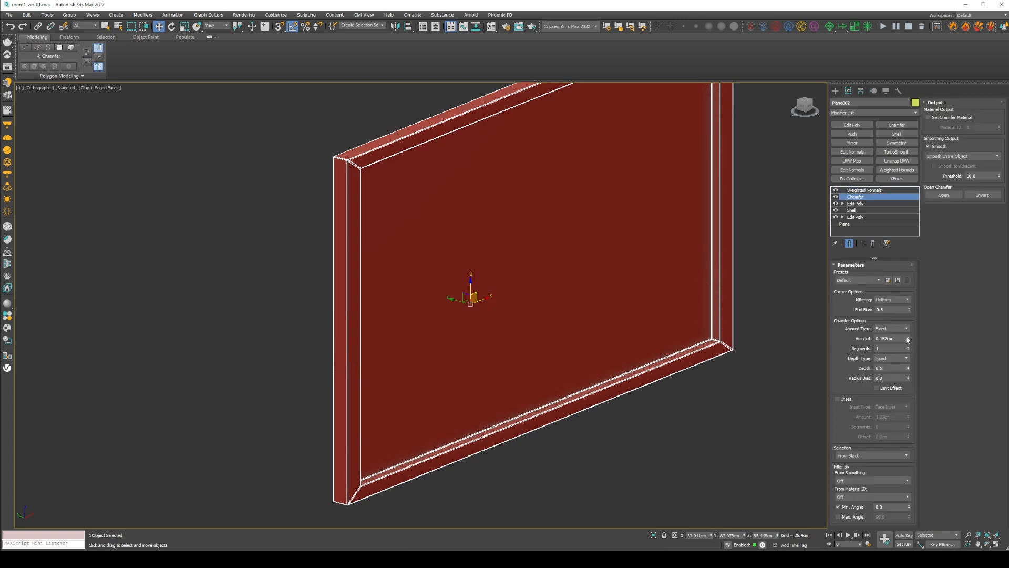
pyautogui.moveTo(909, 338); pyautogui.dragTo(905, 330)
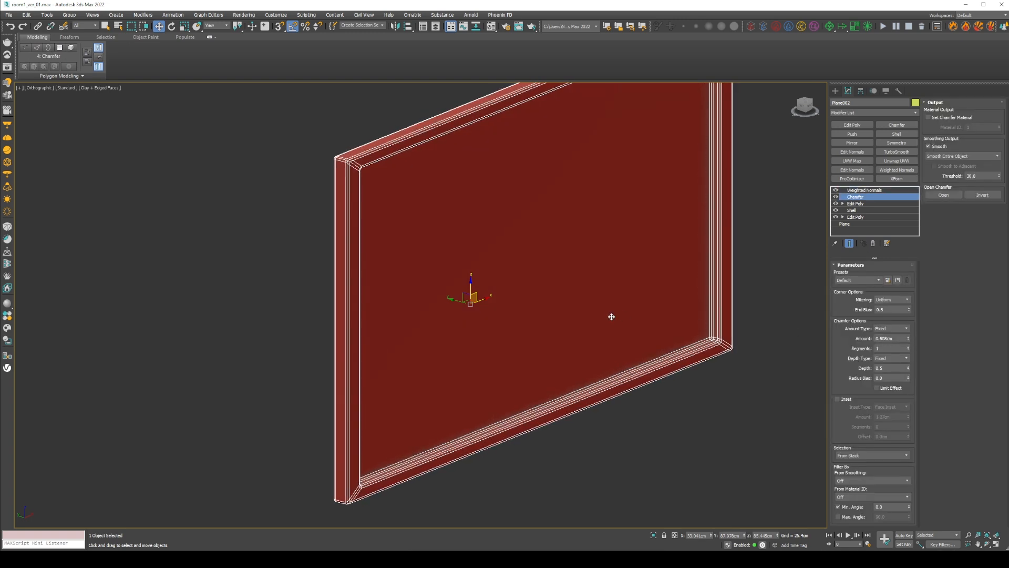
pyautogui.press('F4')
pyautogui.scroll(-4, 624, 334)
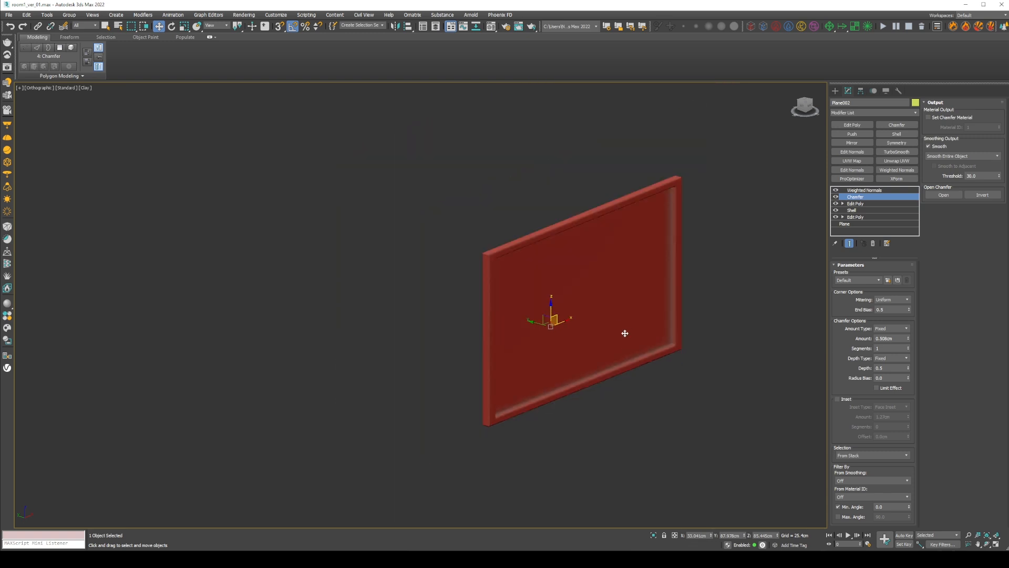
pyautogui.click(862, 190)
# Unhide all objects and review the softened edges across the whole room
pyautogui.rightClick(678, 266)
pyautogui.click(689, 220)
pyautogui.scroll(-3, 467, 209)
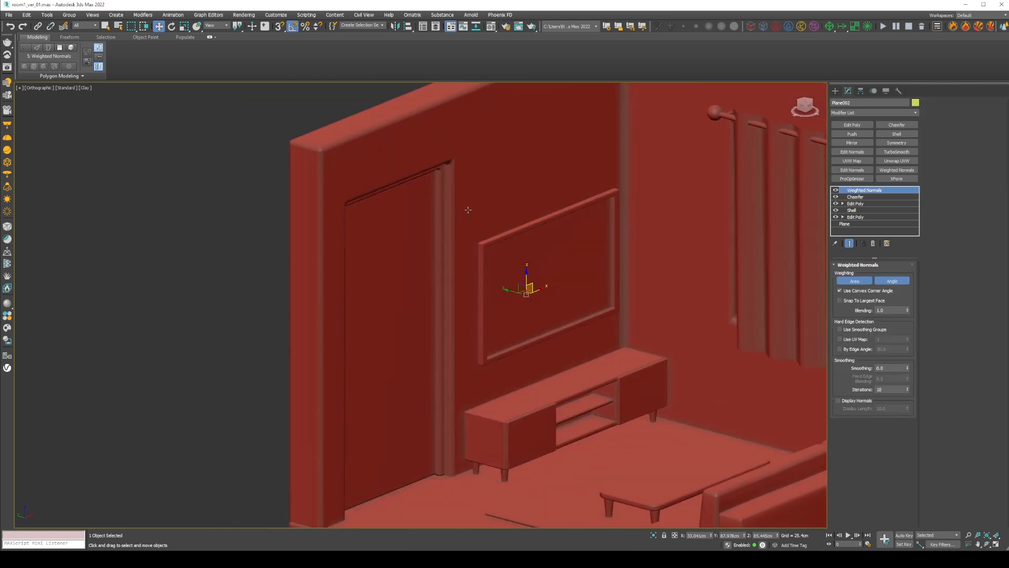
pyautogui.scroll(-4, 538, 218)
pyautogui.moveTo(598, 202); pyautogui.dragTo(539, 204, button='middle')
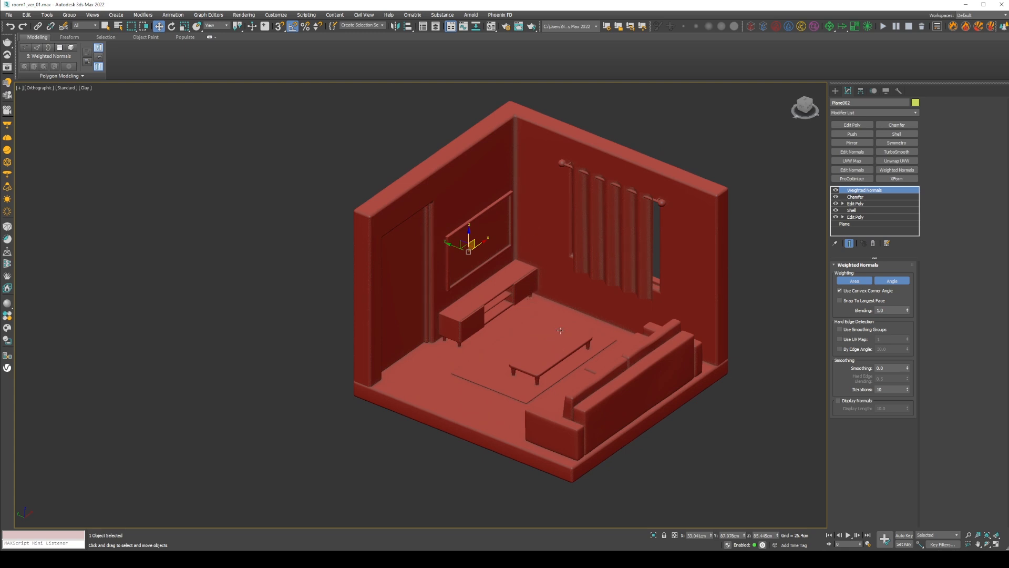
pyautogui.keyDown('alt'); pyautogui.moveTo(561, 330); pyautogui.dragTo(558, 363, button='middle'); pyautogui.keyUp('alt')
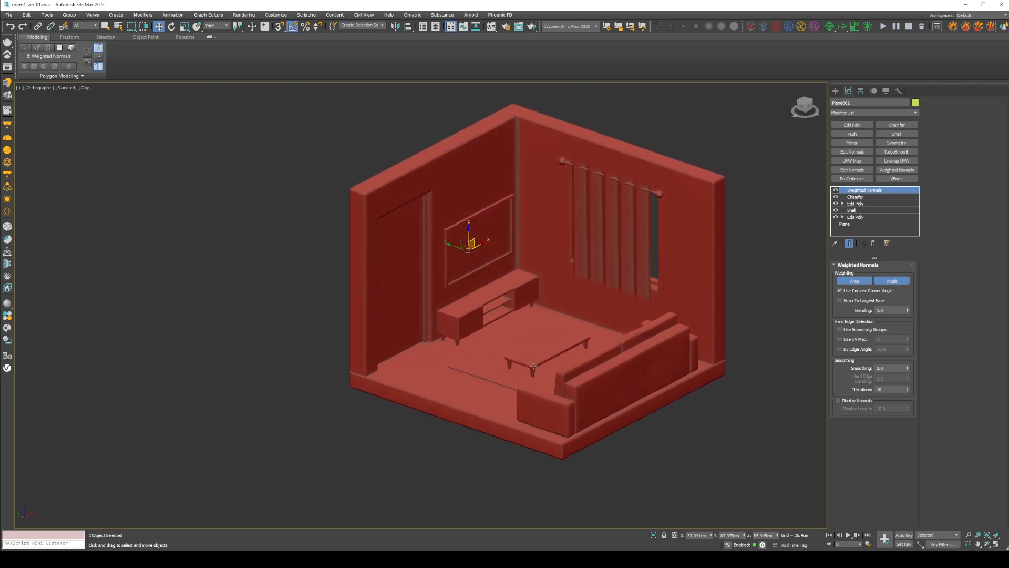
# Thicken the coffee table's top by selecting its upper face by angle at the base polygon level and raising it slightly
pyautogui.scroll(8, 527, 366)
pyautogui.click(822, 238)
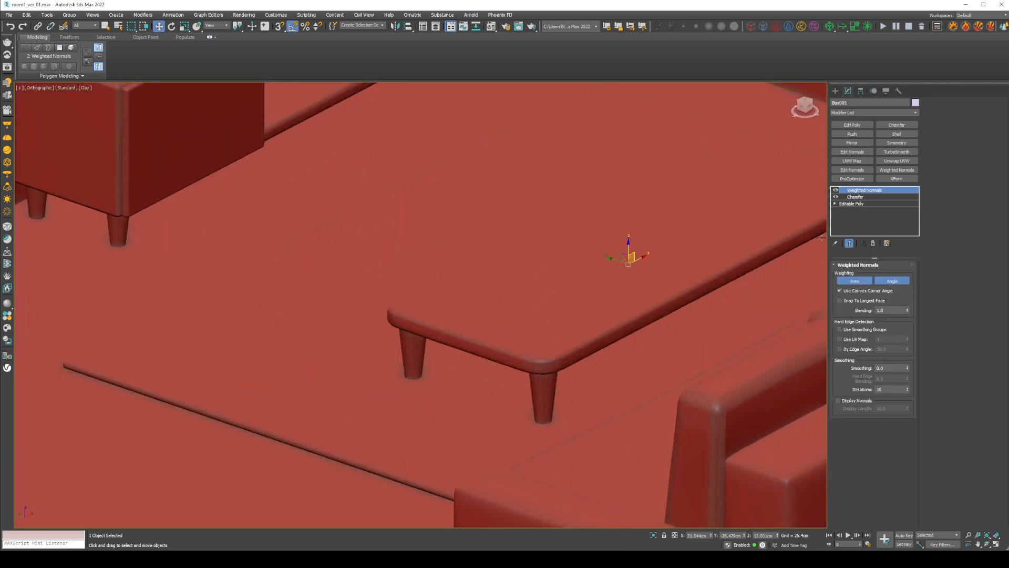
pyautogui.click(866, 204)
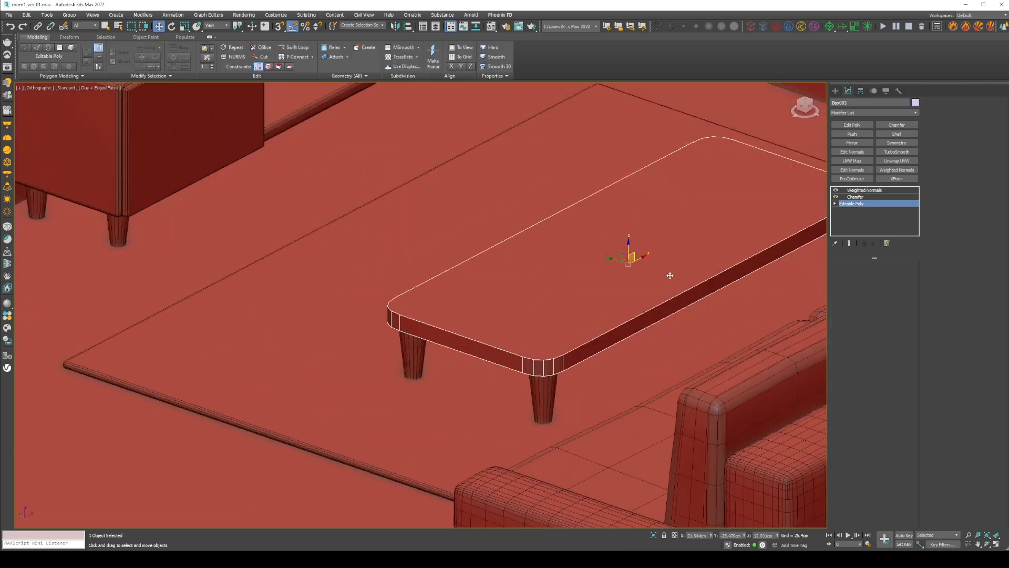
pyautogui.click(882, 275)
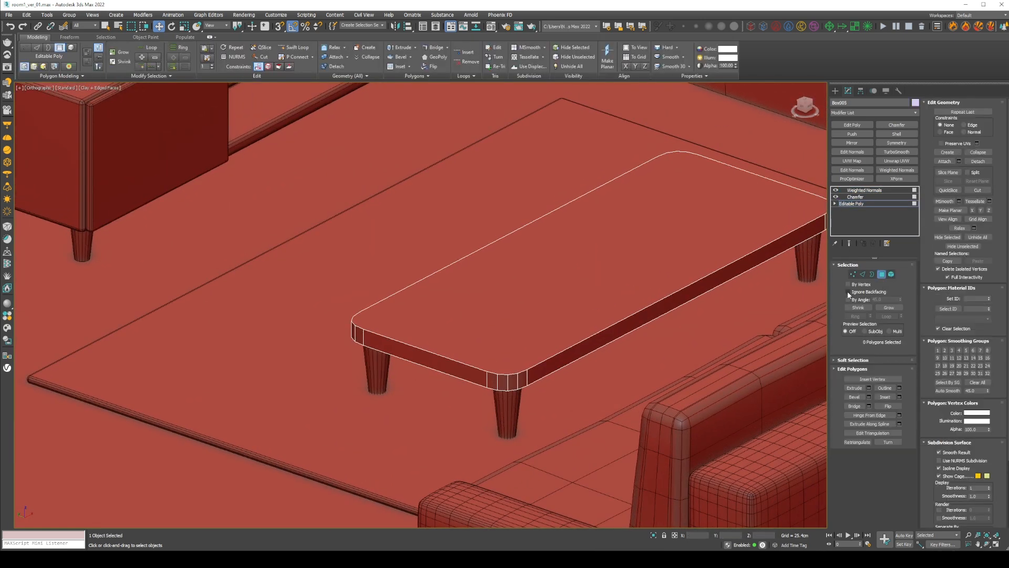
pyautogui.click(848, 299)
pyautogui.click(592, 242)
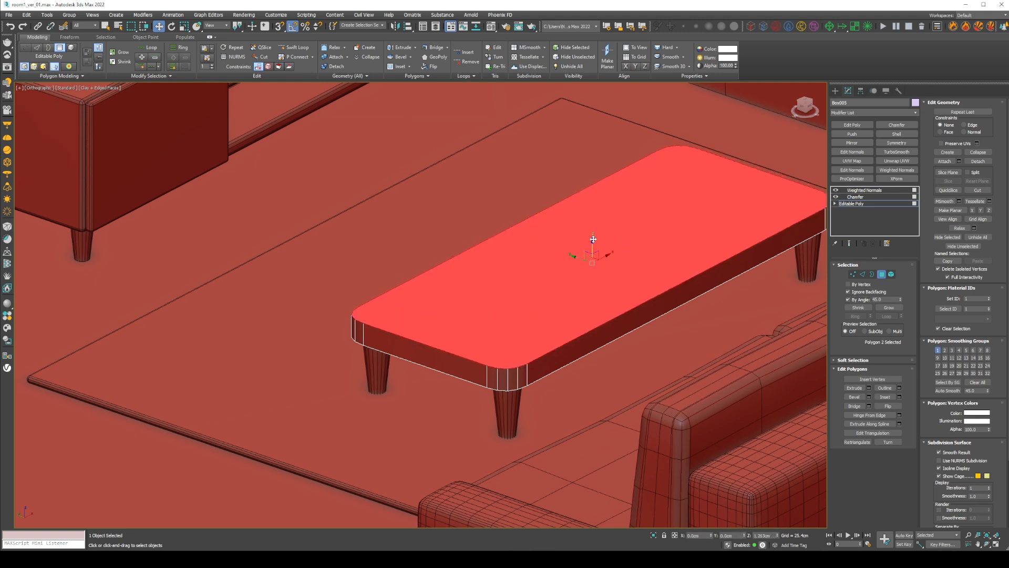
# Increase the coffee table top's Chamfer amount for rounder edges and turn off the edged faces display
pyautogui.click(864, 197)
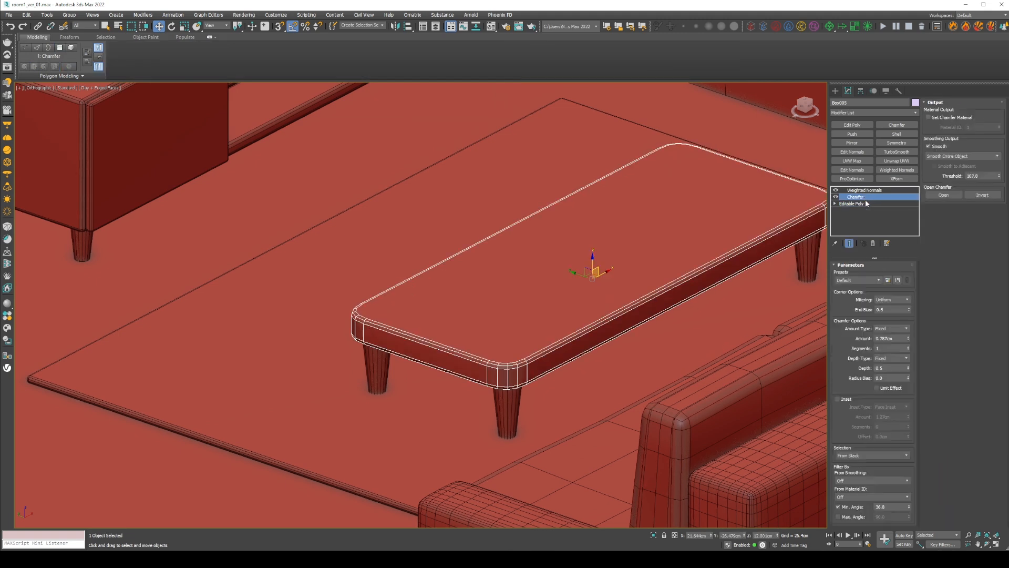
pyautogui.moveTo(909, 340); pyautogui.dragTo(906, 314)
pyautogui.click(864, 190)
pyautogui.press('F4')
pyautogui.scroll(-4, 523, 293)
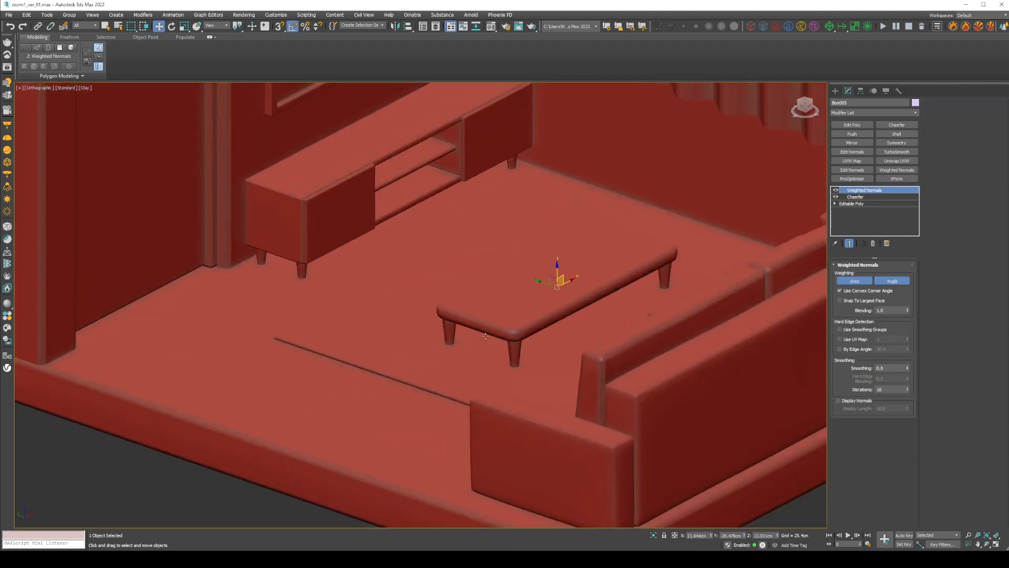
pyautogui.scroll(-3, 473, 273)
# Thicken the TV stand's doors by raising their Shell outer amount to about 3.1 cm
pyautogui.scroll(10, 469, 299)
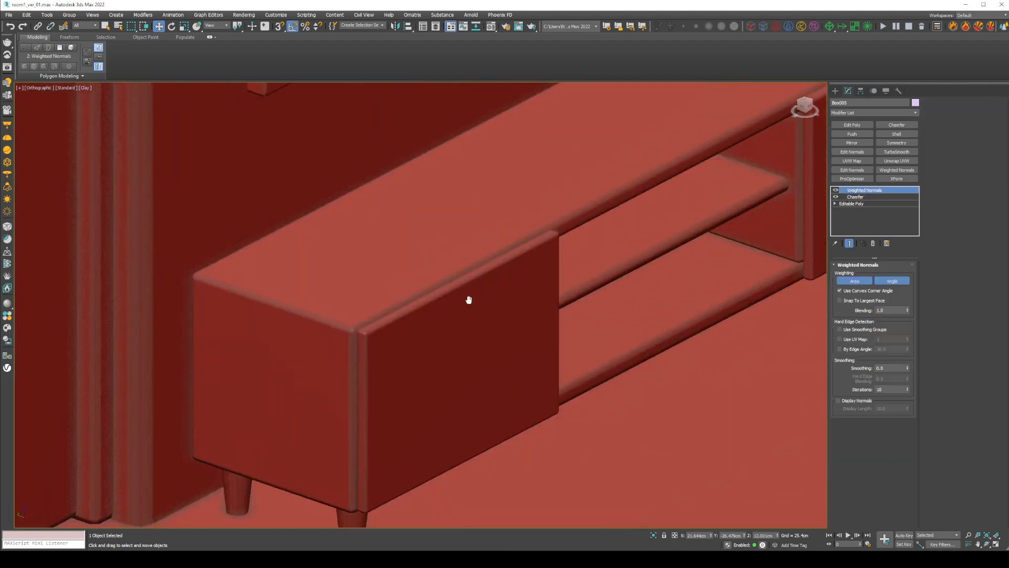
pyautogui.moveTo(469, 300); pyautogui.dragTo(364, 320, button='middle')
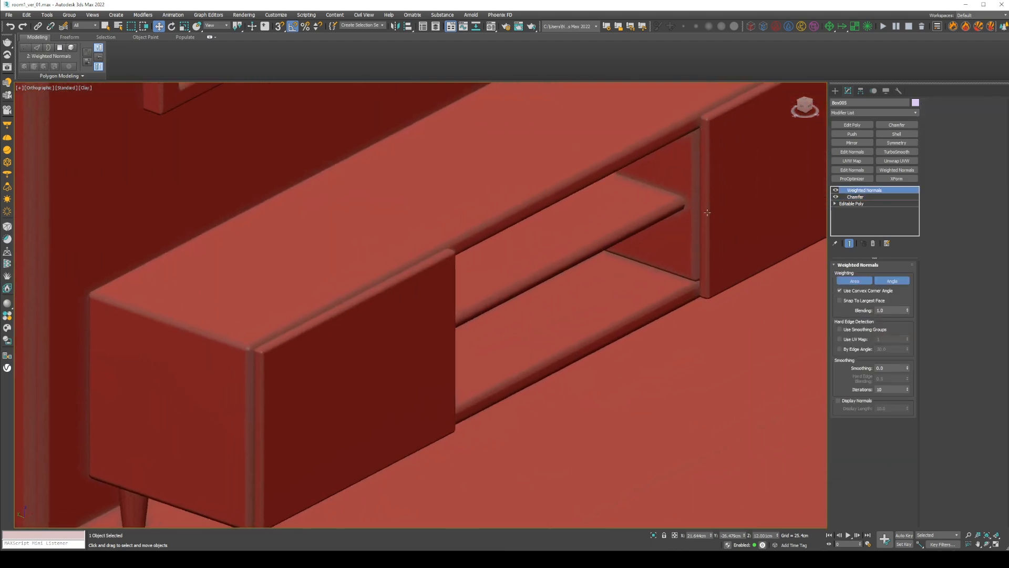
pyautogui.click(365, 320)
pyautogui.click(855, 203)
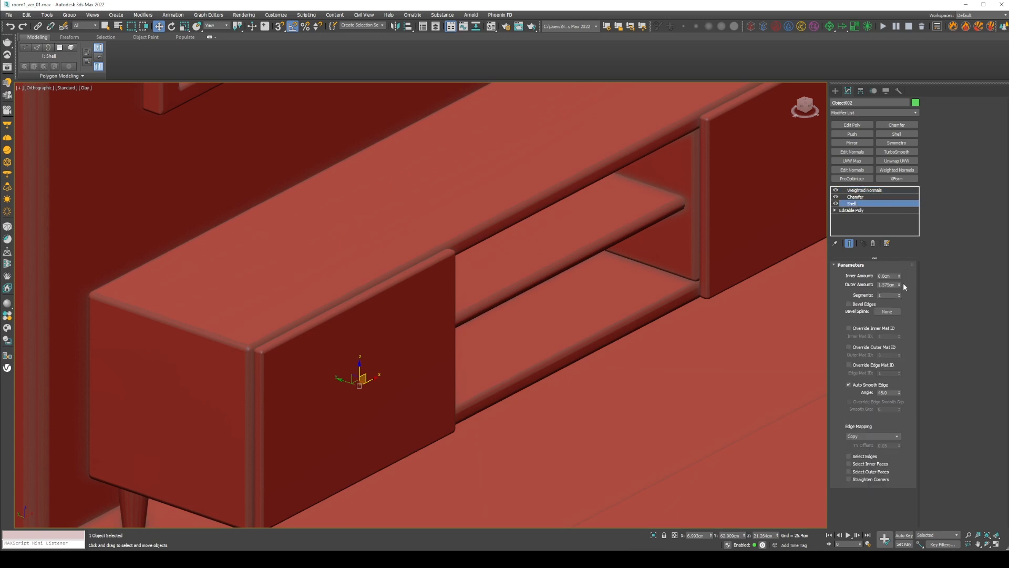
pyautogui.moveTo(900, 286); pyautogui.dragTo(884, 229)
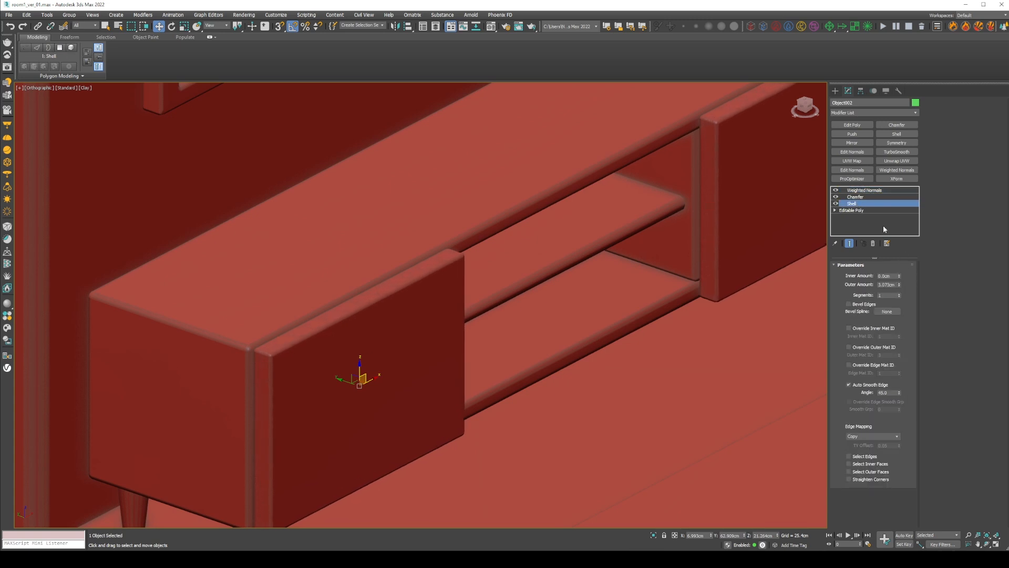
# Increase the Chamfer amount on the TV stand's doors and return to Weighted Normals
pyautogui.click(861, 197)
pyautogui.moveTo(908, 340); pyautogui.dragTo(902, 322)
pyautogui.click(867, 191)
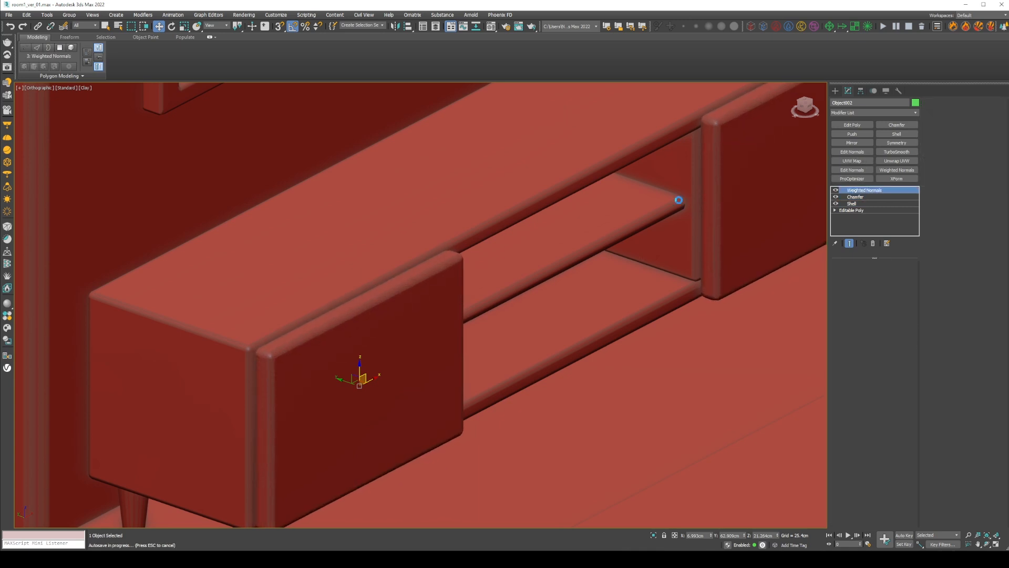
pyautogui.scroll(-8, 651, 207)
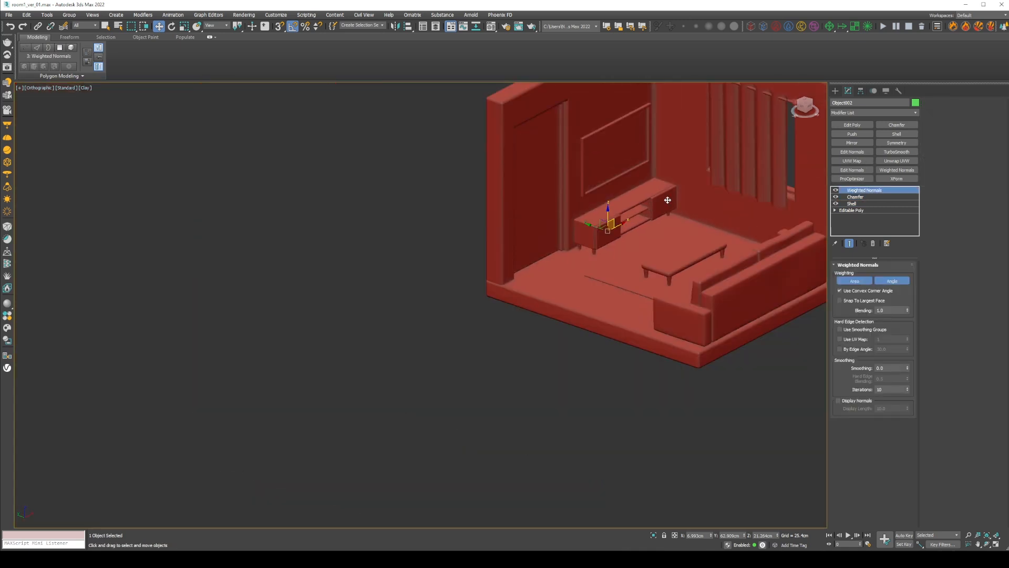
pyautogui.moveTo(674, 236); pyautogui.dragTo(458, 332, button='middle')
# Switch to the Notepad task list, mark the cartoony scene and lights setup items, and return to the room scene
pyautogui.hotkey('alt', 'Tab')
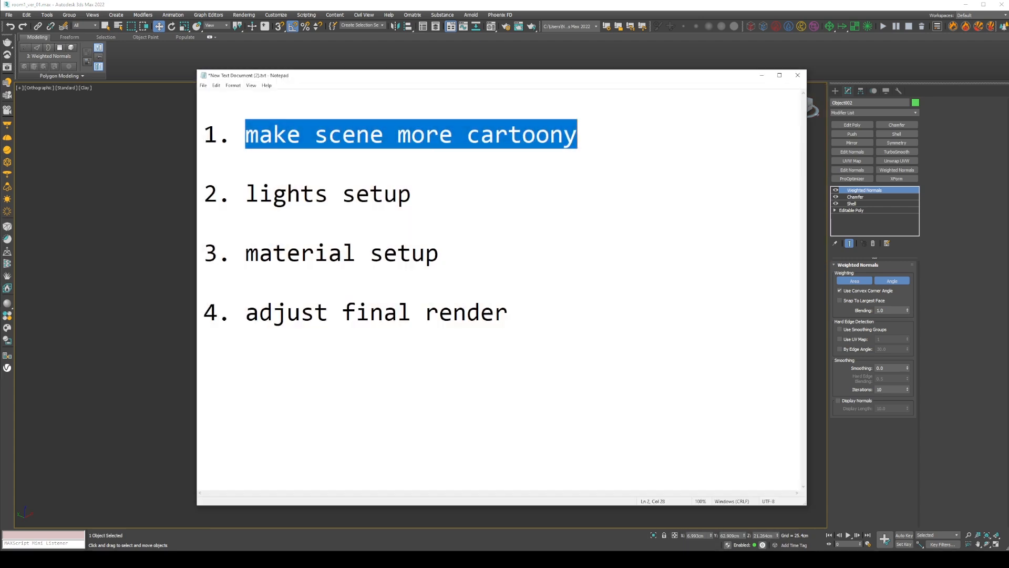
pyautogui.click(313, 137)
pyautogui.moveTo(258, 136); pyautogui.dragTo(553, 124)
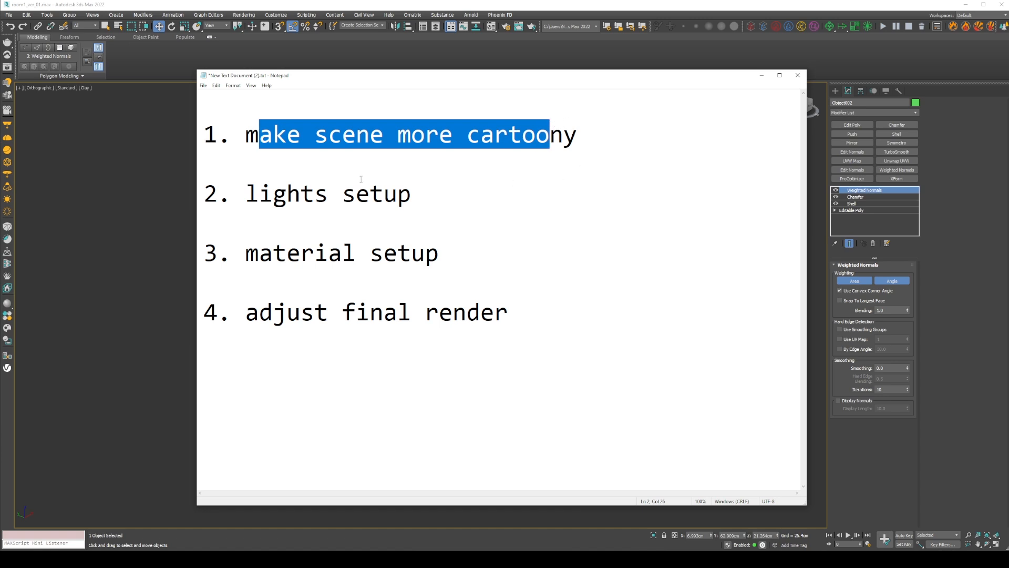
pyautogui.moveTo(245, 195); pyautogui.dragTo(412, 195)
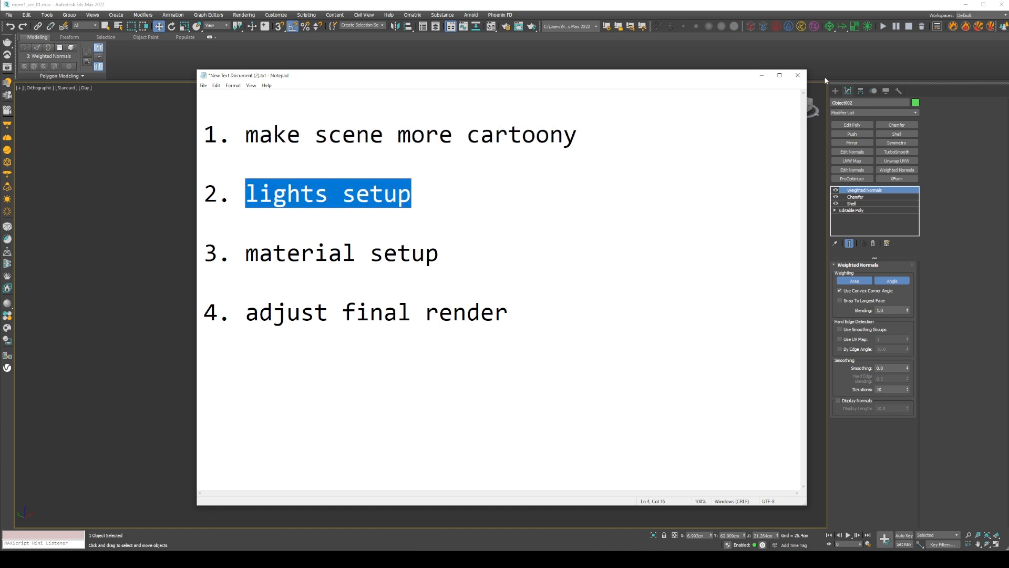
pyautogui.click(762, 75)
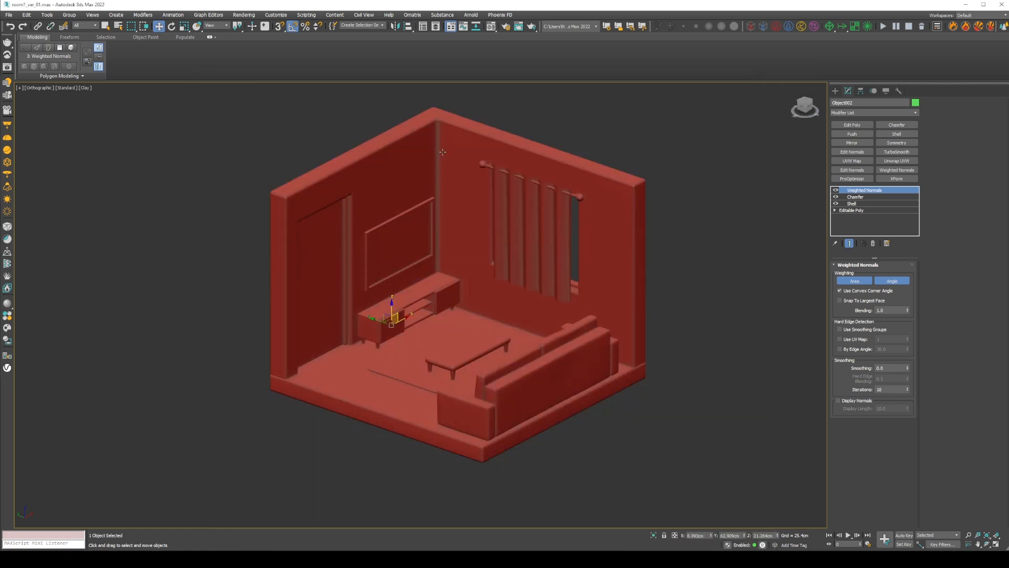
# Deselect everything and open the Material Editor in Slate mode
pyautogui.click(231, 197)
pyautogui.press('m')
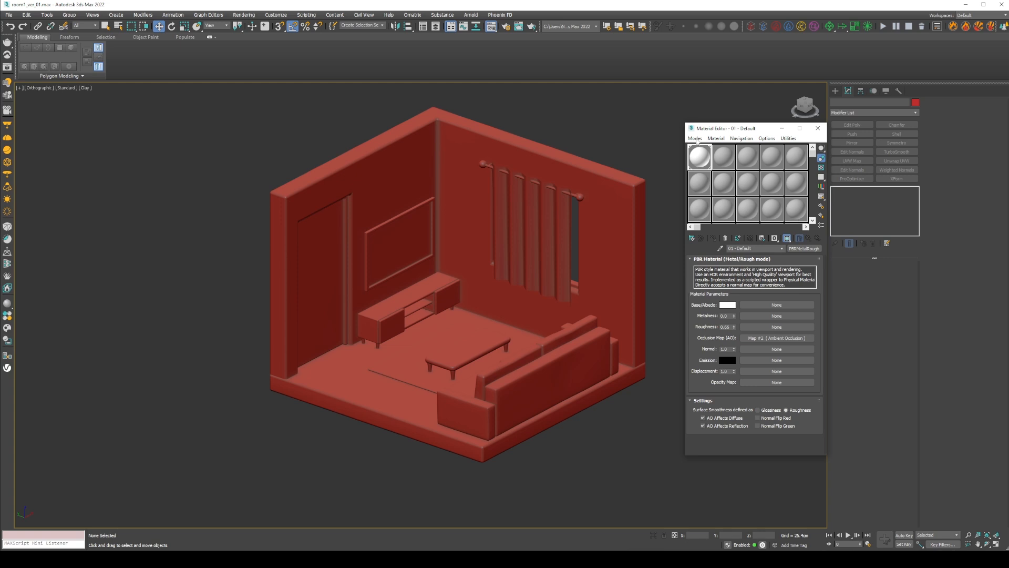
pyautogui.click(696, 138)
pyautogui.click(708, 159)
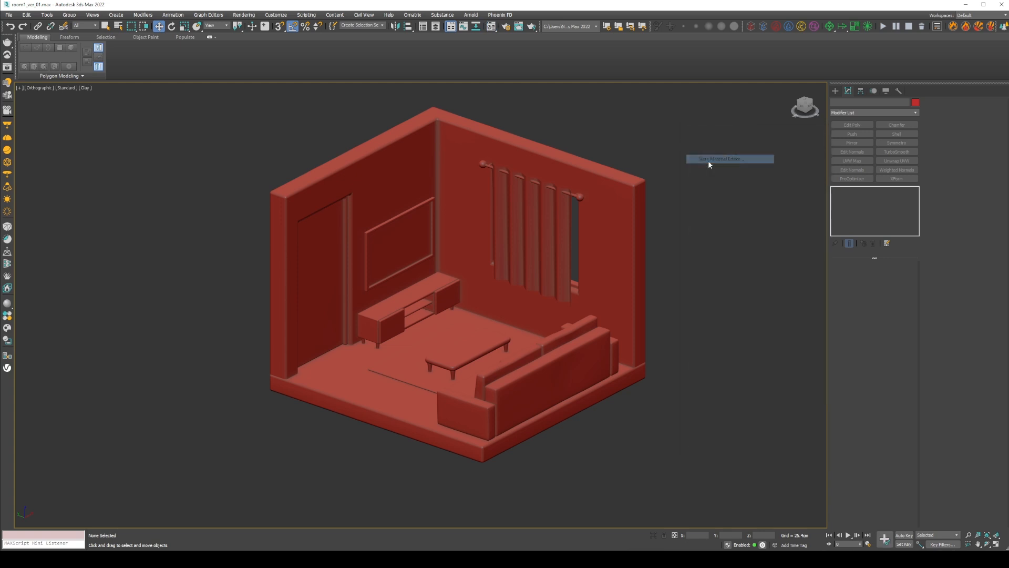
# Open the Environment settings and clear the existing environment map
pyautogui.click(244, 14)
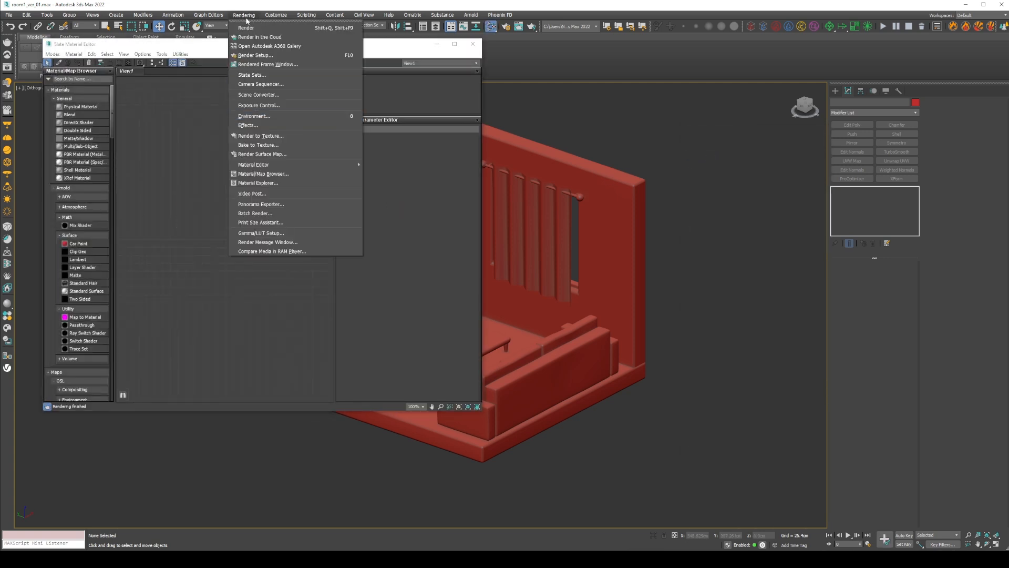
pyautogui.click(249, 117)
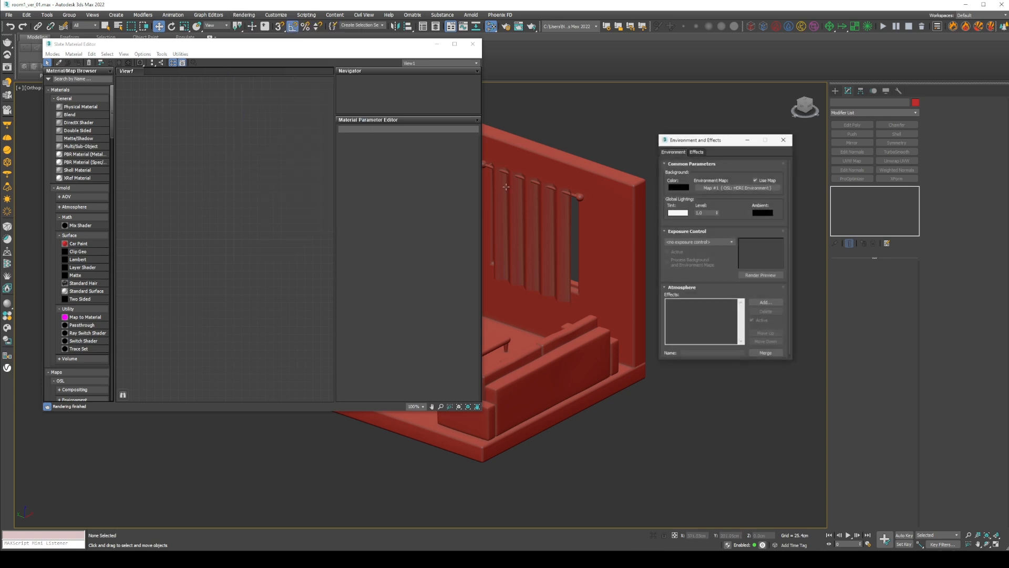
pyautogui.rightClick(716, 189)
pyautogui.click(734, 211)
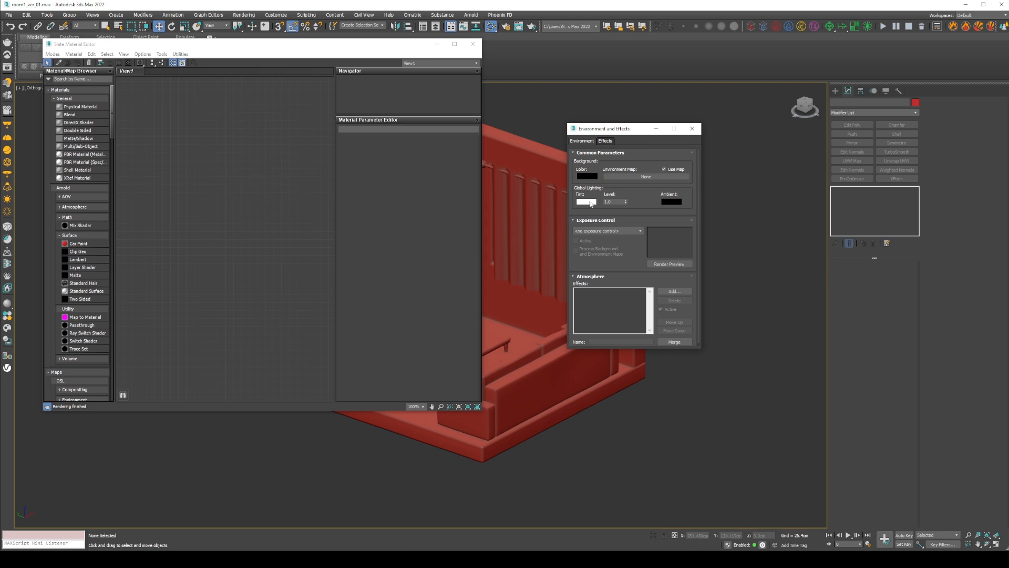
# Assign an OSL HDRI Environment map using combination_room_2k.hdr as the environment, and place it in the Slate Material Editor as an instance
pyautogui.click(646, 176)
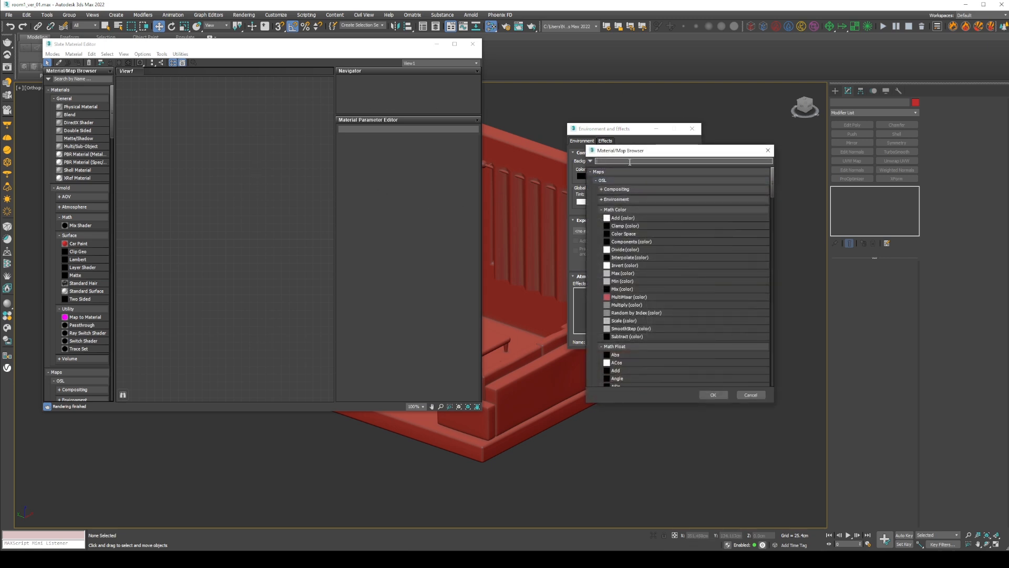
pyautogui.write('hdri')
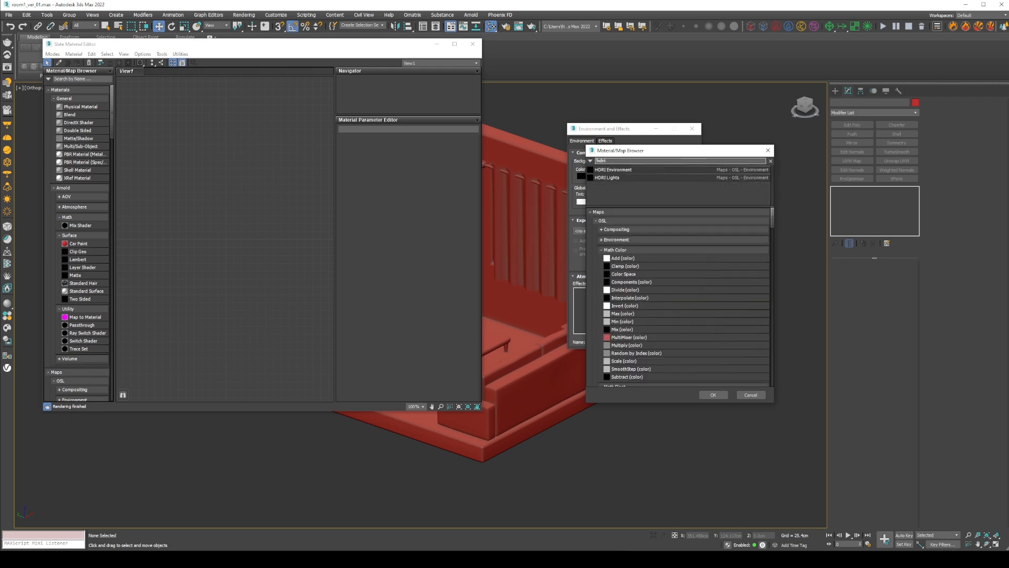
pyautogui.doubleClick(636, 169)
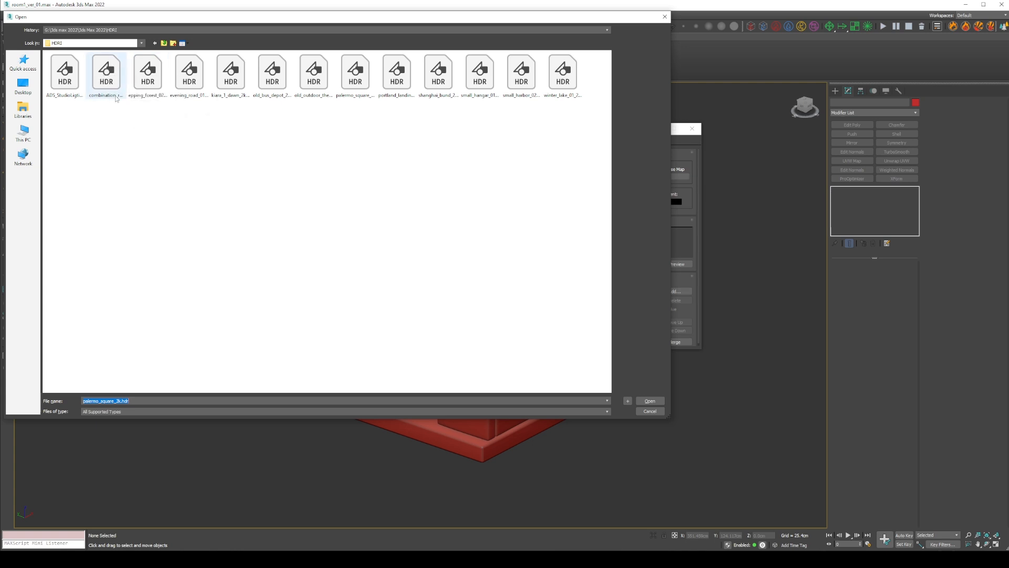
pyautogui.click(108, 77)
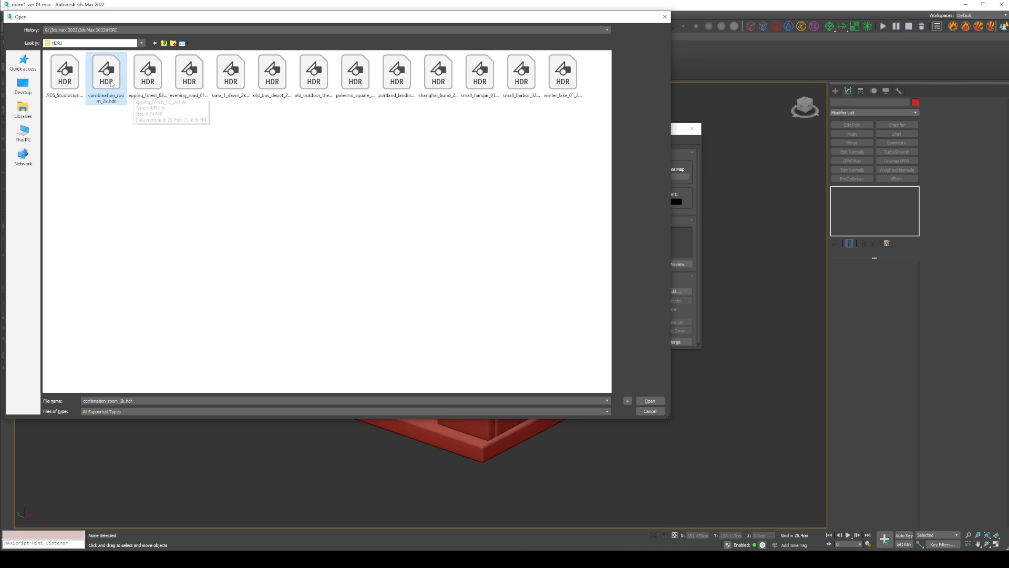
pyautogui.click(640, 402)
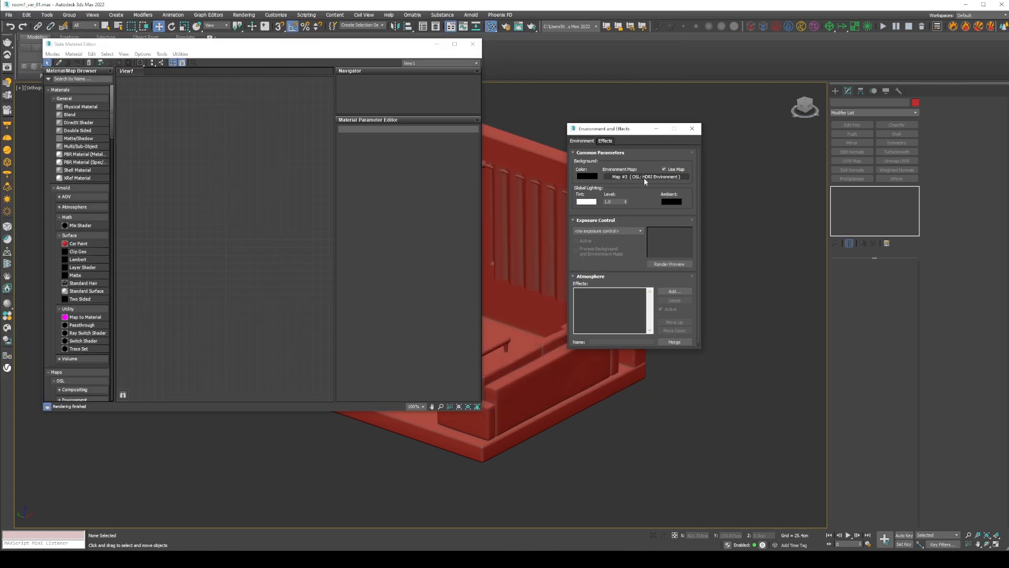
pyautogui.moveTo(644, 178); pyautogui.dragTo(200, 169)
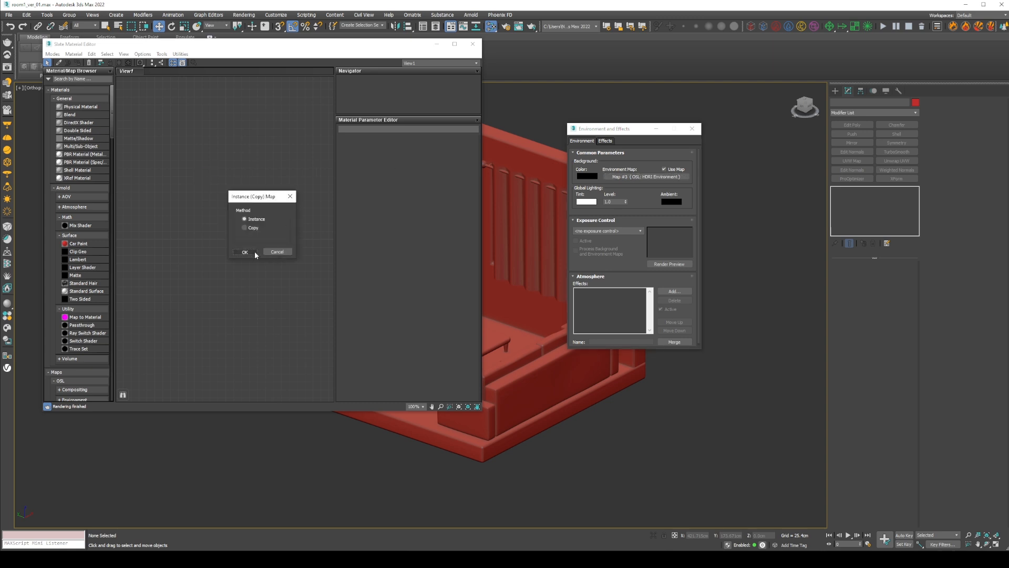
pyautogui.click(245, 252)
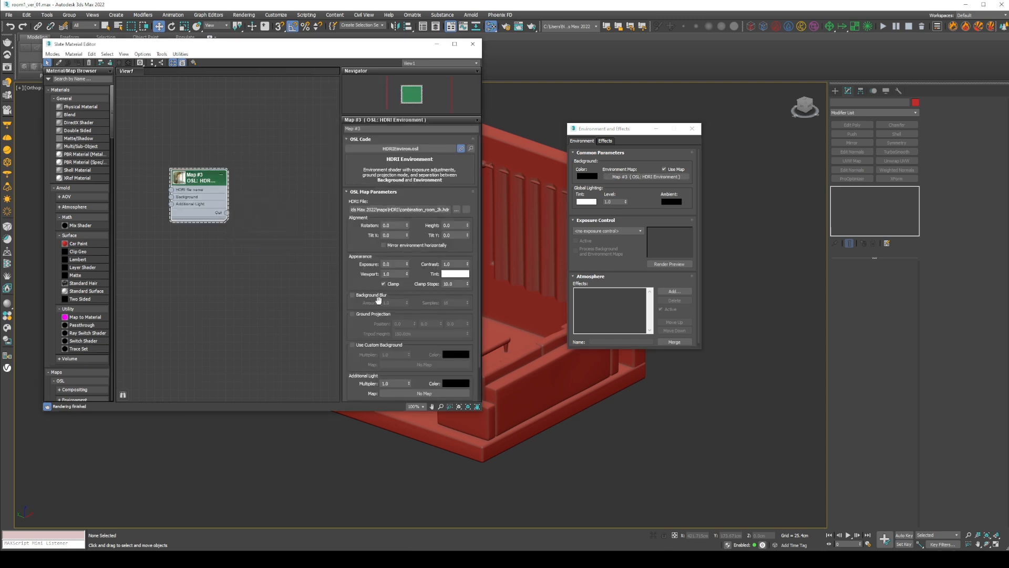
# Show the safe frame in the viewport, fit the room inside it, and close the Environment settings
pyautogui.click(607, 427)
pyautogui.hotkey('shift', 'f')
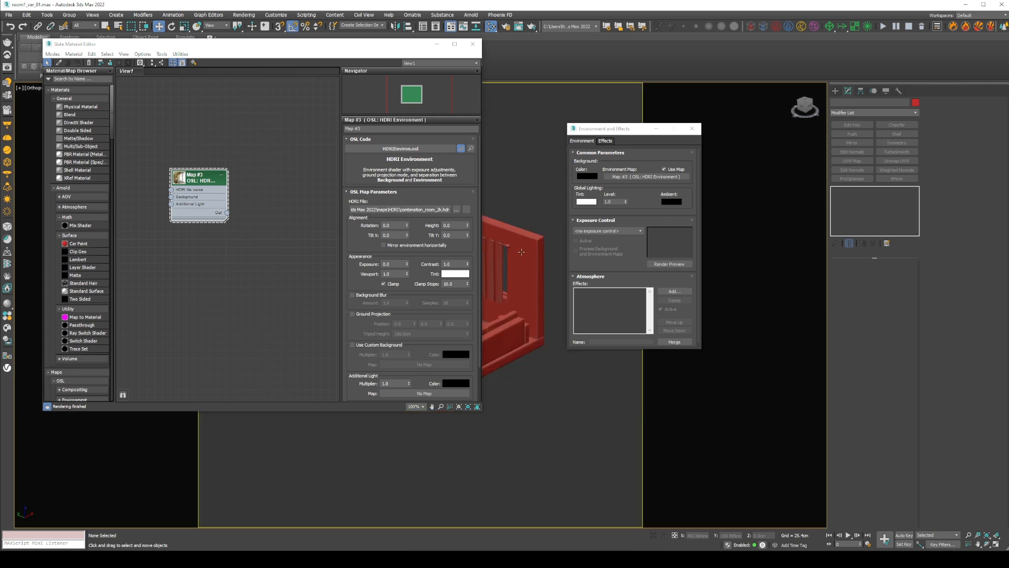
pyautogui.scroll(3, 523, 253)
pyautogui.moveTo(523, 253); pyautogui.dragTo(536, 261, button='middle')
pyautogui.moveTo(628, 129); pyautogui.dragTo(573, 150)
pyautogui.click(637, 148)
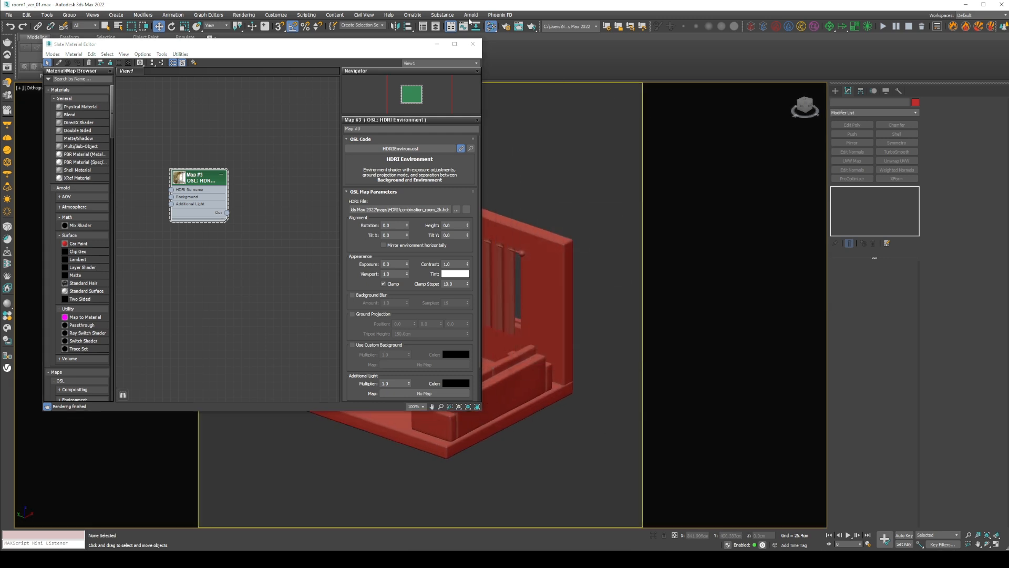
# Open Arnold RenderView beside the Slate Material Editor and start an interactive render of the room
pyautogui.click(464, 16)
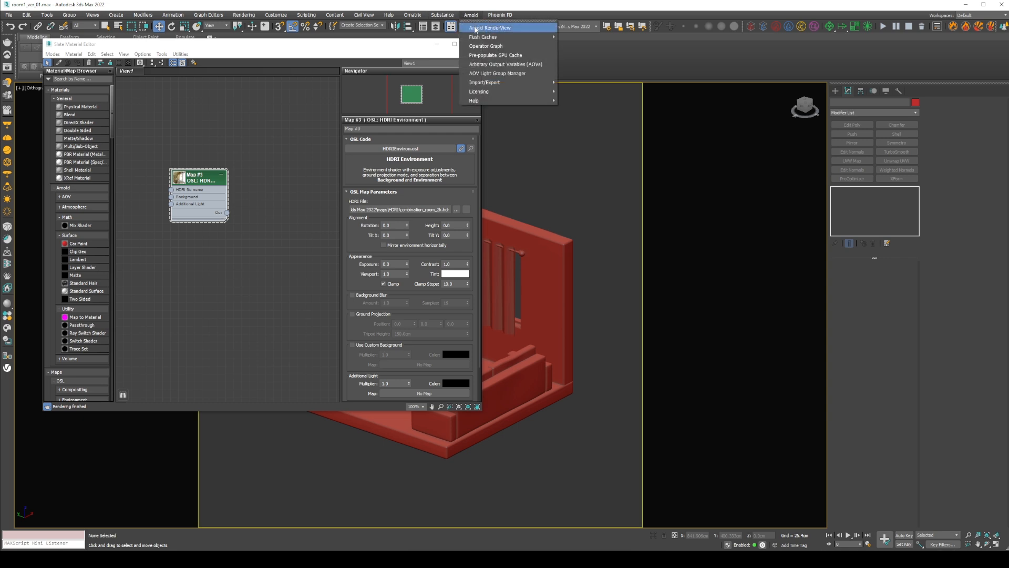
pyautogui.click(499, 29)
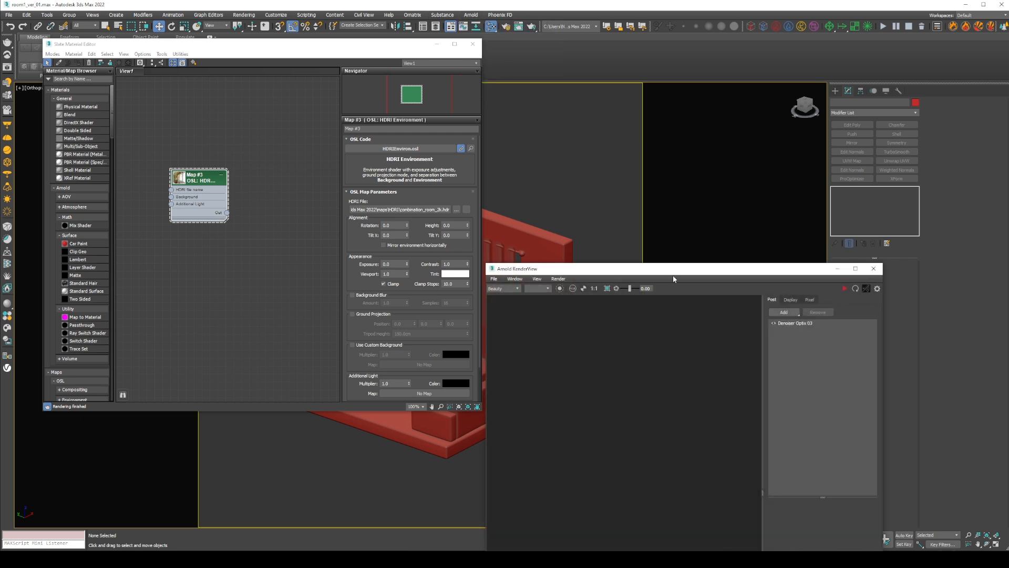
pyautogui.moveTo(673, 275); pyautogui.dragTo(686, 136)
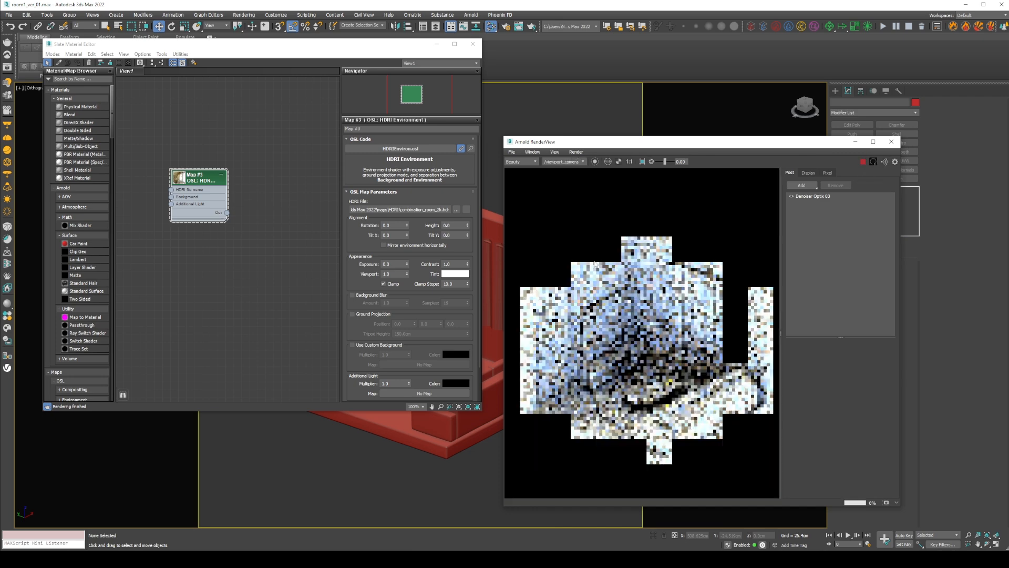
pyautogui.moveTo(632, 346); pyautogui.dragTo(622, 330, button='middle')
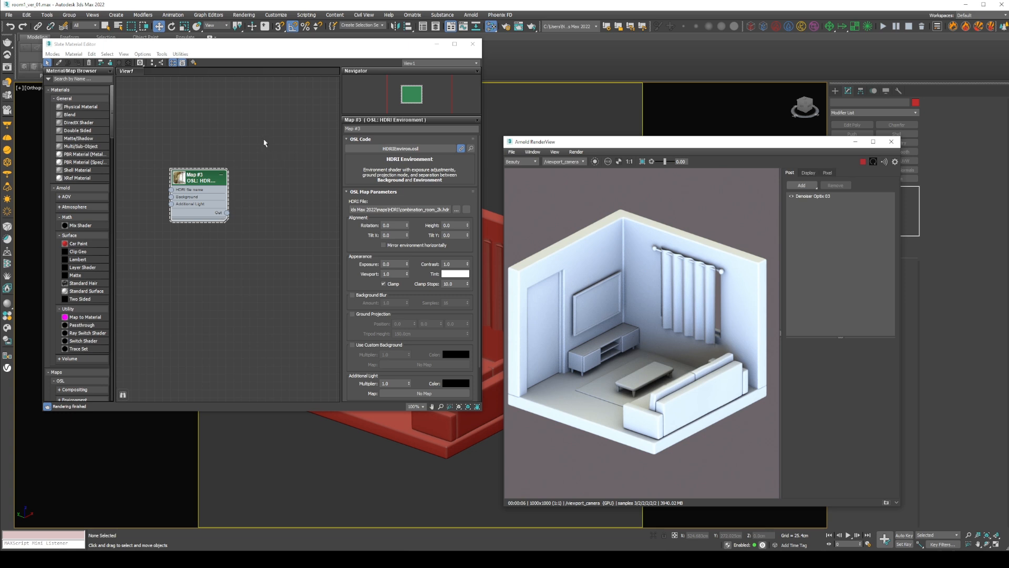
# Enable Background Blur on the HDRI Environment map
pyautogui.click(204, 182)
pyautogui.click(352, 295)
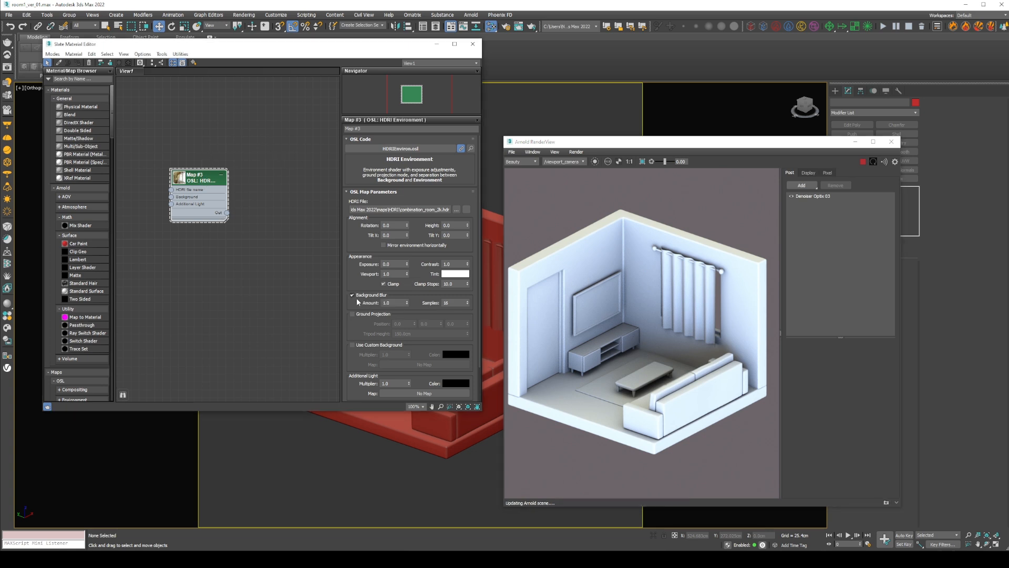
# Set the HDRI Environment map's background blur amount to 10 and its rotation to 90
pyautogui.moveTo(393, 303); pyautogui.dragTo(376, 304)
pyautogui.write('10')
pyautogui.press('Return')
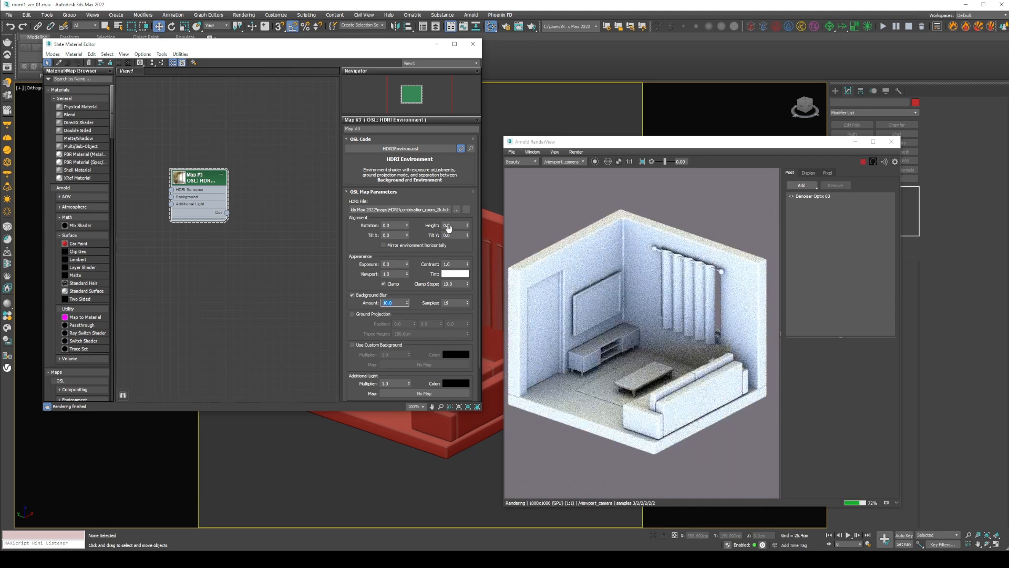
pyautogui.moveTo(392, 225); pyautogui.dragTo(339, 238)
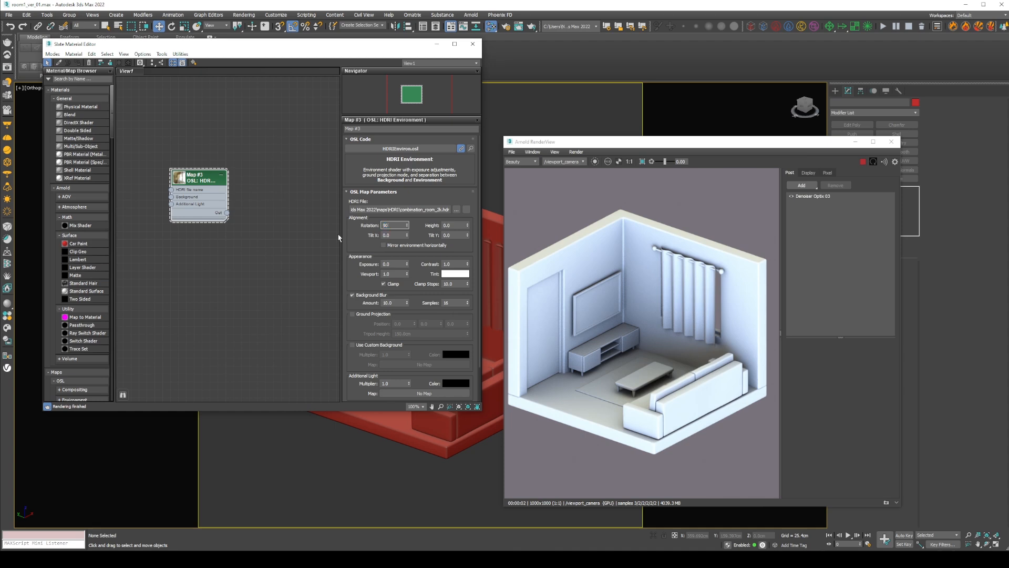
pyautogui.write('90')
pyautogui.press('Return')
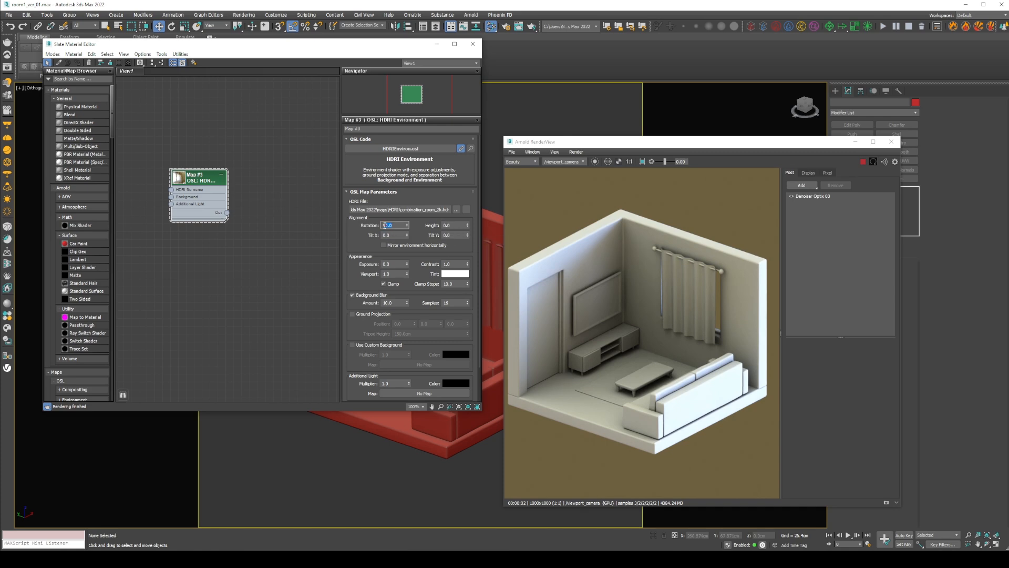
# Try an HDRI environment rotation of 150 and set it back to 90
pyautogui.press('BackSpace')
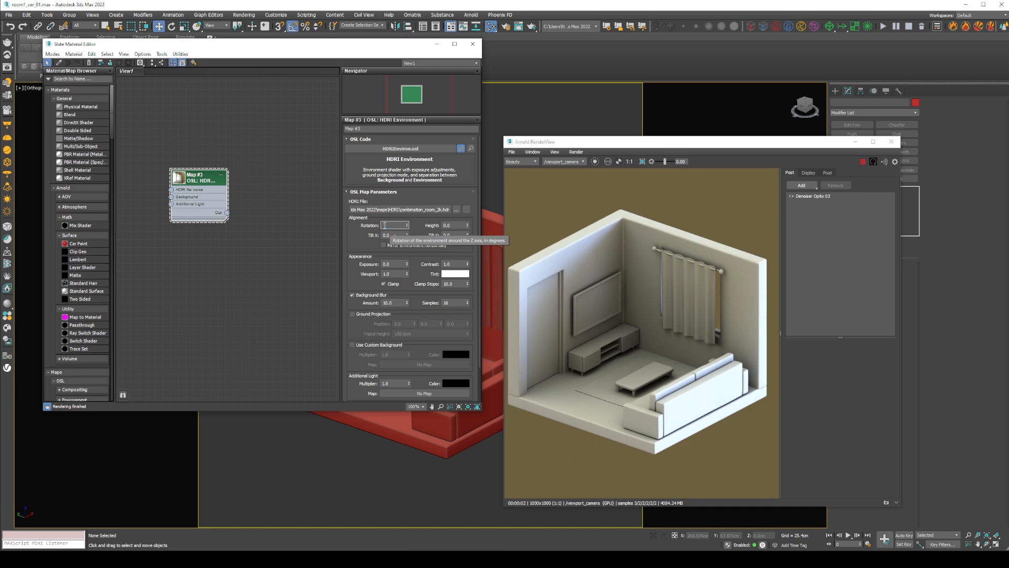
pyautogui.write('150')
pyautogui.press('Return')
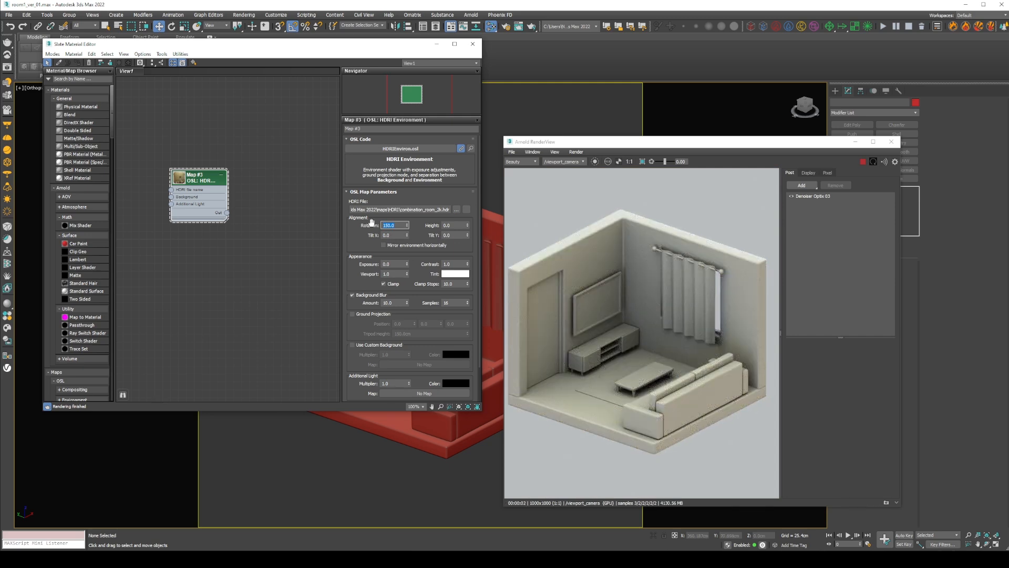
pyautogui.press('Return')
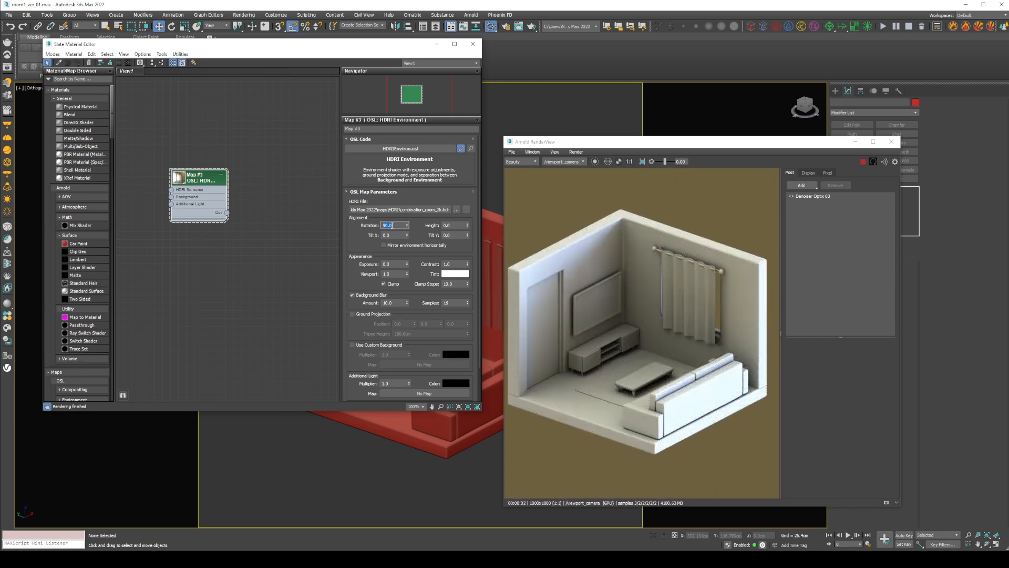
# Try exposure values of -3, -10 and -1 on the HDRI Environment map
pyautogui.click(398, 264)
pyautogui.moveTo(452, 282)
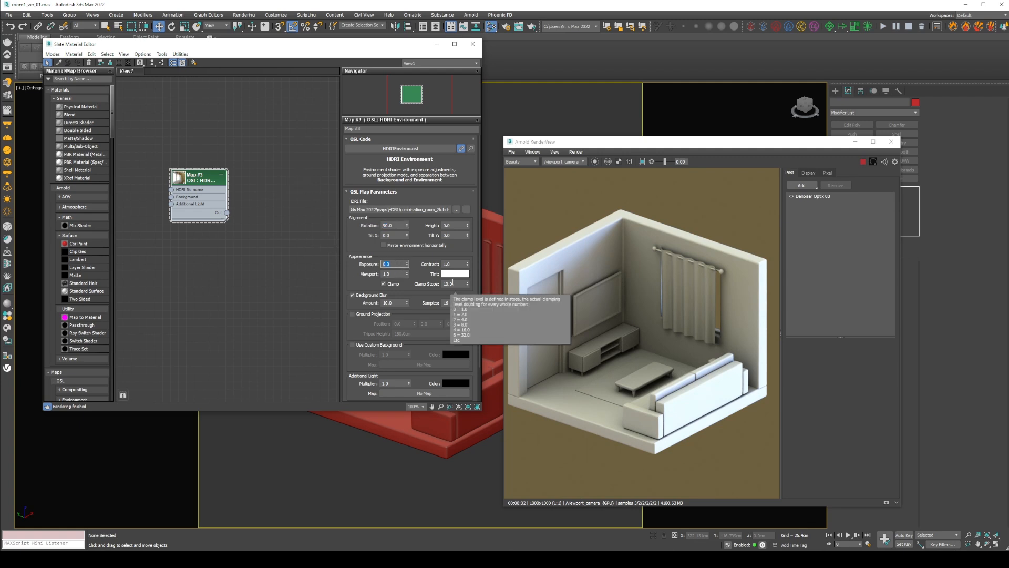
pyautogui.moveTo(392, 263)
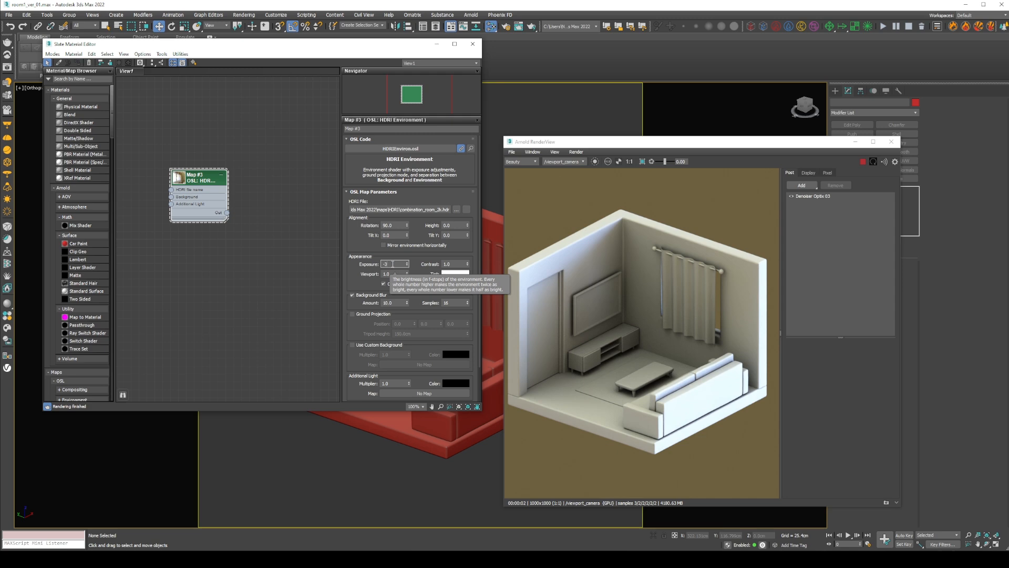
pyautogui.press('Return')
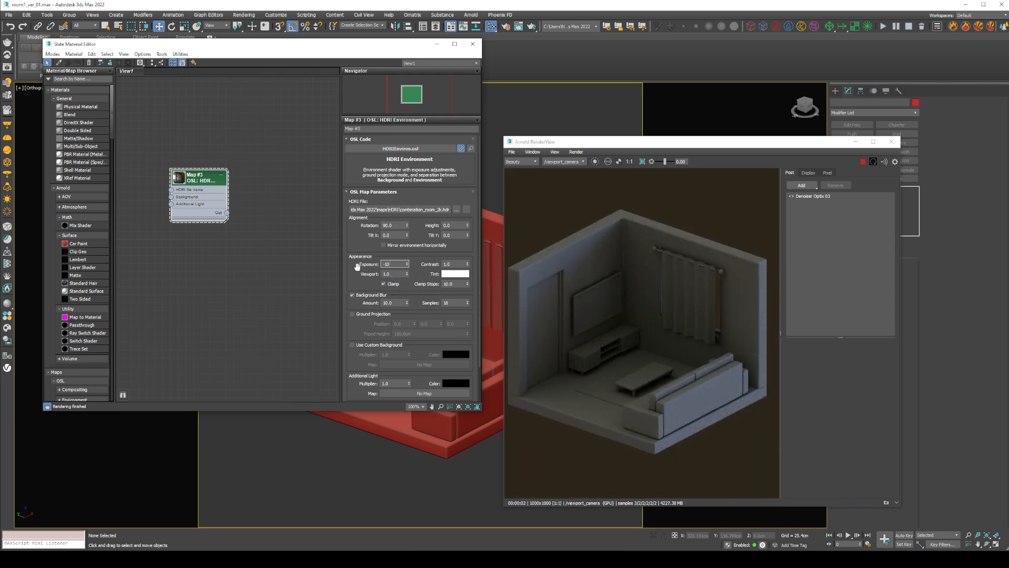
pyautogui.press('Return')
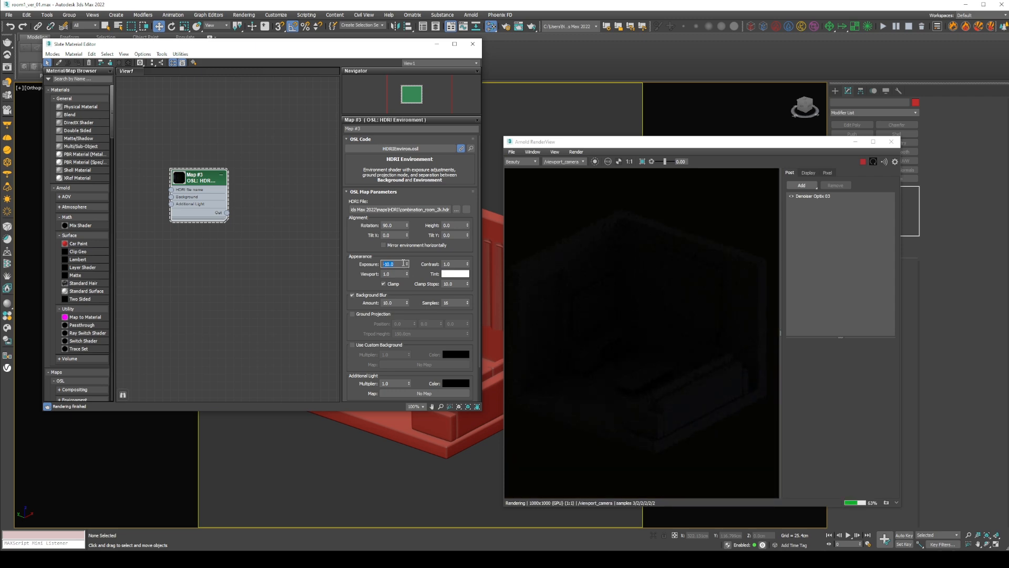
pyautogui.write('-')
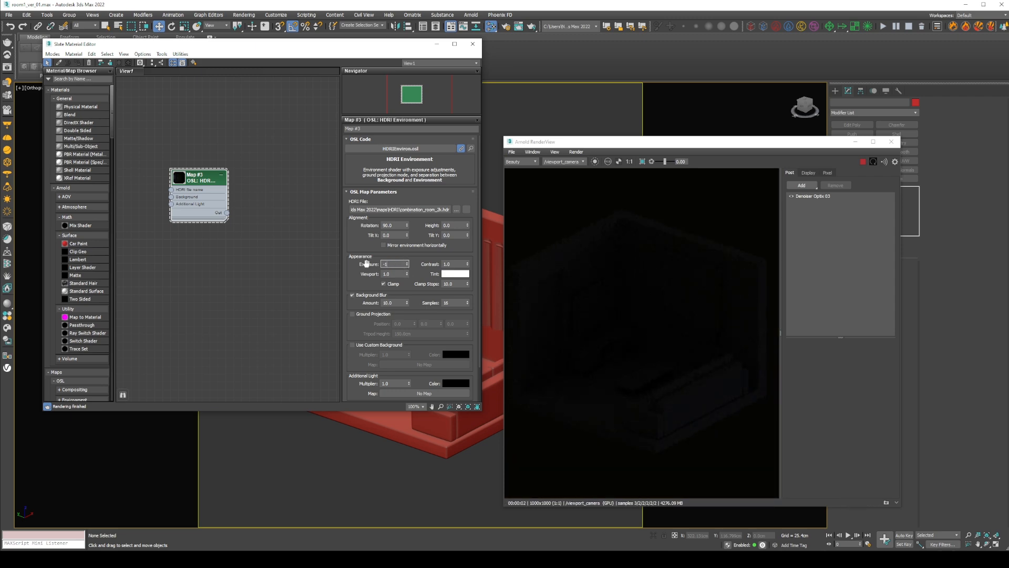
pyautogui.write('1')
pyautogui.press('Return')
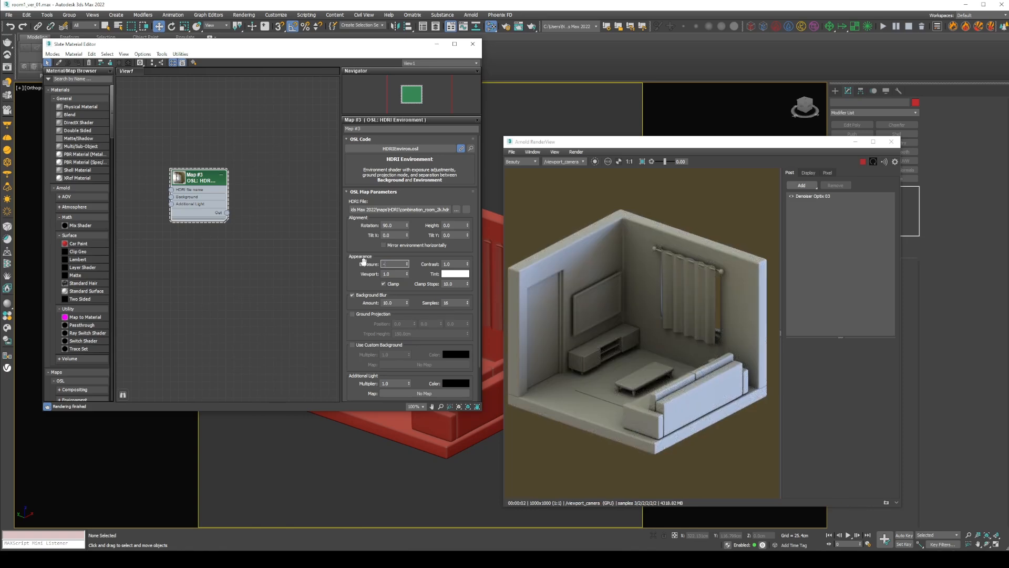
# Set the HDRI environment's exposure to -3 and its contrast to 1.3
pyautogui.write('-3')
pyautogui.press('Return')
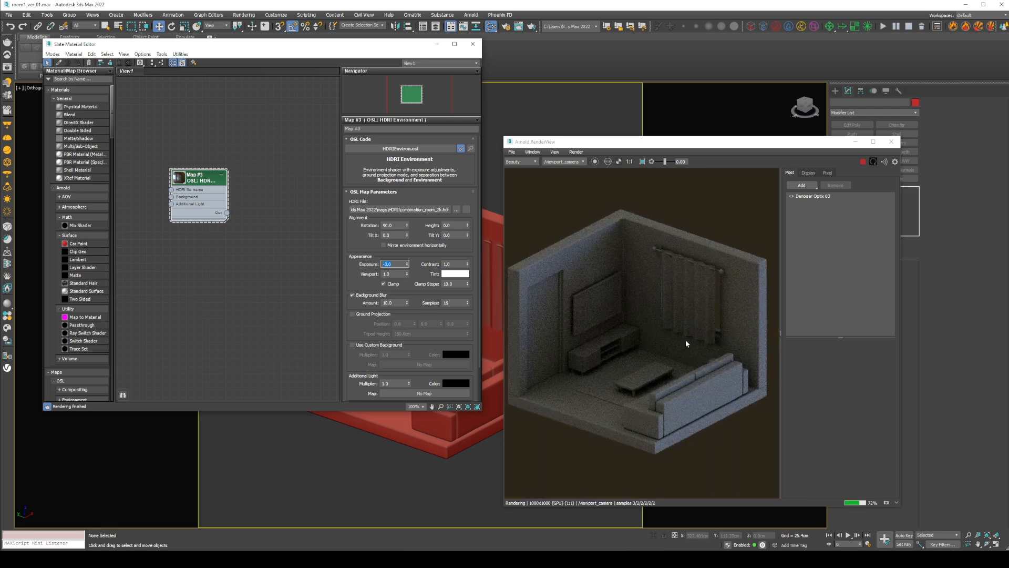
pyautogui.click(453, 263)
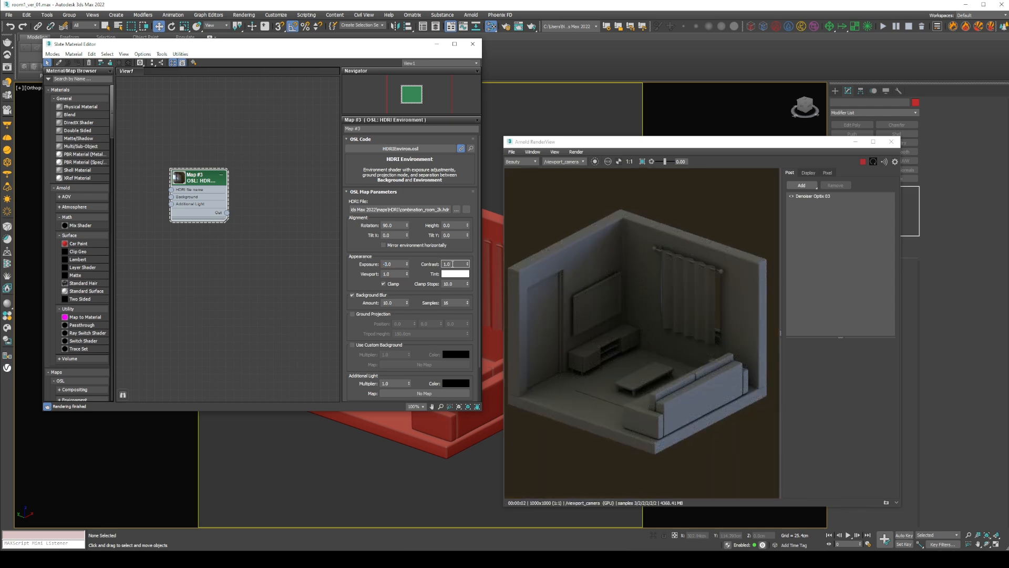
pyautogui.doubleClick(453, 264)
pyautogui.write('1.3')
pyautogui.press('Return')
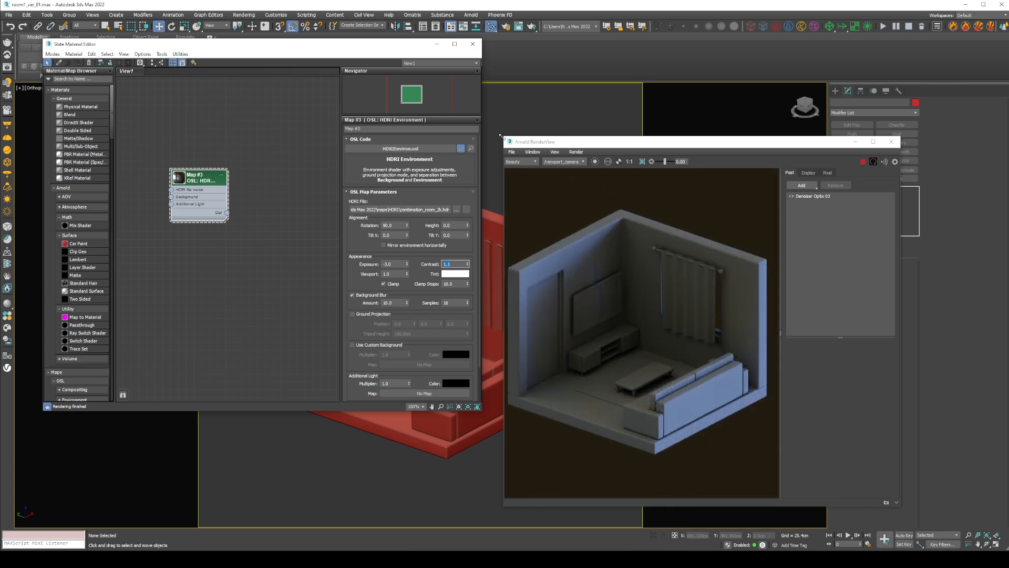
# Enlarge Arnold RenderView and magnify the rendered room to inspect the darker lighting
pyautogui.moveTo(500, 136); pyautogui.dragTo(270, 62)
pyautogui.scroll(2, 462, 386)
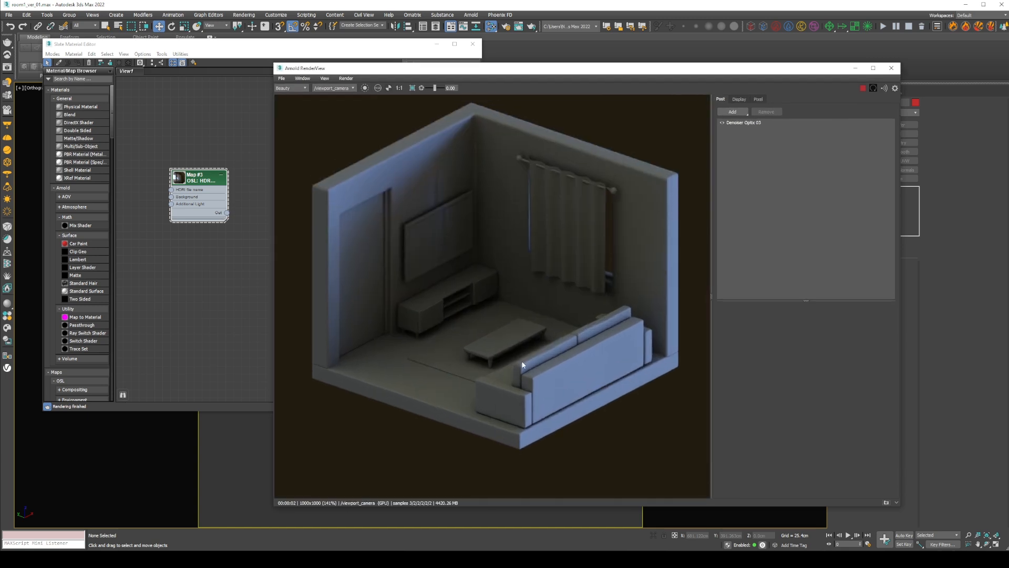
pyautogui.moveTo(521, 361); pyautogui.dragTo(522, 368, button='middle')
# Switch to the Notepad task list, highlight the lights setup item, and minimize the list
pyautogui.hotkey('alt', 'Tab')
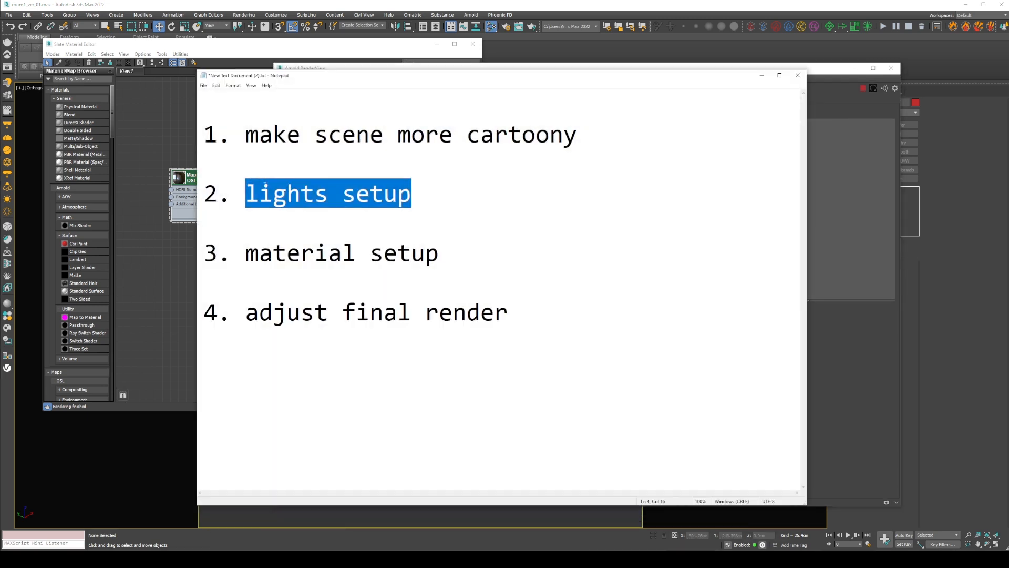
pyautogui.click(246, 197)
pyautogui.moveTo(246, 197); pyautogui.dragTo(411, 196)
pyautogui.click(762, 75)
# Switch the material editor from Slate to the compact mode
pyautogui.click(350, 50)
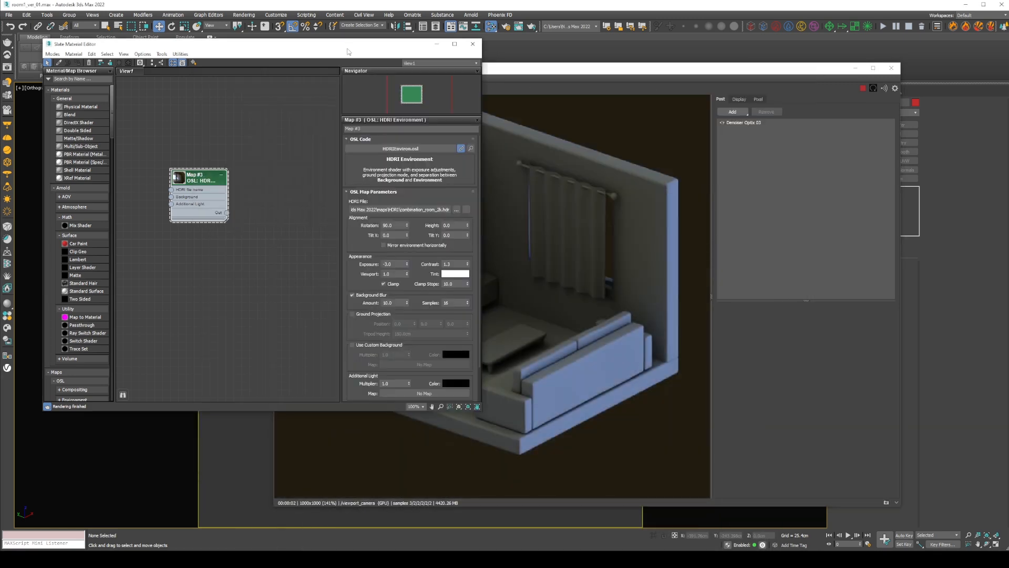
pyautogui.click(53, 54)
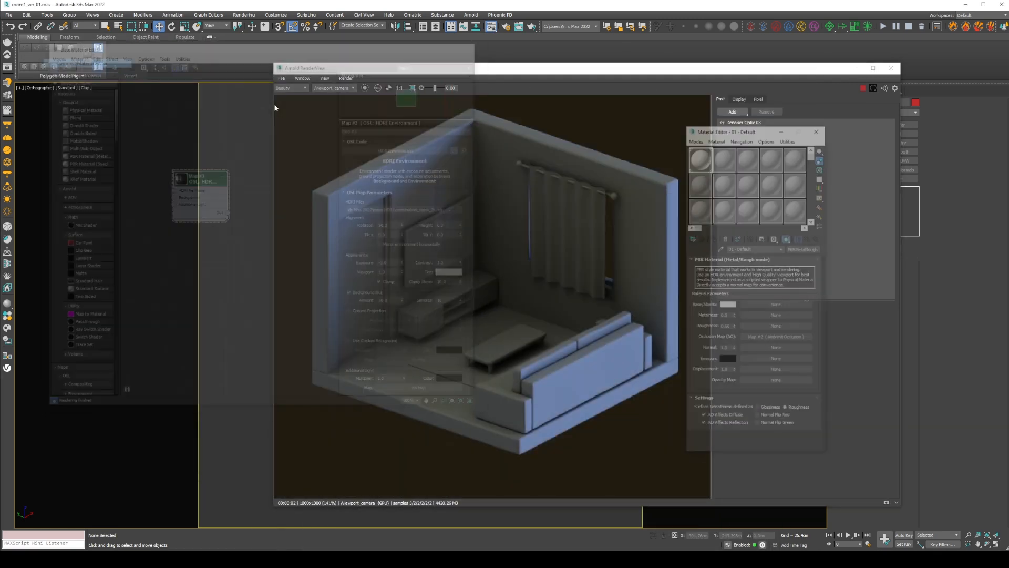
pyautogui.click(58, 62)
# Move and resize Arnold RenderView so it sits beside the compact Material Editor with the room render enlarged
pyautogui.moveTo(764, 76); pyautogui.dragTo(557, 79)
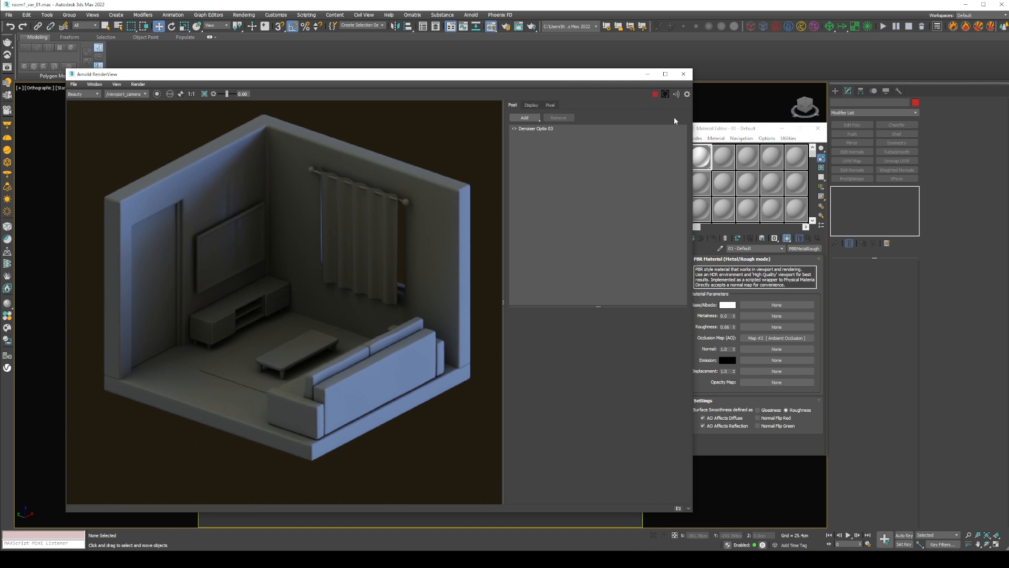
pyautogui.moveTo(693, 122); pyautogui.dragTo(402, 121)
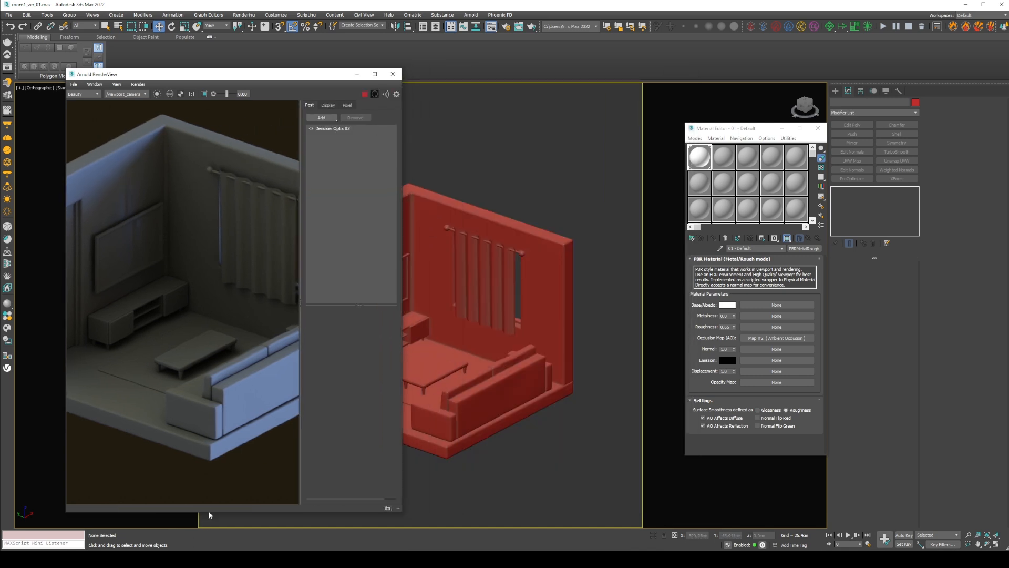
pyautogui.moveTo(210, 515); pyautogui.dragTo(207, 318)
pyautogui.scroll(-3, 219, 270)
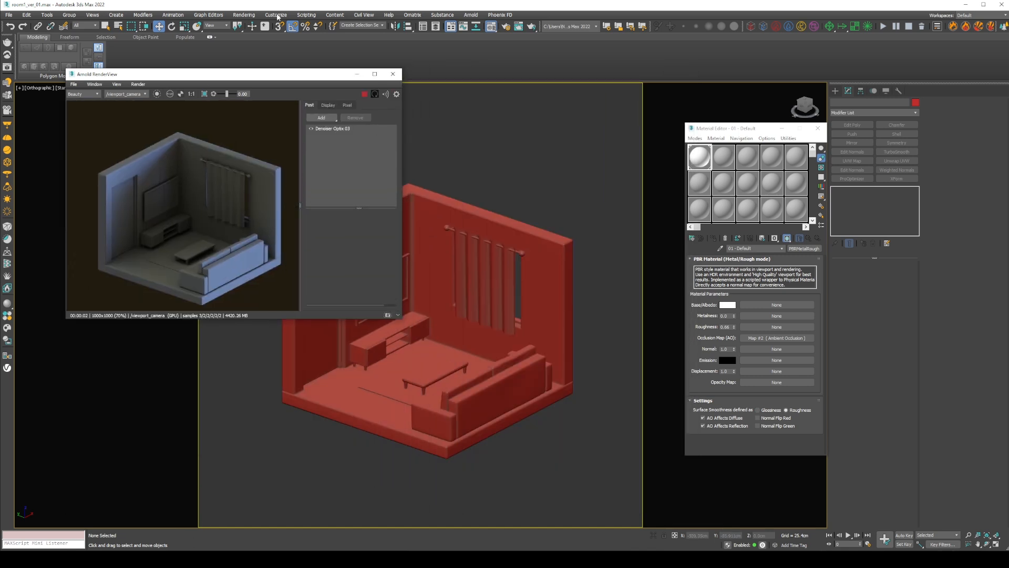
pyautogui.moveTo(274, 74); pyautogui.dragTo(221, 83)
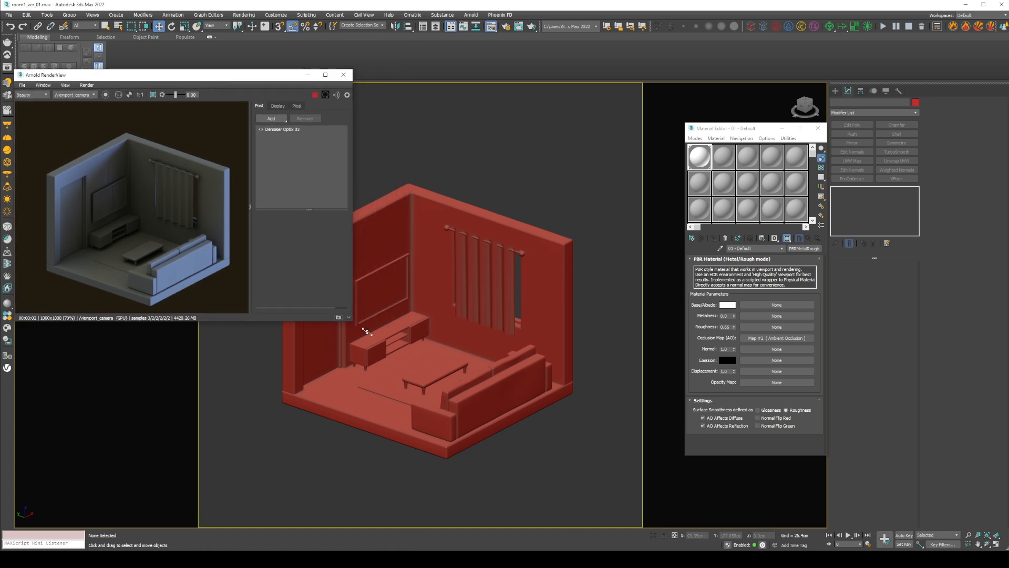
pyautogui.moveTo(351, 319); pyautogui.dragTo(680, 525)
pyautogui.scroll(2, 172, 304)
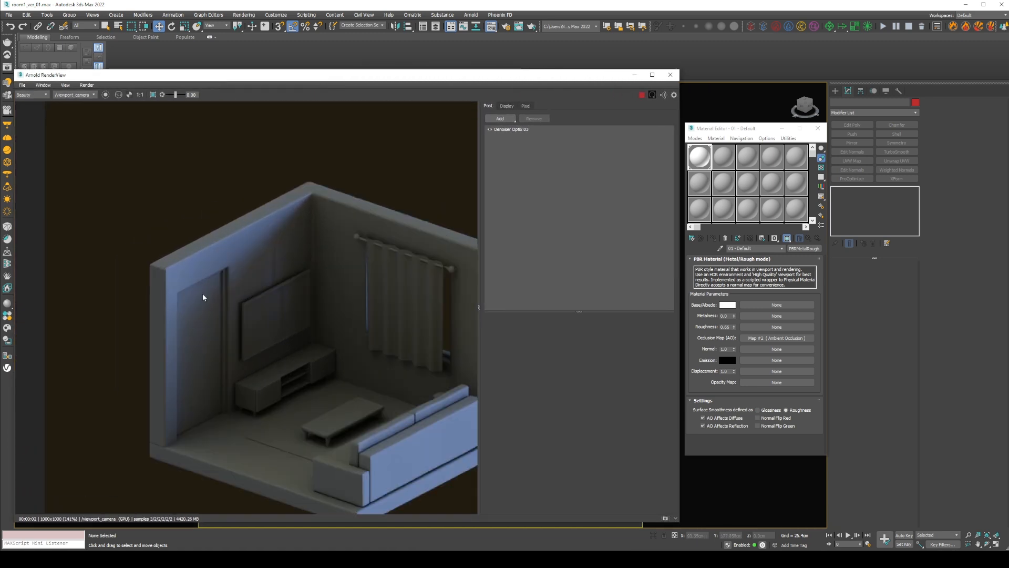
# Select the room walls, change the second material slot to PBR Material (Metal/Rough), and assign it to them
pyautogui.click(246, 264)
pyautogui.moveTo(295, 270); pyautogui.dragTo(239, 229, button='middle')
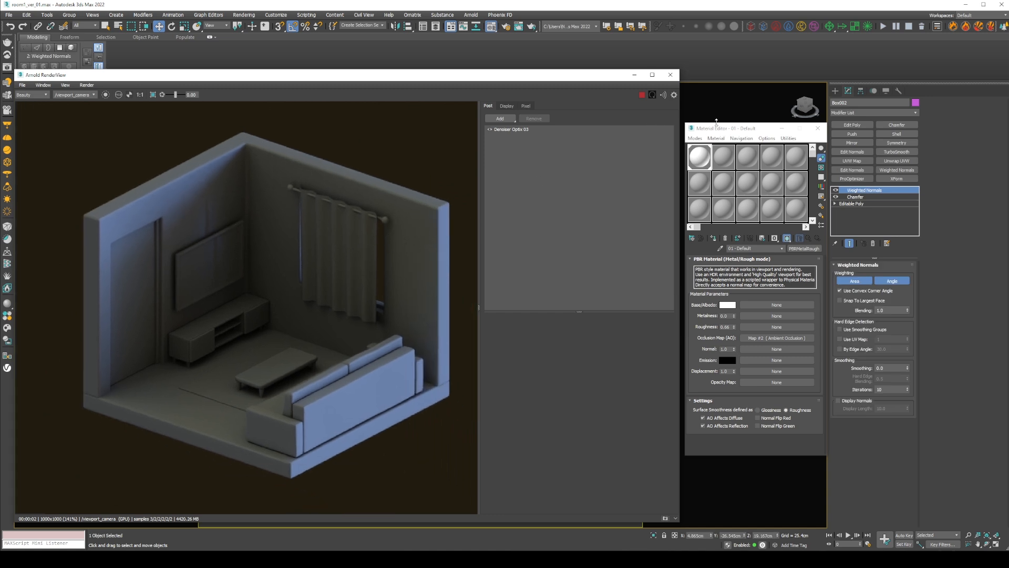
pyautogui.click(722, 157)
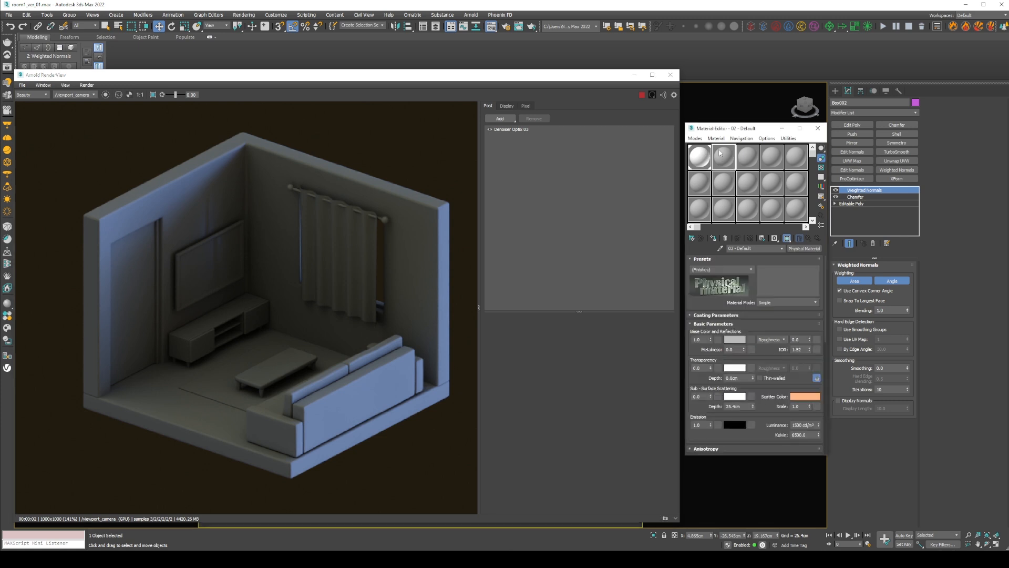
pyautogui.click(802, 249)
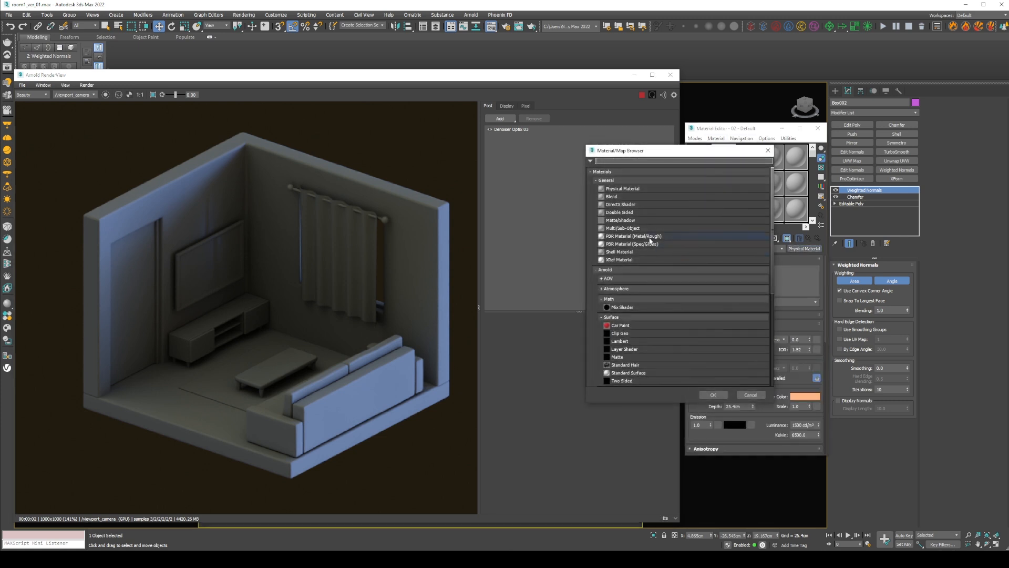
pyautogui.doubleClick(650, 240)
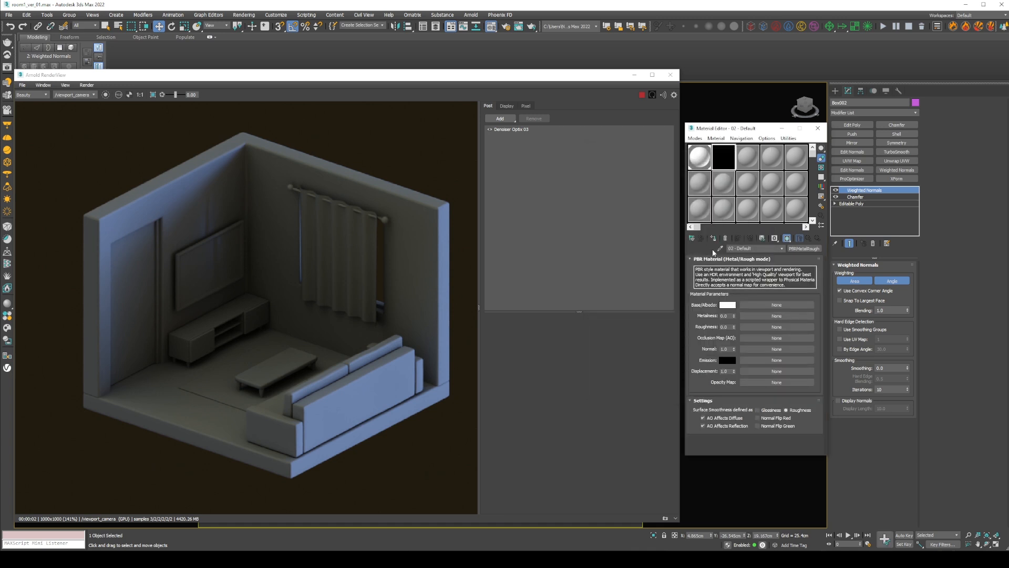
pyautogui.click(712, 238)
# Set the wall material's roughness to 0.7, leaving the base color white
pyautogui.click(727, 306)
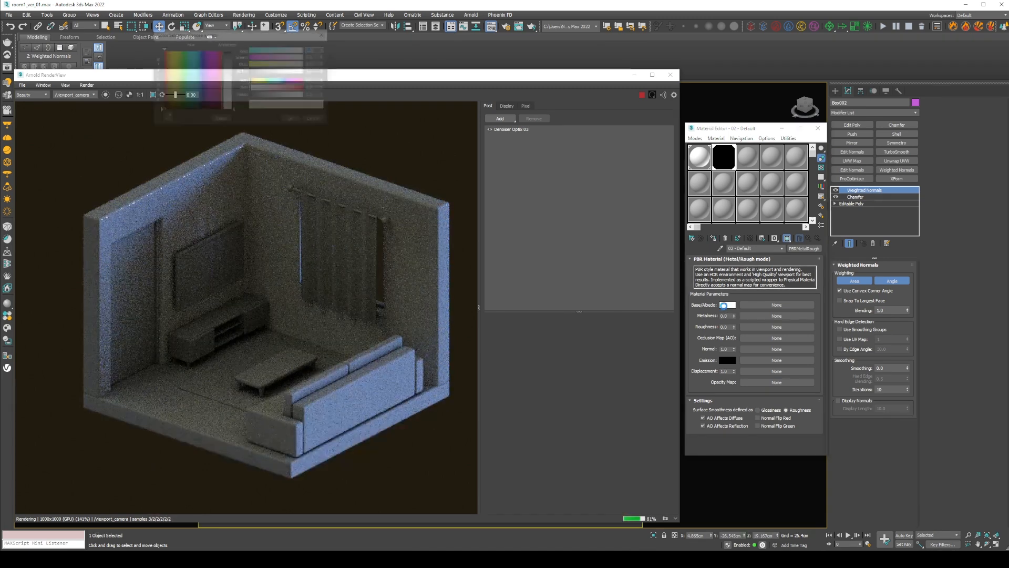
pyautogui.click(290, 119)
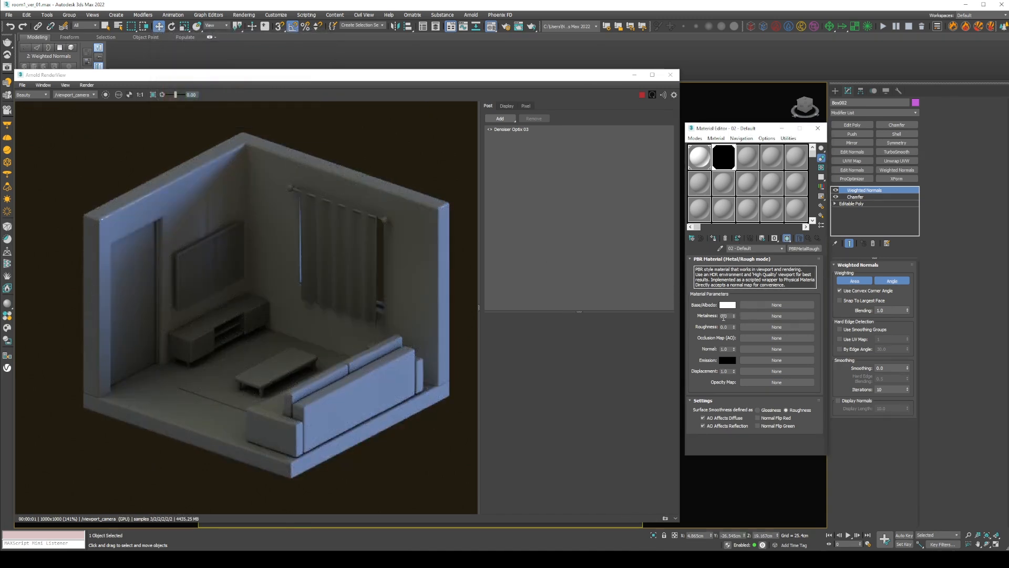
pyautogui.moveTo(733, 327); pyautogui.dragTo(729, 221)
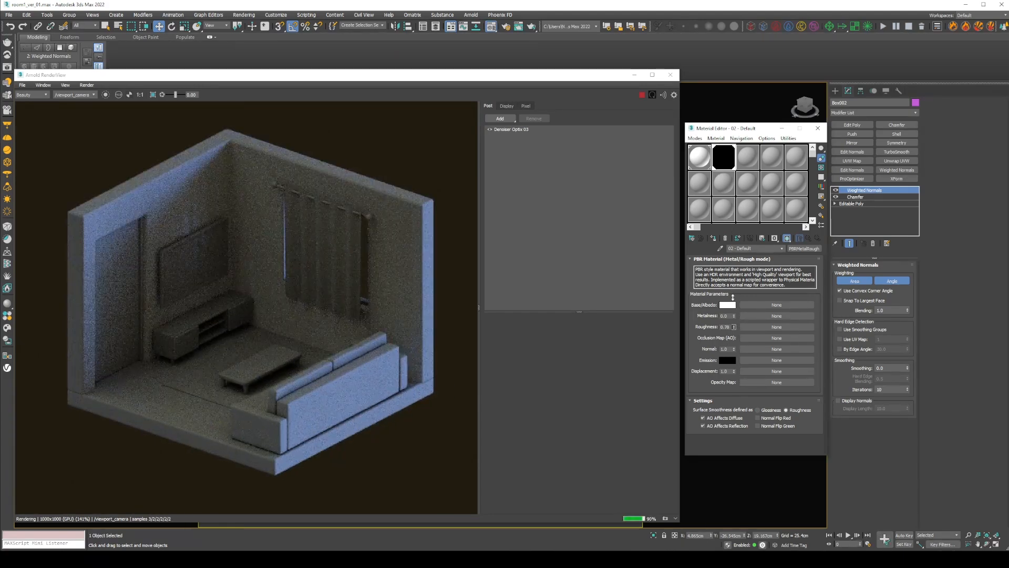
pyautogui.moveTo(732, 295); pyautogui.dragTo(733, 299)
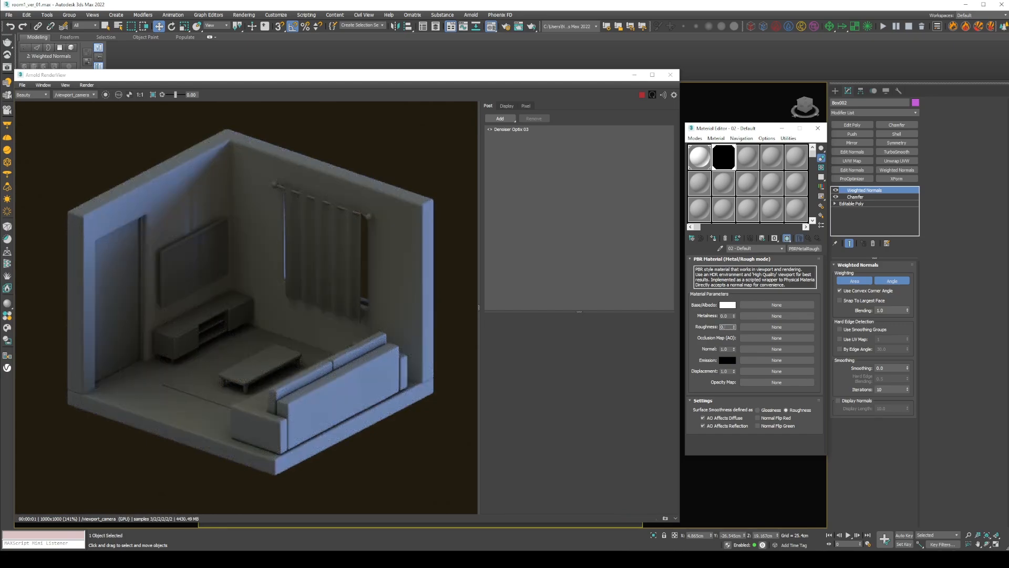
pyautogui.press('Return')
# Set the wall material's base color to a bright salmon orange by adjusting its hue, saturation and value
pyautogui.click(727, 304)
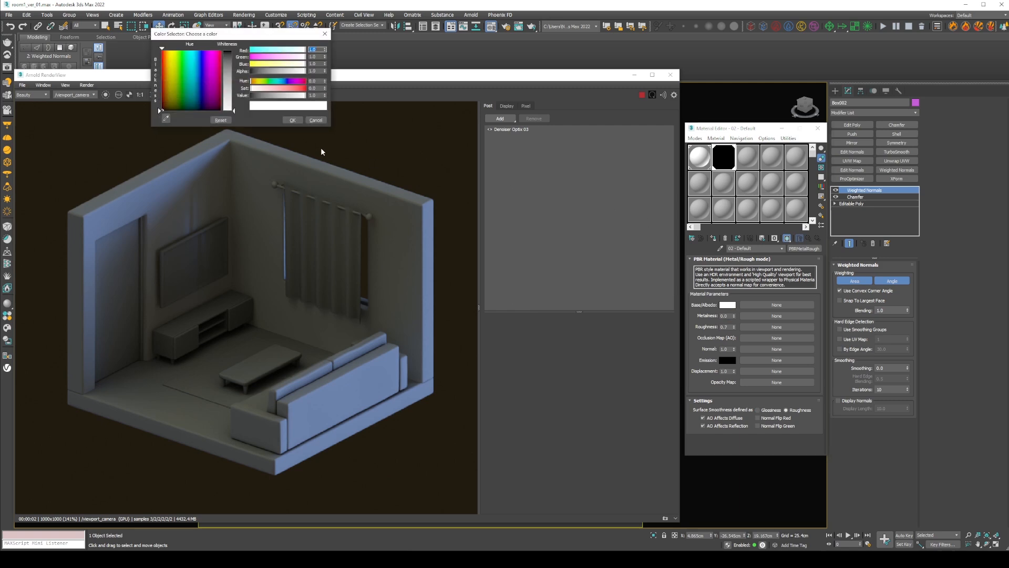
pyautogui.click(164, 95)
pyautogui.click(234, 74)
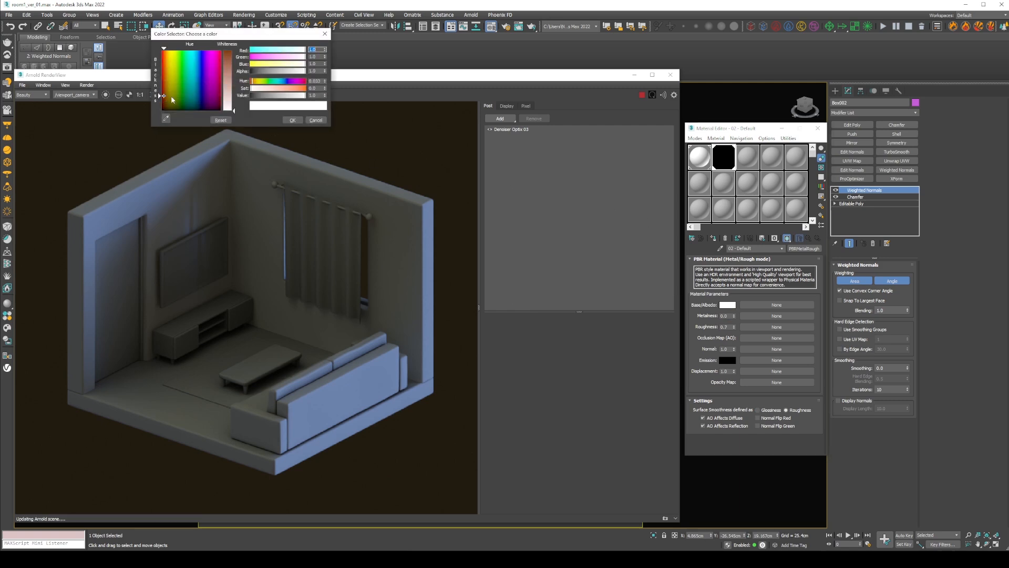
pyautogui.click(271, 88)
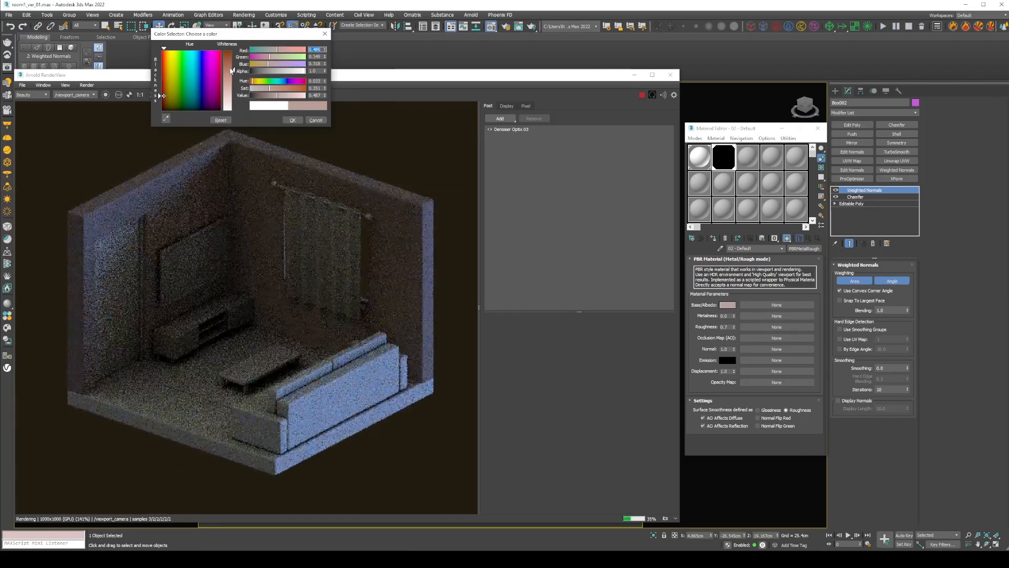
pyautogui.click(285, 89)
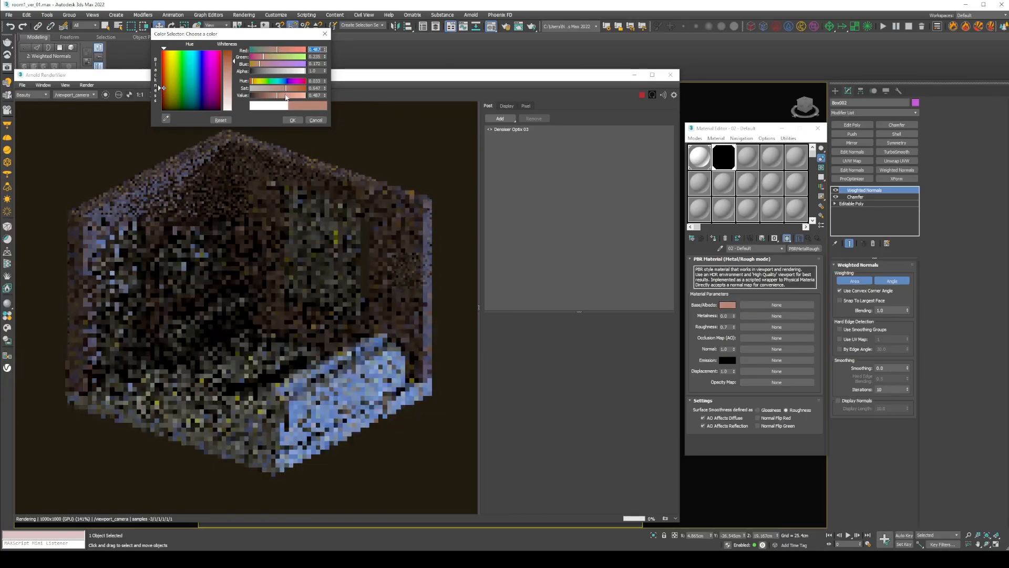
pyautogui.click(286, 95)
pyautogui.click(292, 95)
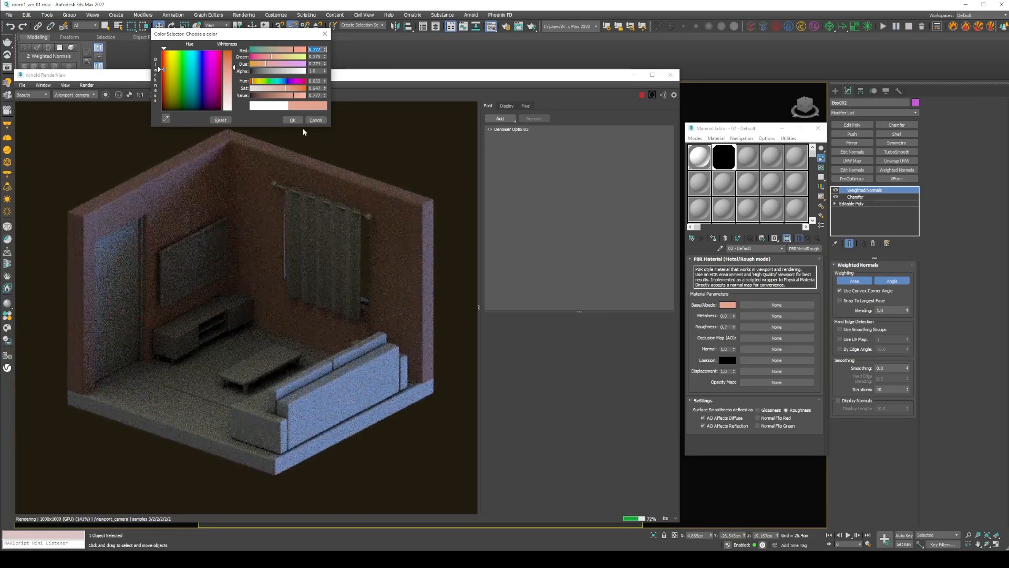
pyautogui.click(296, 95)
pyautogui.click(290, 89)
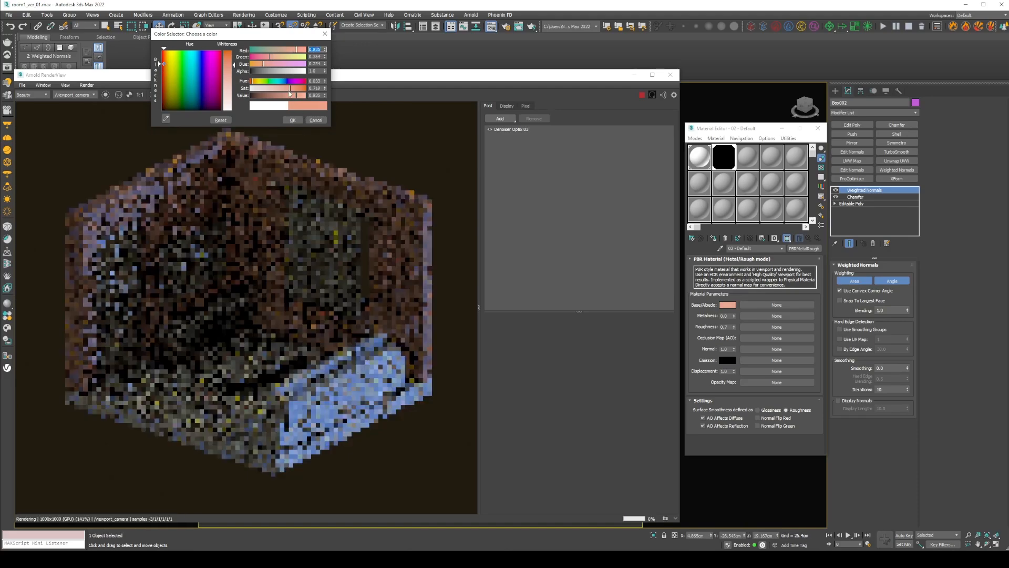
pyautogui.click(301, 95)
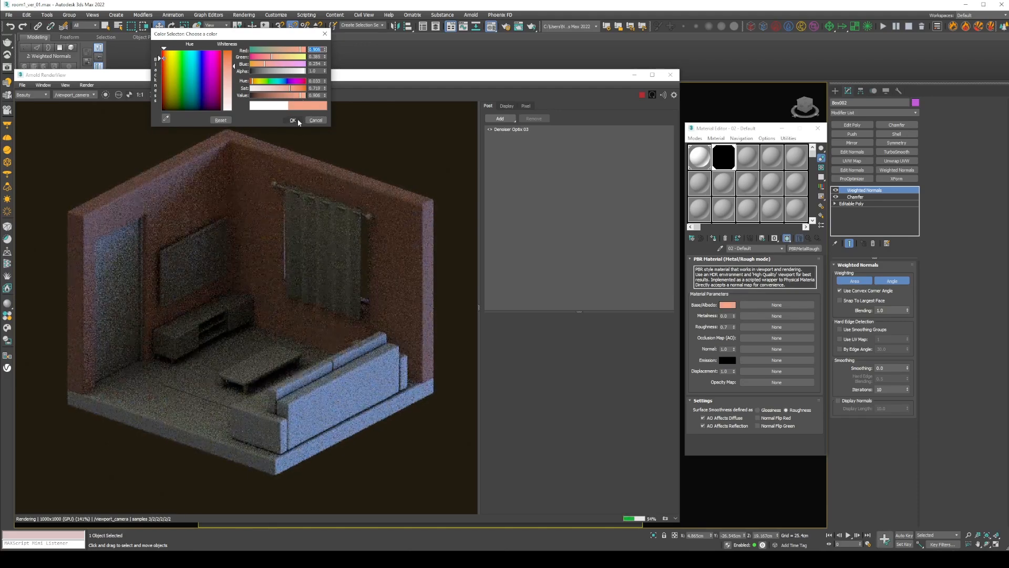
pyautogui.click(293, 120)
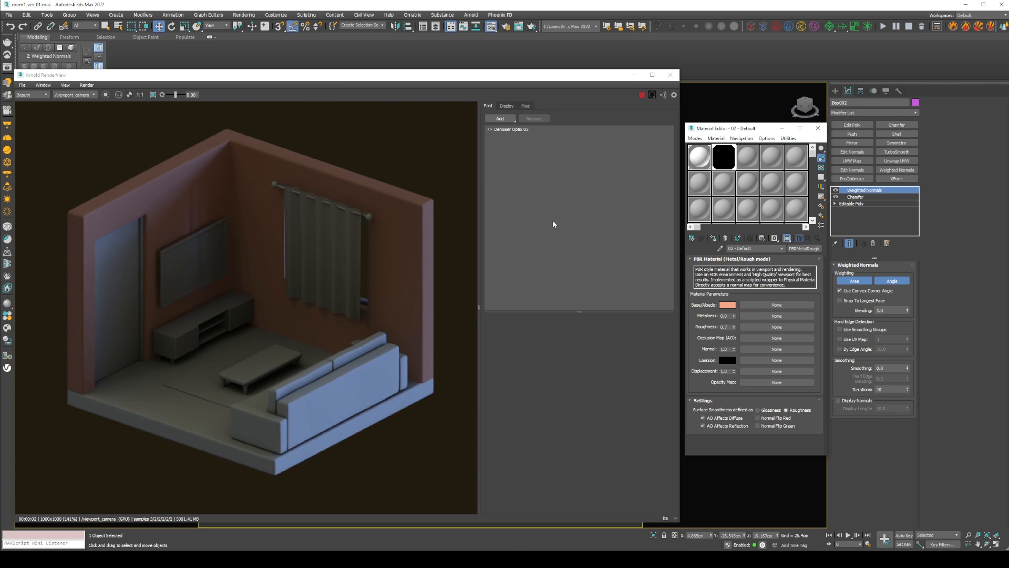
# Copy the wall material to the third slot, rename the copy floor, and assign it to the room's floor
pyautogui.click(156, 447)
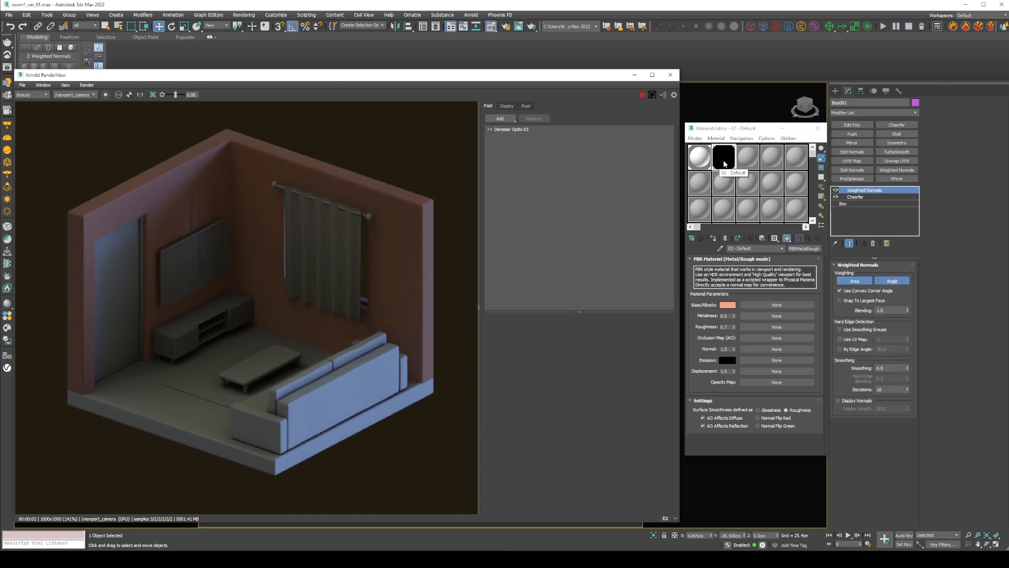
pyautogui.moveTo(724, 164); pyautogui.dragTo(747, 162)
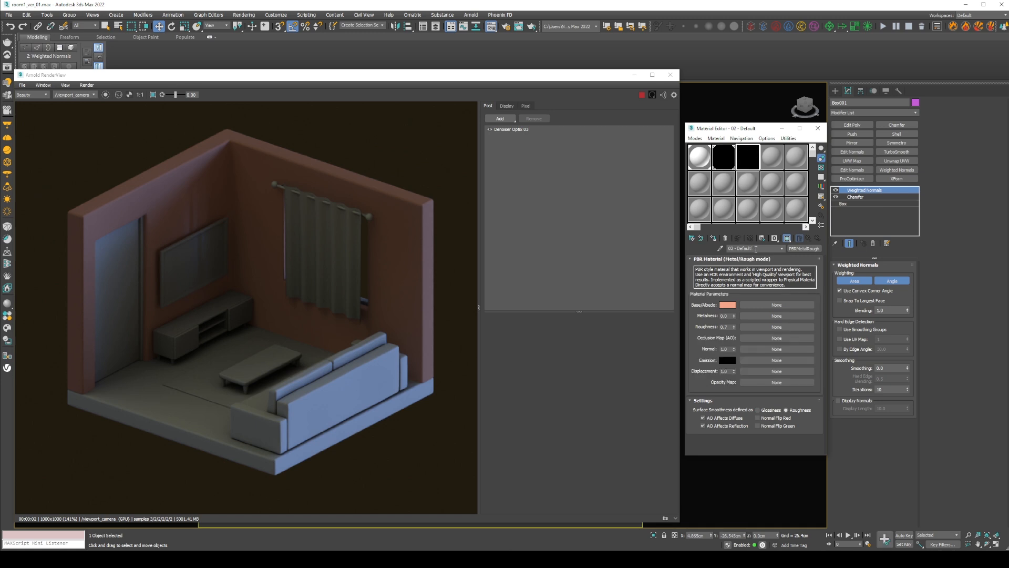
pyautogui.moveTo(756, 248); pyautogui.dragTo(695, 250)
pyautogui.write('r')
pyautogui.click(713, 238)
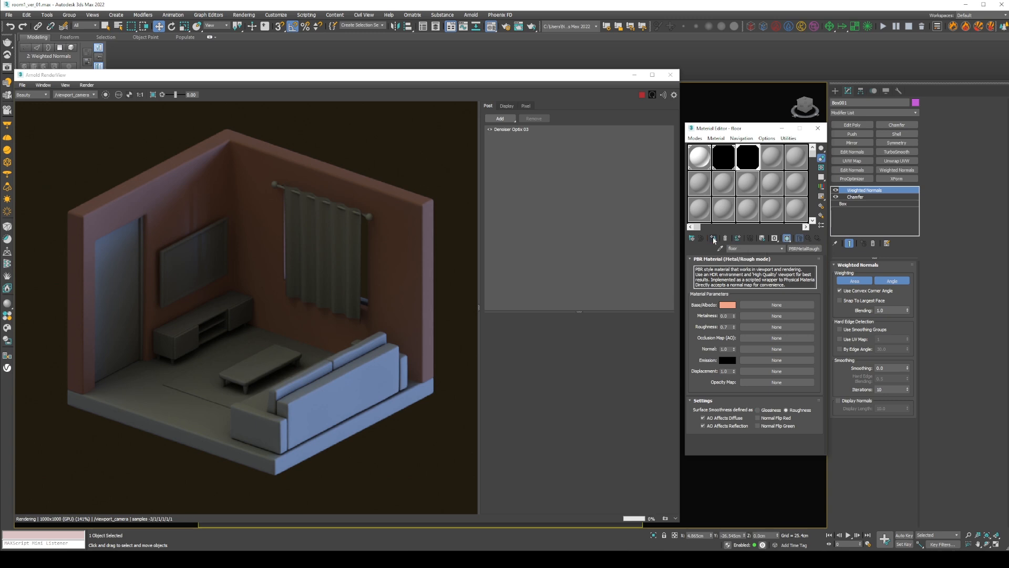
# Give the floor material a dark, saturated orange-brown base color and lower its roughness to about 0.18
pyautogui.click(728, 305)
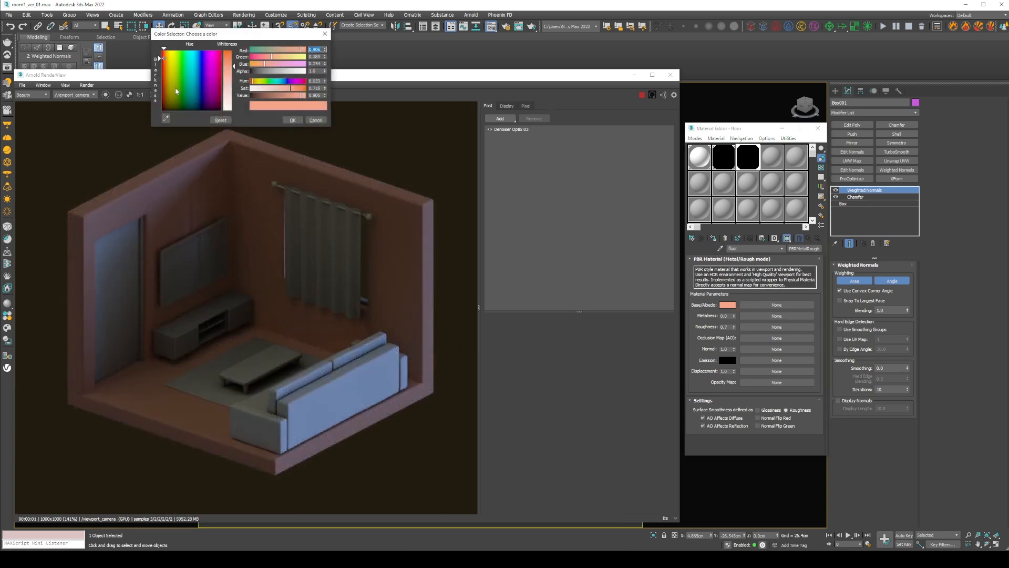
pyautogui.moveTo(269, 96); pyautogui.dragTo(273, 96)
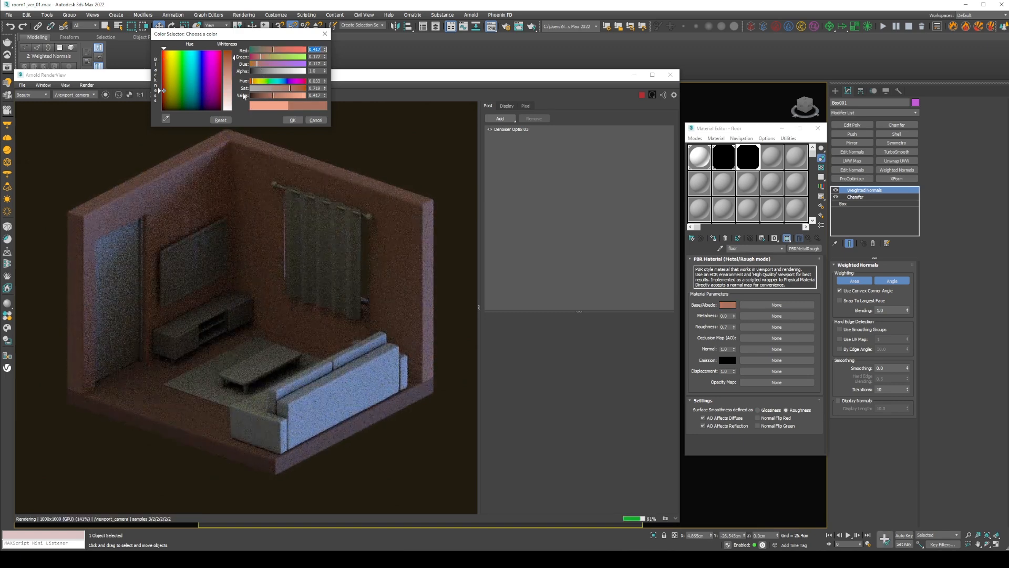
pyautogui.moveTo(289, 88); pyautogui.dragTo(265, 98)
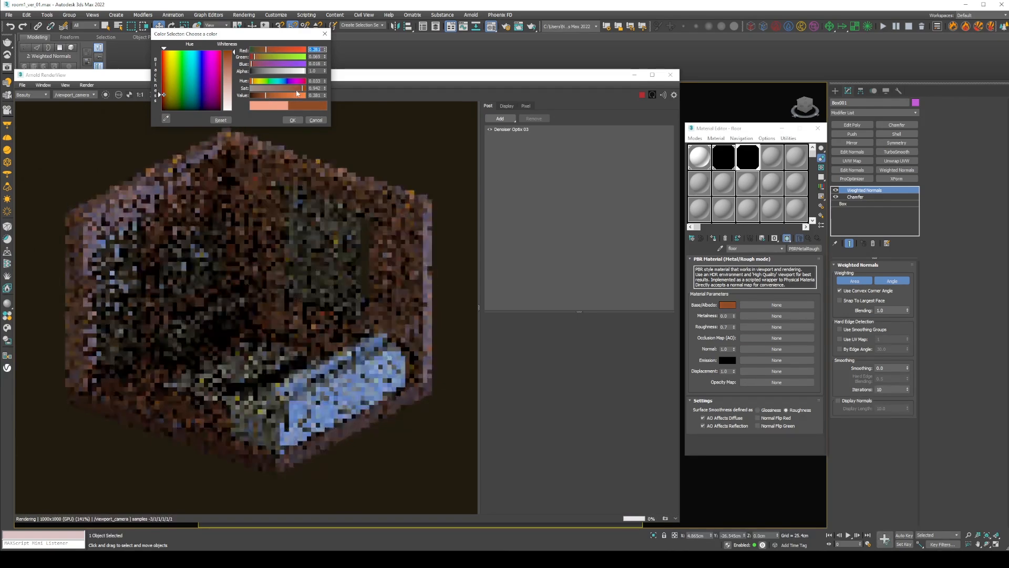
pyautogui.click(293, 120)
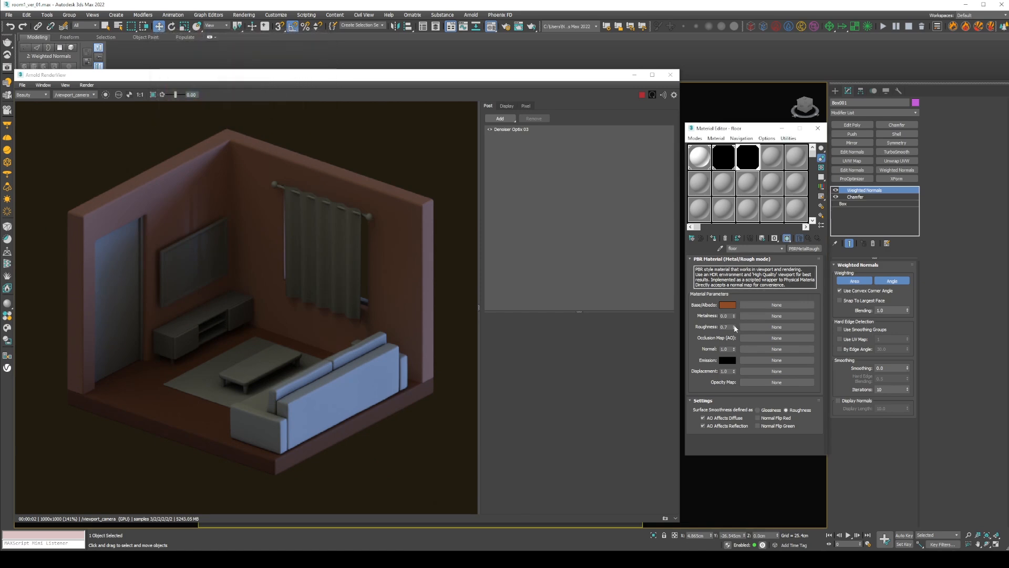
pyautogui.moveTo(734, 327); pyautogui.dragTo(736, 349)
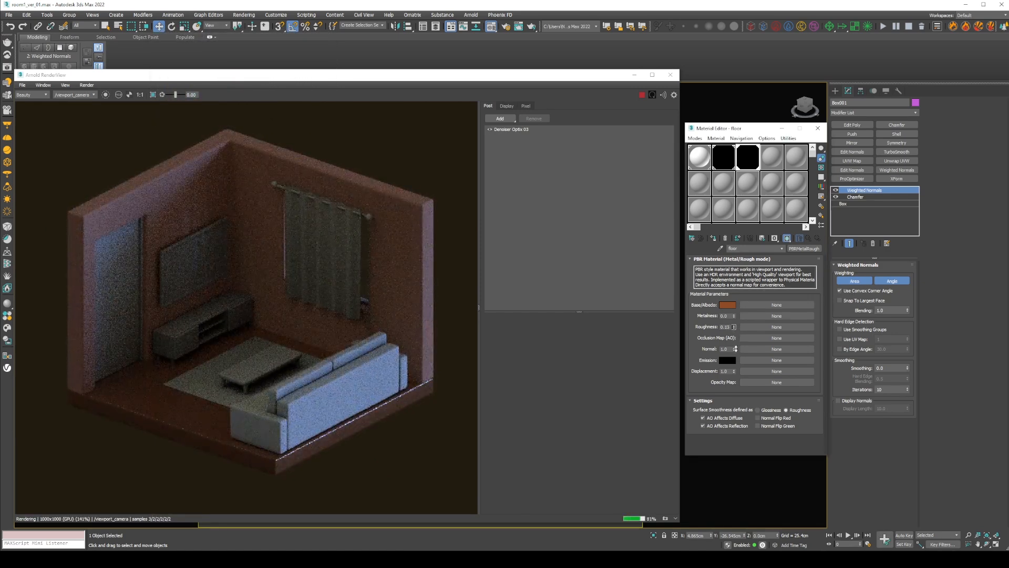
pyautogui.moveTo(736, 348); pyautogui.dragTo(736, 346)
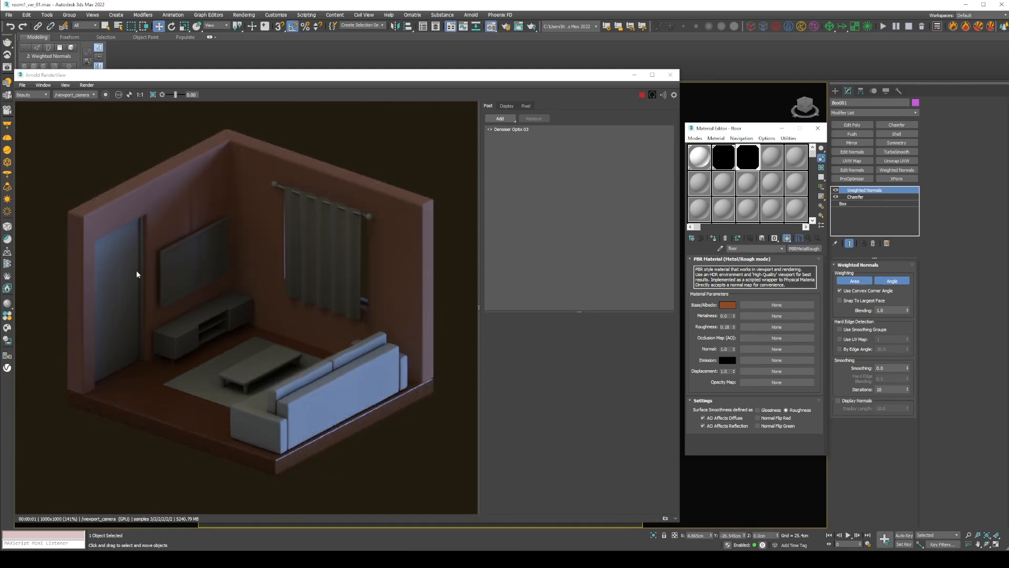
# Assign the floor material to the door and window frame object, the curtain rod and its end spheres
pyautogui.click(362, 266)
pyautogui.click(363, 301)
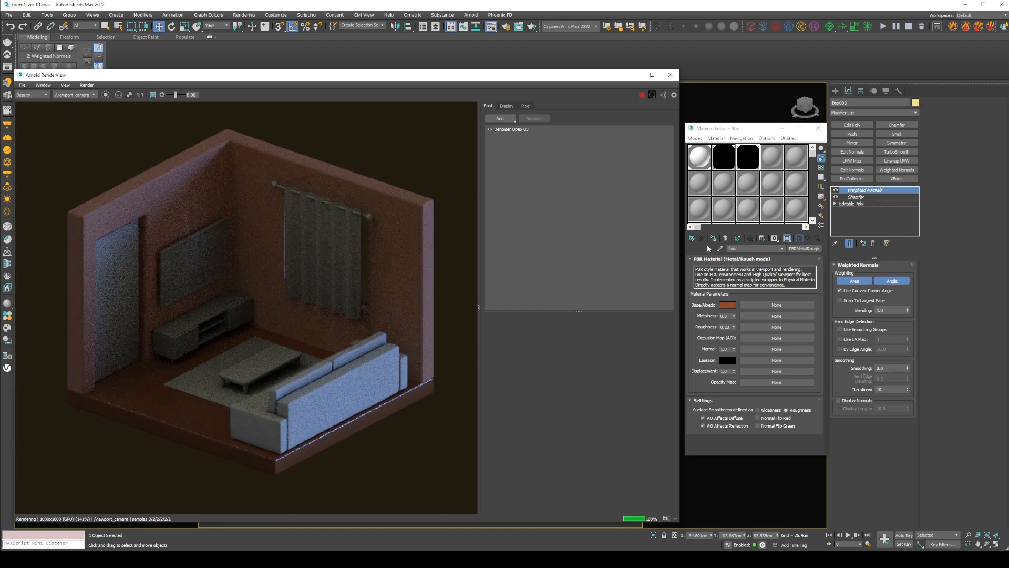
pyautogui.click(714, 239)
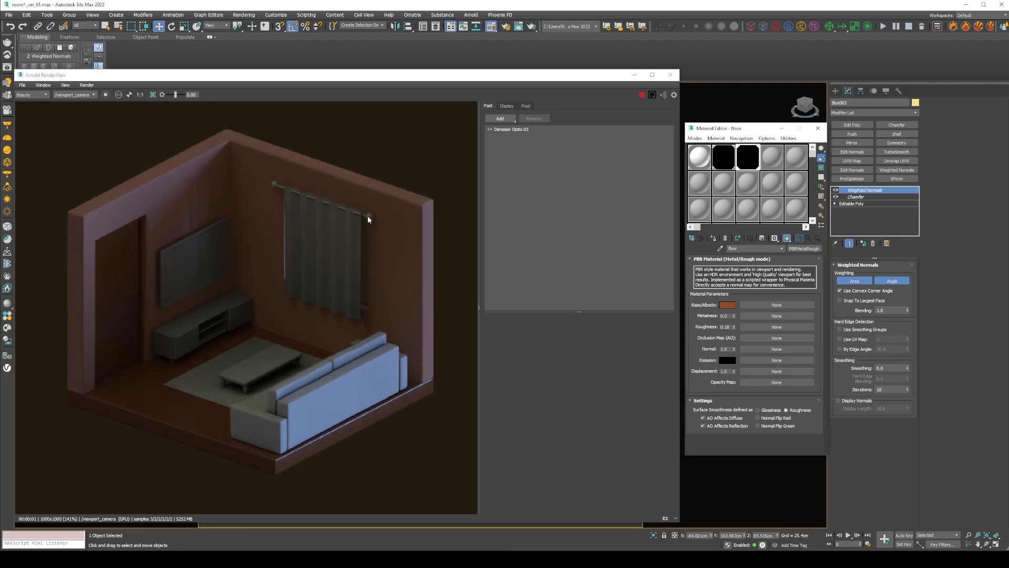
pyautogui.click(367, 216)
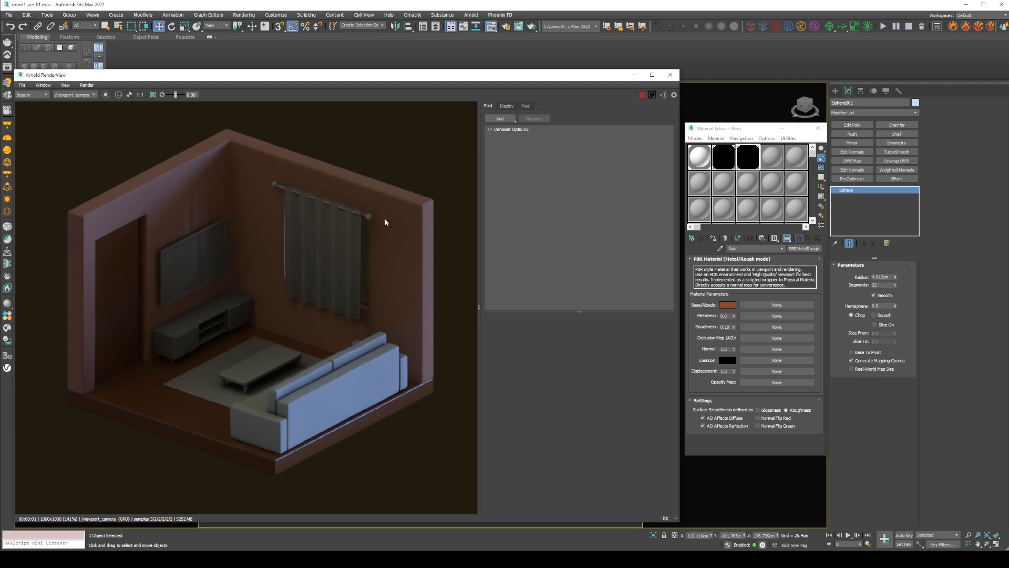
pyautogui.click(713, 238)
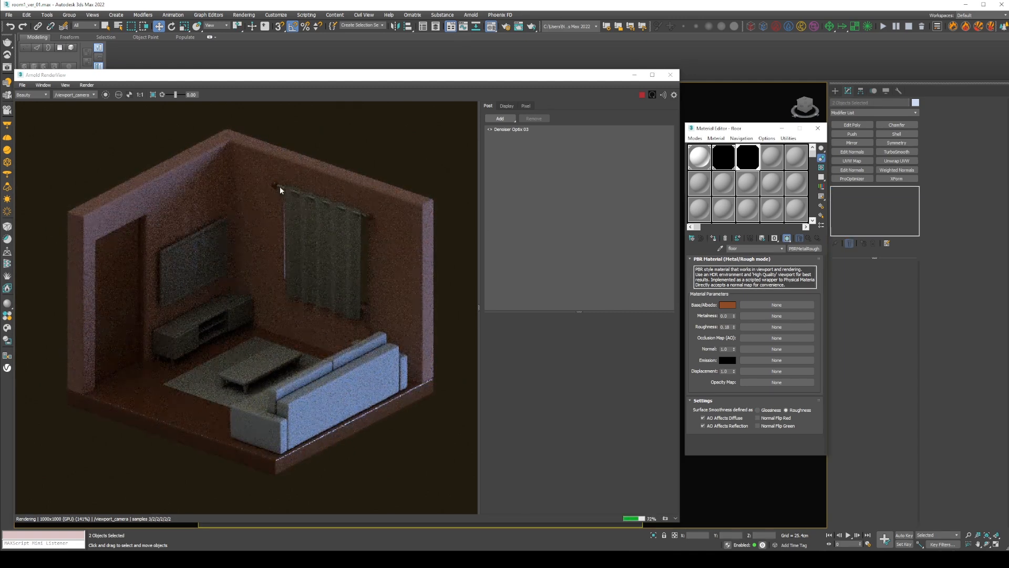
pyautogui.click(279, 186)
pyautogui.click(713, 238)
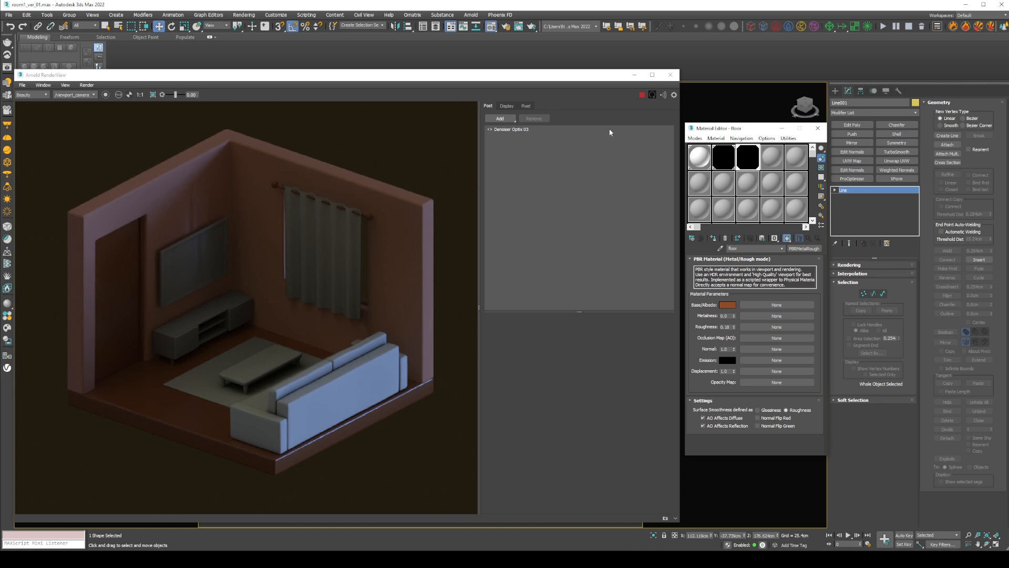
# Minimize Arnold RenderView and the Material Editor to clear the viewport
pyautogui.click(638, 76)
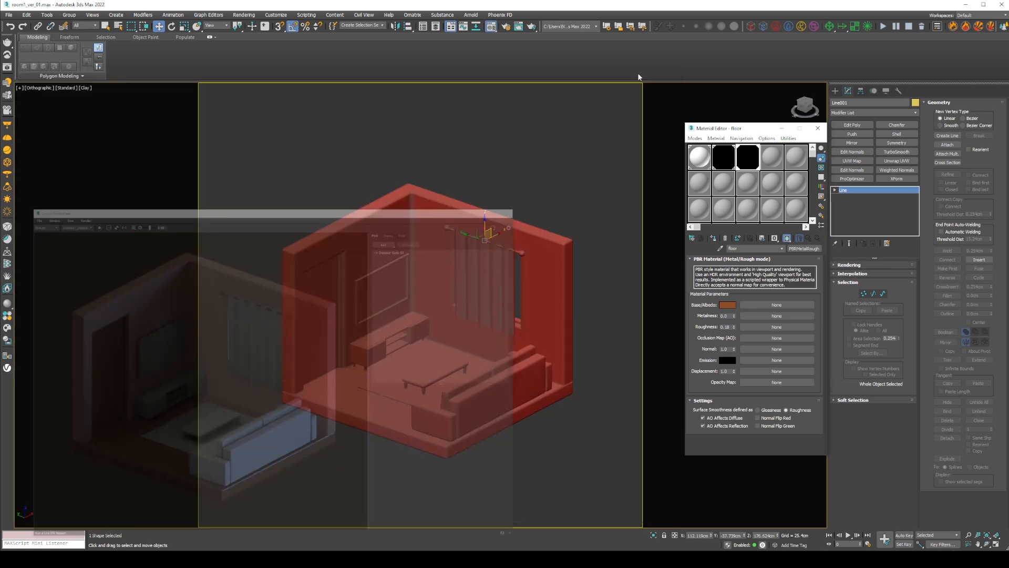
pyautogui.click(8, 15)
pyautogui.click(22, 75)
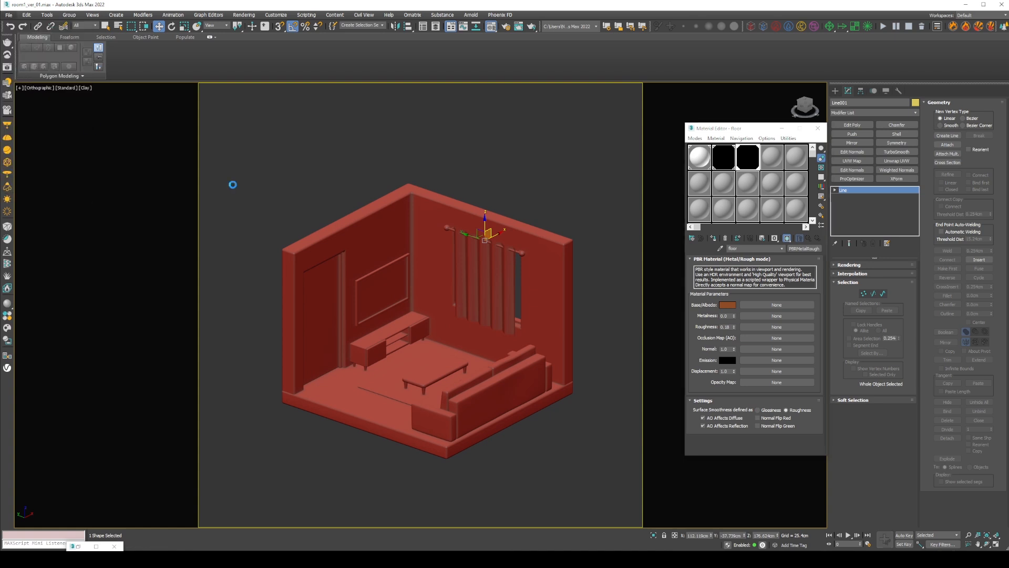
pyautogui.click(782, 128)
pyautogui.keyDown('alt'); pyautogui.moveTo(602, 221); pyautogui.dragTo(552, 228, button='middle'); pyautogui.keyUp('alt')
pyautogui.rightClick(552, 229)
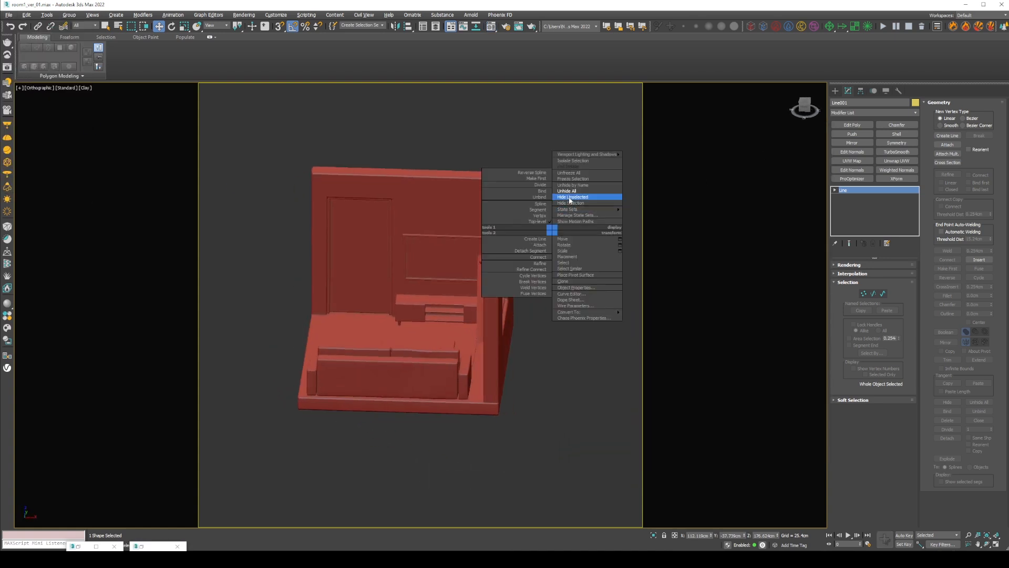
pyautogui.click(569, 198)
# Create an Arnold light outside the room, beside the wall with the window
pyautogui.click(835, 91)
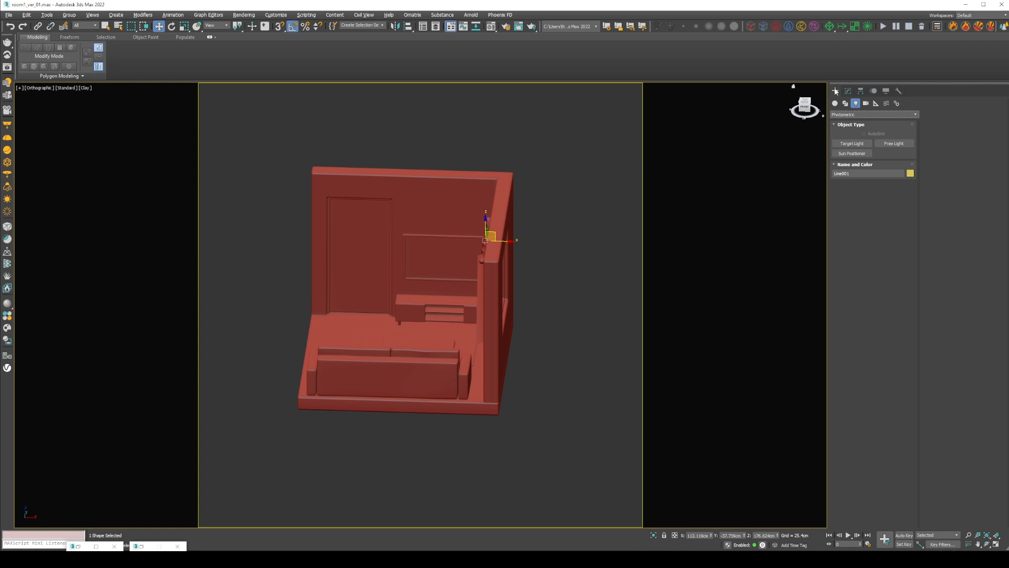
pyautogui.click(856, 115)
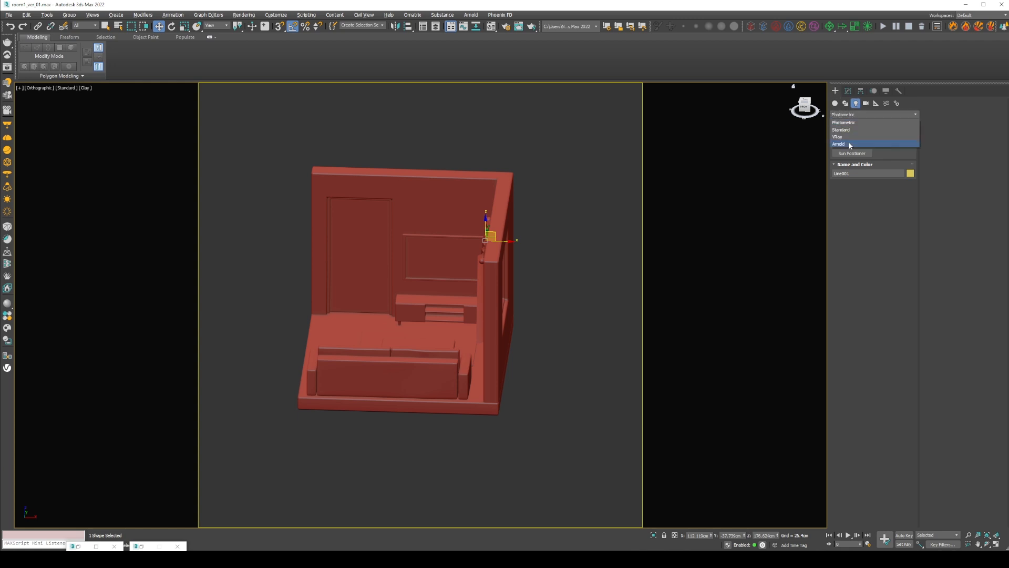
pyautogui.click(847, 140)
pyautogui.click(856, 141)
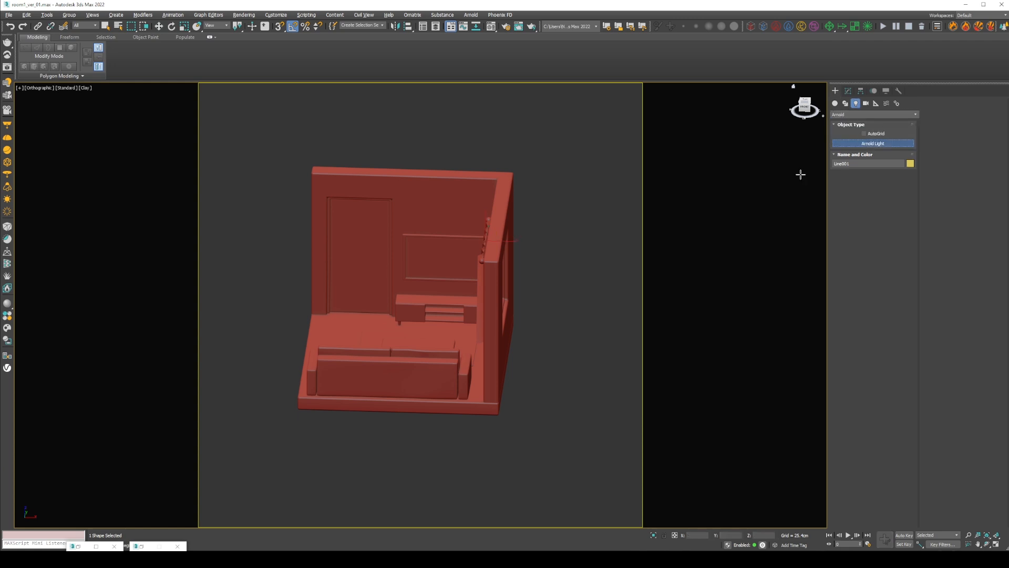
pyautogui.click(551, 342)
pyautogui.press('w')
pyautogui.keyDown('alt'); pyautogui.moveTo(552, 339); pyautogui.dragTo(561, 285, button='middle'); pyautogui.keyUp('alt')
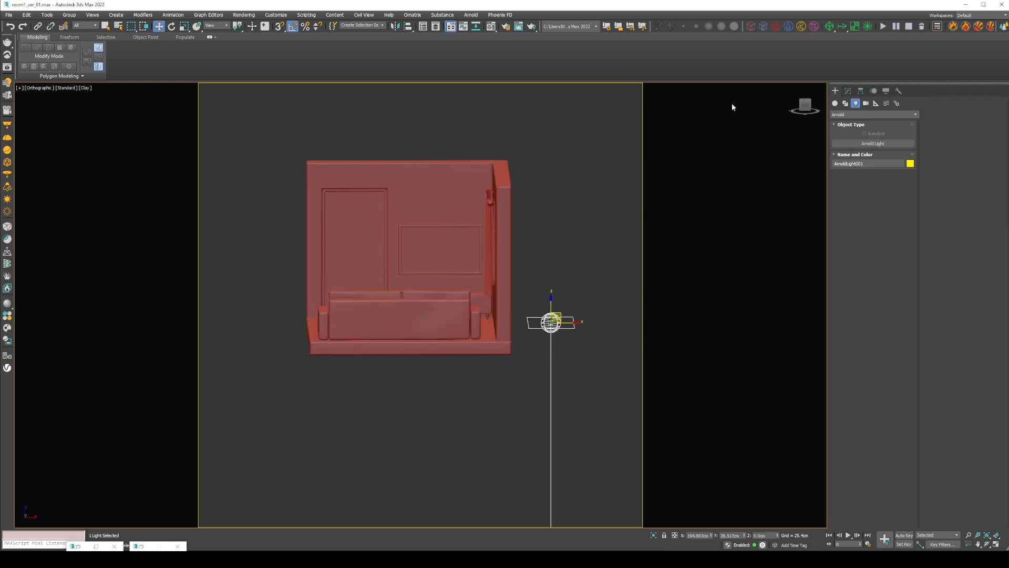
# From the front view, tilt the light toward the room, raise it to window height and line it up behind the window
pyautogui.click(798, 104)
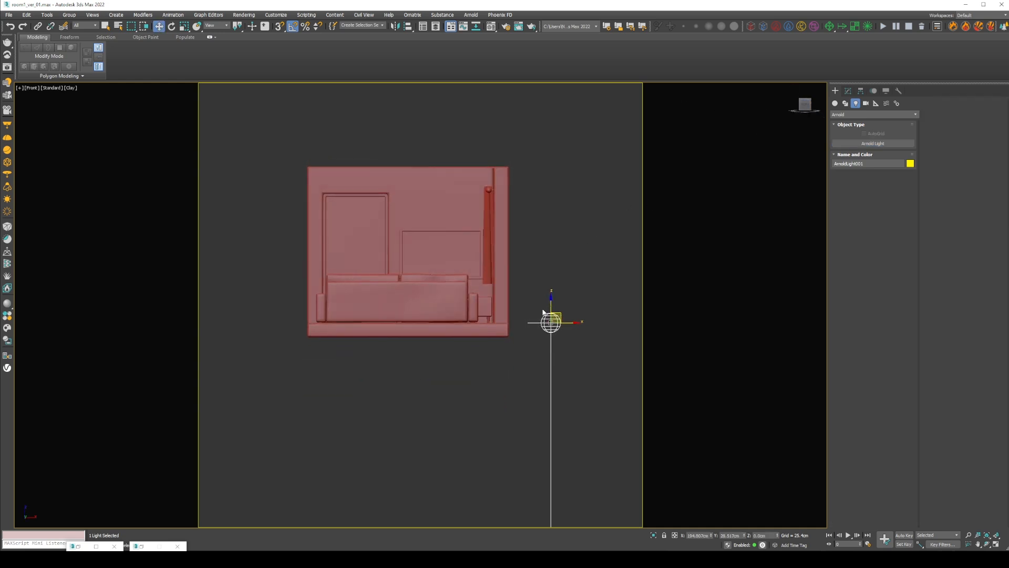
pyautogui.press('e')
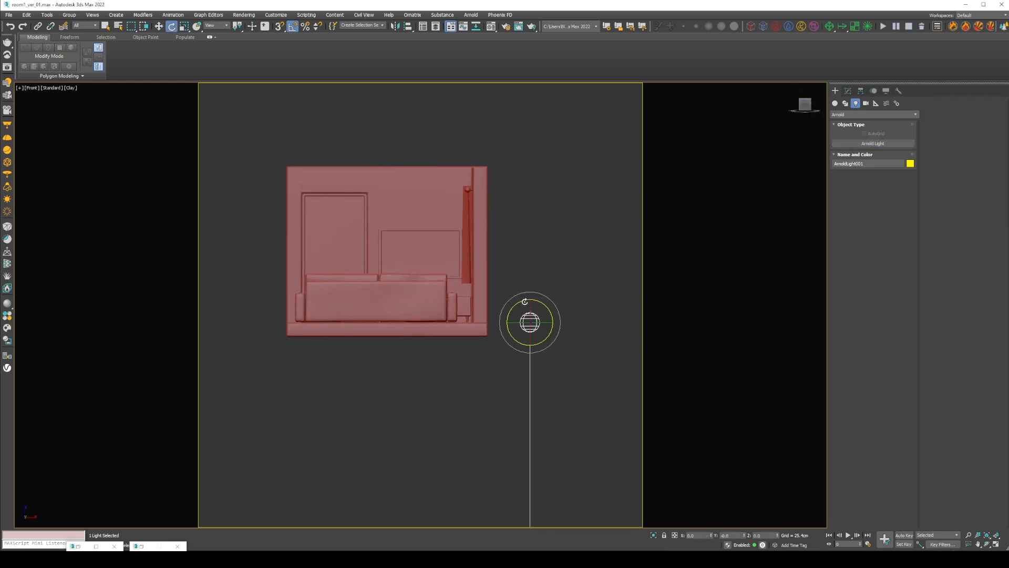
pyautogui.moveTo(548, 305)
pyautogui.mouseDown()
pyautogui.moveTo(581, 318)
pyautogui.moveTo(561, 208)
pyautogui.mouseUp()
pyautogui.press('s')
pyautogui.press('w')
pyautogui.press('s')
pyautogui.keyDown('alt'); pyautogui.moveTo(500, 212); pyautogui.dragTo(566, 239, button='middle'); pyautogui.keyUp('alt')
pyautogui.moveTo(379, 128); pyautogui.dragTo(430, 135)
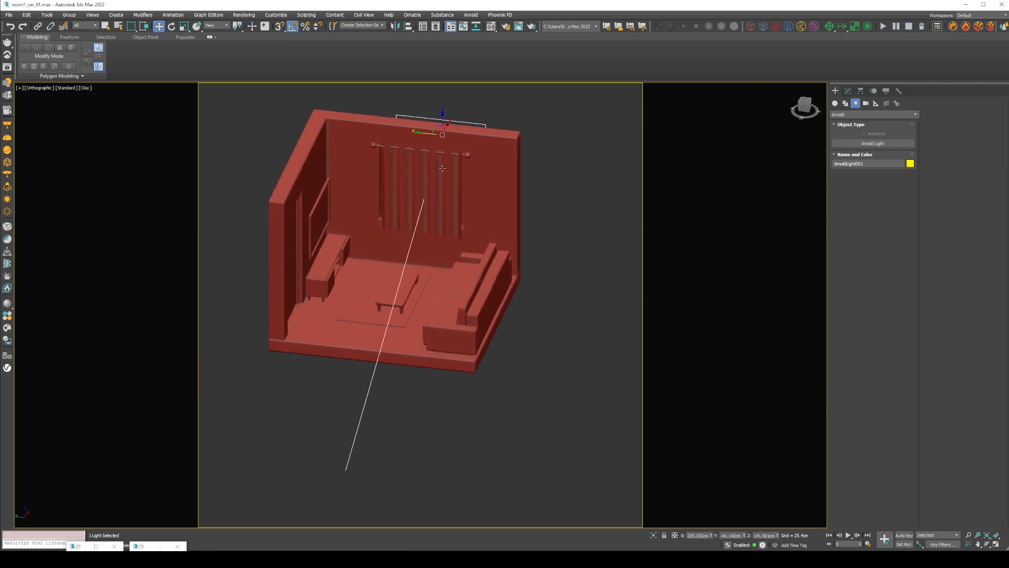
# Turn the light about its vertical axis and shift it along the window wall so it aims diagonally through the window
pyautogui.keyDown('alt'); pyautogui.moveTo(548, 201); pyautogui.dragTo(499, 206, button='middle'); pyautogui.keyUp('alt')
pyautogui.moveTo(564, 173); pyautogui.dragTo(543, 210, button='middle')
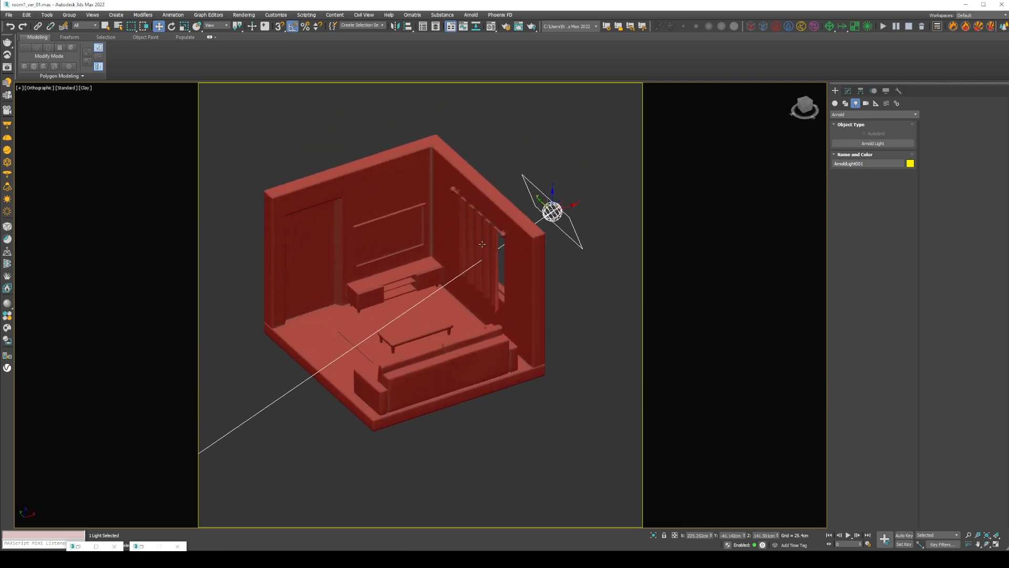
pyautogui.press('e')
pyautogui.moveTo(555, 225); pyautogui.dragTo(530, 172)
pyautogui.press('w')
pyautogui.moveTo(532, 212)
pyautogui.keyDown('alt'); pyautogui.mouseDown(button='middle')
pyautogui.moveTo(493, 227)
pyautogui.moveTo(550, 222)
pyautogui.mouseUp(button='middle'); pyautogui.keyUp('alt')
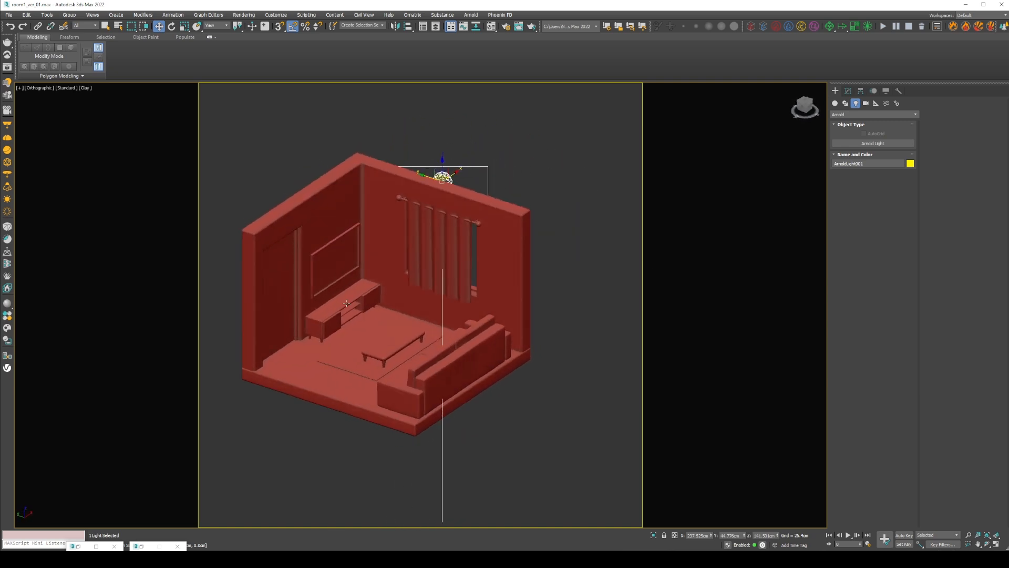
# Restore the Material Editor and Arnold RenderView windows to render the room with the new light
pyautogui.click(141, 546)
pyautogui.click(80, 546)
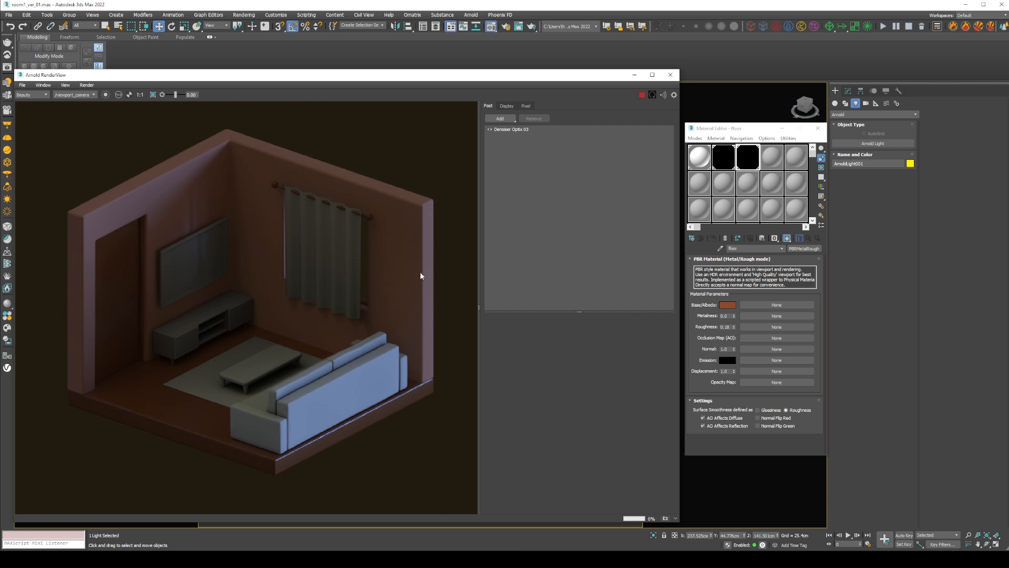
# Raise the intensity of the window light to 500
pyautogui.moveTo(607, 77); pyautogui.dragTo(649, 89)
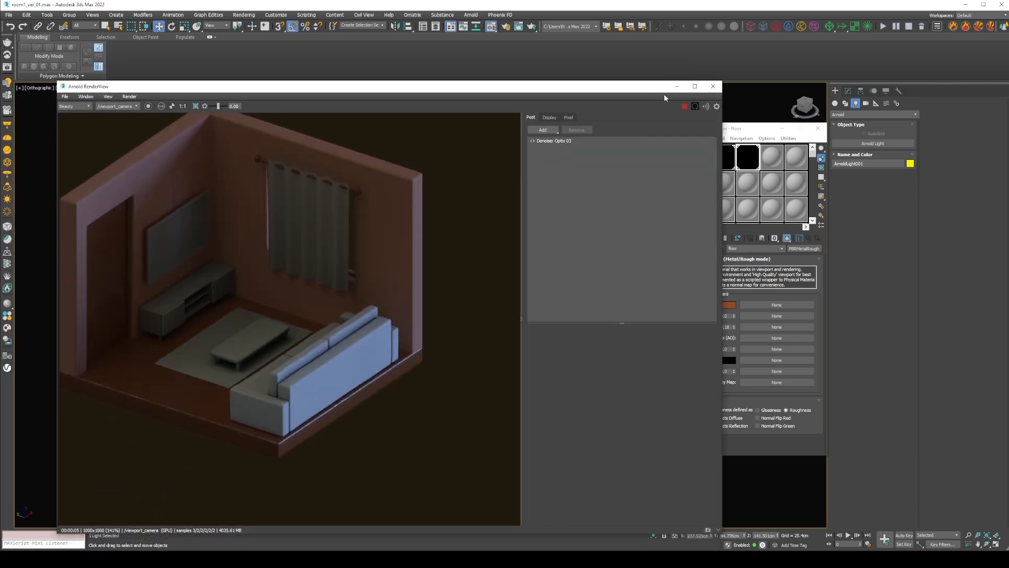
pyautogui.click(848, 91)
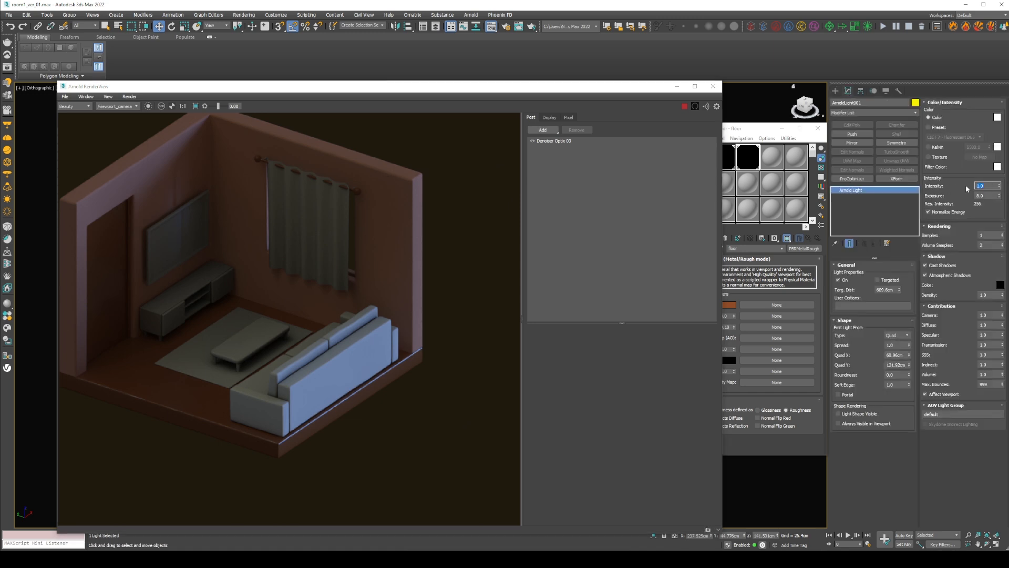
pyautogui.press('Return')
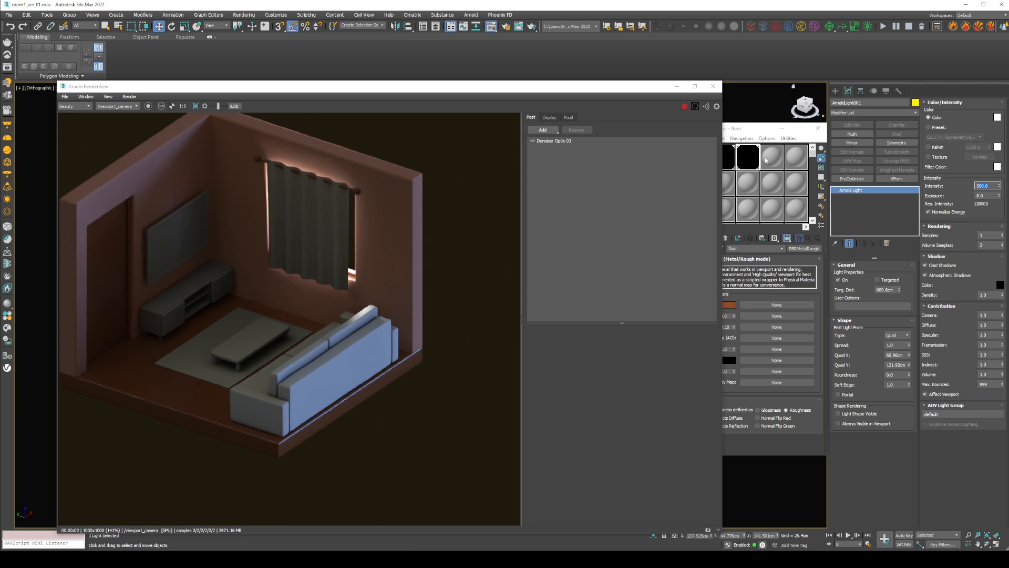
# Select the curtain and assign it the Physical Material from the fourth sample slot
pyautogui.click(323, 215)
pyautogui.click(771, 163)
pyautogui.click(772, 163)
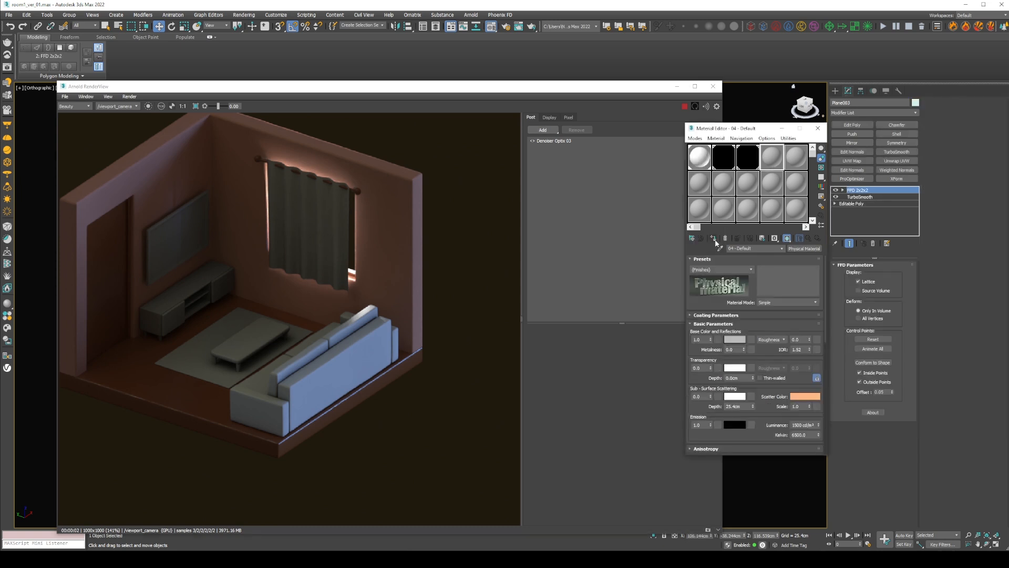
pyautogui.click(713, 238)
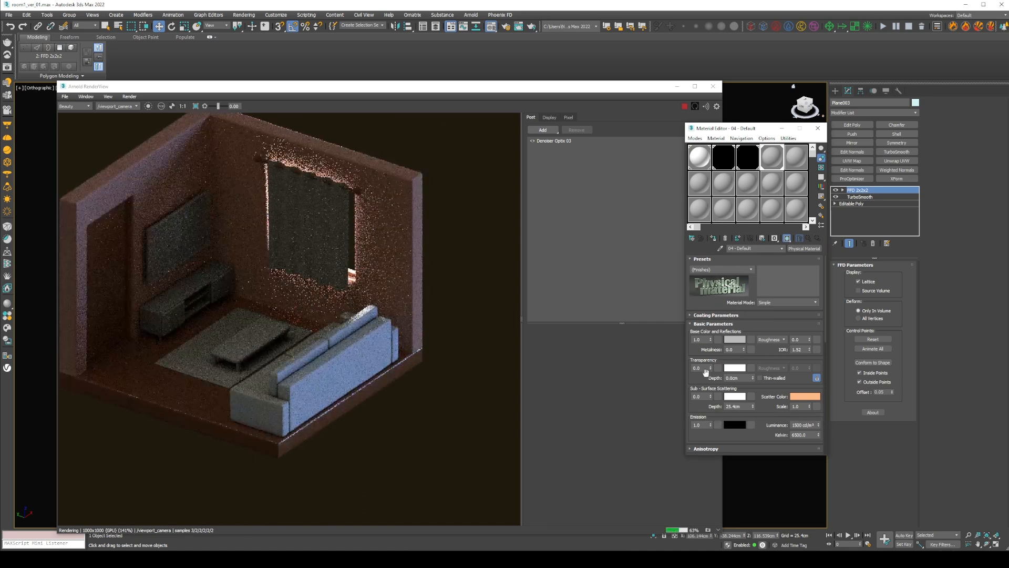
# Set the curtain material's transparency to 0.6 and its base roughness to 0.94, and check the curtain in the render
pyautogui.moveTo(704, 368); pyautogui.dragTo(675, 369)
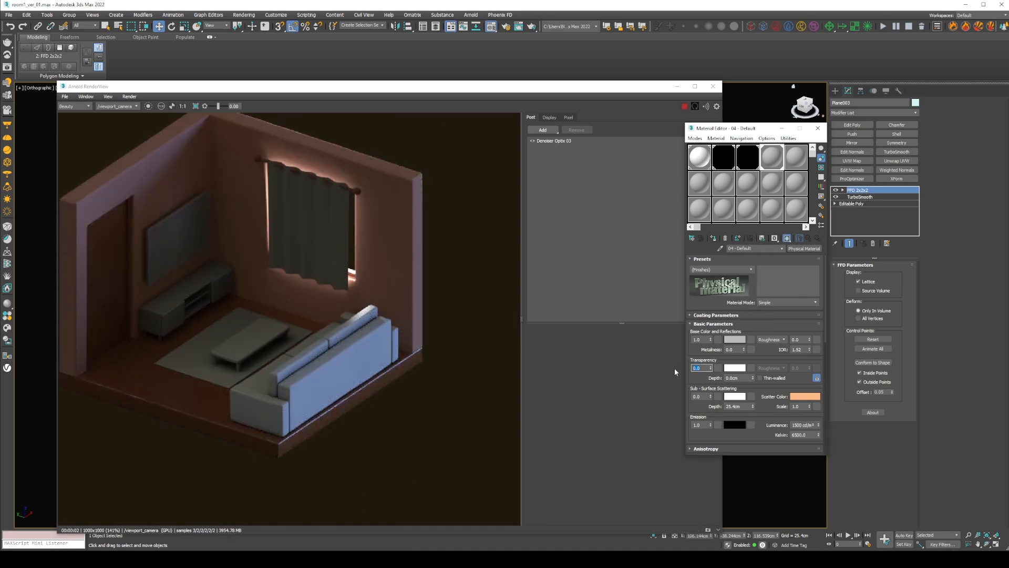
pyautogui.write('.6')
pyautogui.press('Return')
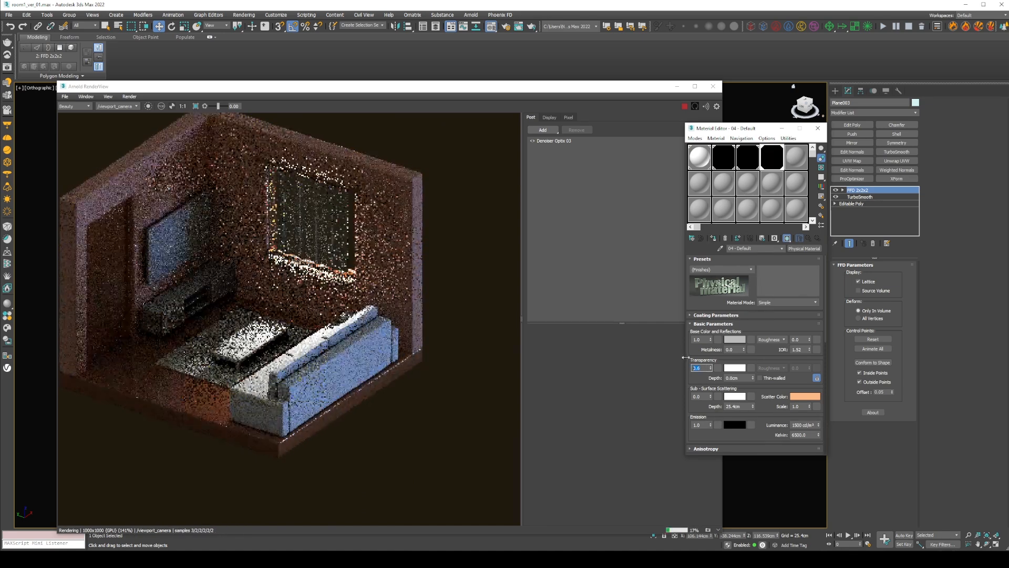
pyautogui.scroll(2, 359, 258)
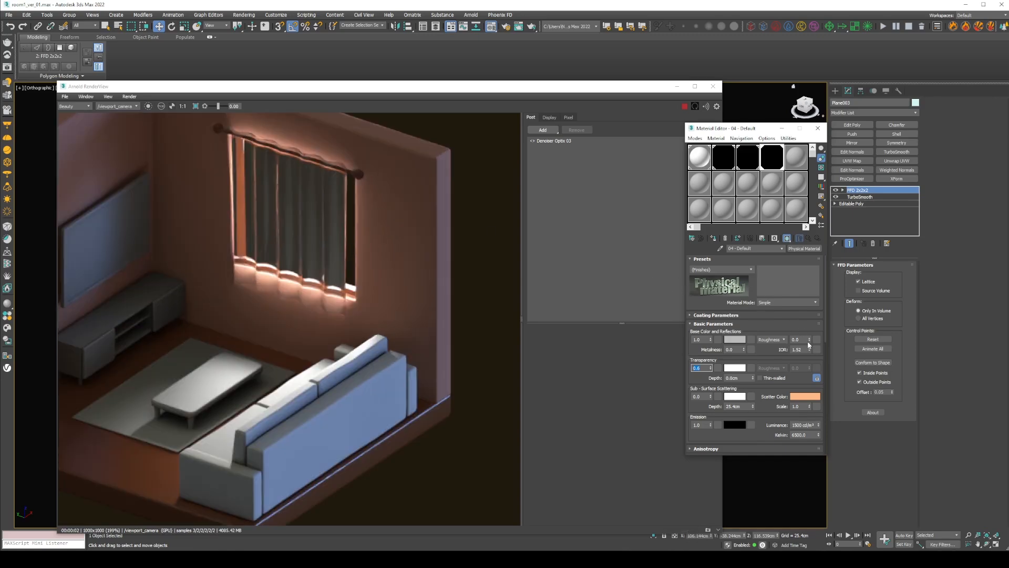
pyautogui.moveTo(809, 340); pyautogui.dragTo(802, 291)
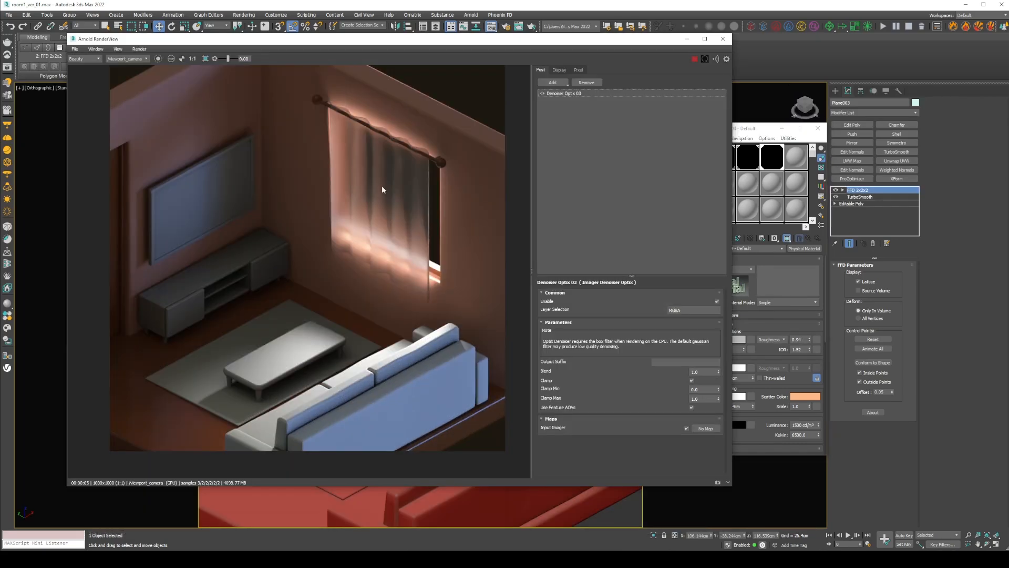
pyautogui.scroll(2, 380, 175)
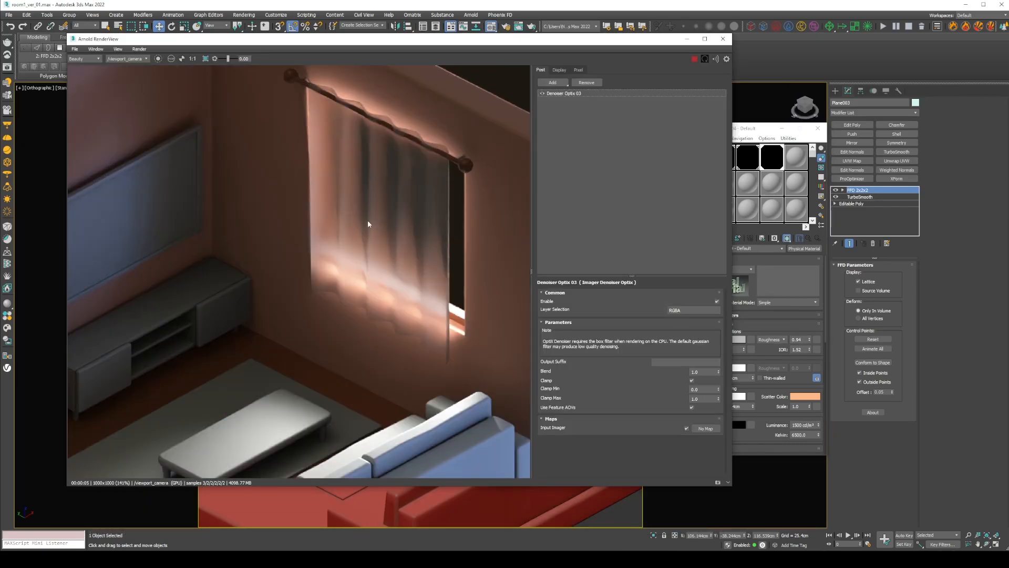
pyautogui.scroll(-2, 441, 283)
# Select the Arnold light behind the window, change its color from white to blue and refresh the render
pyautogui.moveTo(657, 41); pyautogui.dragTo(437, 62)
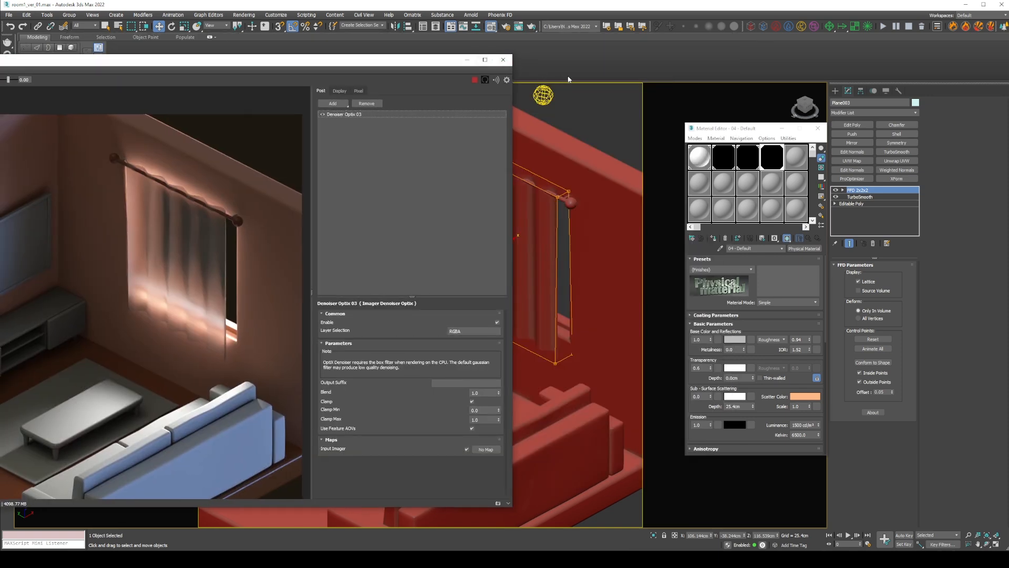
pyautogui.click(546, 95)
pyautogui.click(997, 117)
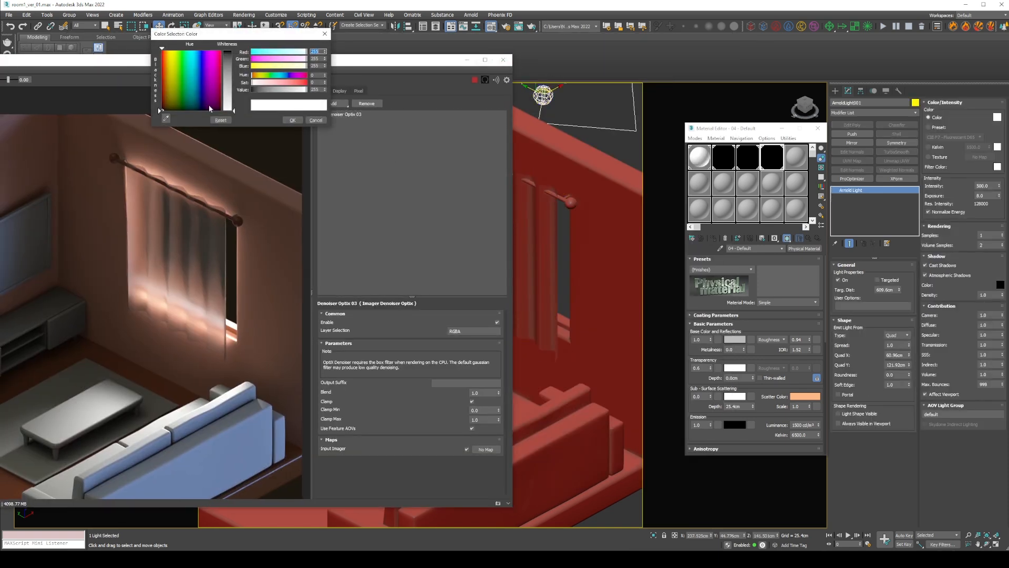
pyautogui.click(229, 58)
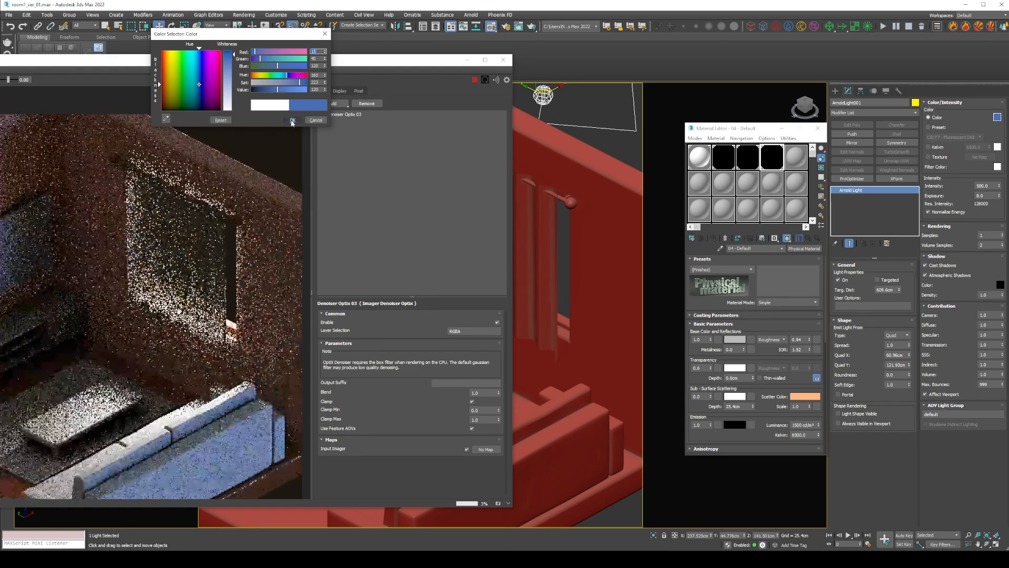
pyautogui.click(292, 120)
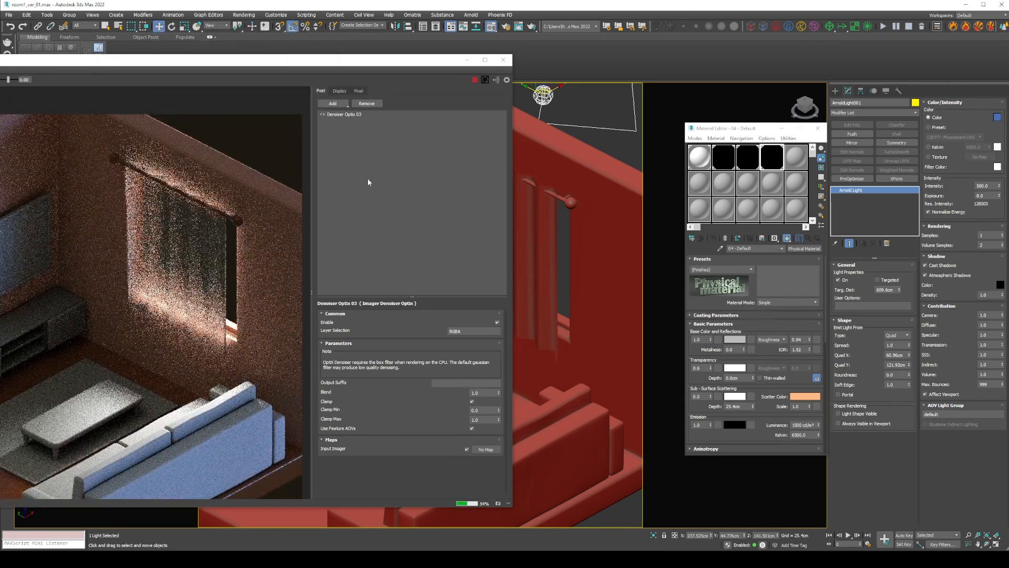
pyautogui.moveTo(174, 56); pyautogui.dragTo(451, 63)
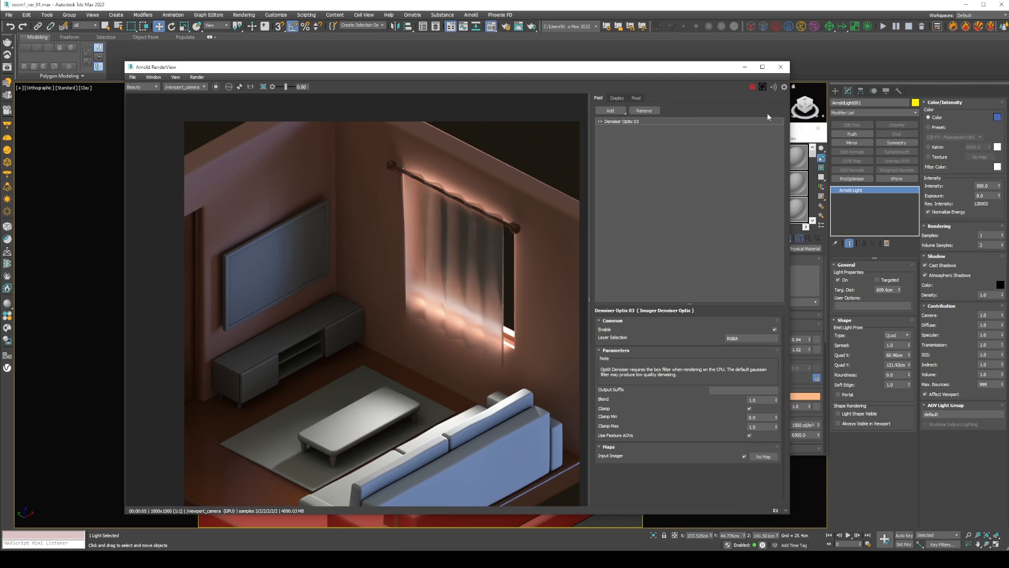
pyautogui.click(751, 87)
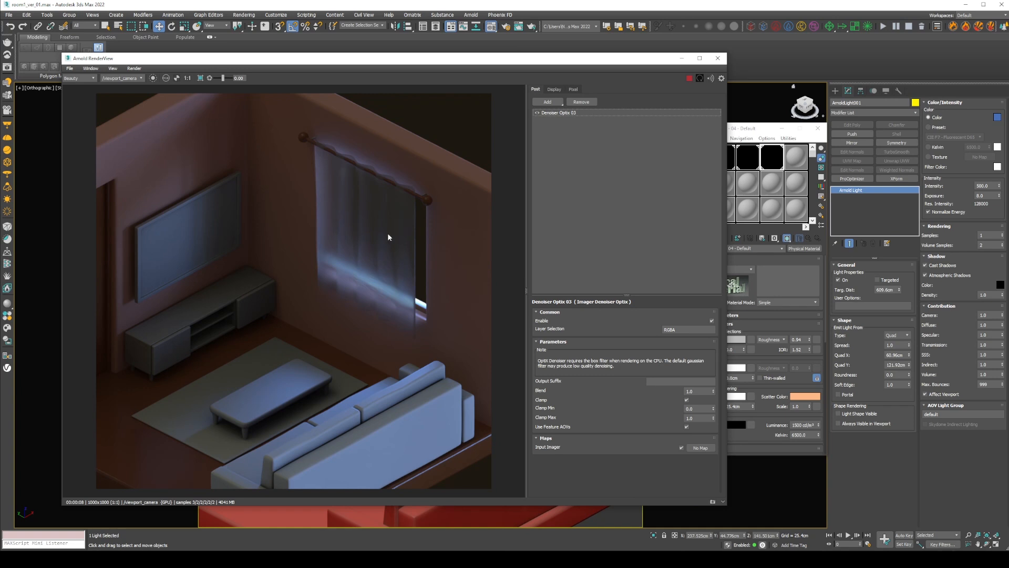
# Inspect the blue light in the render, try a light spread of 0.2 and reduce it to 0.0
pyautogui.scroll(1, 389, 237)
pyautogui.scroll(-1, 406, 327)
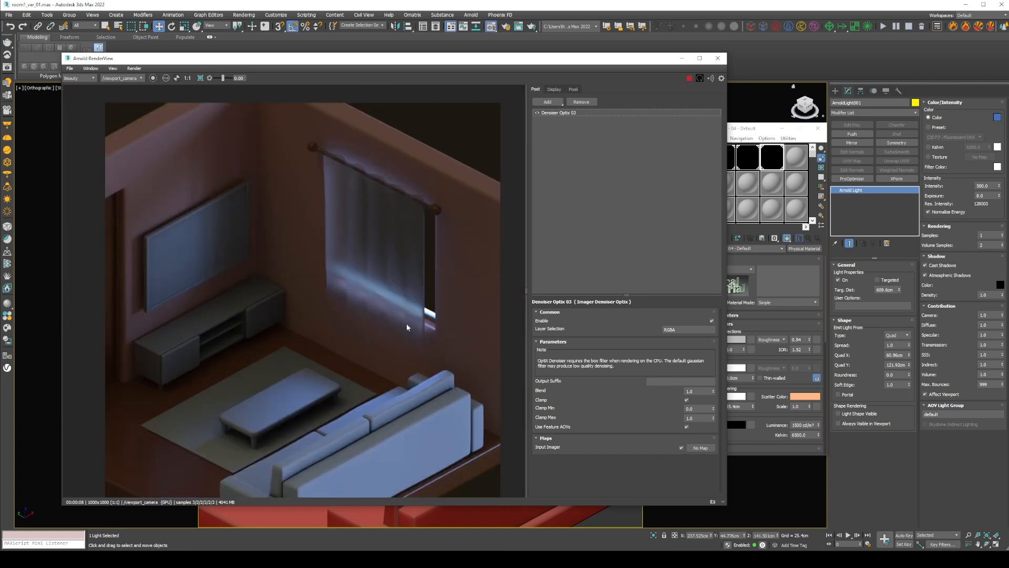
pyautogui.scroll(-1, 368, 341)
pyautogui.scroll(1, 337, 339)
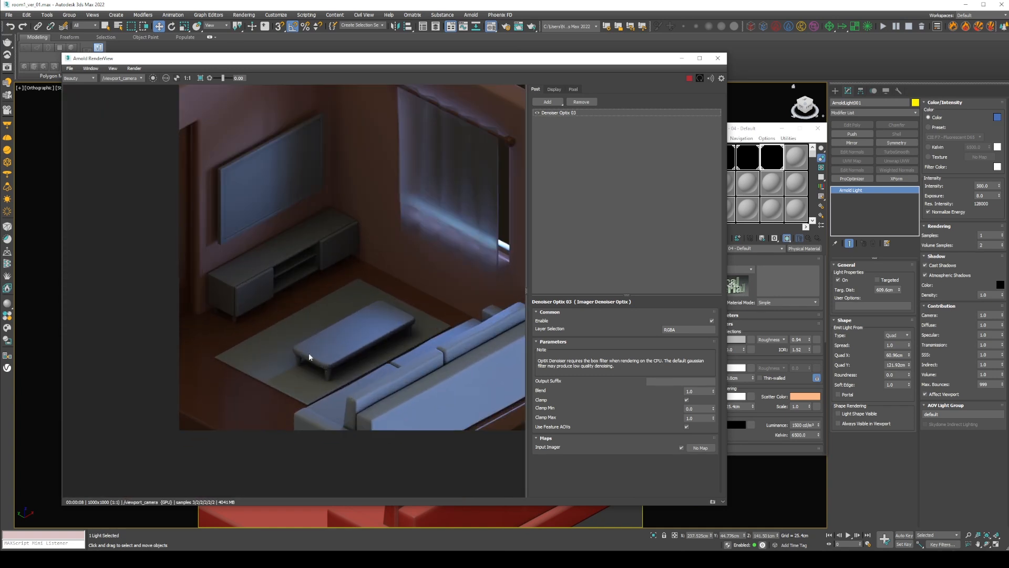
pyautogui.scroll(1, 278, 374)
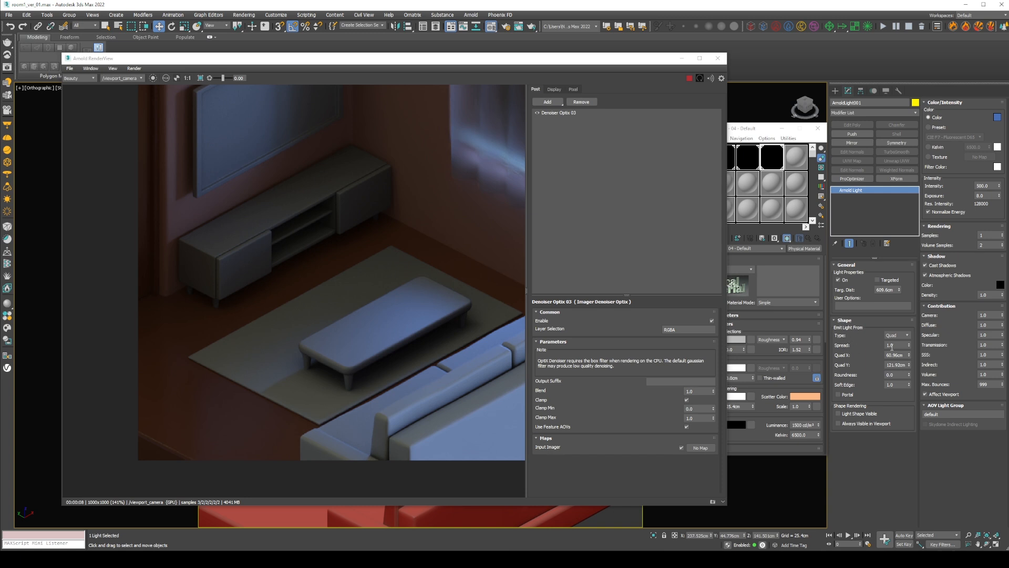
pyautogui.click(894, 345)
pyautogui.write('.2')
pyautogui.press('Return')
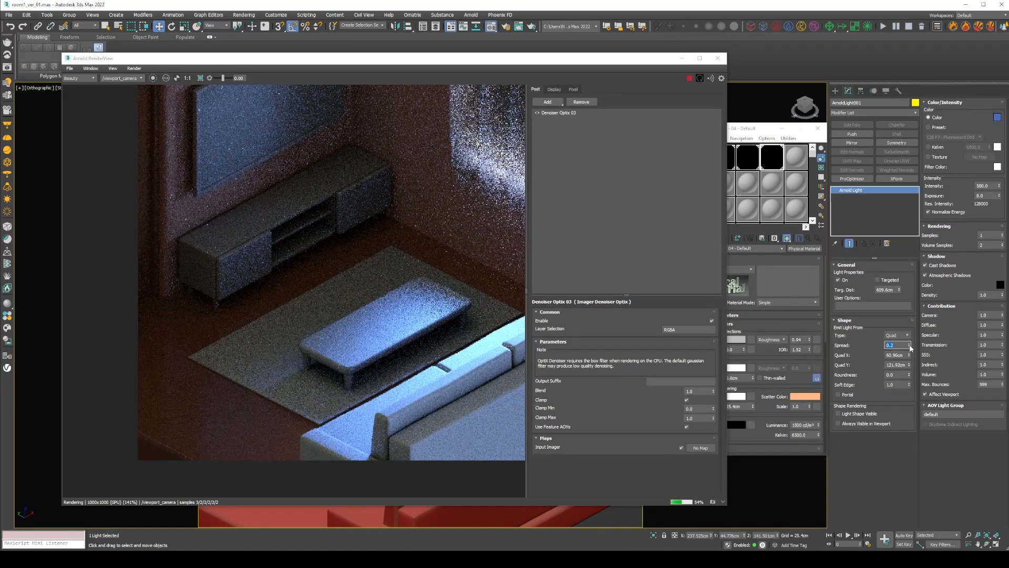
pyautogui.rightClick(910, 346)
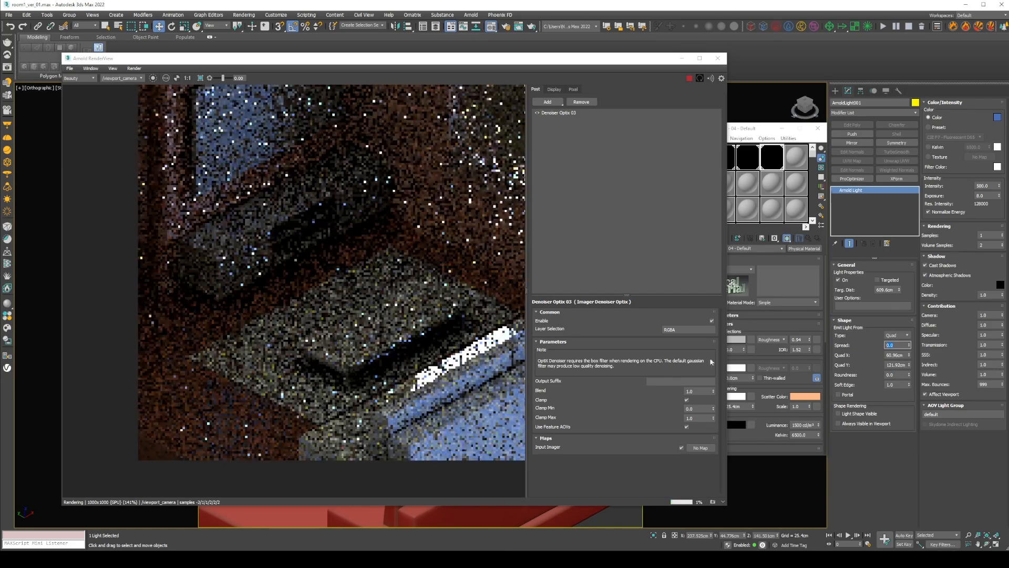
# Resize the quad light to 140 by 140 cm, and turn and shift it so its beam falls through the window onto the rug
pyautogui.moveTo(452, 300); pyautogui.dragTo(341, 301, button='middle')
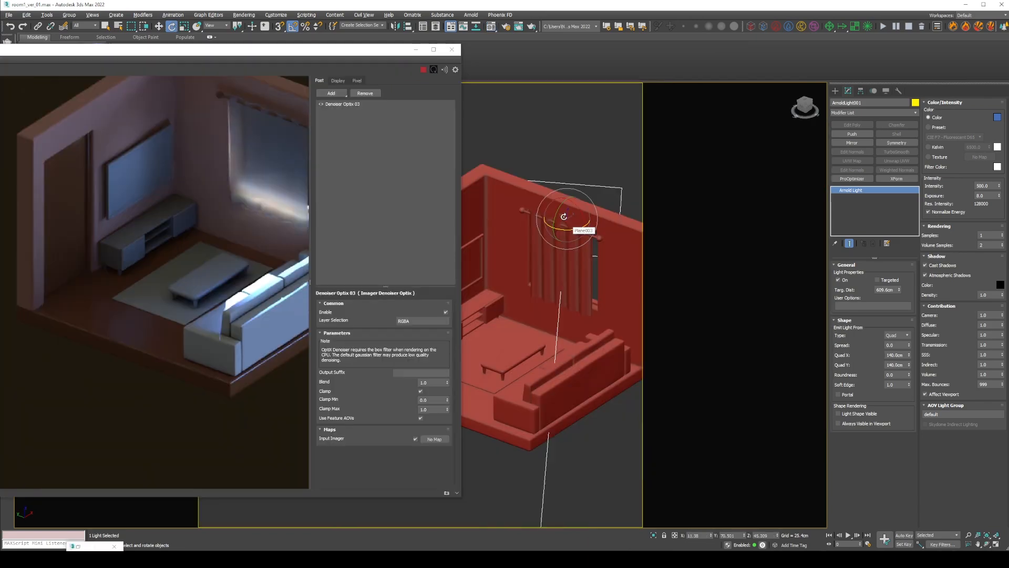
pyautogui.moveTo(578, 223); pyautogui.dragTo(563, 223)
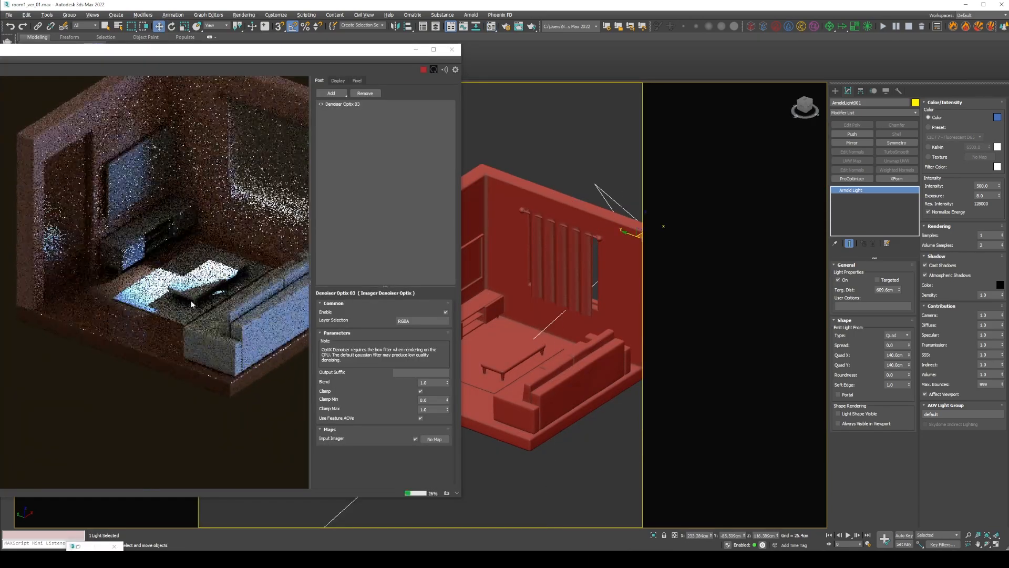
pyautogui.moveTo(188, 306); pyautogui.dragTo(122, 309, button='middle')
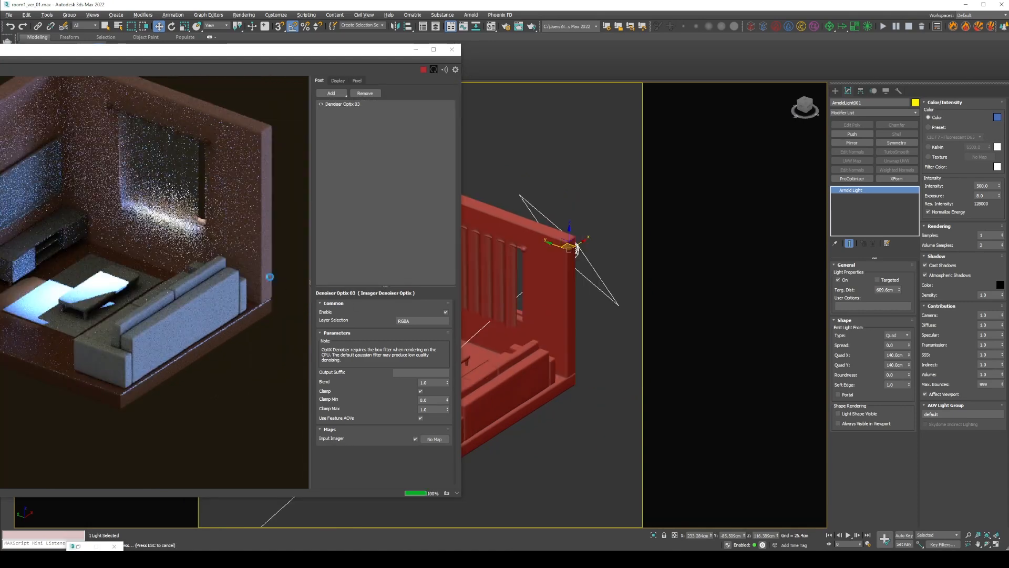
# Soften the window light by trying a spread of 0.3, compare the whole room in the render and settle on 0.2
pyautogui.moveTo(895, 346); pyautogui.dragTo(866, 349)
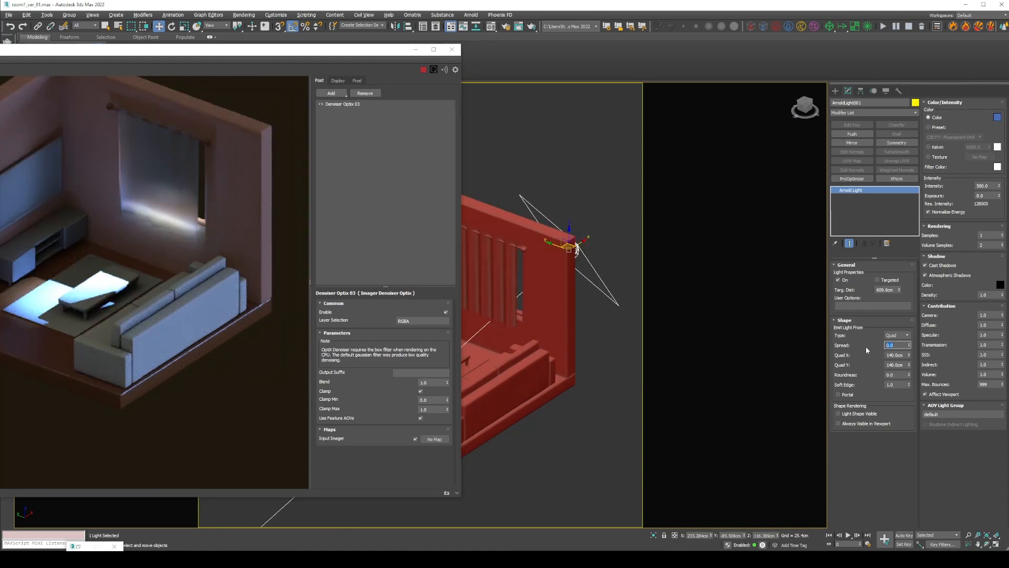
pyautogui.press('Return')
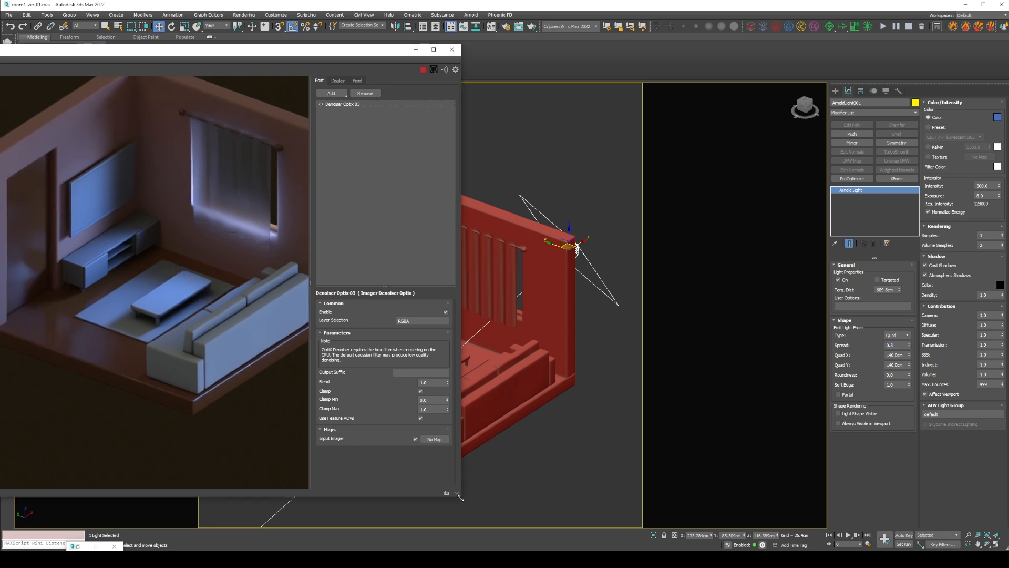
pyautogui.moveTo(461, 498); pyautogui.dragTo(640, 511)
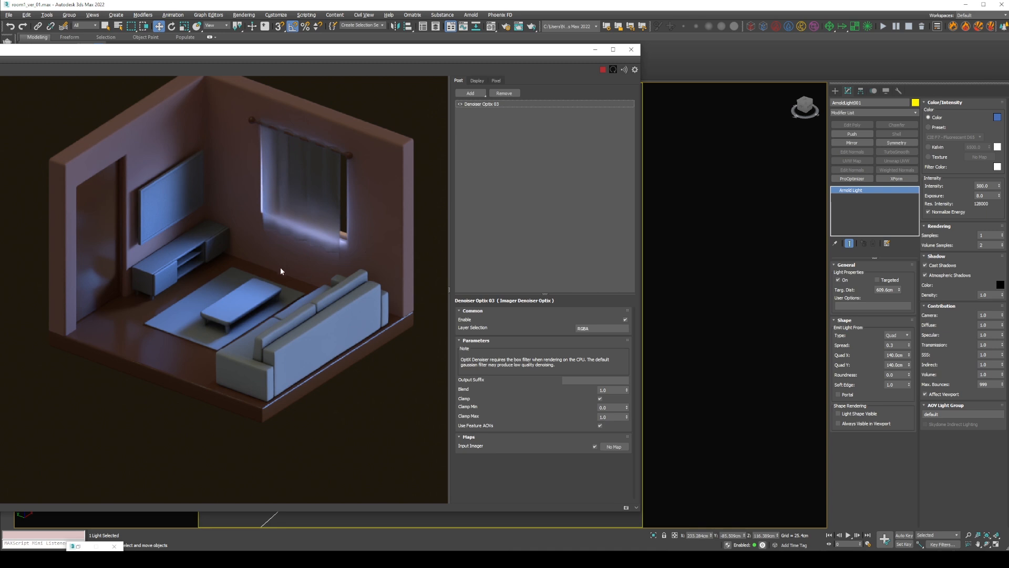
pyautogui.moveTo(248, 246); pyautogui.dragTo(258, 279, button='middle')
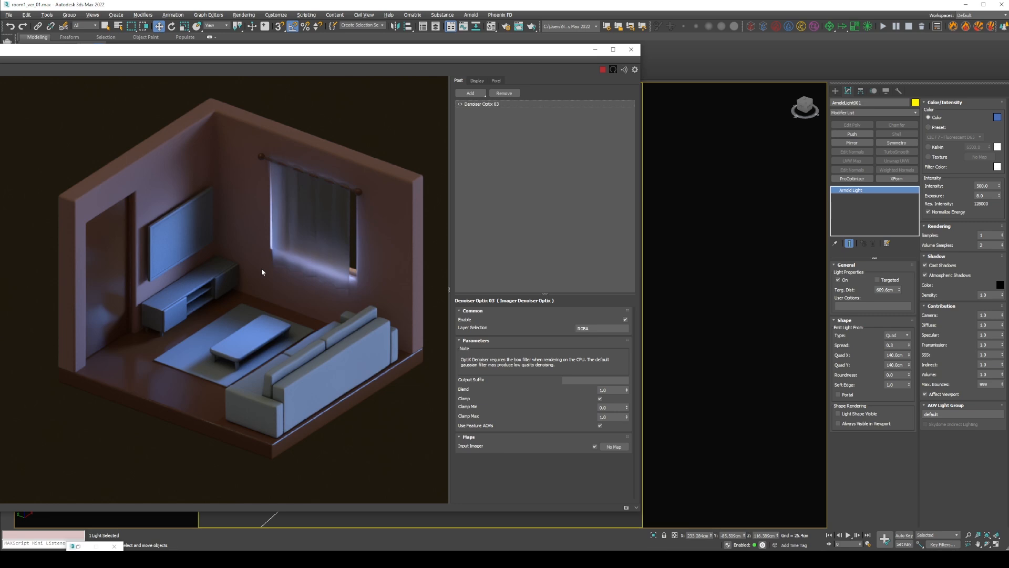
pyautogui.moveTo(898, 346); pyautogui.dragTo(869, 354)
pyautogui.write('.2')
pyautogui.press('Return')
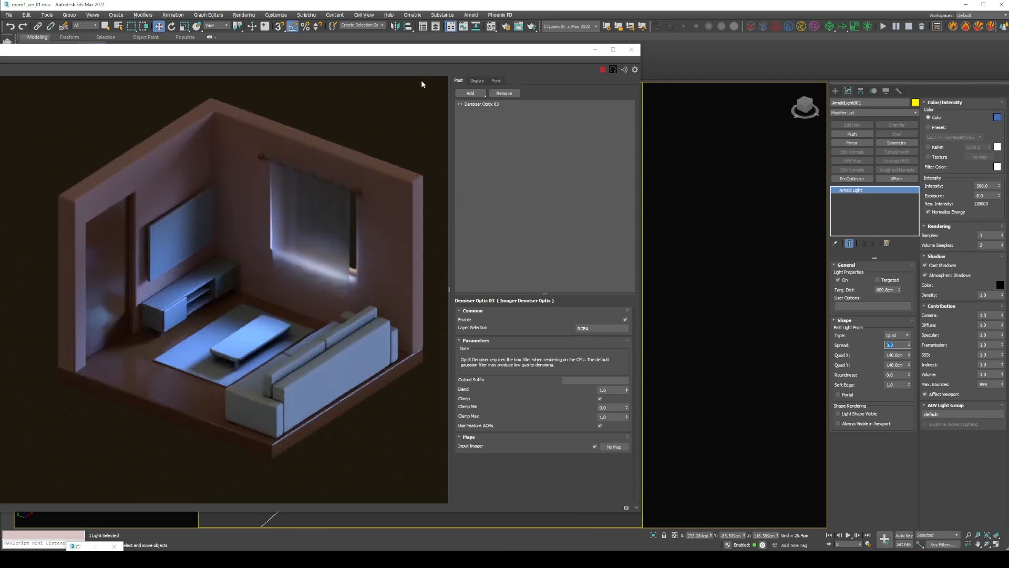
# Select the wall-mounted TV, bring back the Material Editor and assign the TV a new PBR Material (Metal/Rough) from an unused slot
pyautogui.moveTo(418, 55); pyautogui.dragTo(552, 58)
pyautogui.click(308, 221)
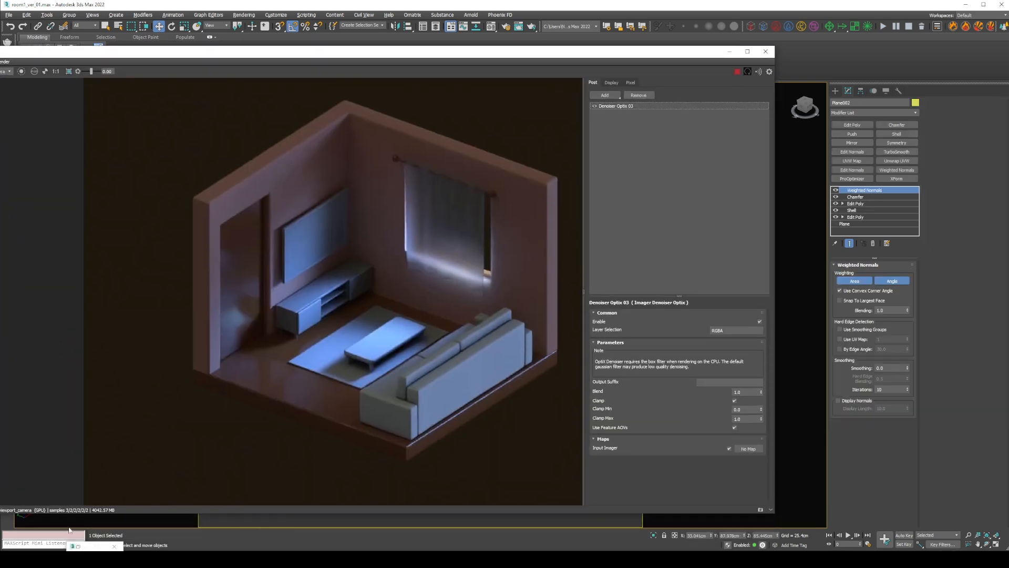
pyautogui.click(78, 546)
pyautogui.click(341, 231)
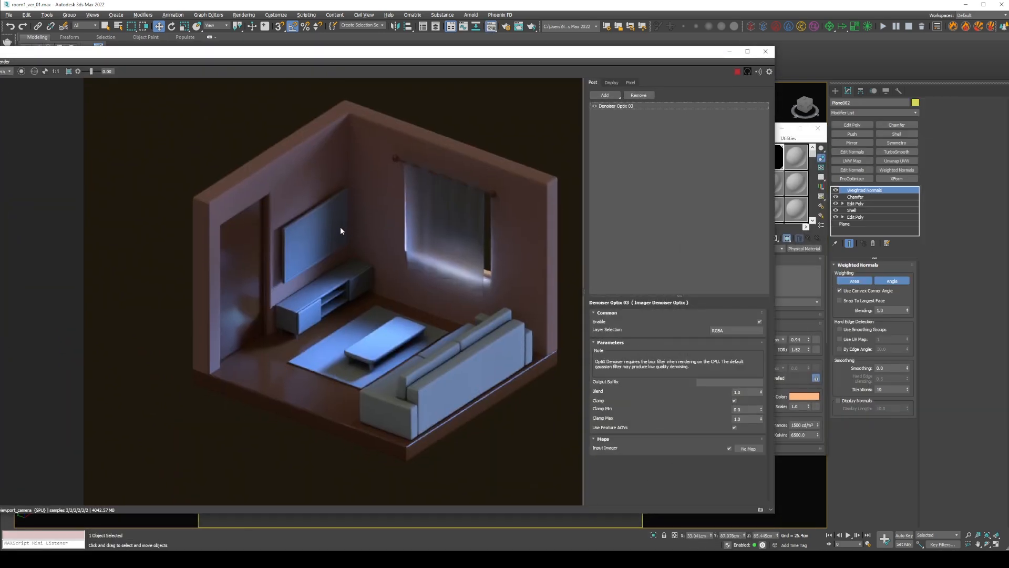
pyautogui.moveTo(673, 52); pyautogui.dragTo(585, 53)
pyautogui.moveTo(725, 129); pyautogui.dragTo(734, 127)
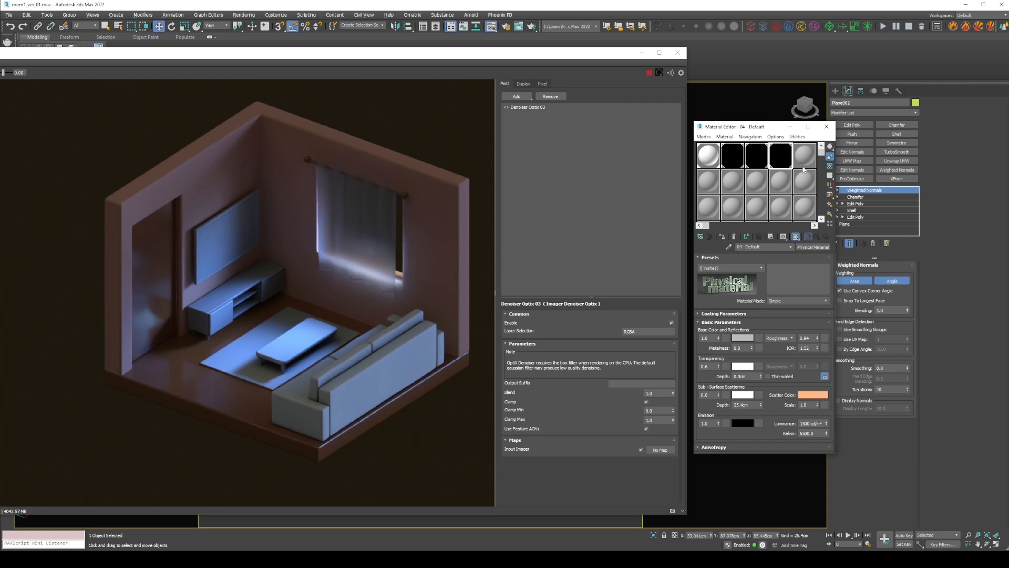
pyautogui.click(715, 175)
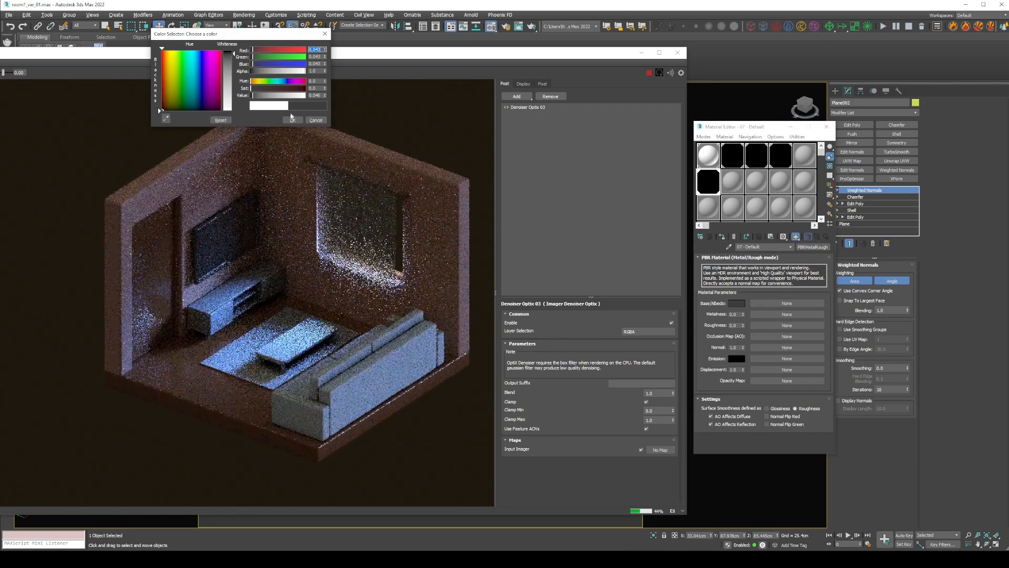
# Give the TV material a very dark grey base color and a roughness of 0.22, and check the TV up close
pyautogui.click(293, 120)
pyautogui.moveTo(744, 325); pyautogui.dragTo(742, 315)
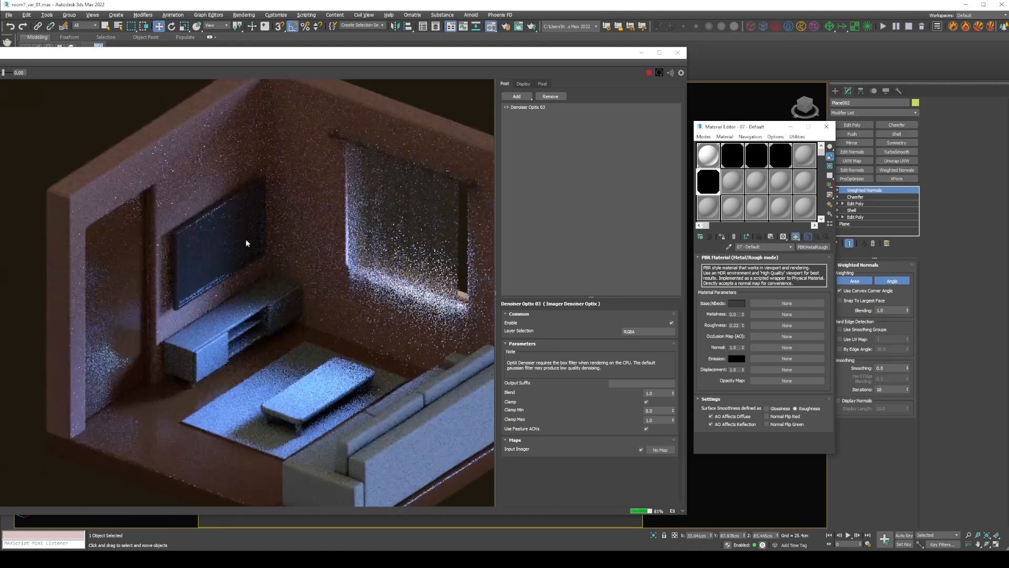
pyautogui.scroll(4, 241, 238)
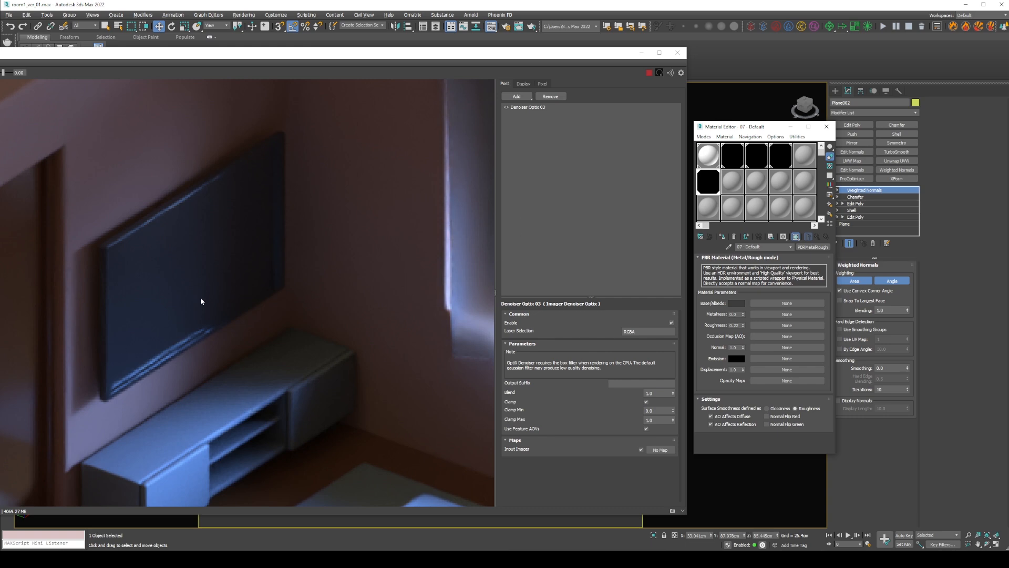
# Pick the unused 08 - Default material slot and collapse the TV's modifier stack to an Editable Poly, ready for polygon selection
pyautogui.click(732, 185)
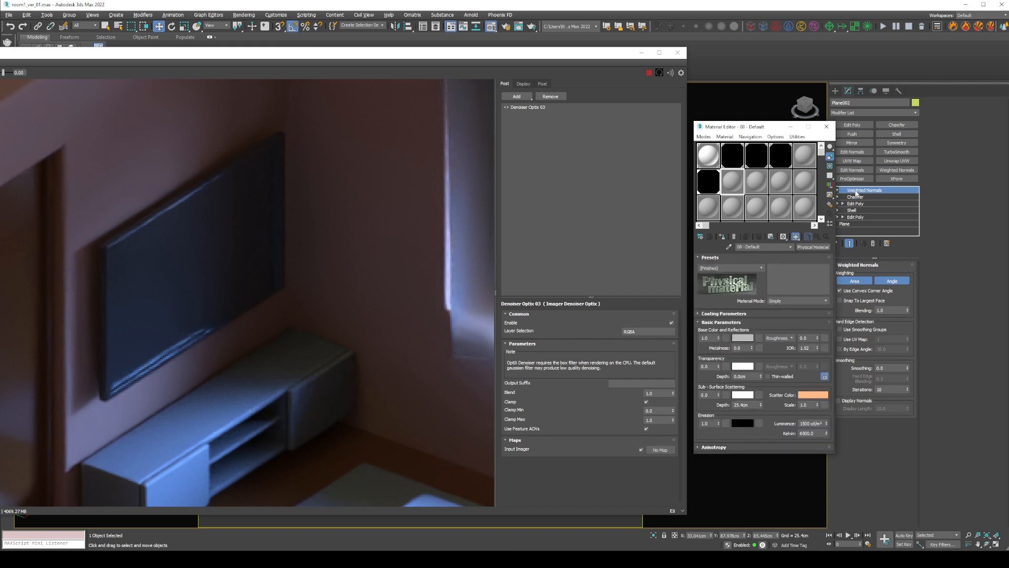
pyautogui.rightClick(855, 194)
pyautogui.click(872, 282)
pyautogui.press('4')
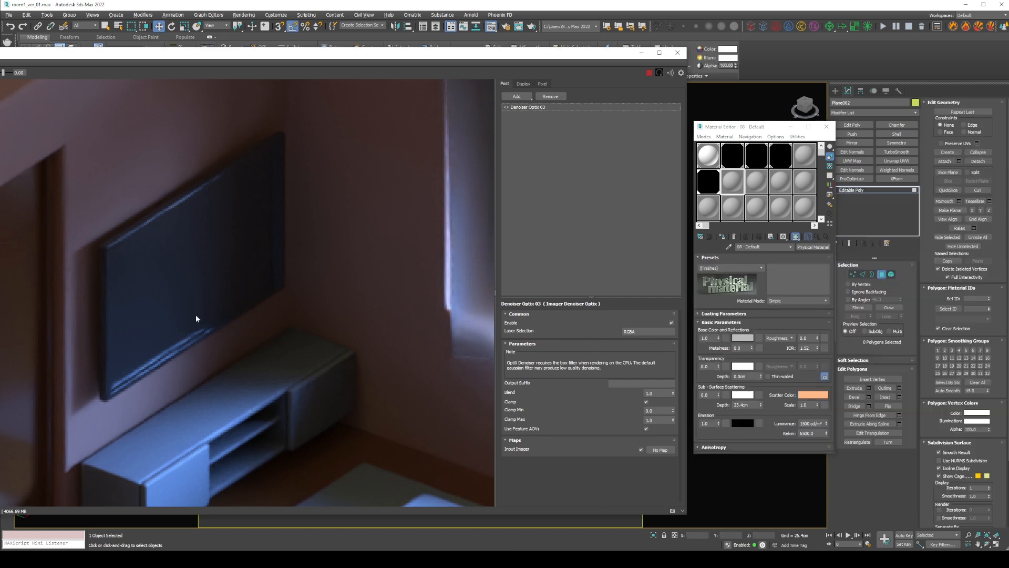
# Select the TV's front screen polygon in the viewport and grow the selection once to include its neighbouring faces
pyautogui.click(188, 281)
pyautogui.moveTo(340, 52); pyautogui.dragTo(365, 358)
pyautogui.click(373, 284)
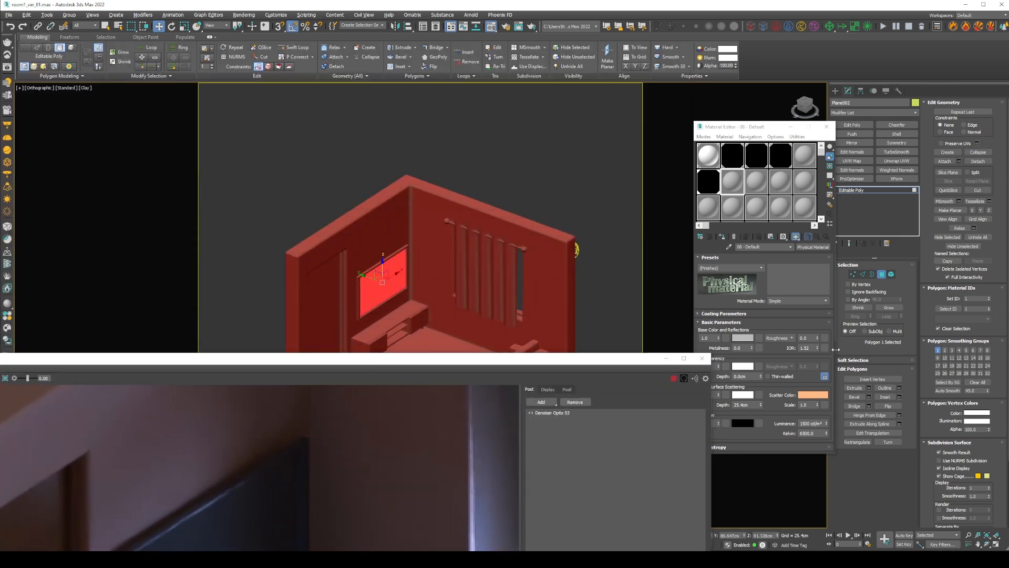
pyautogui.click(889, 308)
# Assign the 08 - Default Physical Material to the selected TV screen polygons, with the render in view
pyautogui.moveTo(314, 362); pyautogui.dragTo(318, 78)
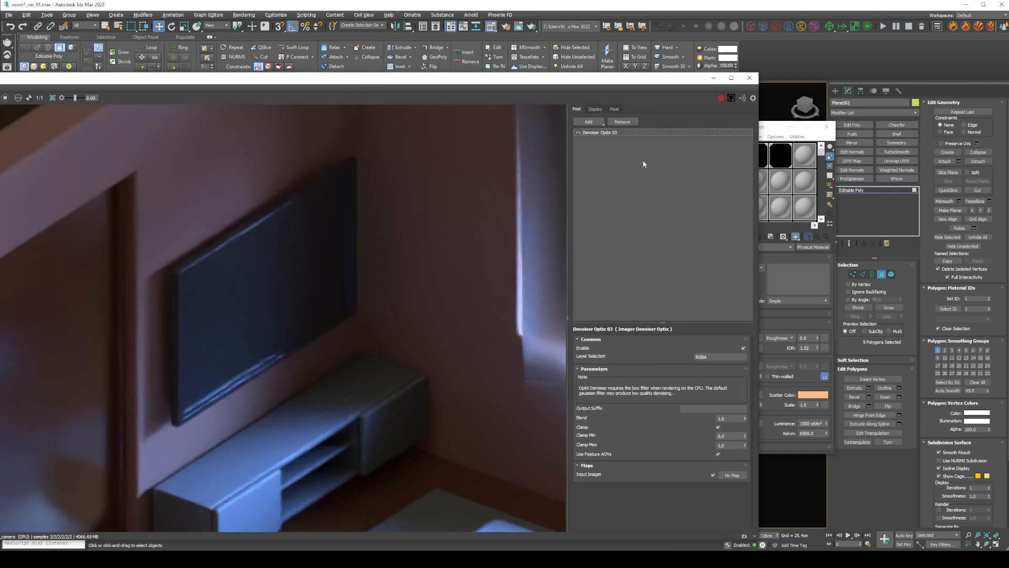
pyautogui.click(771, 132)
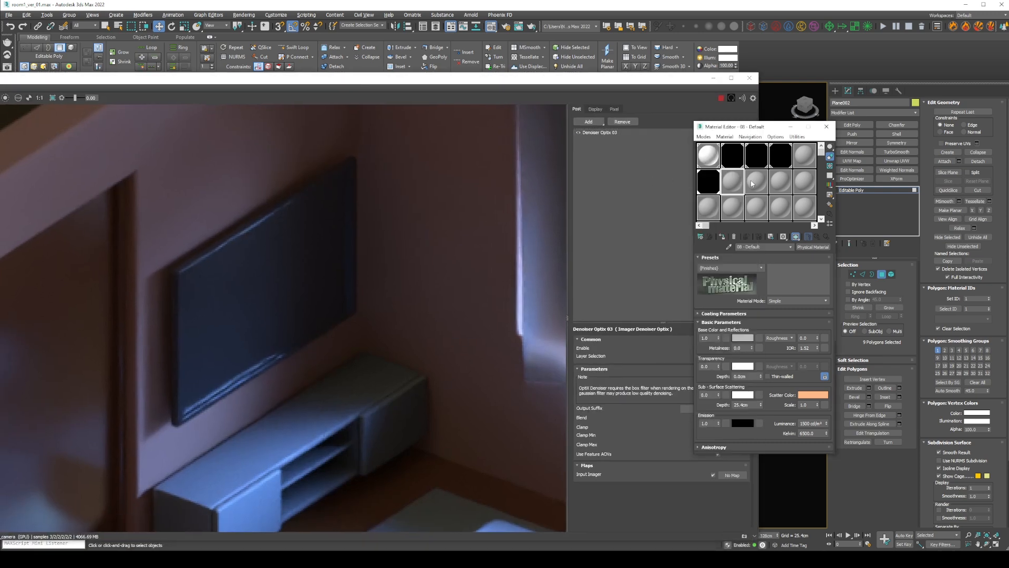
pyautogui.click(723, 237)
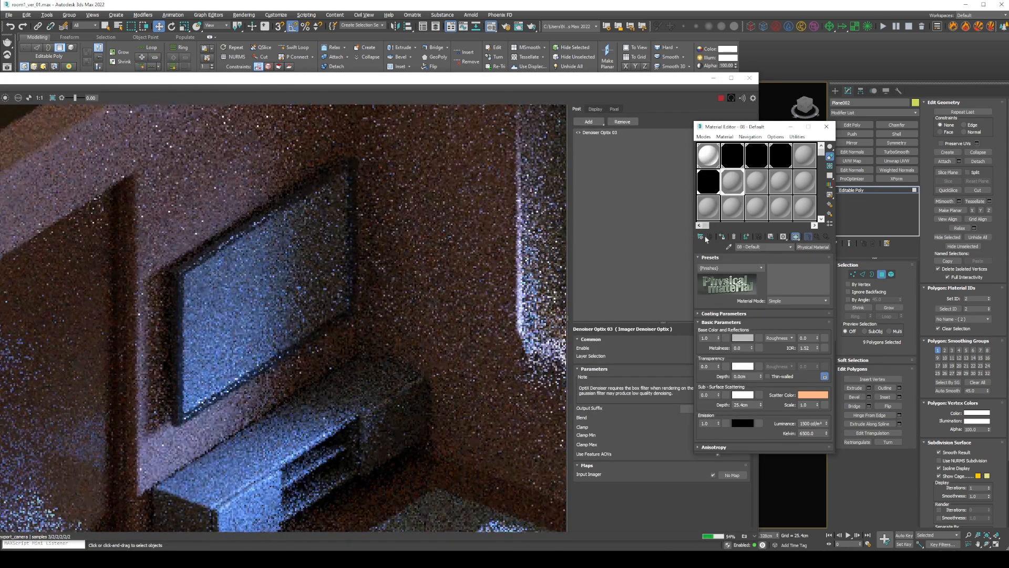
# Give the TV screen material a near-black base color and set its roughness to 0.93
pyautogui.click(745, 339)
pyautogui.moveTo(232, 80); pyautogui.dragTo(229, 55)
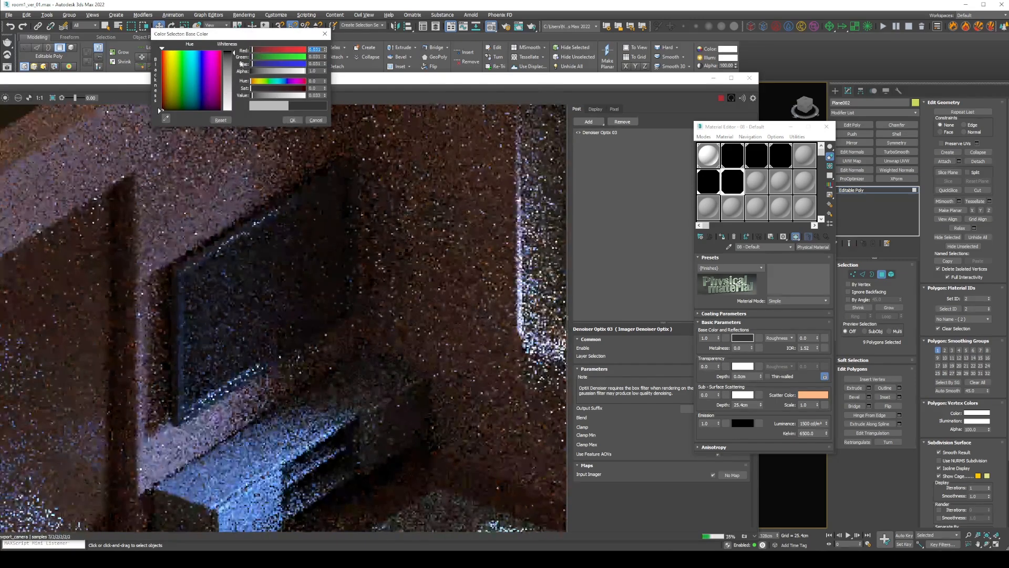
pyautogui.moveTo(253, 95); pyautogui.dragTo(252, 95)
pyautogui.click(292, 120)
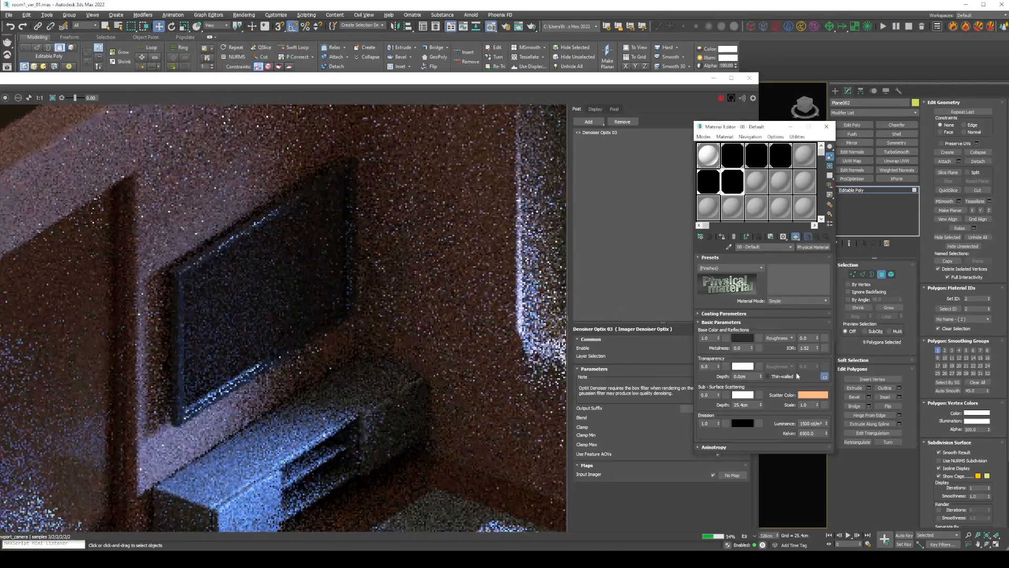
pyautogui.moveTo(817, 339); pyautogui.dragTo(810, 300)
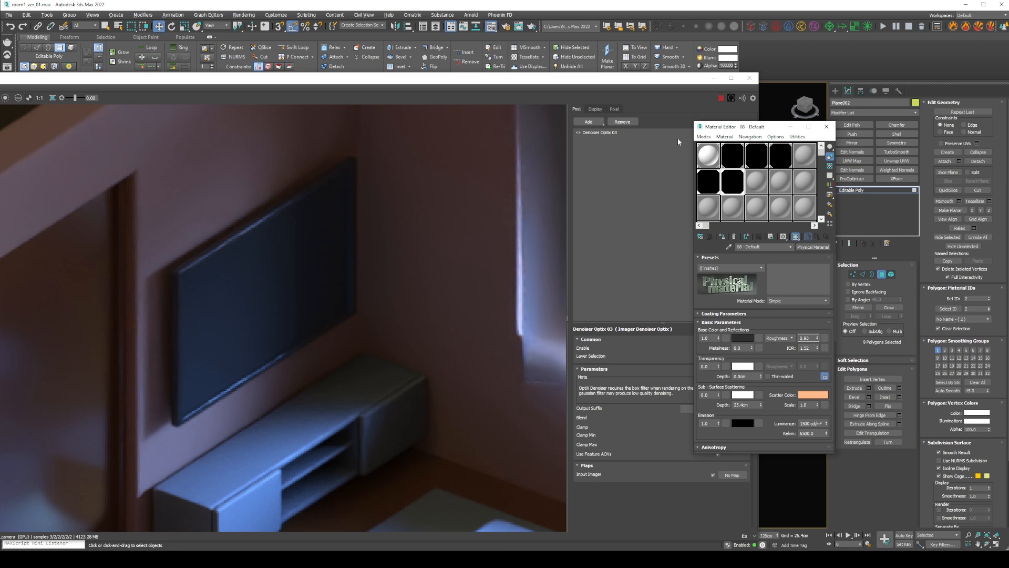
# Add a Color Correct imager to the render post effects and set its main saturation to 3.0
pyautogui.scroll(-6, 367, 257)
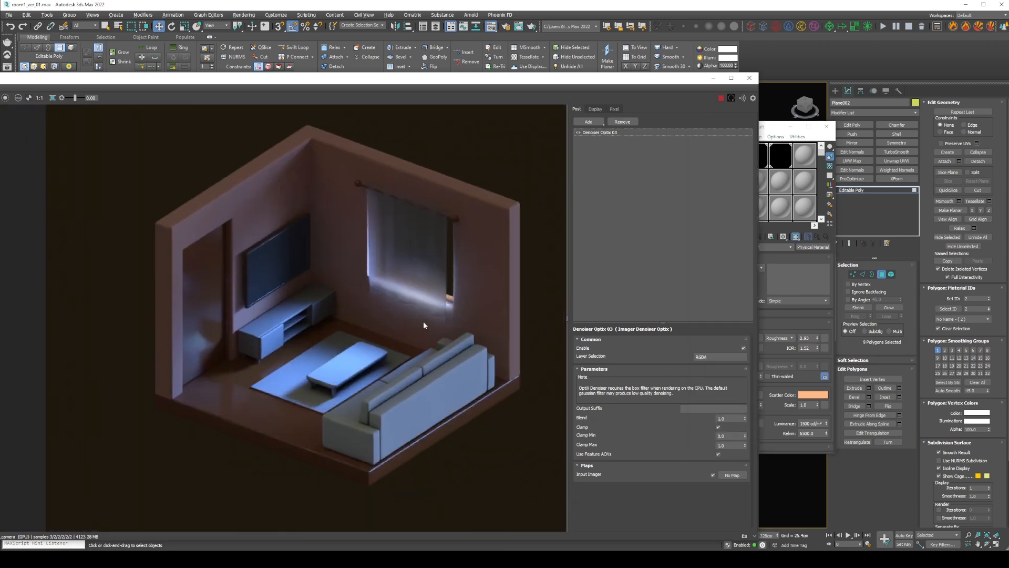
pyautogui.click(595, 122)
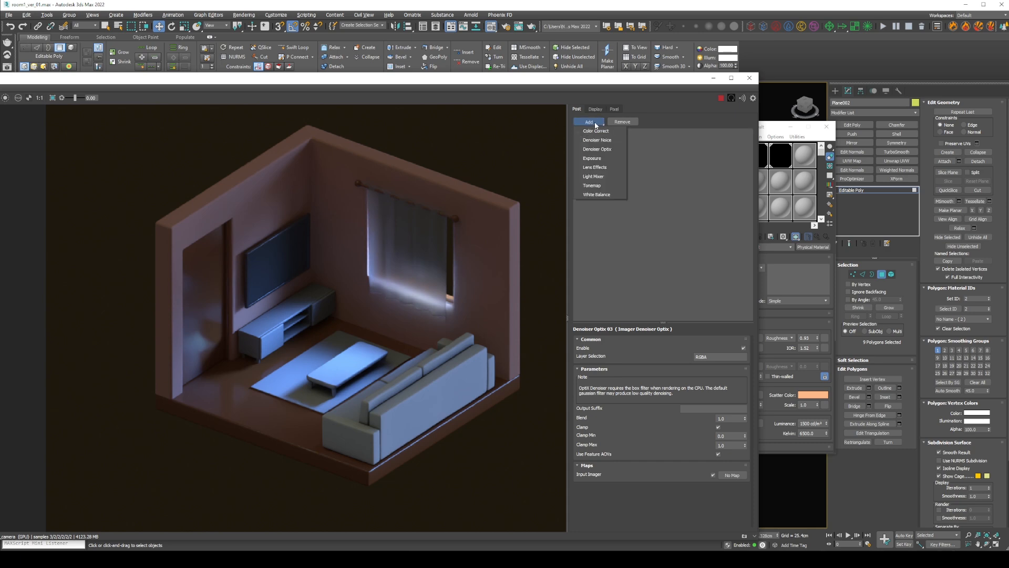
pyautogui.click(601, 133)
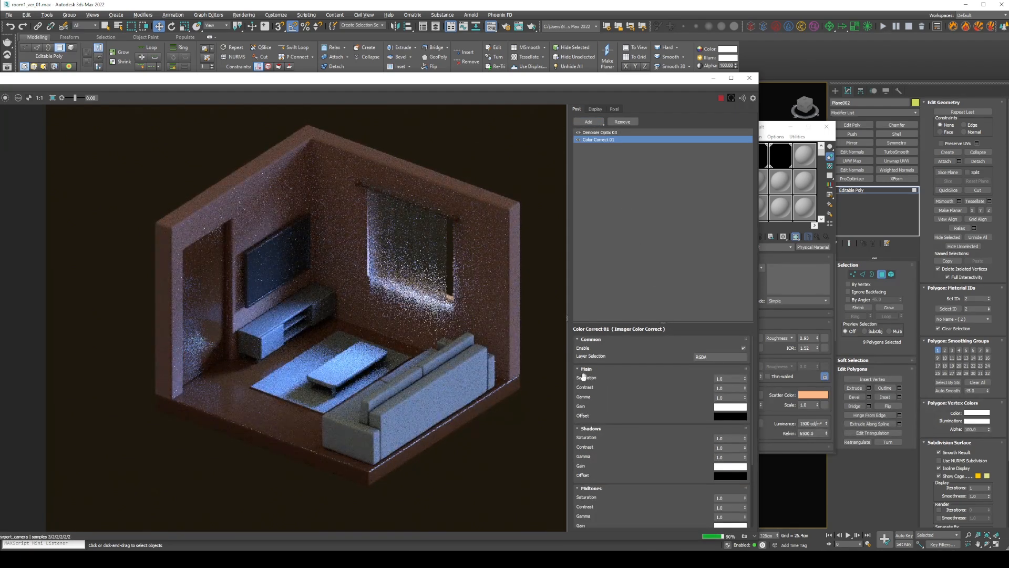
pyautogui.moveTo(735, 379); pyautogui.dragTo(659, 383)
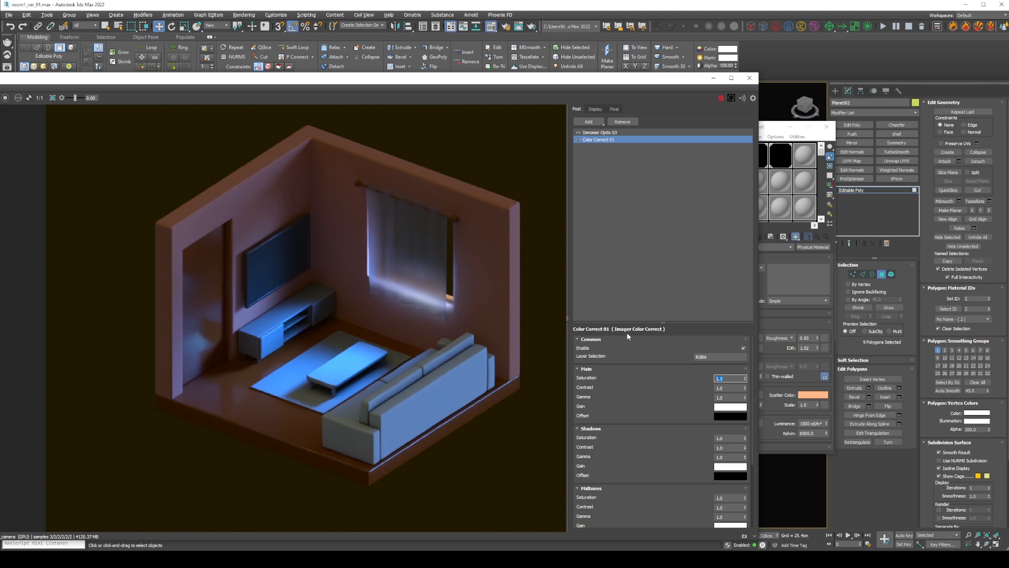
pyautogui.press('Return')
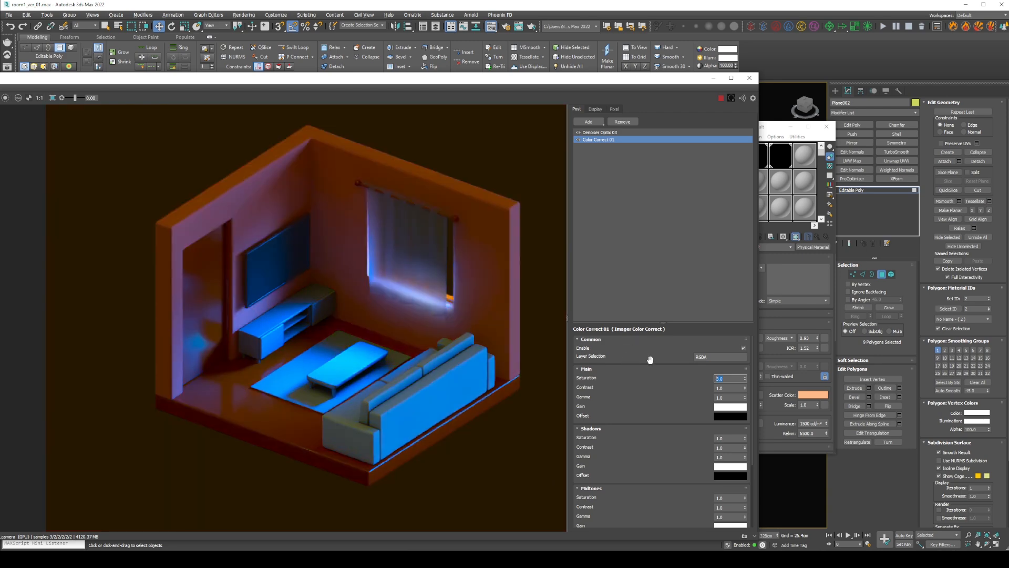
# Assign the 09 - Default material to the sofa frame and give it an orange base color
pyautogui.moveTo(390, 374); pyautogui.dragTo(366, 363, button='middle')
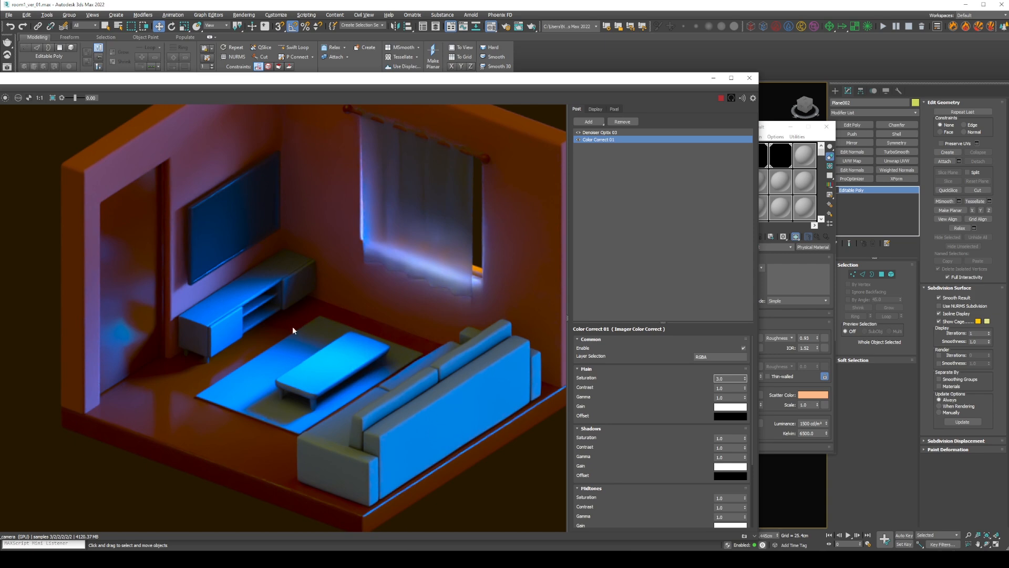
pyautogui.click(436, 416)
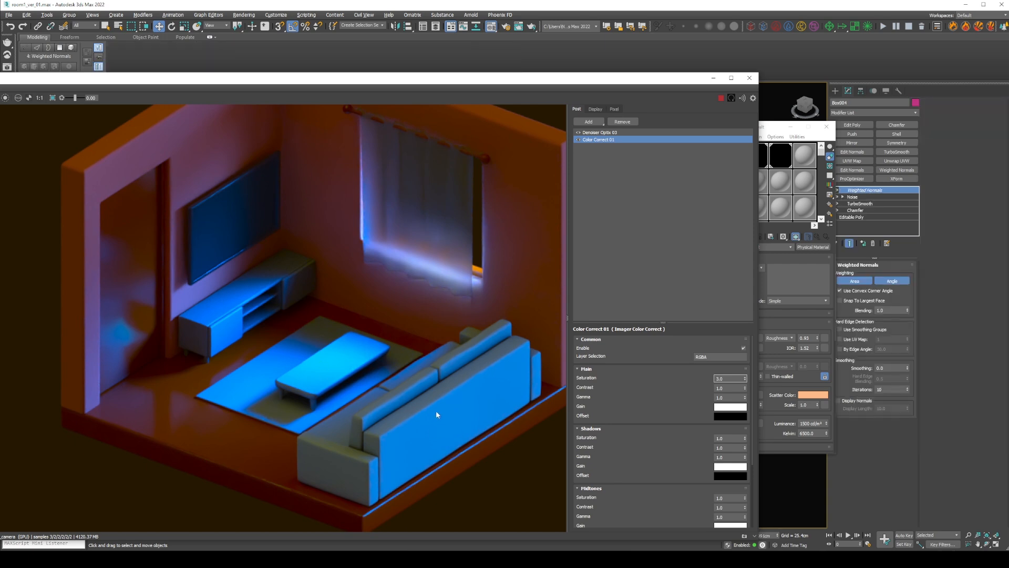
pyautogui.press('m')
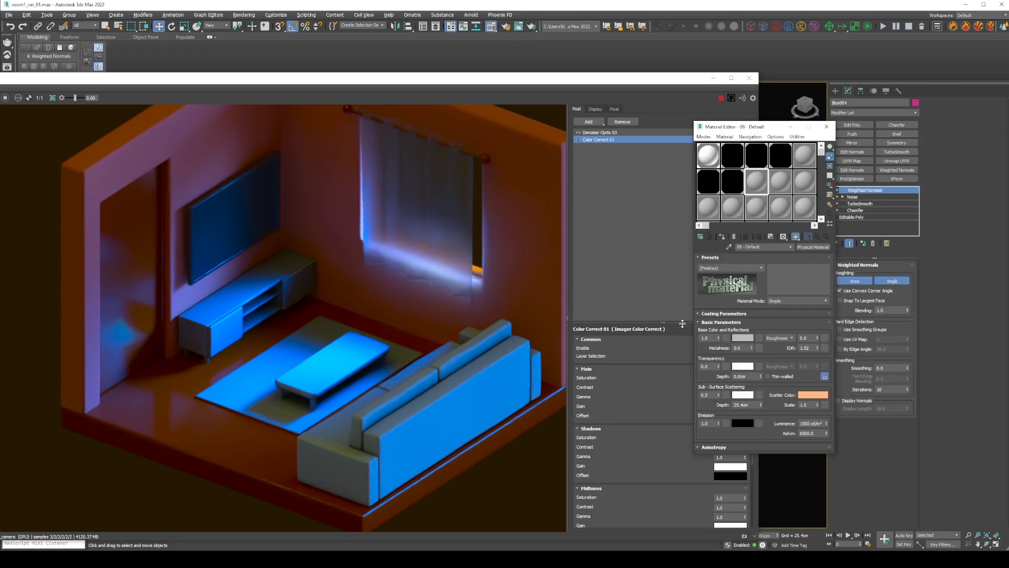
pyautogui.click(722, 236)
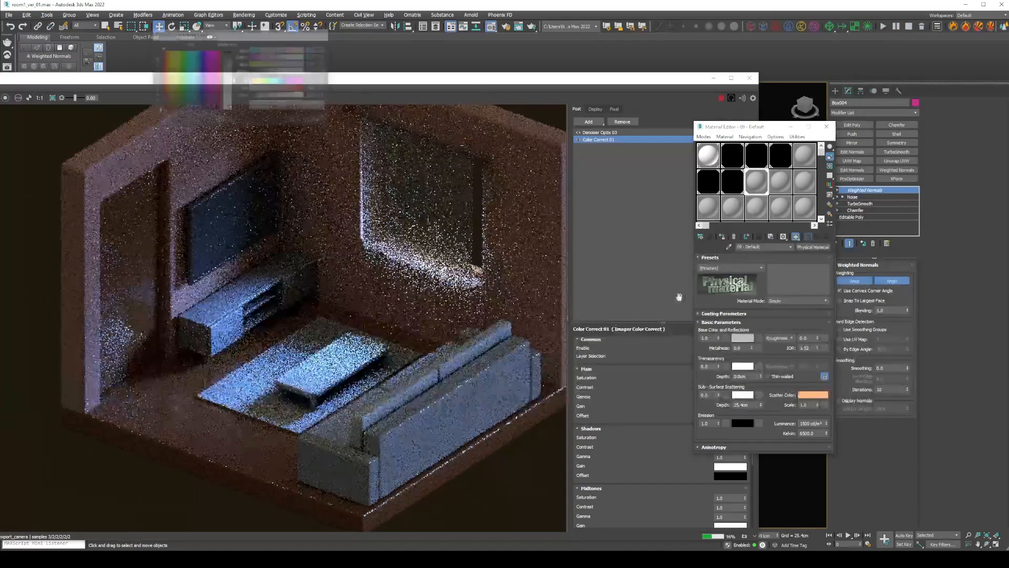
pyautogui.click(166, 80)
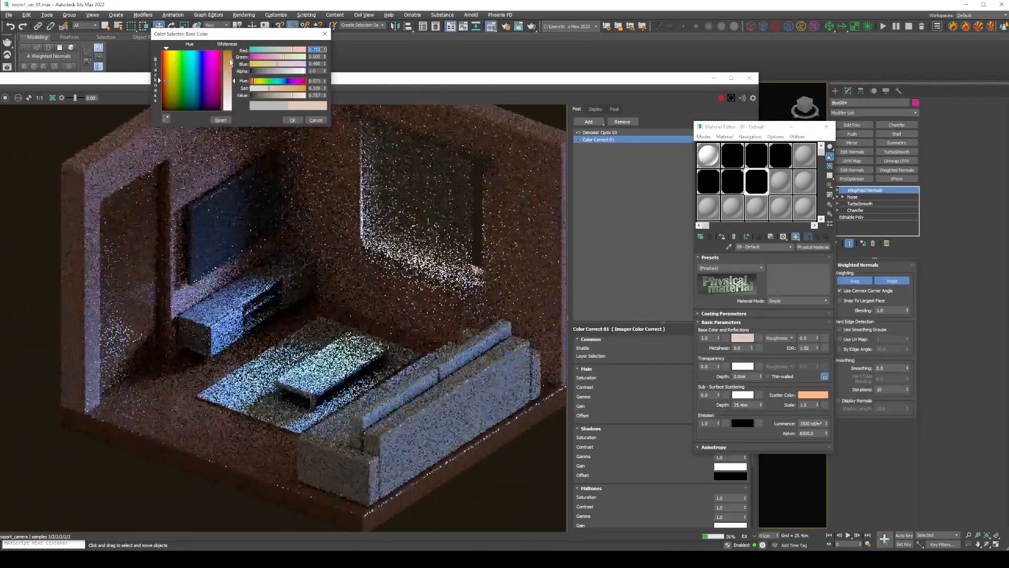
pyautogui.moveTo(269, 88); pyautogui.dragTo(300, 90)
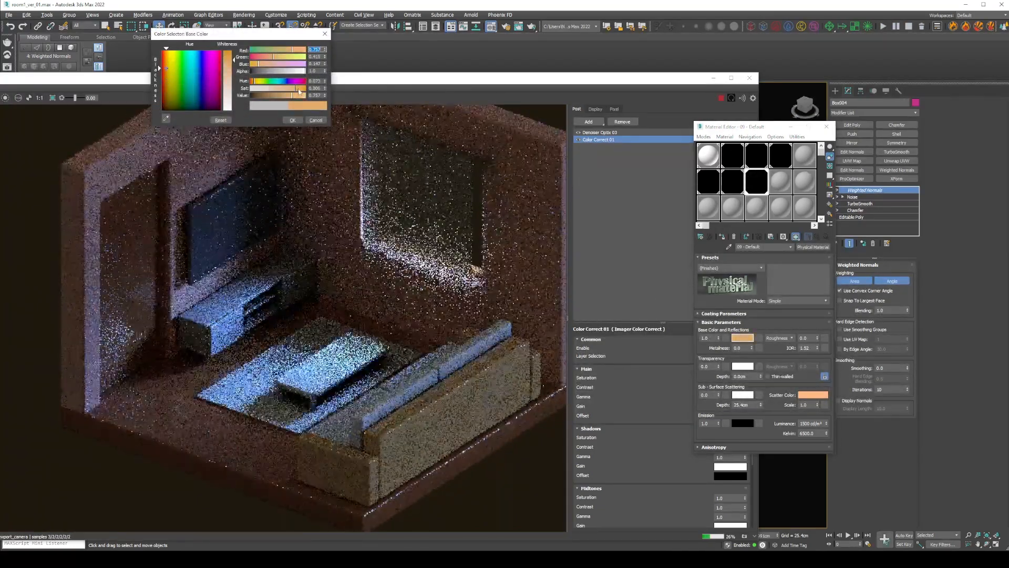
pyautogui.click(293, 120)
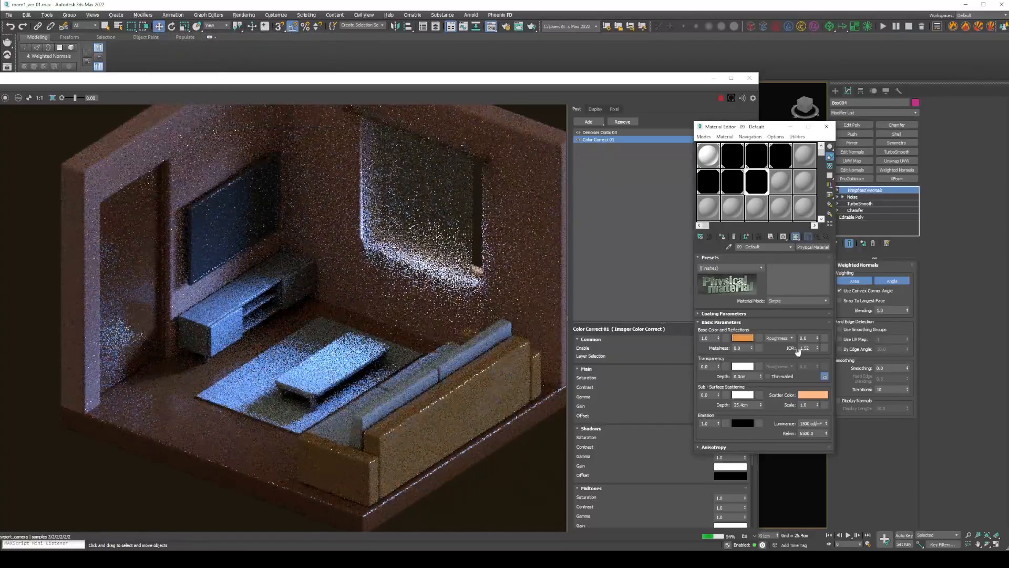
# Set the sofa material's roughness to 0.3 and assign the same material to the sofa cushions
pyautogui.moveTo(813, 338); pyautogui.dragTo(791, 339)
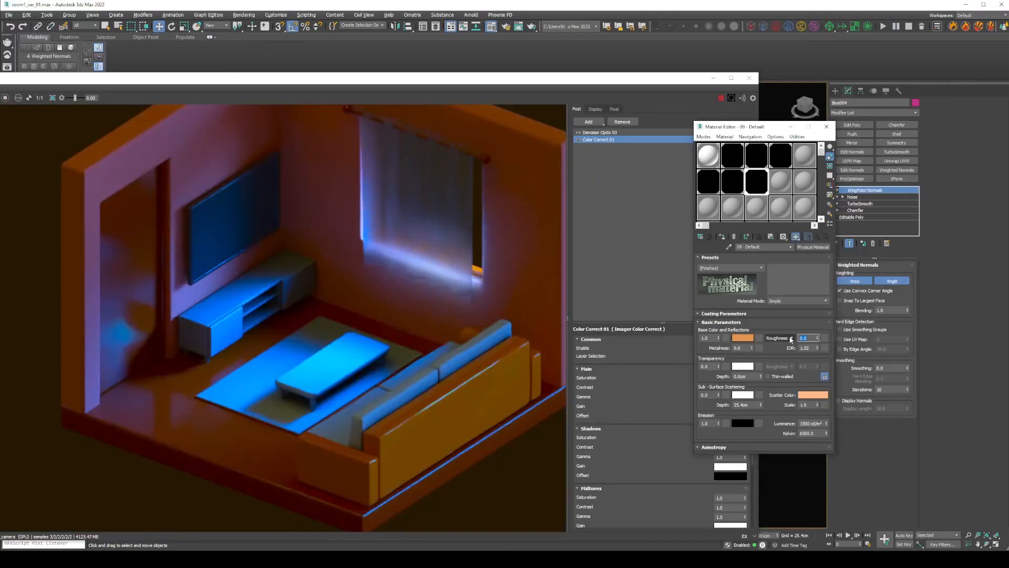
pyautogui.press('Return')
pyautogui.click(531, 286)
pyautogui.click(774, 126)
pyautogui.click(722, 237)
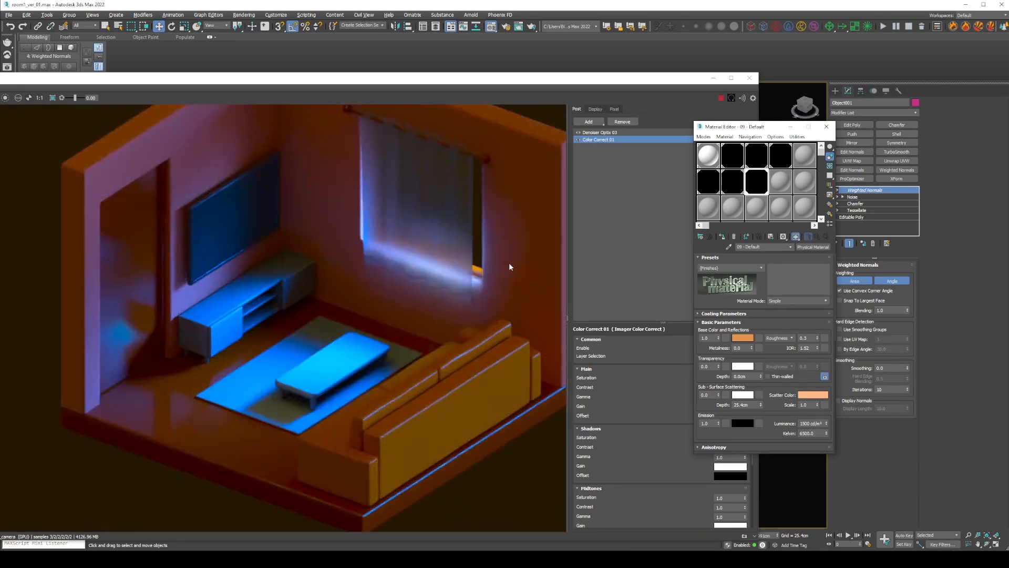
# Assign the 10 - Default material to the rug and set its roughness to 0.9
pyautogui.click(316, 353)
pyautogui.click(781, 182)
pyautogui.click(722, 236)
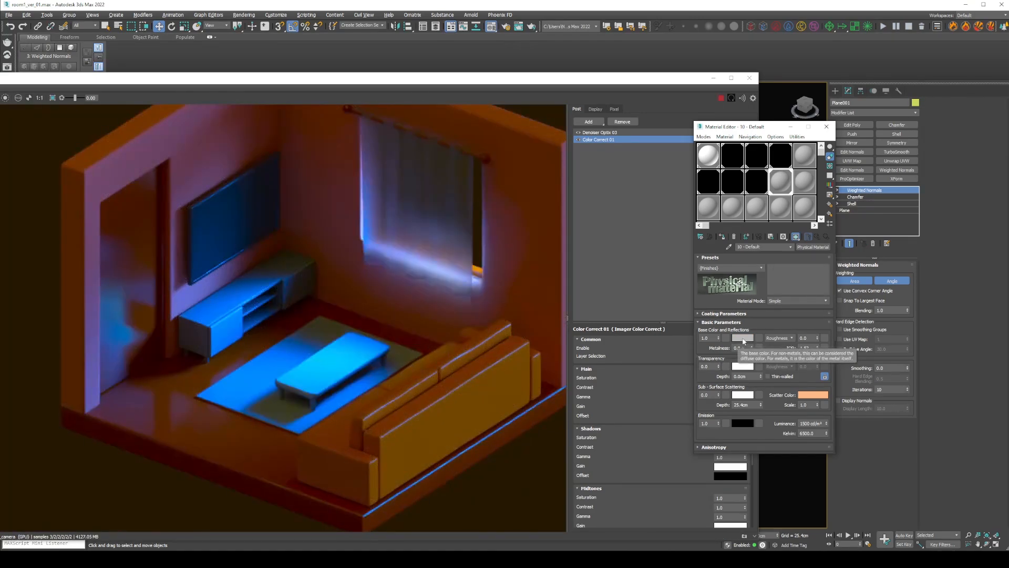
pyautogui.doubleClick(804, 338)
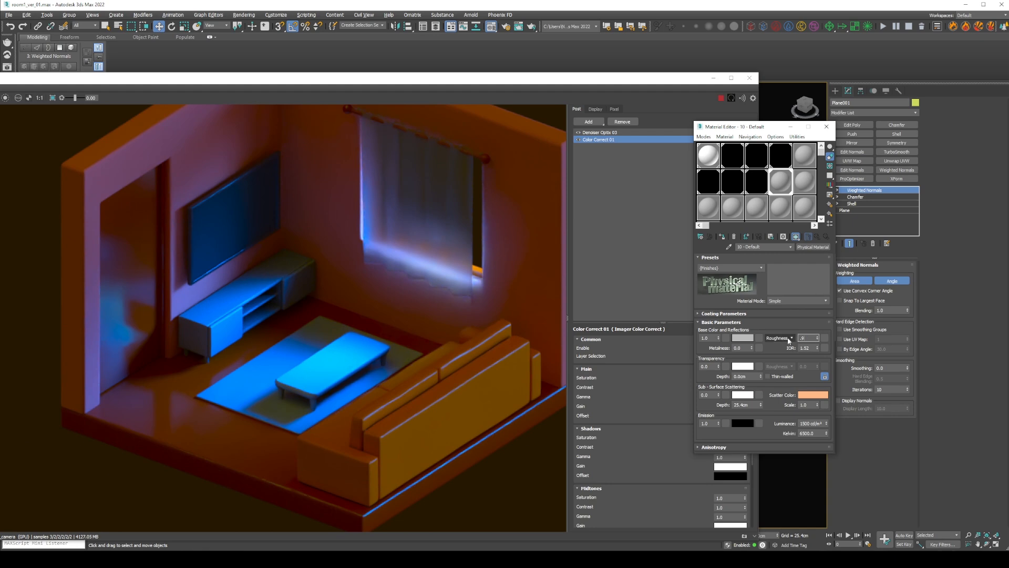
pyautogui.write('.9')
pyautogui.press('Return')
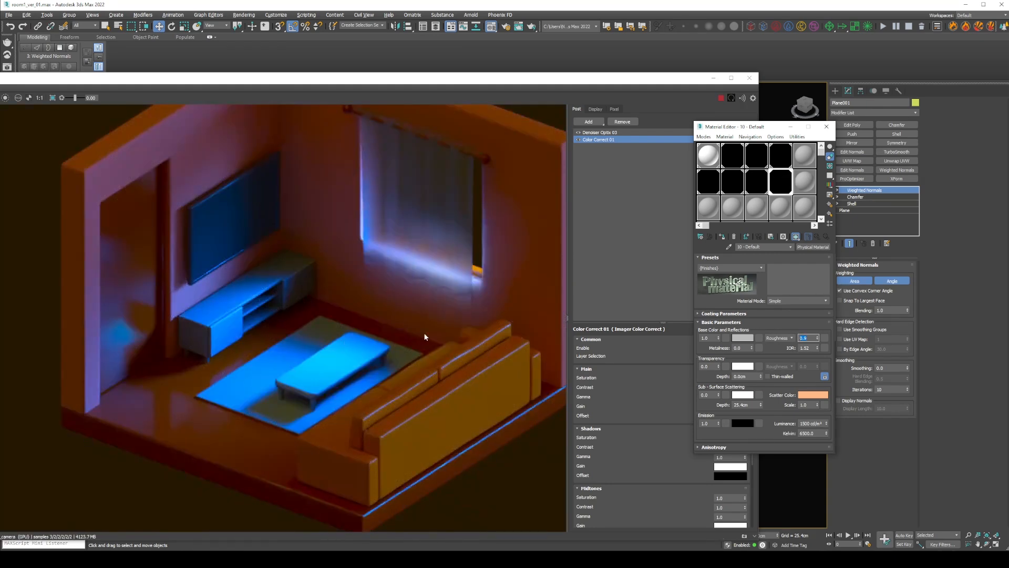
# Assign the 11 - Default material to the coffee table and give it a brownish-orange base color
pyautogui.click(360, 355)
pyautogui.click(805, 182)
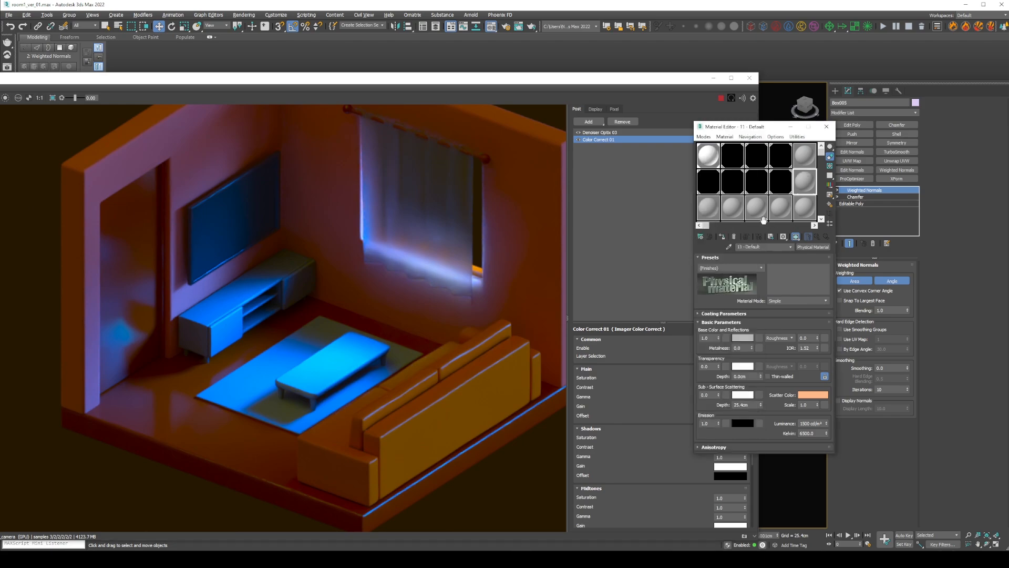
pyautogui.click(722, 237)
pyautogui.click(741, 337)
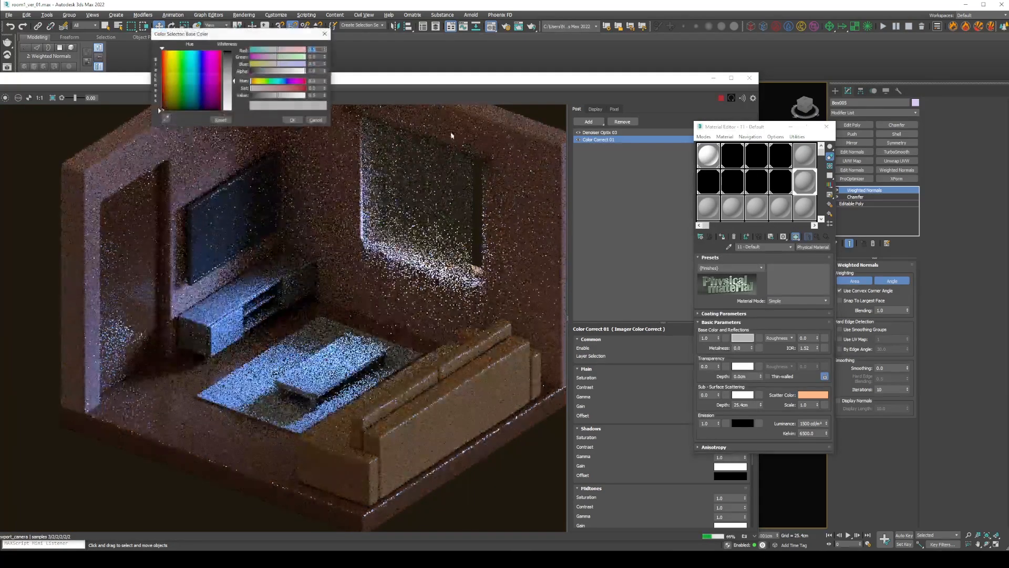
pyautogui.click(166, 96)
pyautogui.moveTo(238, 77); pyautogui.dragTo(237, 74)
pyautogui.moveTo(265, 88); pyautogui.dragTo(299, 89)
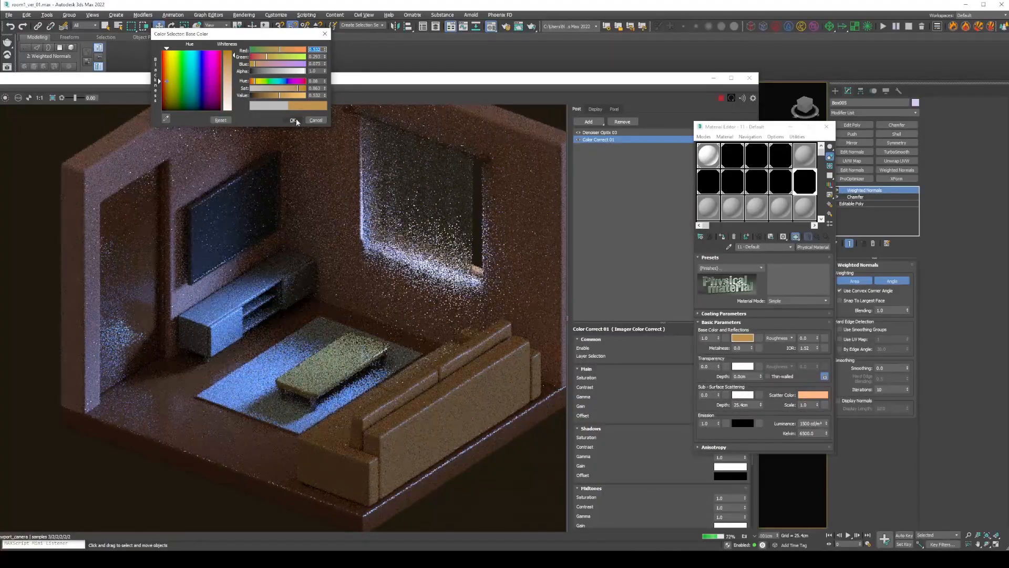
pyautogui.click(295, 119)
# Set the coffee table material's roughness to 0.2 and assign the same material to the TV stand
pyautogui.doubleClick(812, 339)
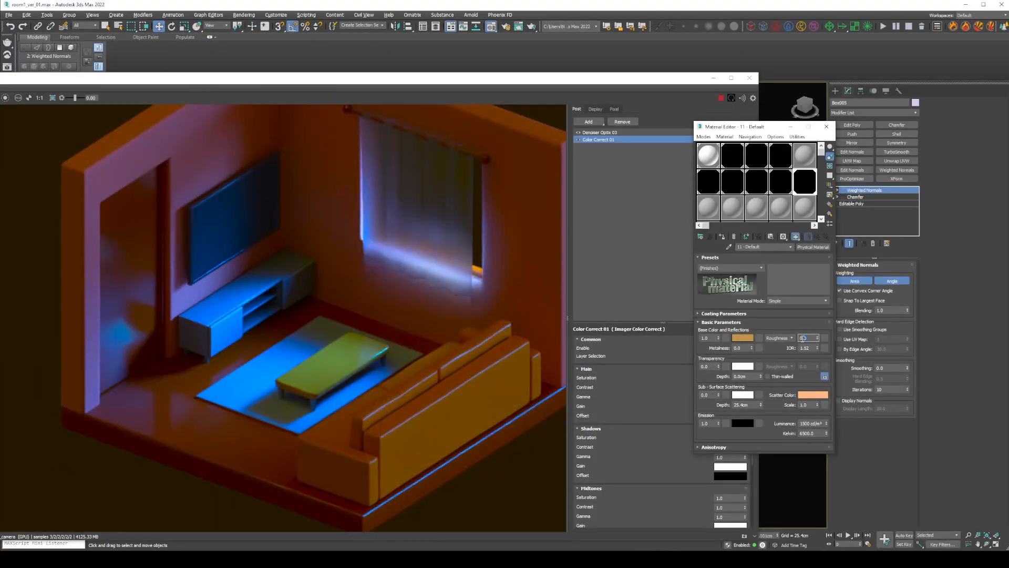
pyautogui.press('Return')
pyautogui.click(258, 280)
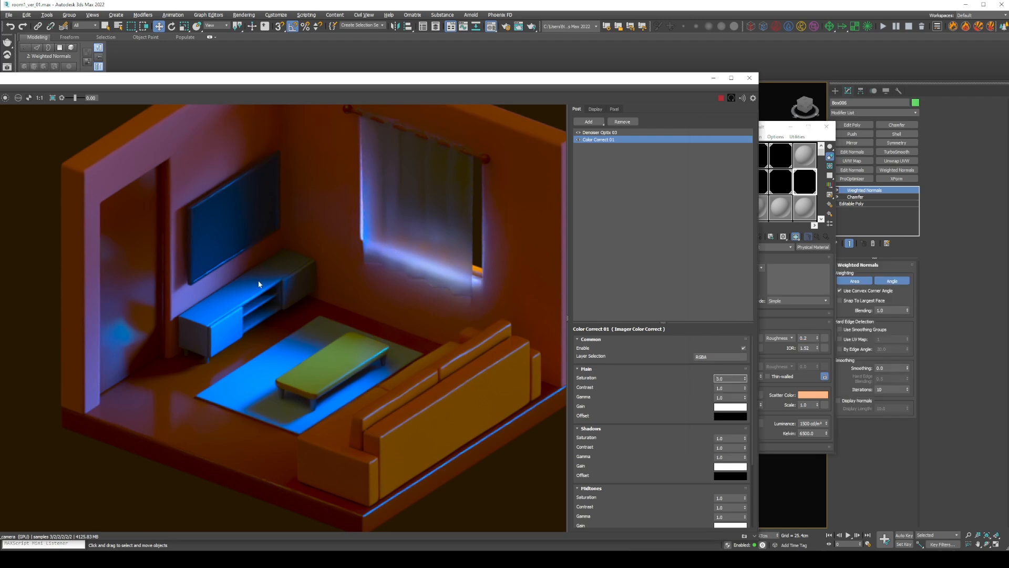
pyautogui.click(773, 127)
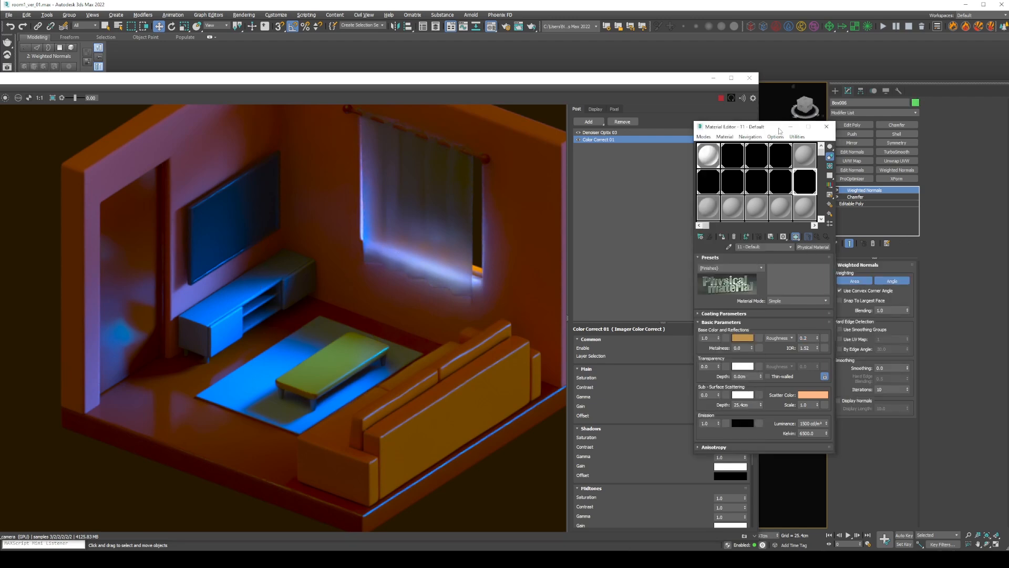
pyautogui.click(722, 237)
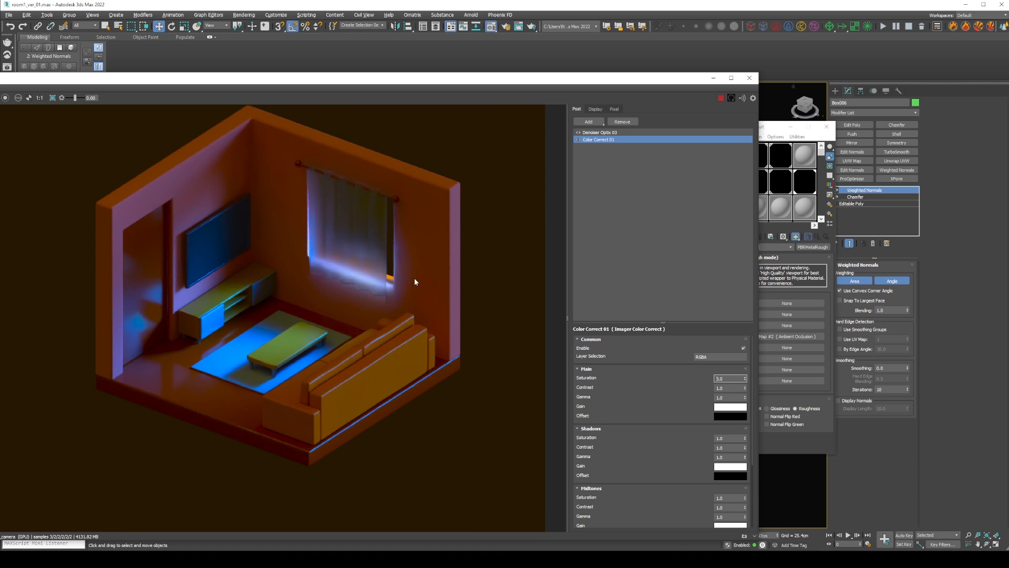
# Switch to Notepad to review the outline items on lights, material setup and final render adjustment, and minimize it
pyautogui.click(429, 260)
pyautogui.hotkey('alt', 'Tab')
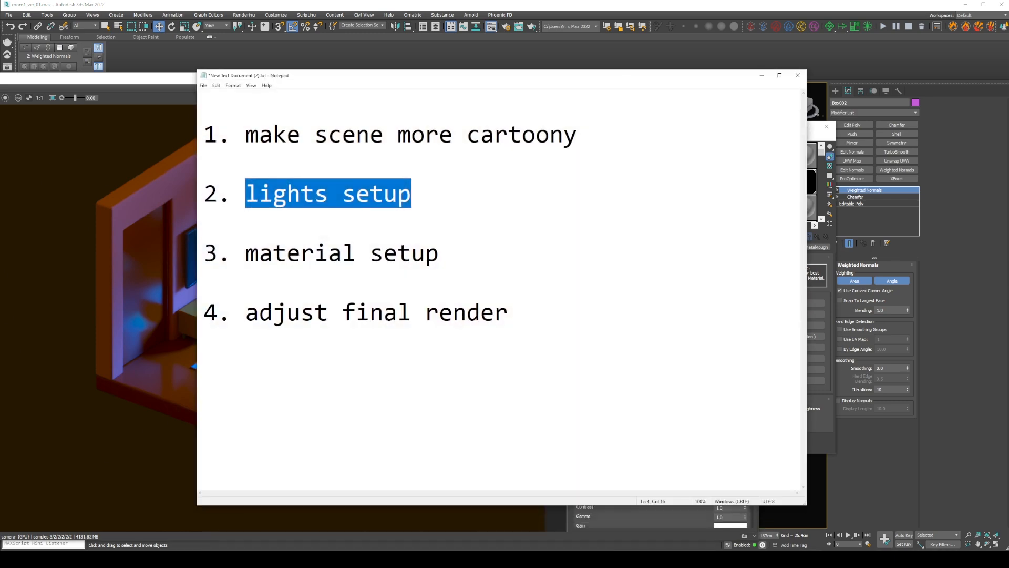
pyautogui.moveTo(259, 254); pyautogui.dragTo(361, 254)
pyautogui.moveTo(246, 312); pyautogui.dragTo(495, 312)
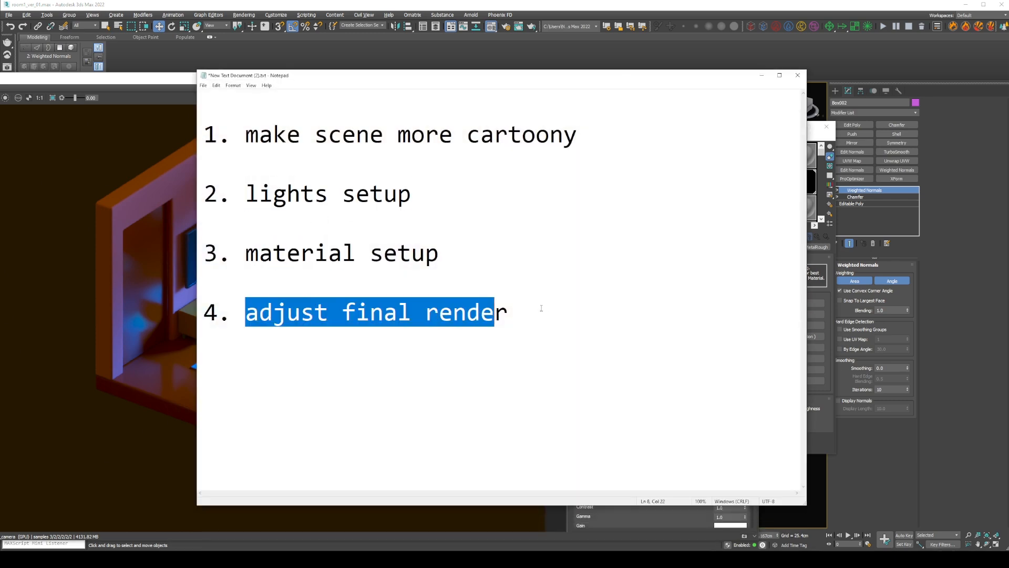
pyautogui.click(509, 313)
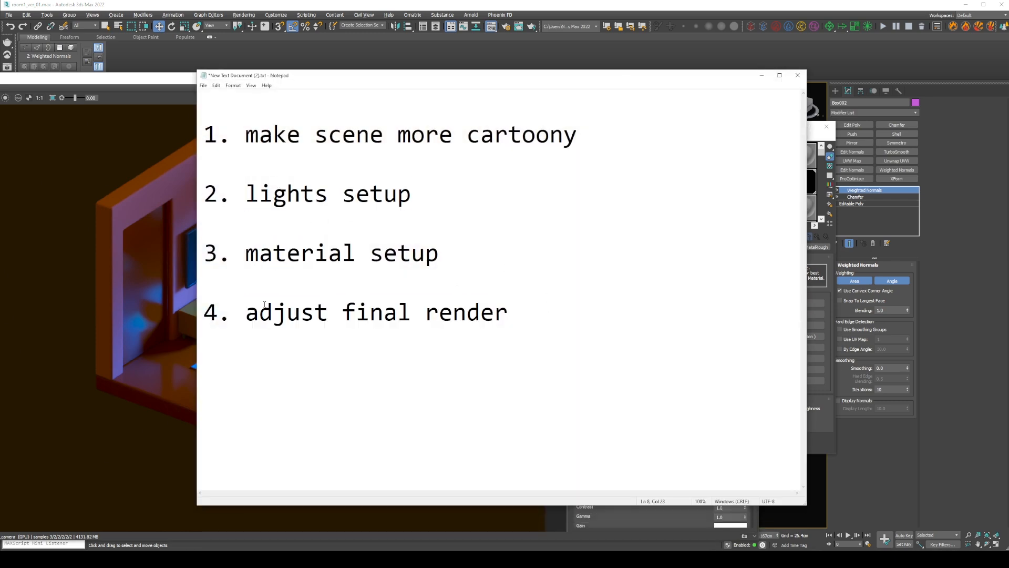
pyautogui.moveTo(205, 195); pyautogui.dragTo(550, 317)
pyautogui.click(626, 254)
pyautogui.click(761, 76)
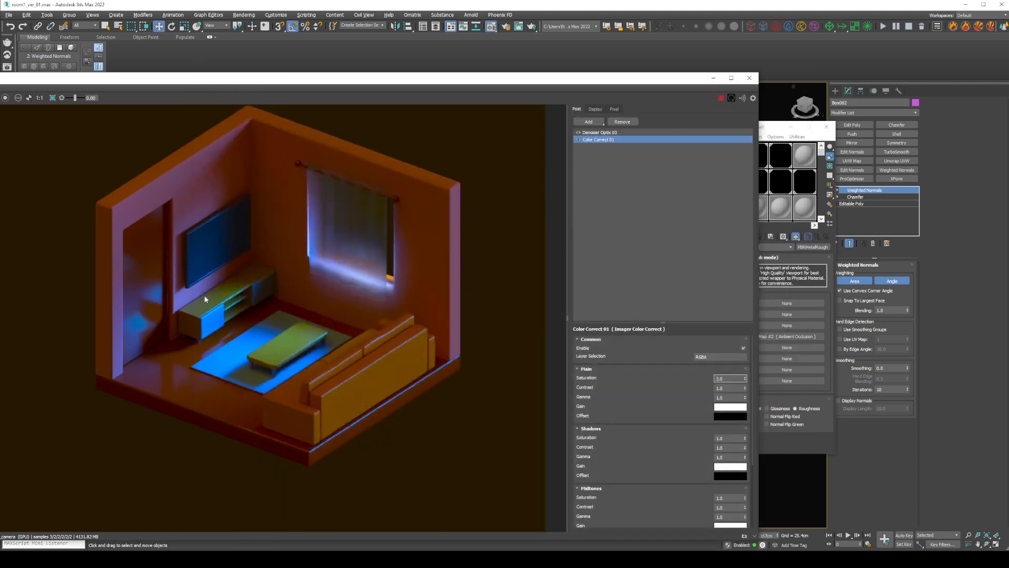
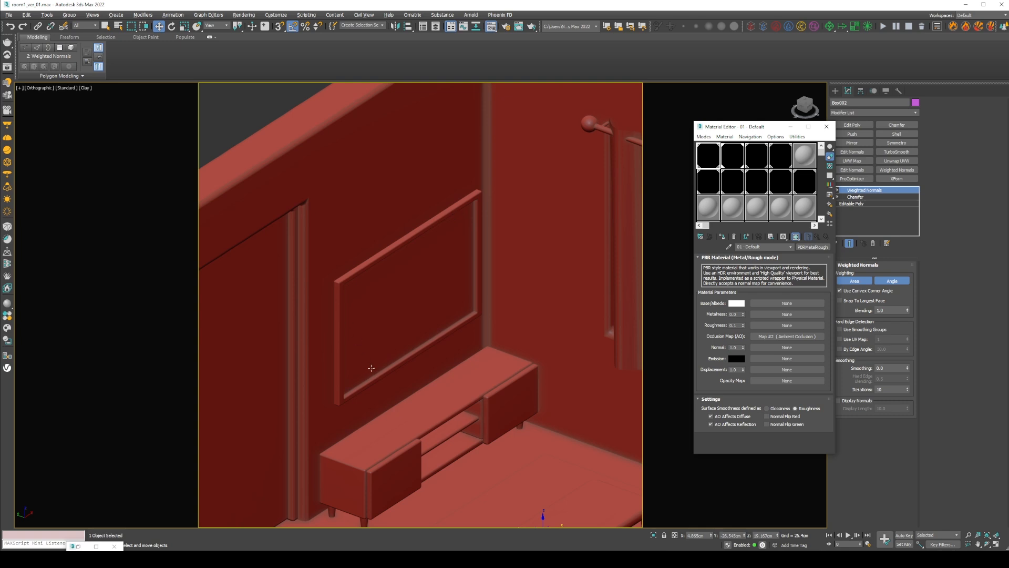
# Hide every object except the TV and orbit to face its flat side
pyautogui.click(26, 15)
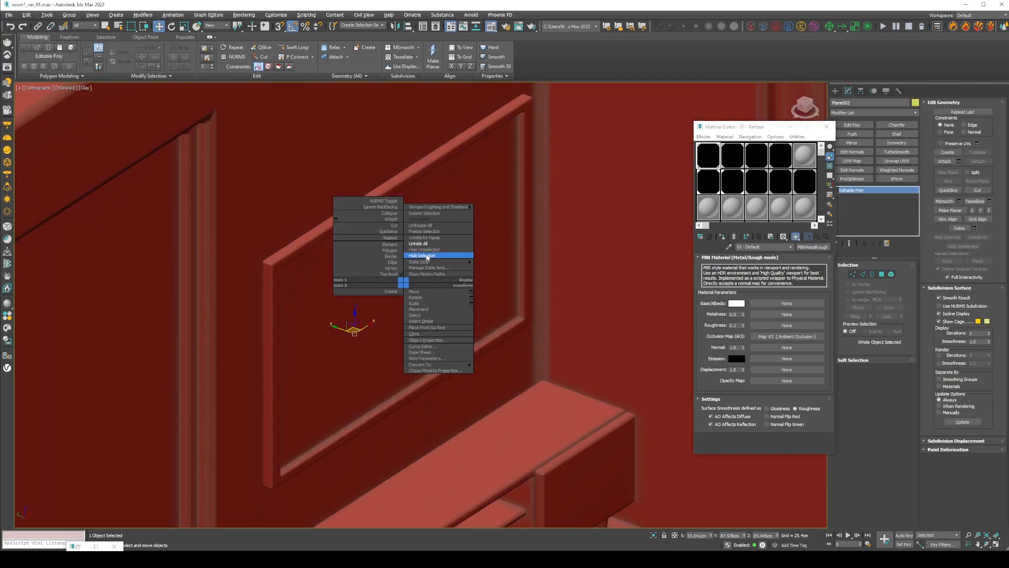
pyautogui.click(426, 250)
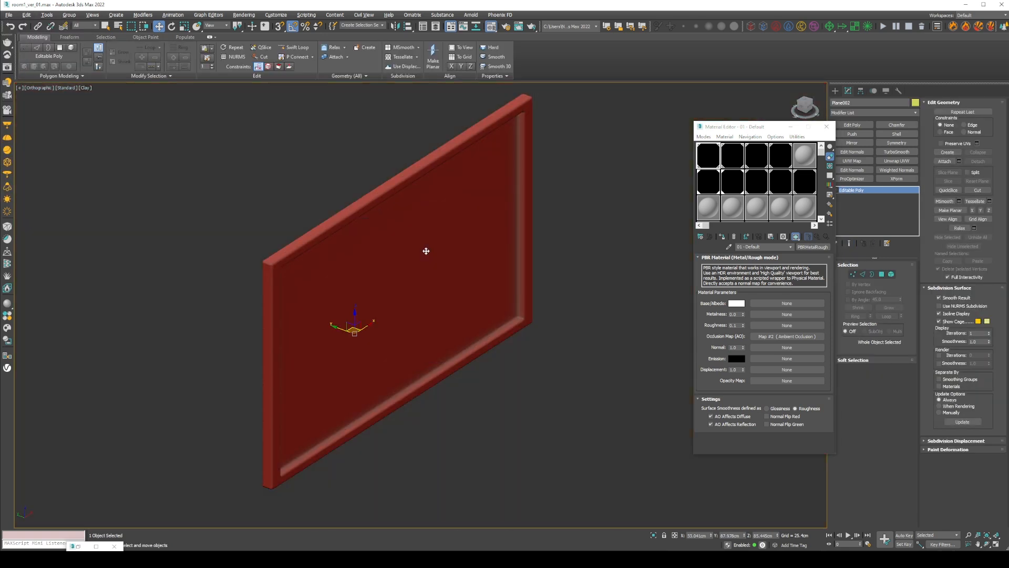
pyautogui.keyDown('alt'); pyautogui.moveTo(409, 254); pyautogui.dragTo(472, 242, button='middle'); pyautogui.keyUp('alt')
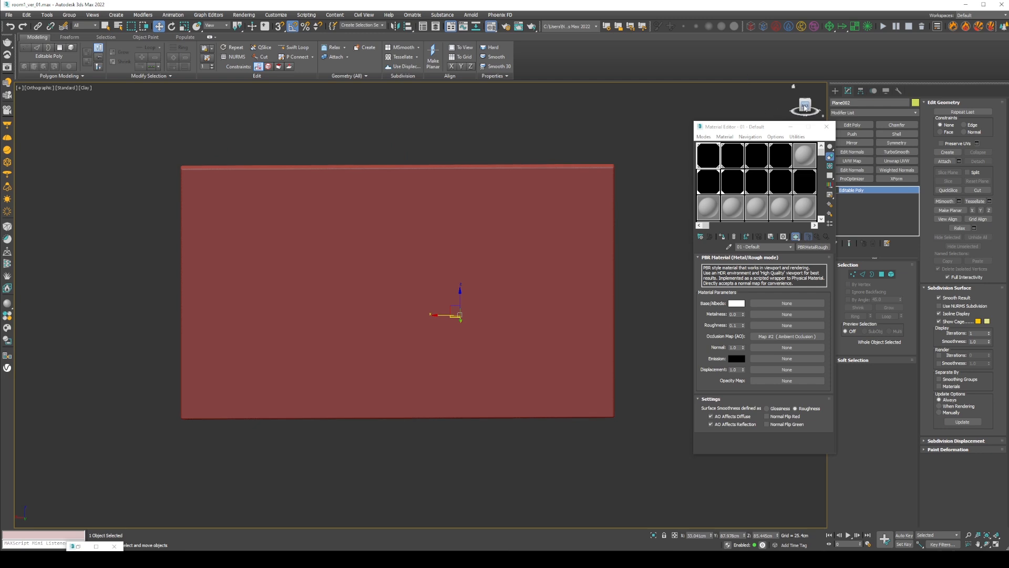
# Try to place an Arnold light over the TV in the Back view
pyautogui.click(805, 107)
pyautogui.moveTo(772, 129); pyautogui.dragTo(728, 141)
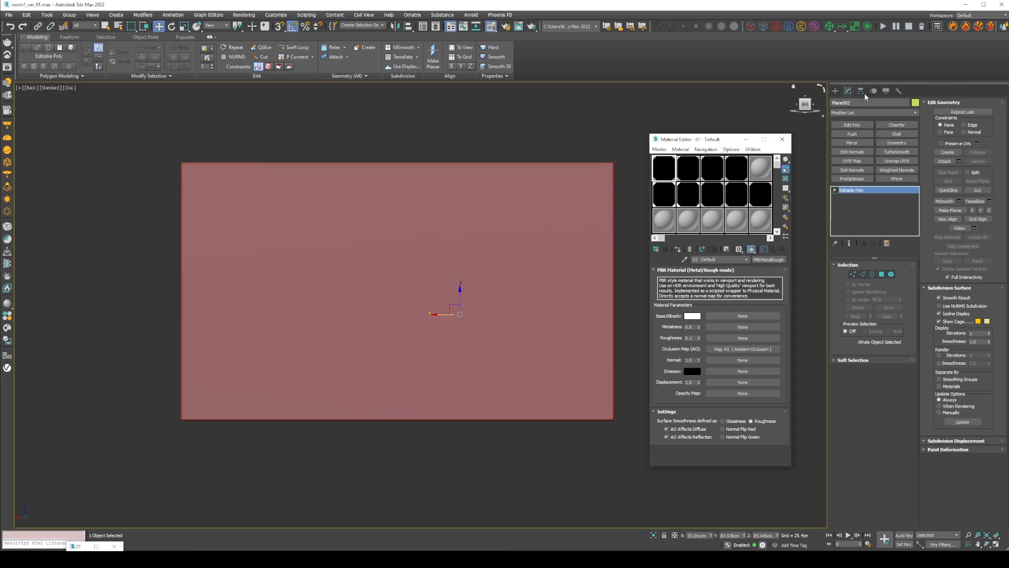
pyautogui.click(835, 90)
pyautogui.click(855, 103)
pyautogui.click(872, 143)
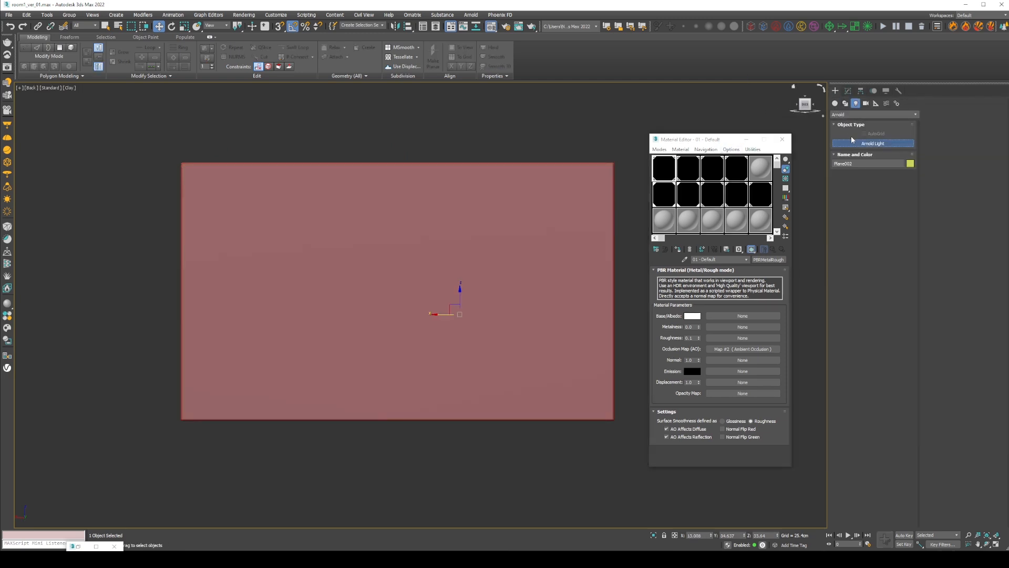
pyautogui.click(531, 180)
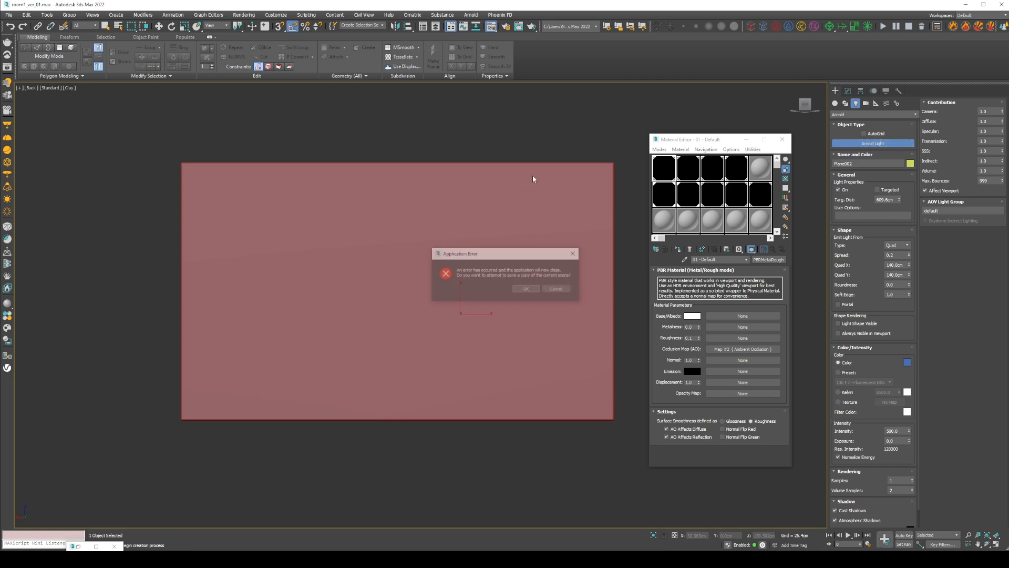
# Decline saving a scene copy, close the error report without sending it, and relaunch 3ds Max 2022
pyautogui.click(549, 290)
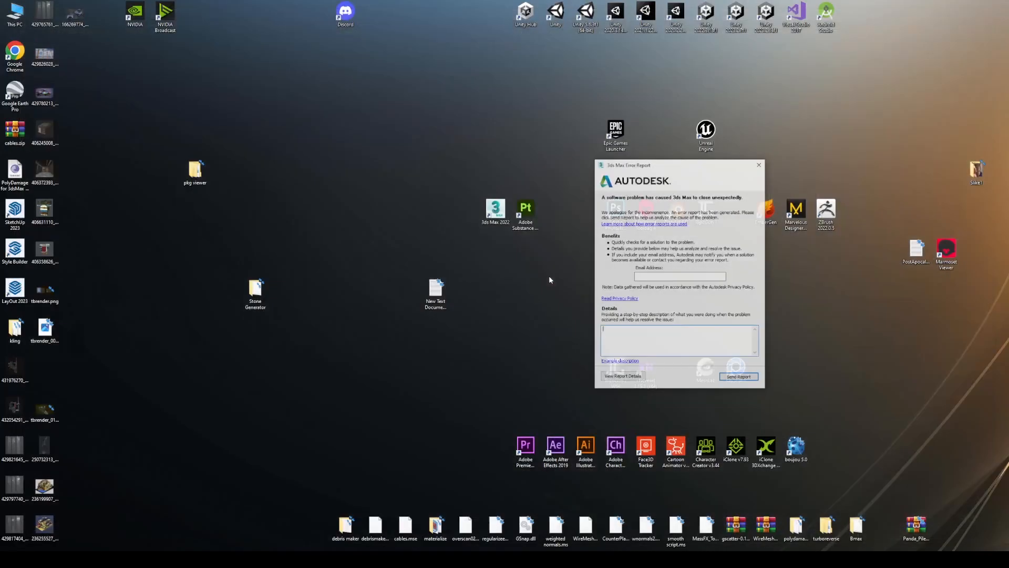
pyautogui.click(759, 164)
pyautogui.click(737, 294)
pyautogui.doubleClick(494, 209)
pyautogui.click(383, 167)
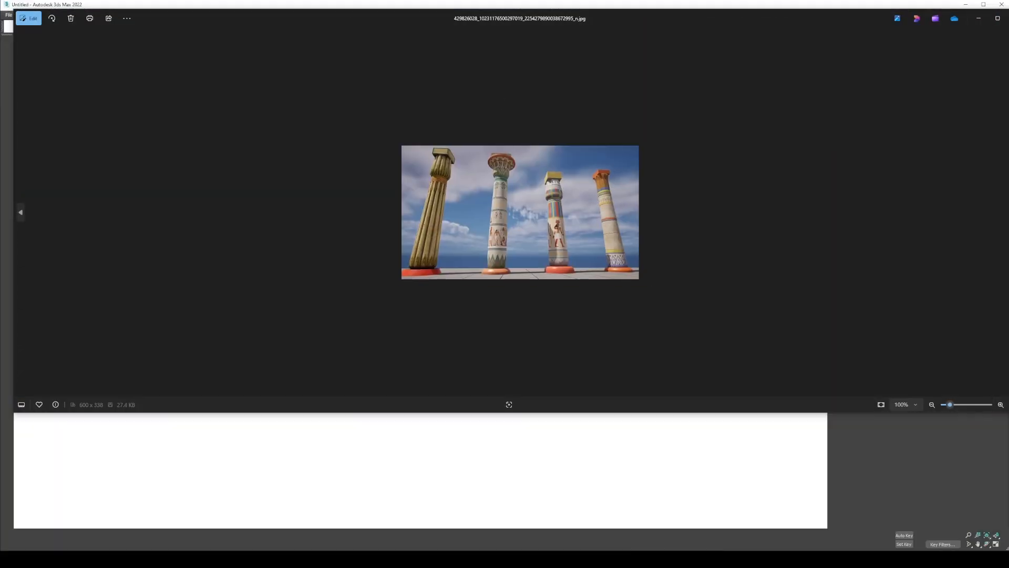
pyautogui.scroll(5, 536, 293)
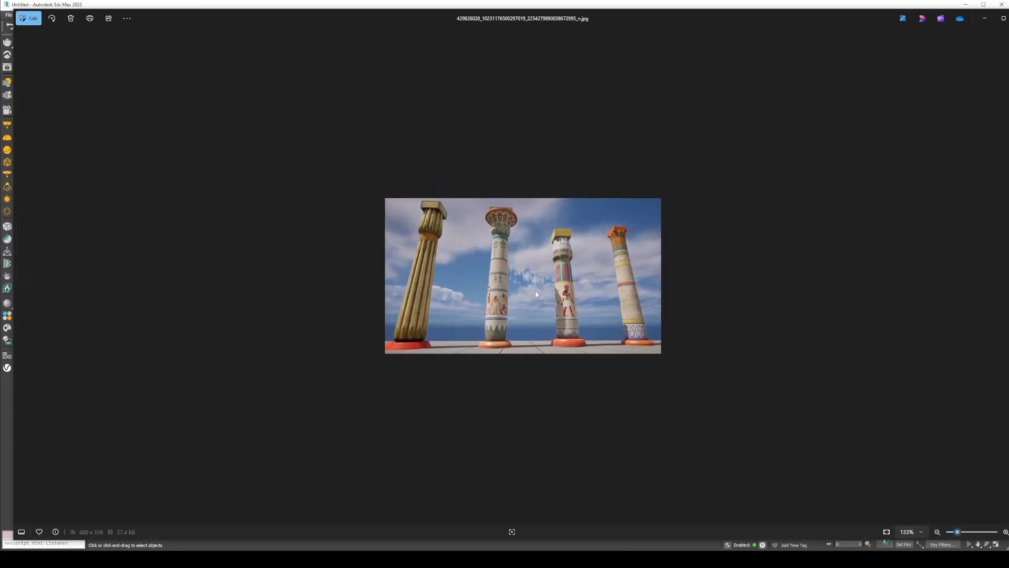
pyautogui.scroll(1, 535, 290)
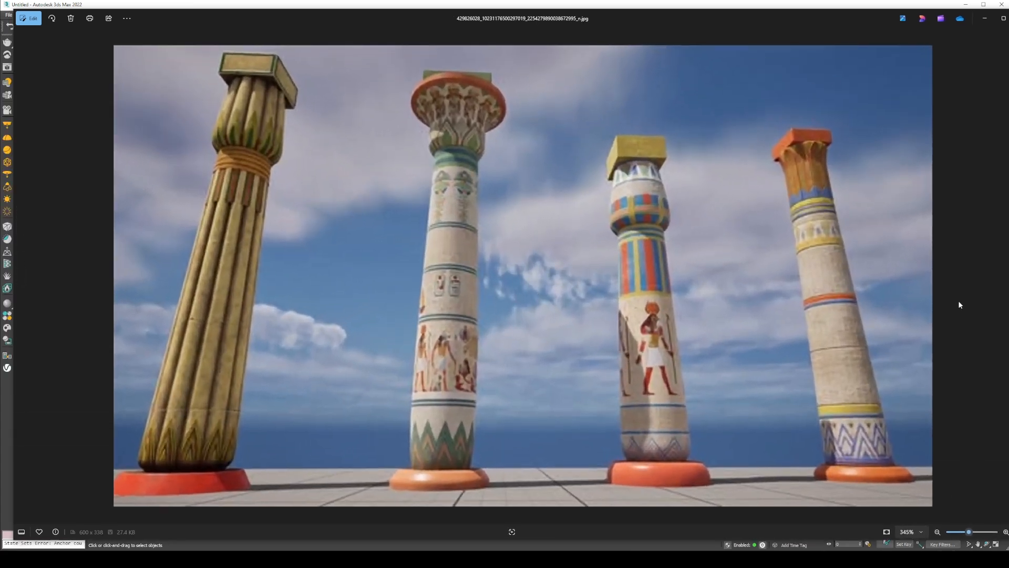
pyautogui.press('Right')
pyautogui.press('Right')
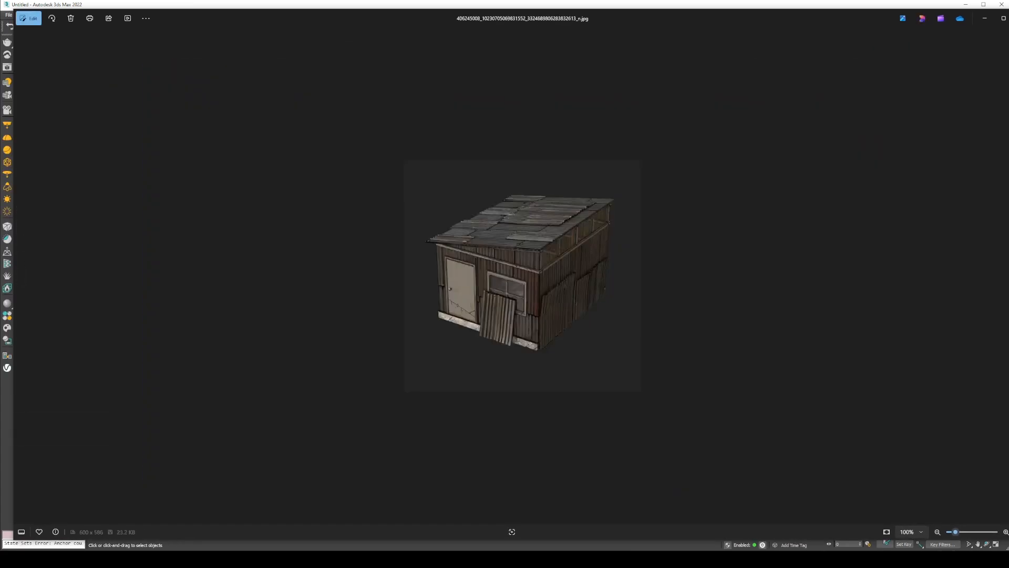
pyautogui.press('Right')
pyautogui.press('Right')
pyautogui.press('Right')
pyautogui.press('Right')
pyautogui.press('Right')
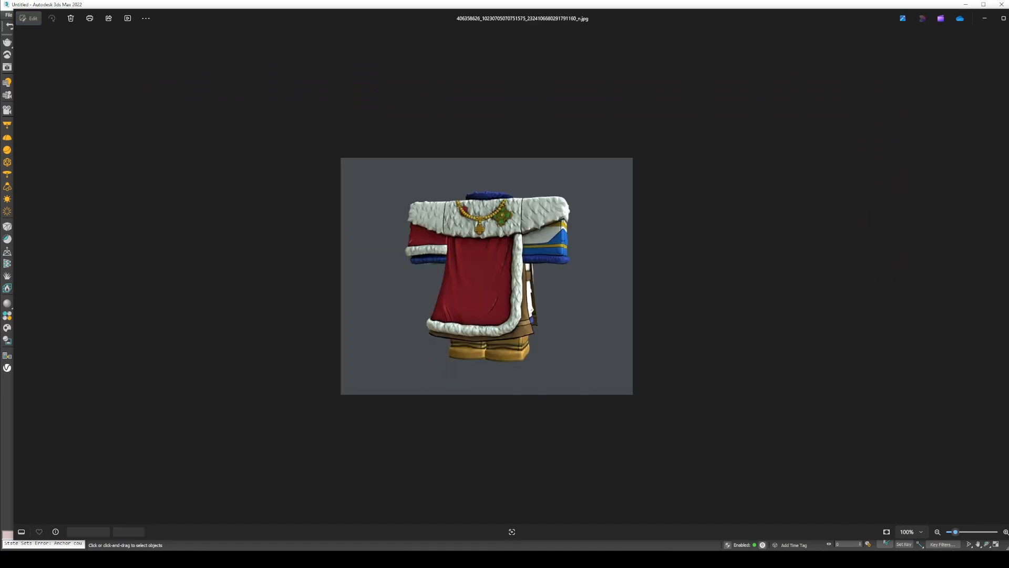
pyautogui.press('Right')
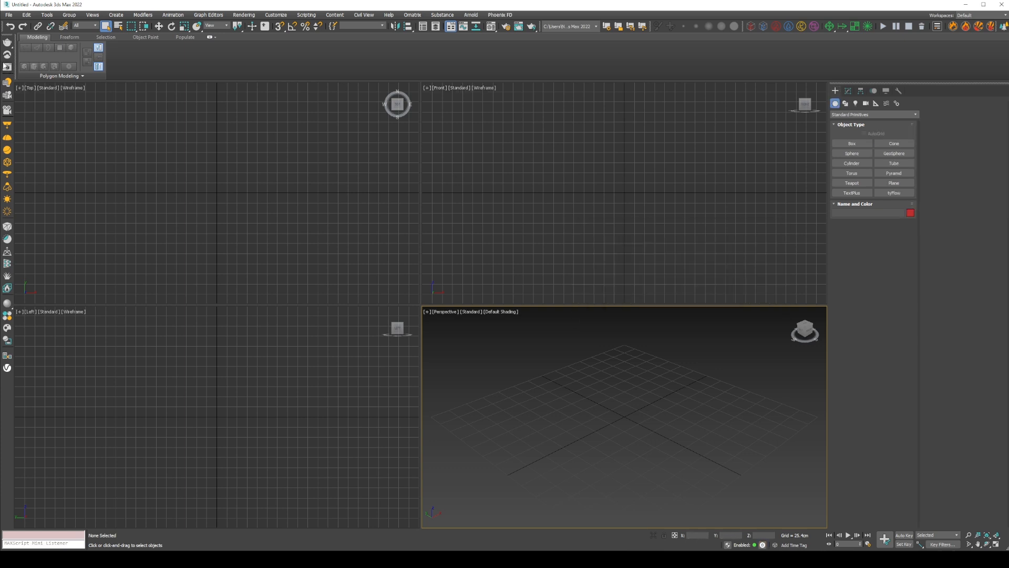
# Reopen the recent scene room1_ver_01.max
pyautogui.click(8, 14)
pyautogui.moveTo(25, 55)
pyautogui.click(140, 56)
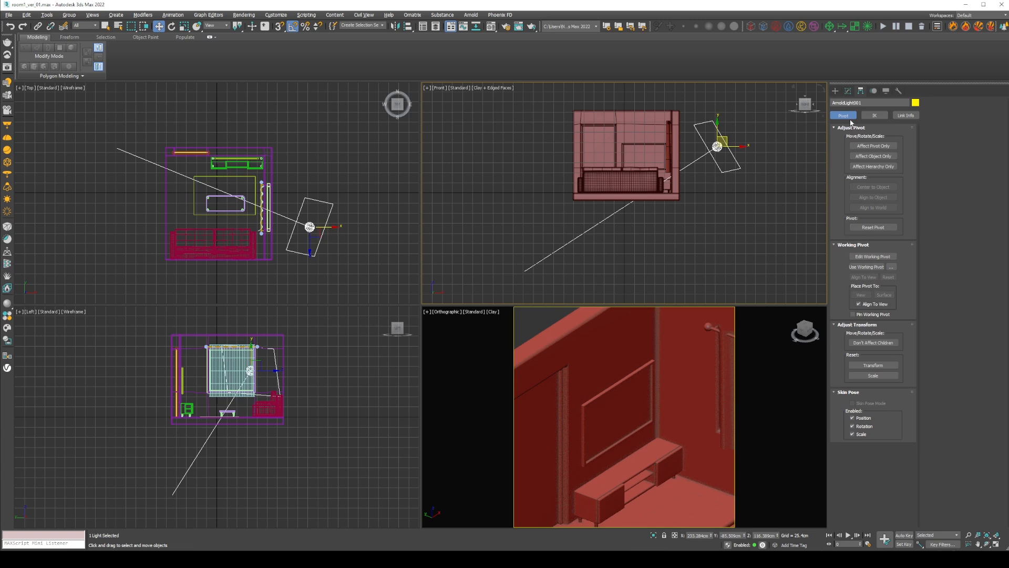
# Create a new untargeted Arnold quad light at floor level just outside the room near the sofa
pyautogui.click(848, 91)
pyautogui.click(835, 91)
pyautogui.click(841, 115)
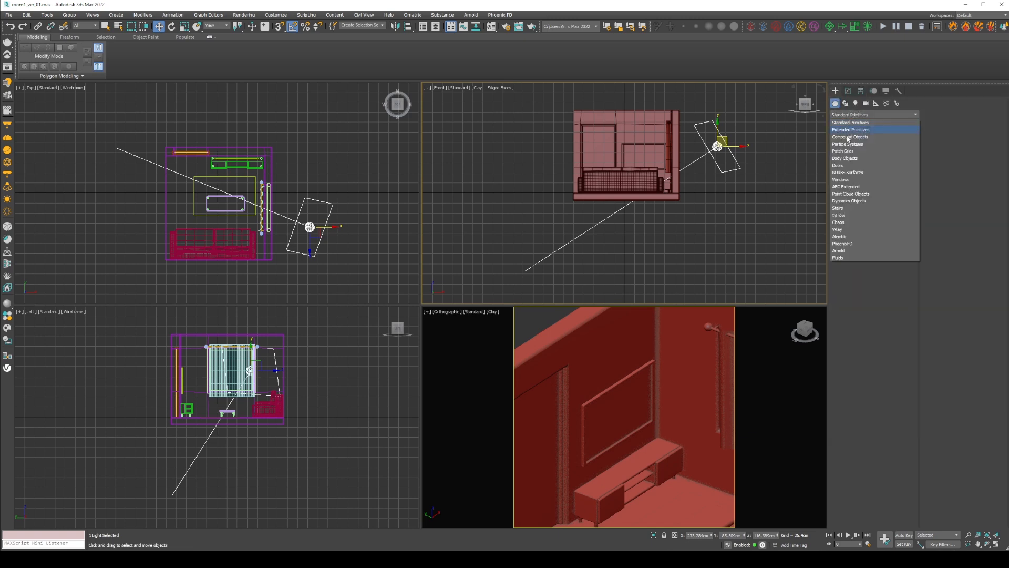
pyautogui.click(856, 103)
pyautogui.click(872, 115)
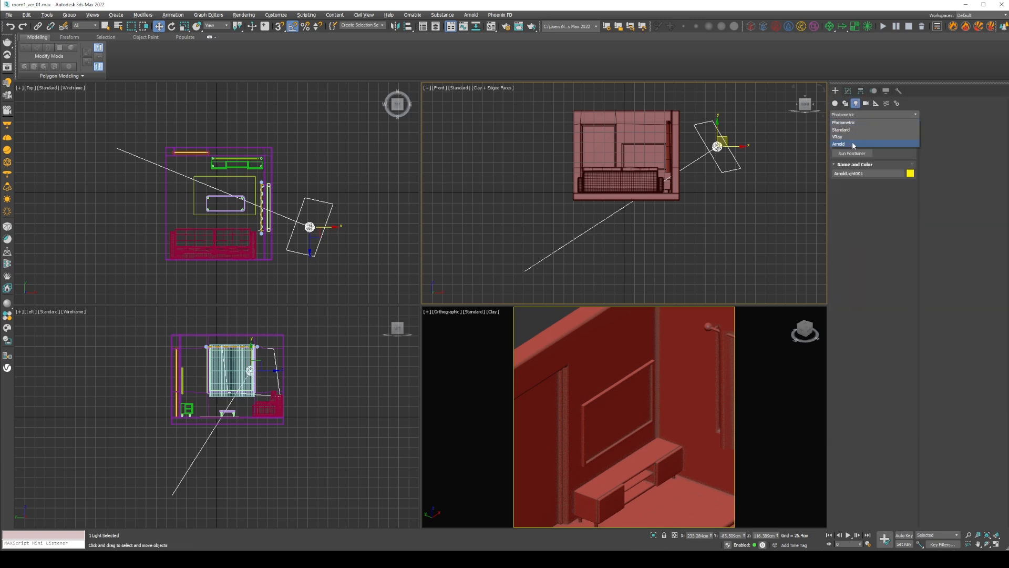
pyautogui.click(854, 140)
pyautogui.click(861, 143)
pyautogui.keyDown('alt'); pyautogui.moveTo(642, 208); pyautogui.dragTo(701, 232, button='middle'); pyautogui.keyUp('alt')
pyautogui.click(709, 235)
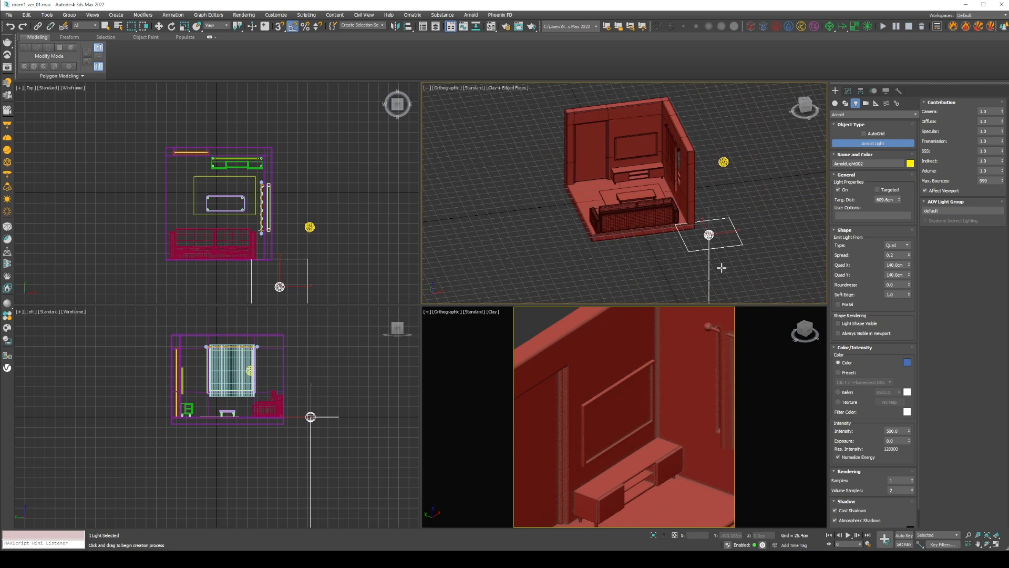
pyautogui.rightClick(719, 255)
# Move the new light behind the TV and isolate it together with the TV
pyautogui.moveTo(716, 230); pyautogui.dragTo(638, 146)
pyautogui.rightClick(638, 146)
pyautogui.click(644, 114)
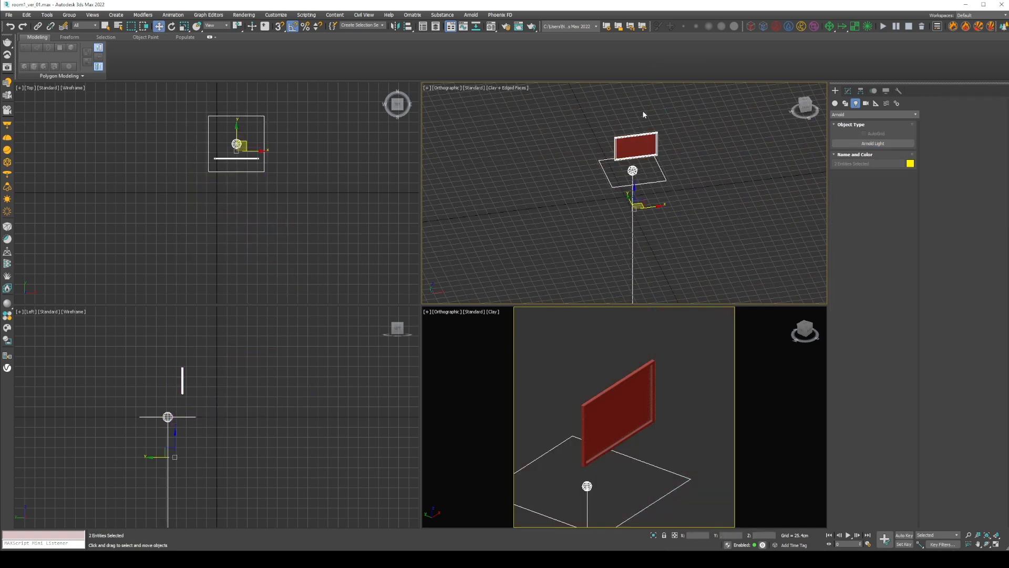
pyautogui.keyDown('alt'); pyautogui.moveTo(577, 233); pyautogui.dragTo(642, 215, button='middle'); pyautogui.keyUp('alt')
pyautogui.scroll(5, 637, 135)
pyautogui.moveTo(634, 131); pyautogui.dragTo(626, 167, button='middle')
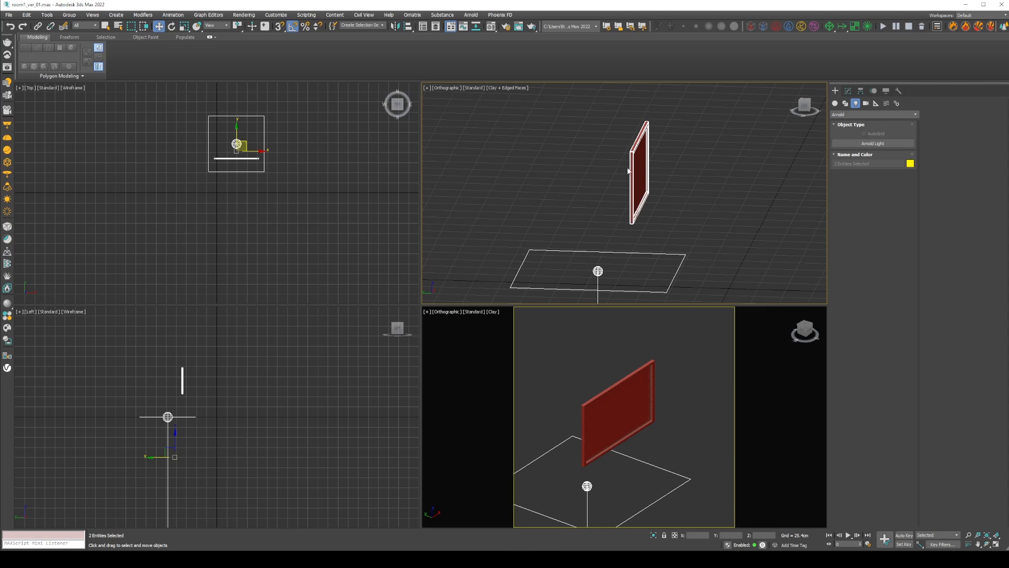
# Rotate the light to stand parallel to the TV, facing away from its back, and raise it to the TV's mid-height
pyautogui.click(637, 161)
pyautogui.keyDown('alt'); pyautogui.moveTo(709, 124); pyautogui.dragTo(720, 162, button='middle'); pyautogui.keyUp('alt')
pyautogui.click(802, 106)
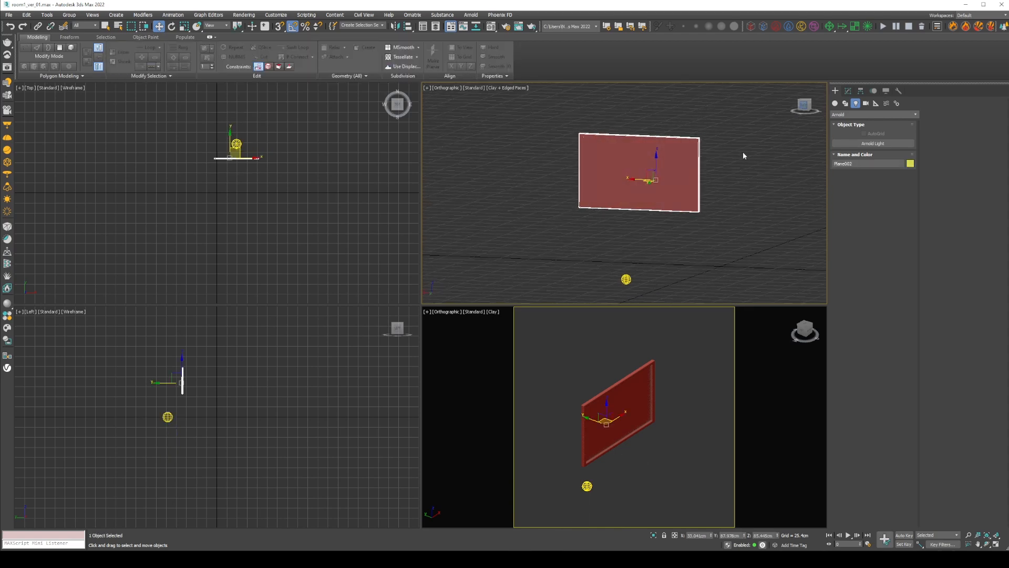
pyautogui.click(639, 275)
pyautogui.scroll(2, 626, 250)
pyautogui.press('e')
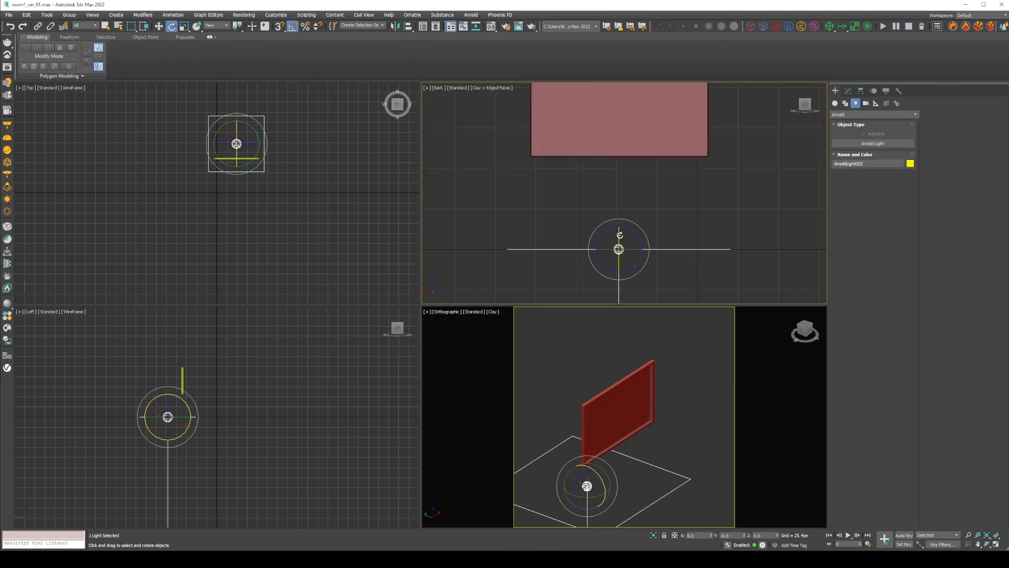
pyautogui.moveTo(619, 239); pyautogui.dragTo(636, 75)
pyautogui.press('w')
pyautogui.moveTo(639, 87); pyautogui.dragTo(646, 172, button='middle')
# Shrink the light to a thin strip with Quad X about 100.63 cm and Quad Y about 1.872 cm
pyautogui.click(848, 92)
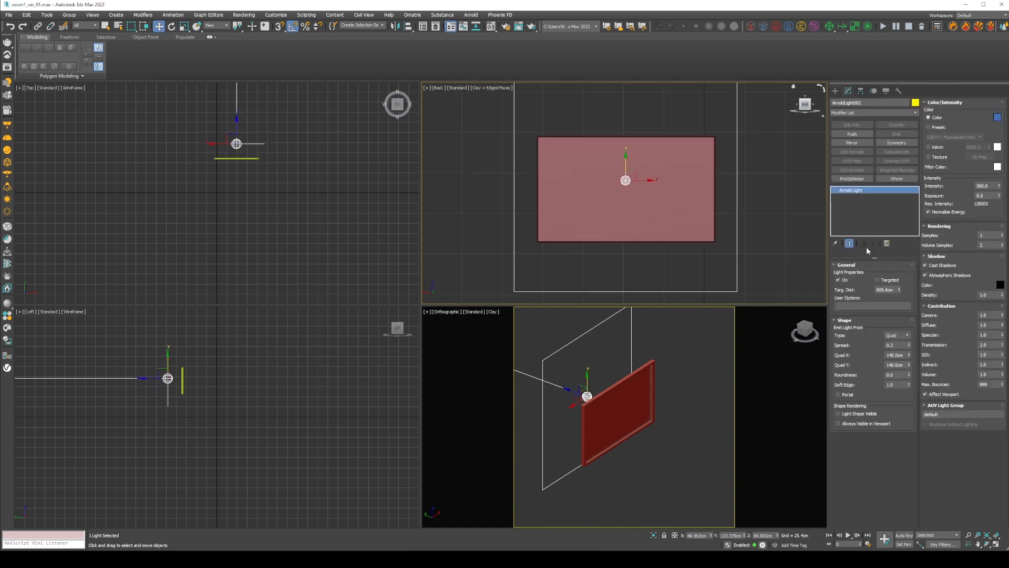
pyautogui.moveTo(909, 355); pyautogui.dragTo(912, 393)
pyautogui.doubleClick(902, 365)
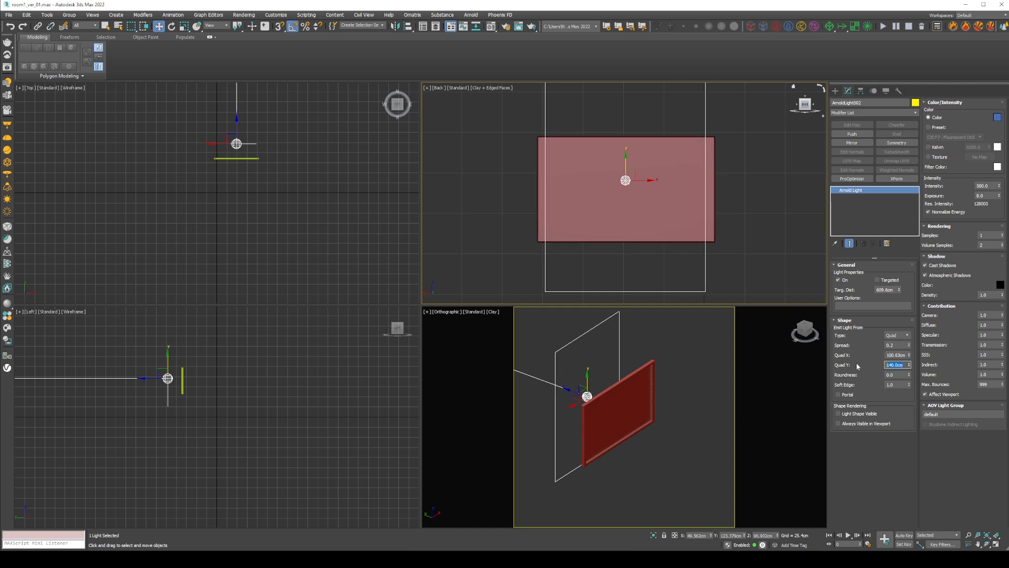
pyautogui.write('10')
pyautogui.press('Return')
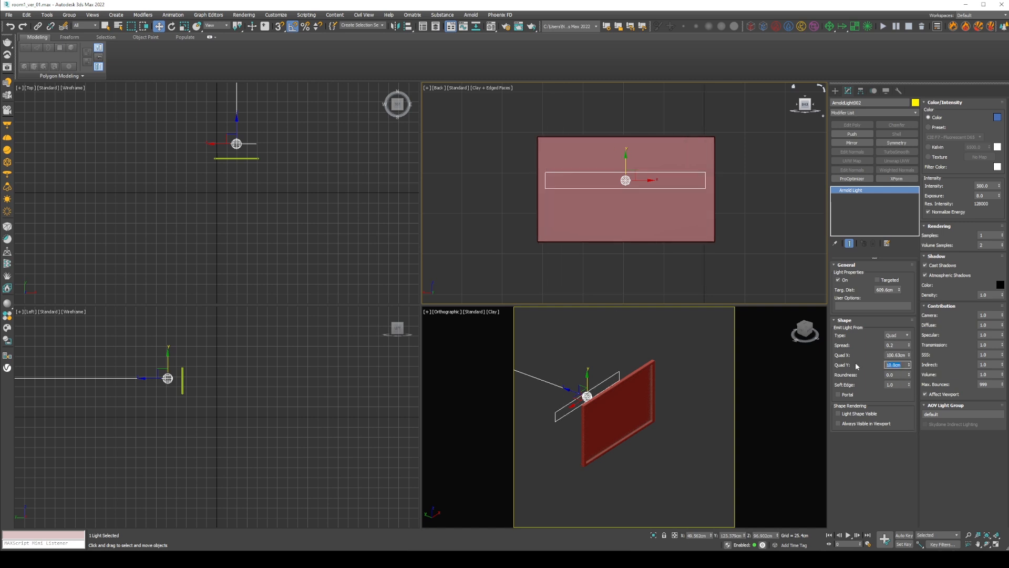
pyautogui.moveTo(910, 367); pyautogui.dragTo(910, 383)
pyautogui.scroll(5, 628, 179)
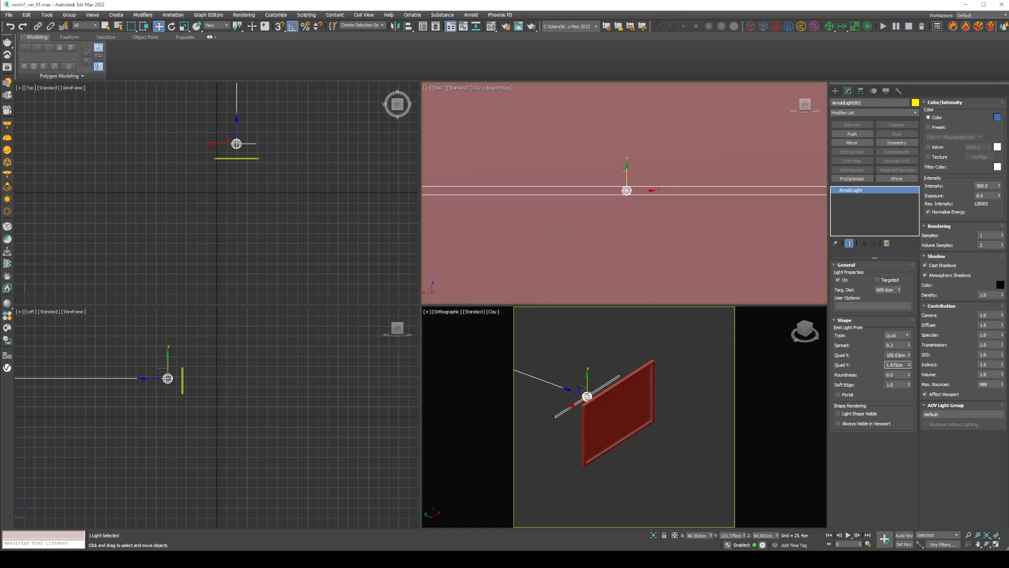
# Raise the strip light to the TV's upper edge and reduce its target distance to 2.54 cm
pyautogui.moveTo(624, 174); pyautogui.dragTo(625, 78)
pyautogui.scroll(-5, 639, 171)
pyautogui.keyDown('alt'); pyautogui.moveTo(640, 169); pyautogui.dragTo(588, 189, button='middle'); pyautogui.keyUp('alt')
pyautogui.moveTo(589, 188); pyautogui.dragTo(486, 204, button='middle')
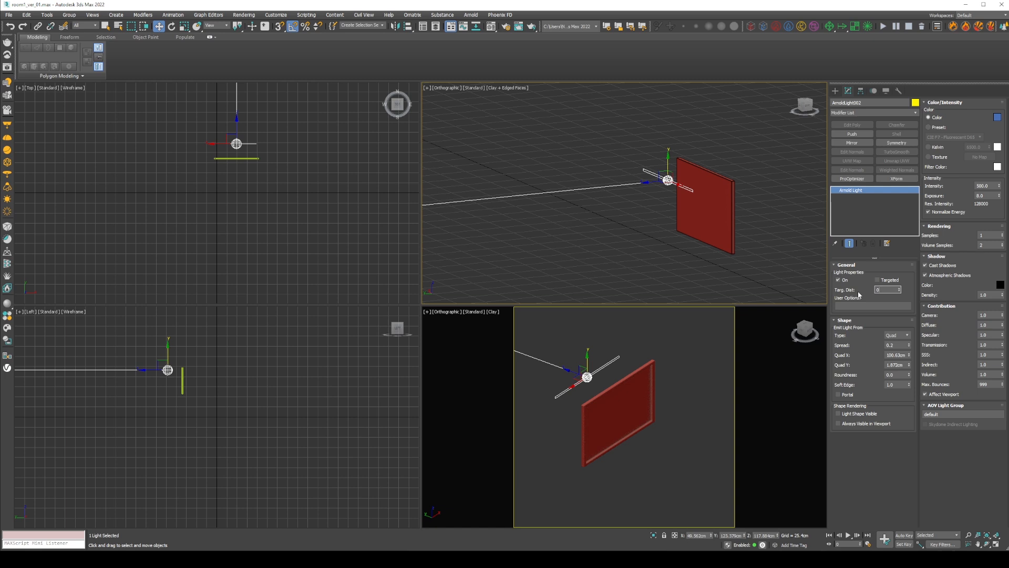
pyautogui.press('Return')
# Slide the strip light close to the back of the TV and bring back the hidden room objects
pyautogui.keyDown('alt'); pyautogui.moveTo(644, 205); pyautogui.dragTo(676, 181, button='middle'); pyautogui.keyUp('alt')
pyautogui.moveTo(676, 181); pyautogui.dragTo(753, 185)
pyautogui.rightClick(748, 178)
pyautogui.click(766, 146)
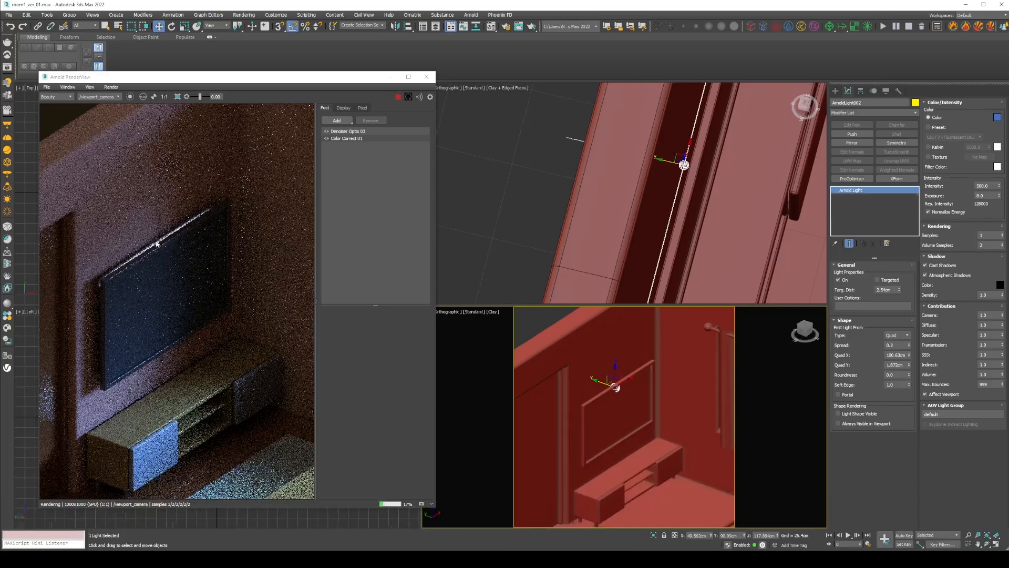
# Move the TV slightly away from the wall and inspect the light strip up close in the Arnold render
pyautogui.click(602, 384)
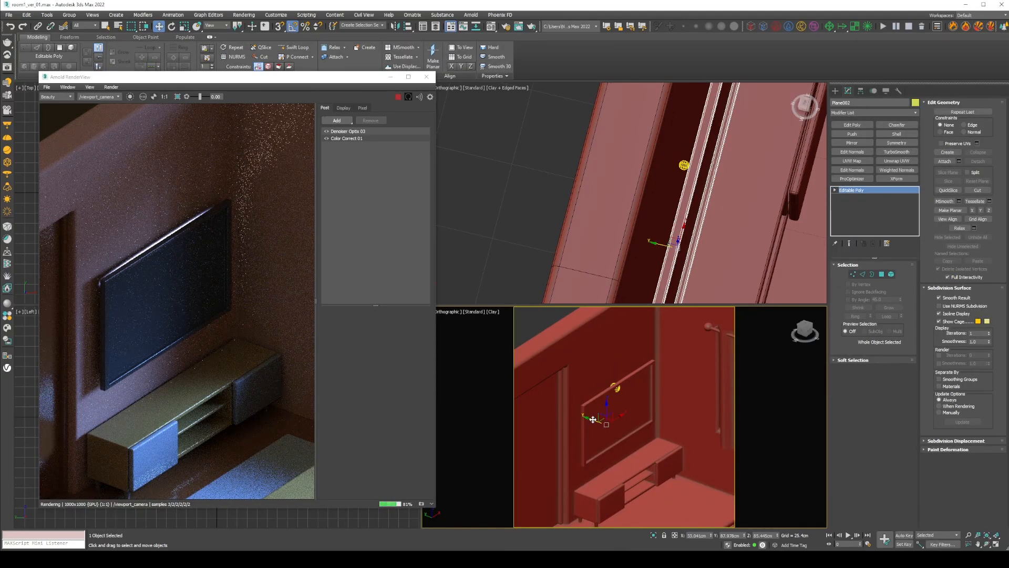
pyautogui.moveTo(593, 419); pyautogui.dragTo(595, 420)
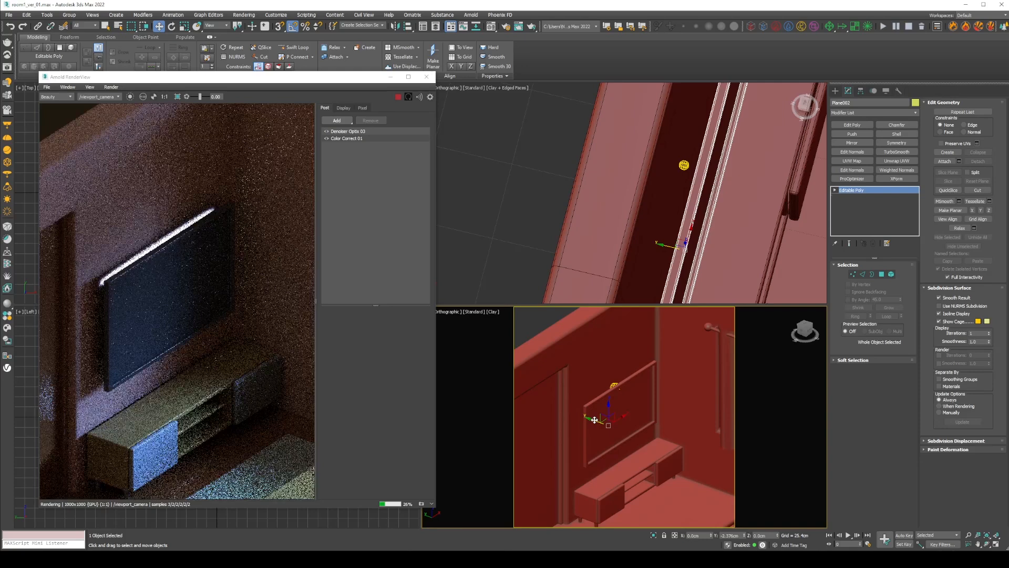
pyautogui.click(614, 386)
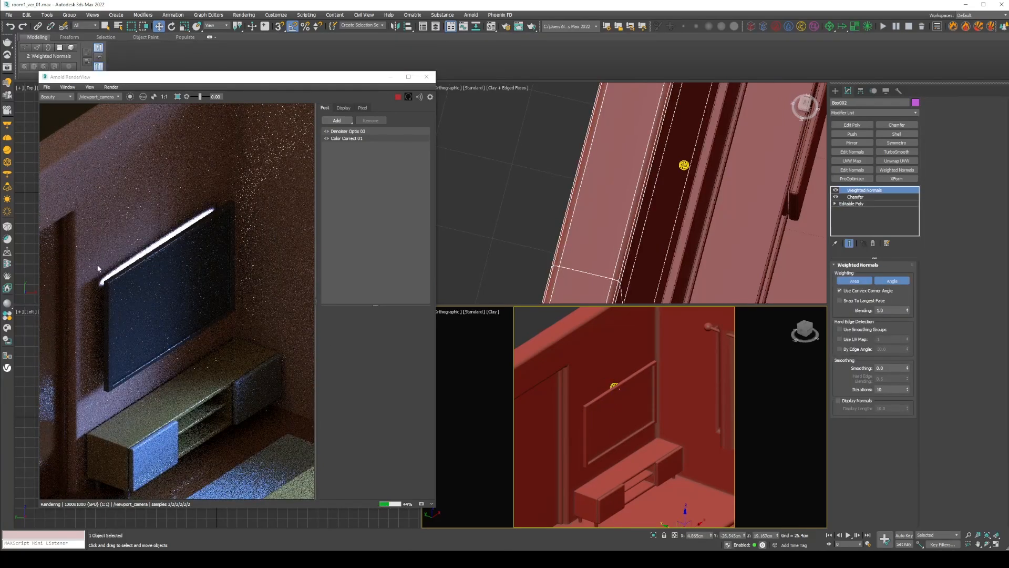
pyautogui.scroll(4, 249, 201)
pyautogui.scroll(-2, 215, 241)
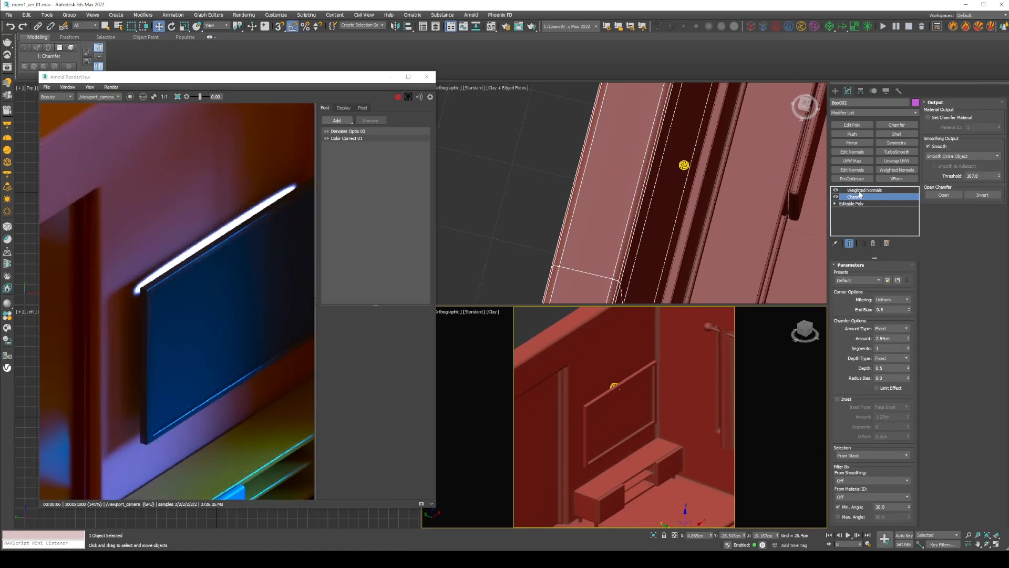
# Set the intensity of the light behind the TV to 20
pyautogui.click(614, 385)
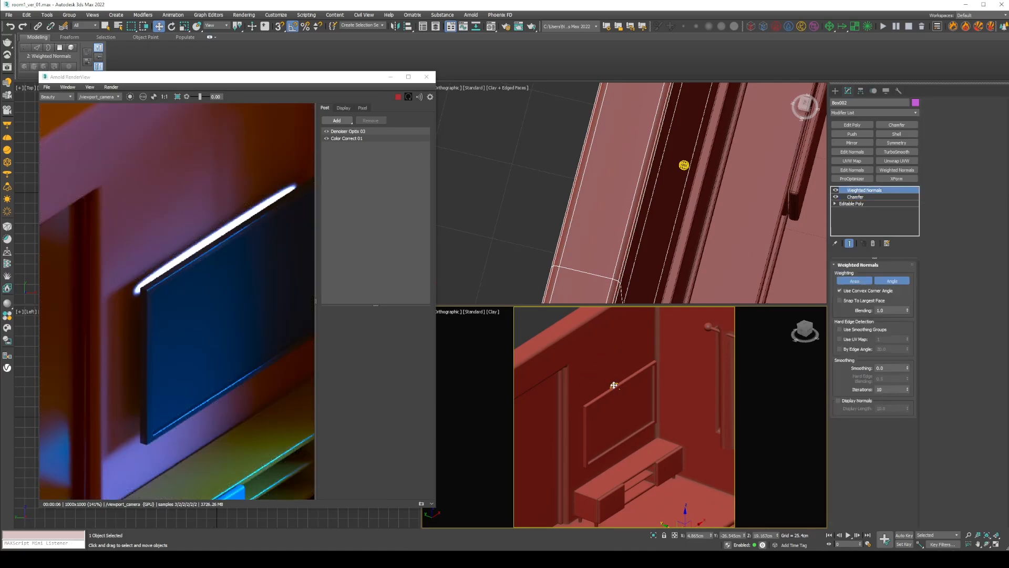
pyautogui.click(614, 385)
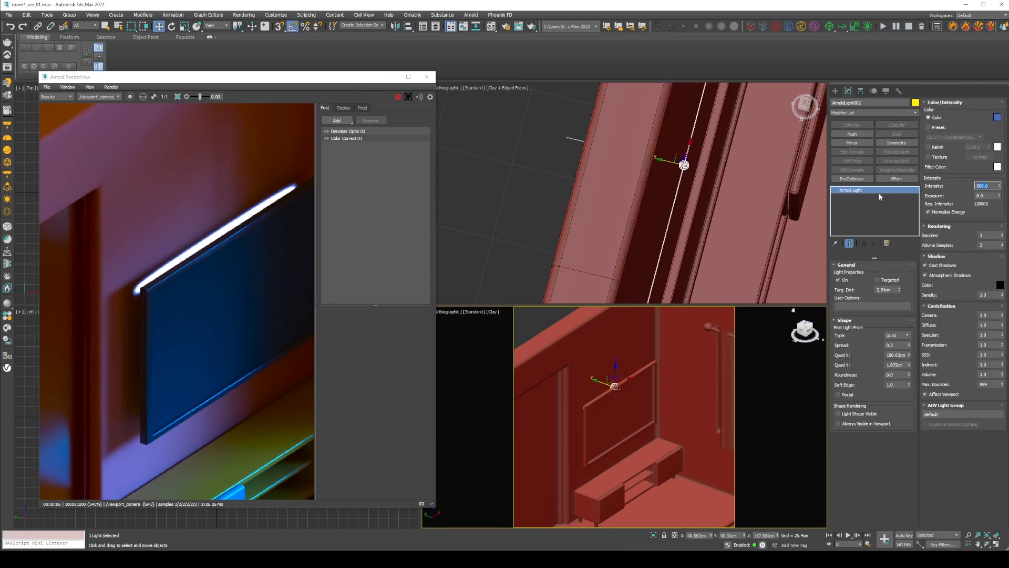
pyautogui.press('Return')
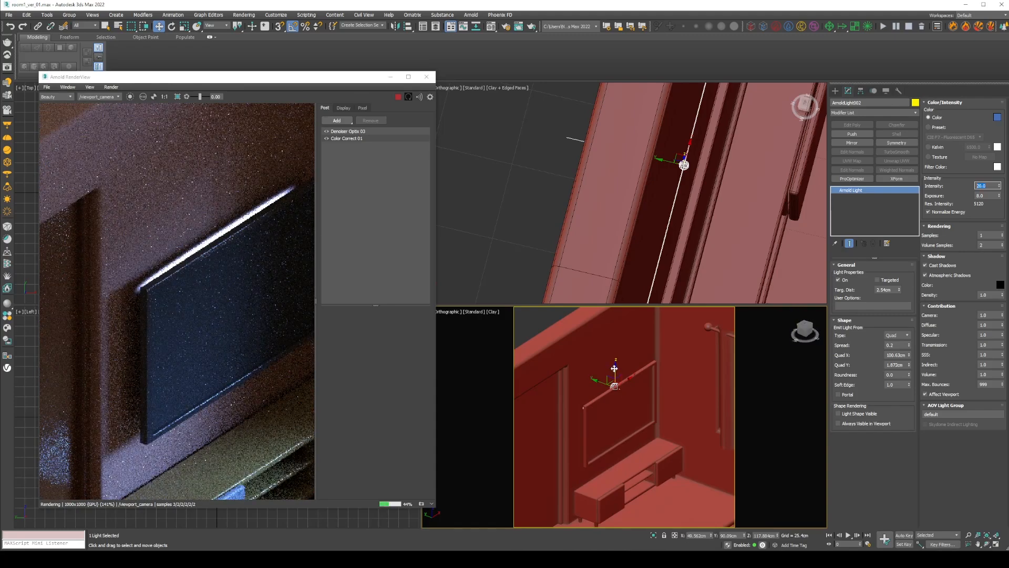
# Lower the strip light about 3 cm behind the TV, set its spread to 1.0, and widen the Arnold RenderView
pyautogui.moveTo(615, 369); pyautogui.dragTo(614, 371)
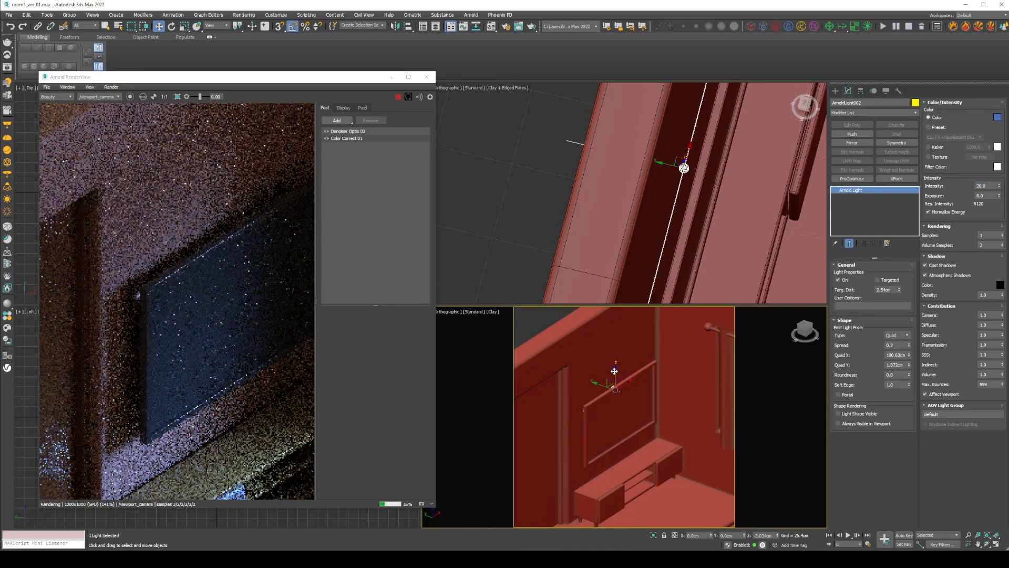
pyautogui.click(897, 345)
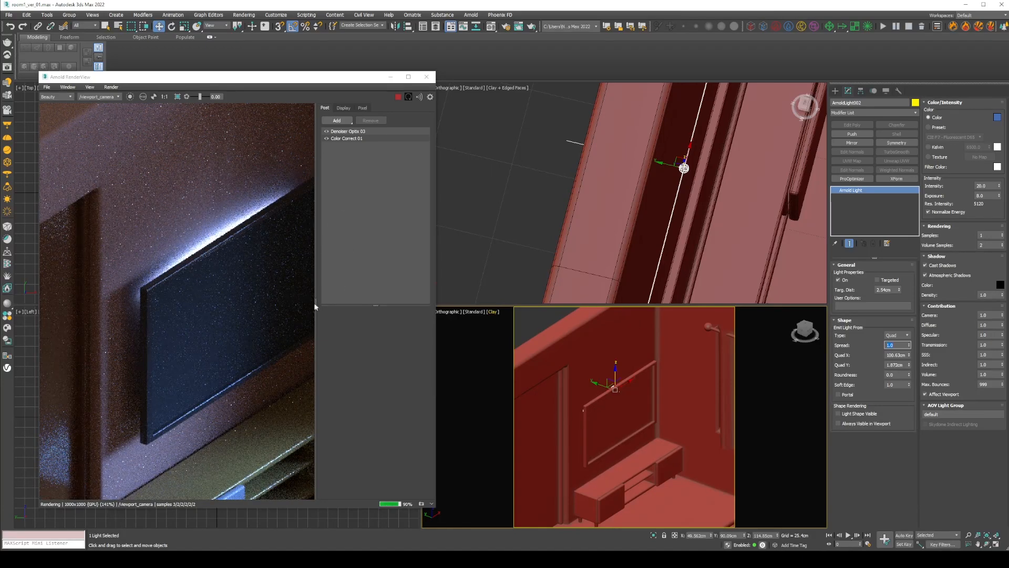
pyautogui.moveTo(437, 330); pyautogui.dragTo(528, 327)
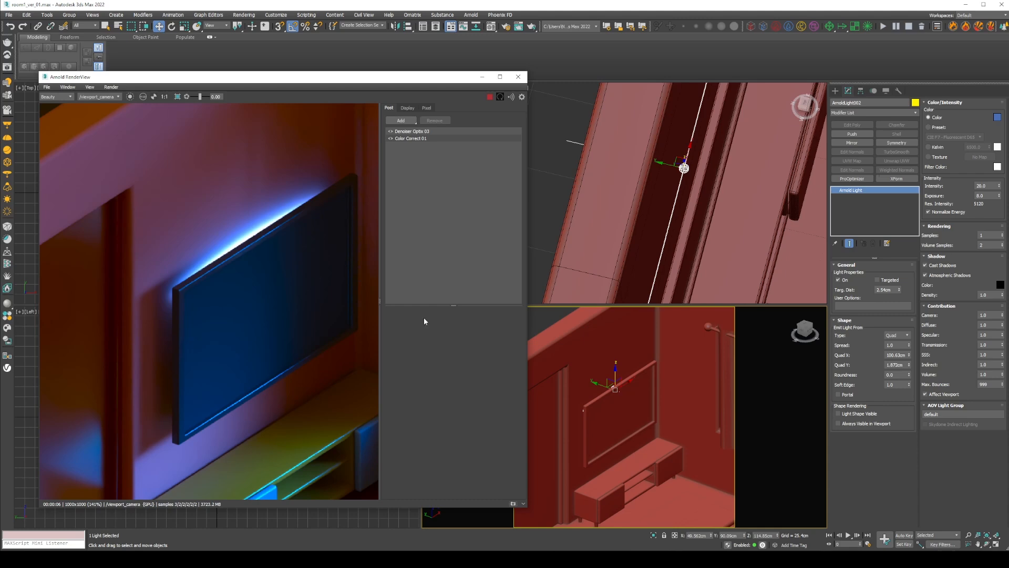
# Try to copy the strip light from the TV's upper edge down to its lower edge
pyautogui.keyDown('shift'); pyautogui.moveTo(615, 374); pyautogui.dragTo(616, 427); pyautogui.keyUp('shift')
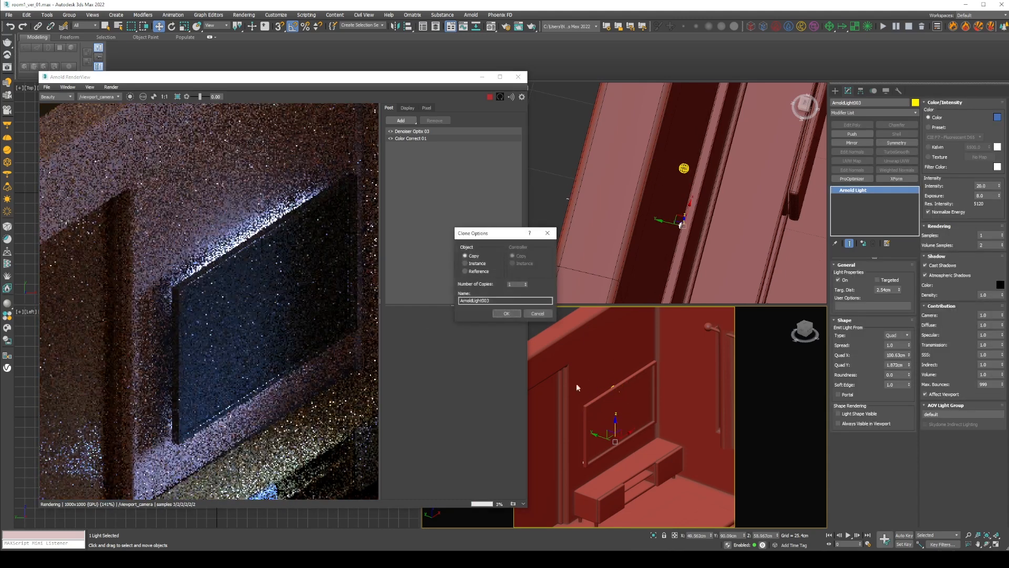
pyautogui.click(506, 313)
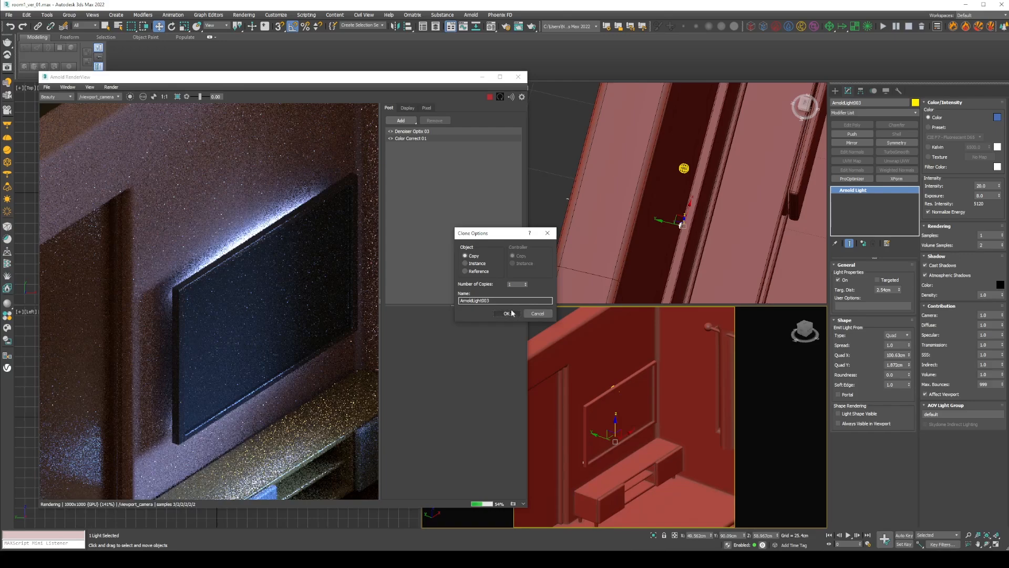
# Change the upper strip light's color to a fully saturated, brighter blue and restart the Arnold render
pyautogui.click(613, 387)
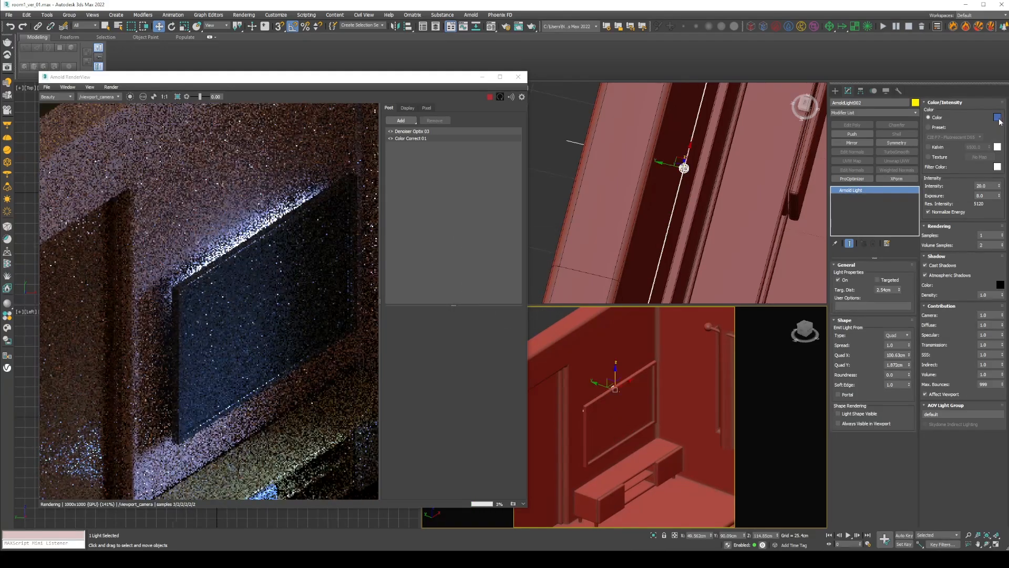
pyautogui.click(998, 118)
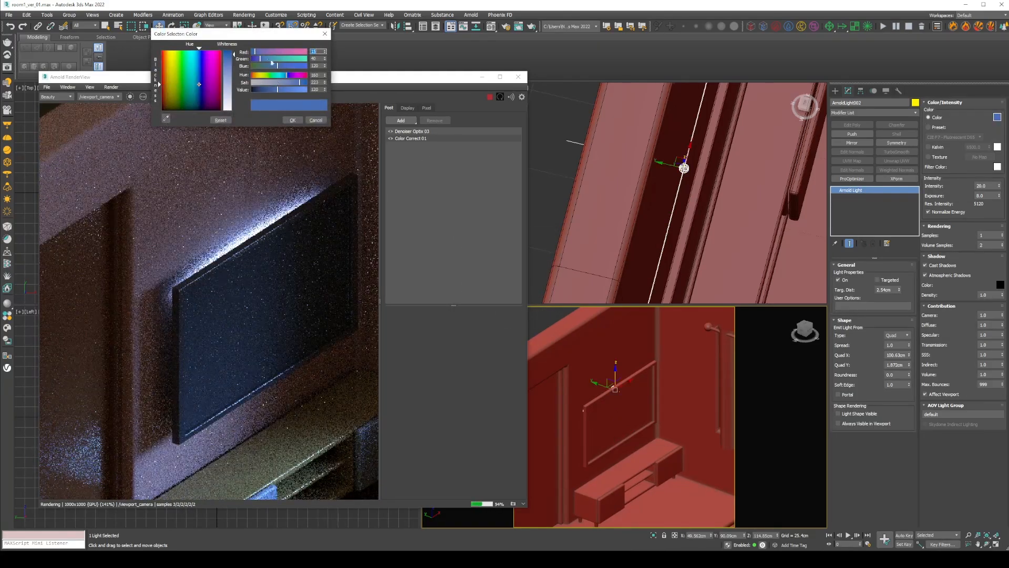
pyautogui.moveTo(227, 56); pyautogui.dragTo(227, 49)
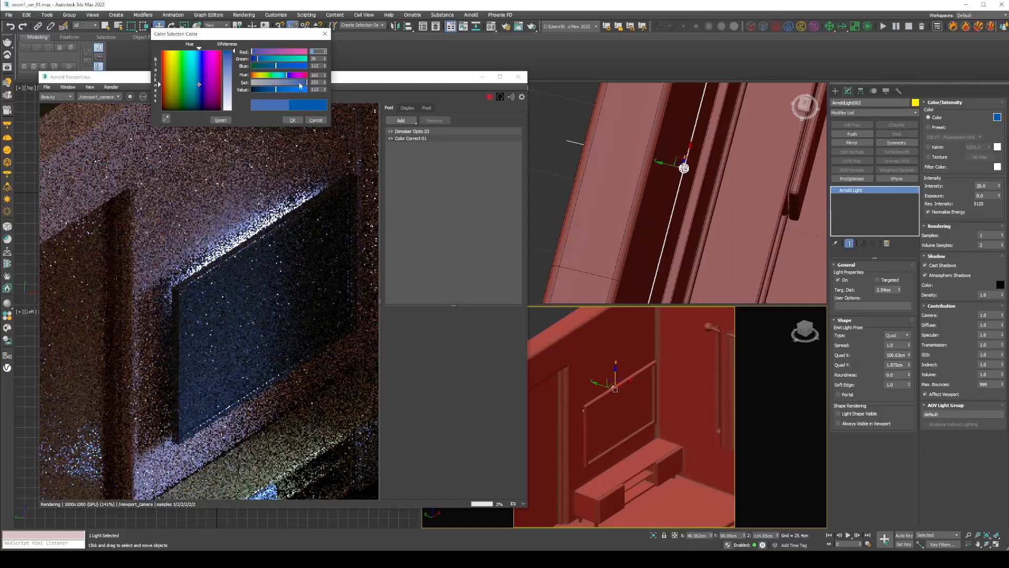
pyautogui.moveTo(278, 90); pyautogui.dragTo(309, 90)
pyautogui.click(293, 119)
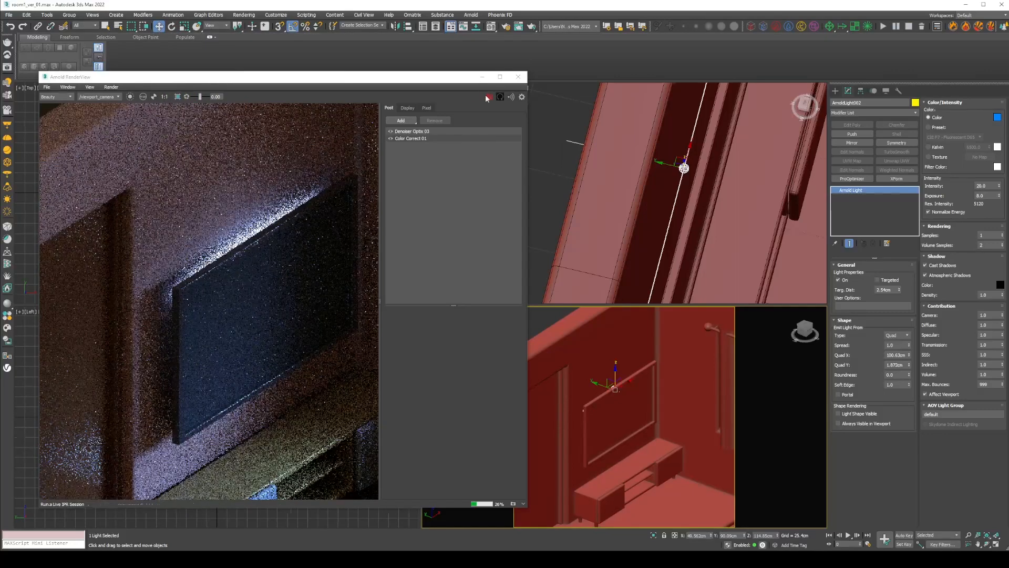
pyautogui.click(489, 98)
pyautogui.click(489, 97)
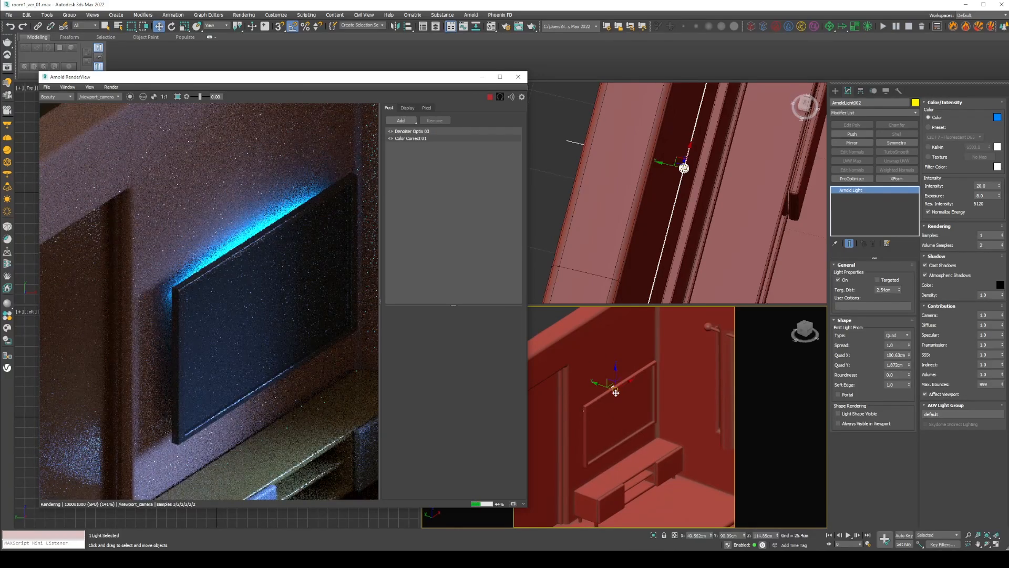
# Copy the blue strip light from behind the TV's upper edge down to its lower edge
pyautogui.scroll(5, 616, 392)
pyautogui.moveTo(616, 391); pyautogui.dragTo(609, 363, button='middle')
pyautogui.keyDown('shift'); pyautogui.moveTo(608, 349); pyautogui.dragTo(608, 452); pyautogui.keyUp('shift')
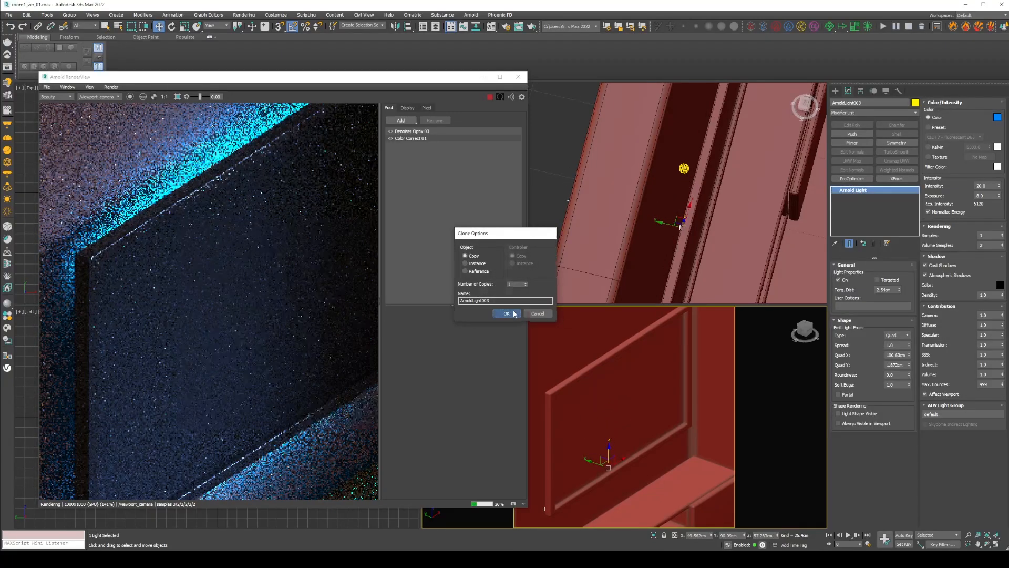
pyautogui.click(507, 313)
# Make a copy of the lower strip light, rotated upright and placed along the TV's left edge
pyautogui.press('e')
pyautogui.moveTo(597, 468)
pyautogui.mouseDown()
pyautogui.moveTo(616, 434)
pyautogui.moveTo(543, 427)
pyautogui.moveTo(552, 419)
pyautogui.moveTo(549, 438)
pyautogui.mouseUp()
pyautogui.click(507, 314)
pyautogui.press('w')
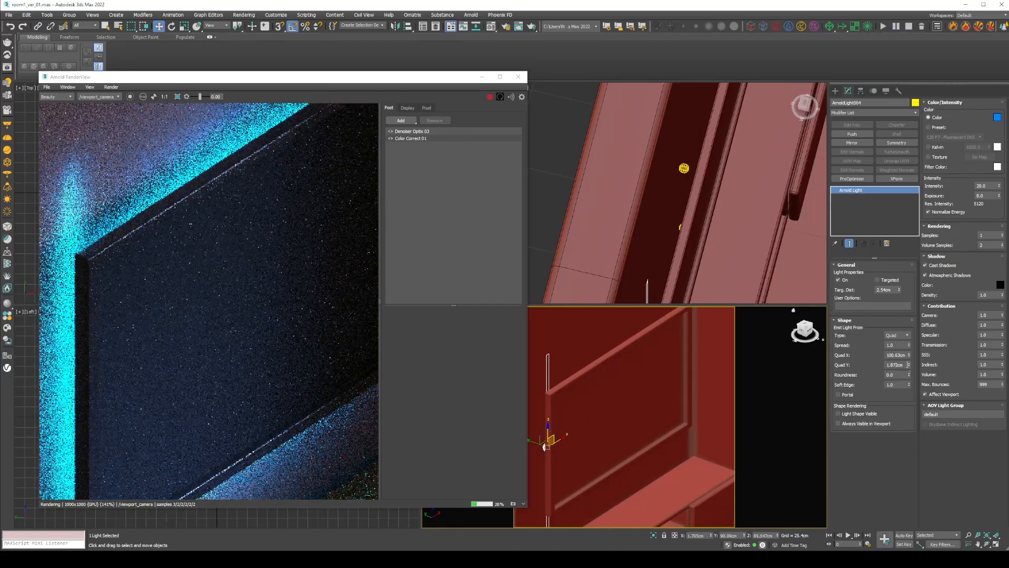
# Shorten the upright light's Quad X to about 56.4 cm and copy the light to the TV's right edge
pyautogui.moveTo(908, 358); pyautogui.dragTo(919, 447)
pyautogui.scroll(-4, 169, 232)
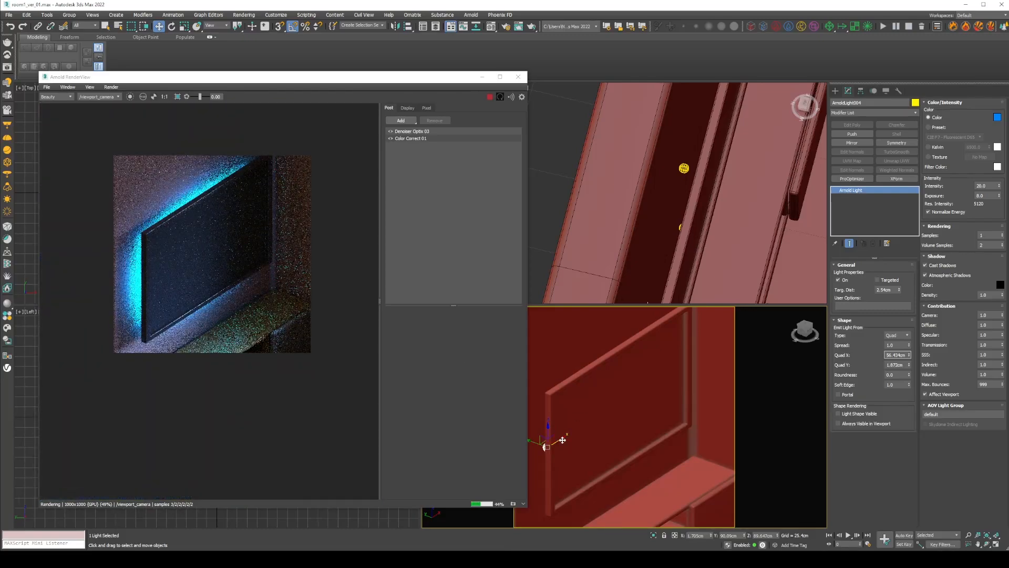
pyautogui.moveTo(563, 440); pyautogui.dragTo(692, 378)
pyautogui.click(507, 314)
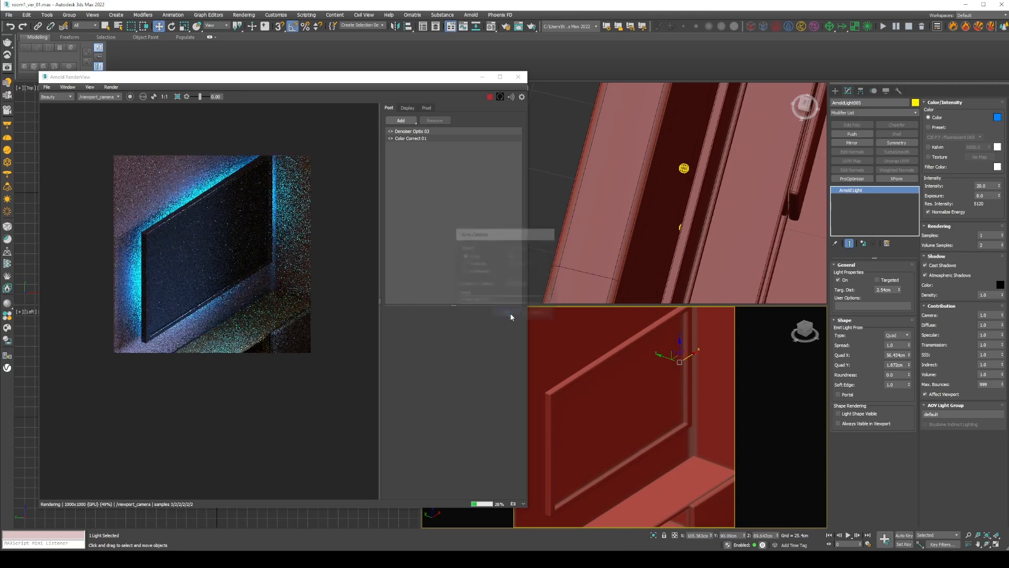
# Lower the bottom strip light by about 5 cm and check the backlight in the whole-room render
pyautogui.click(558, 384)
pyautogui.press('F3')
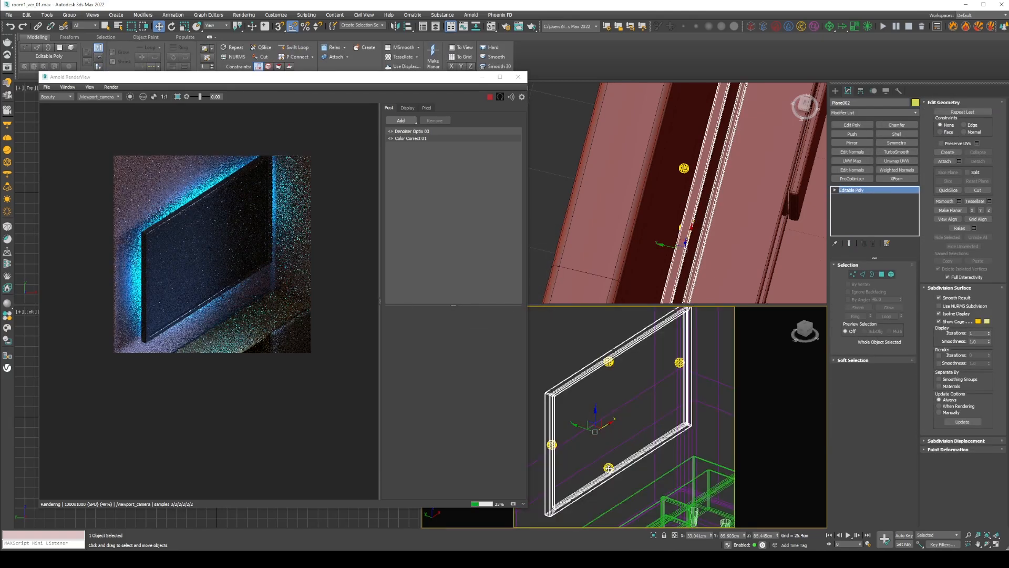
pyautogui.click(609, 467)
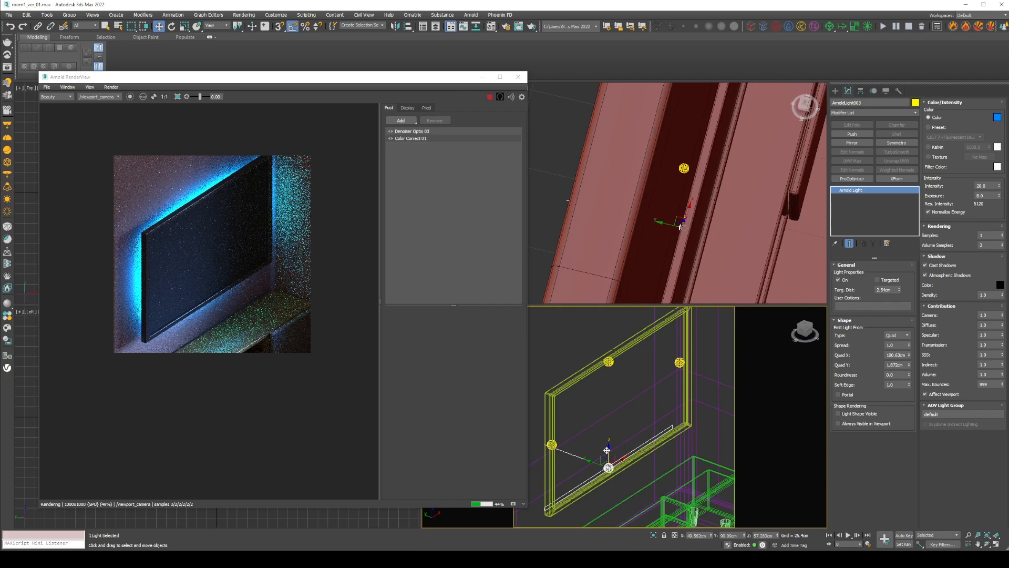
pyautogui.press('F3')
pyautogui.moveTo(607, 451); pyautogui.dragTo(609, 460)
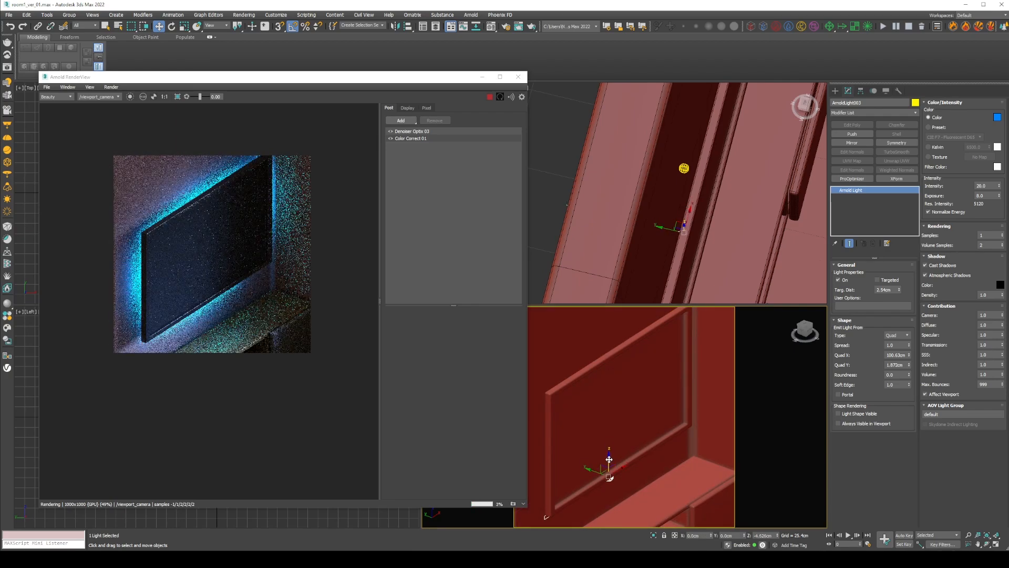
pyautogui.scroll(-3, 646, 359)
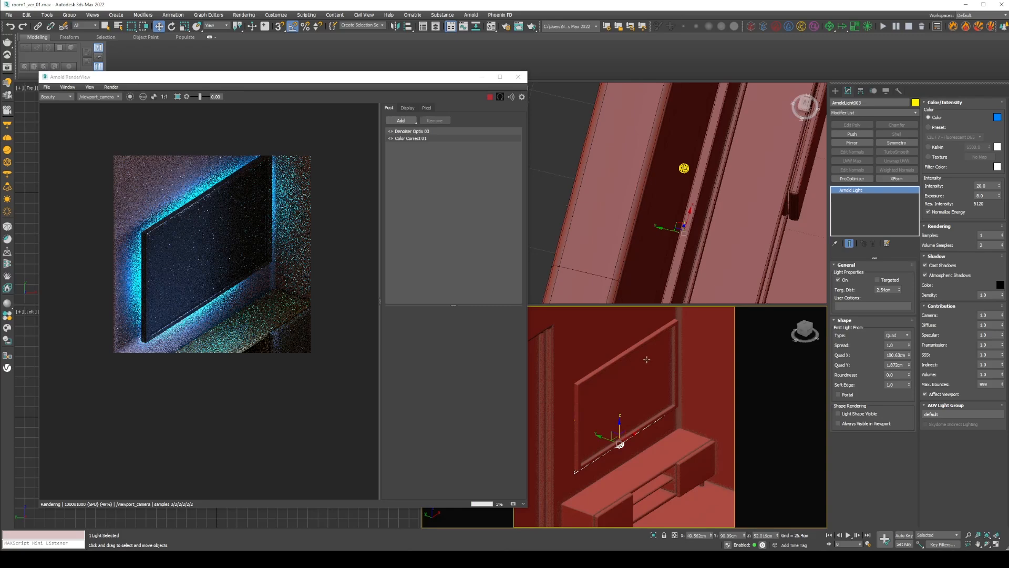
pyautogui.scroll(-4, 646, 359)
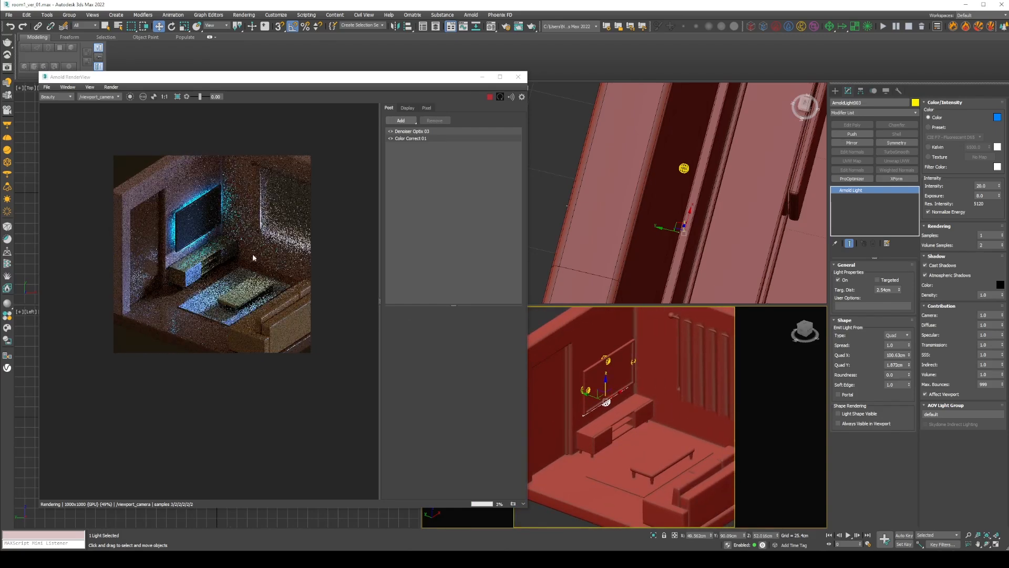
pyautogui.scroll(1, 203, 207)
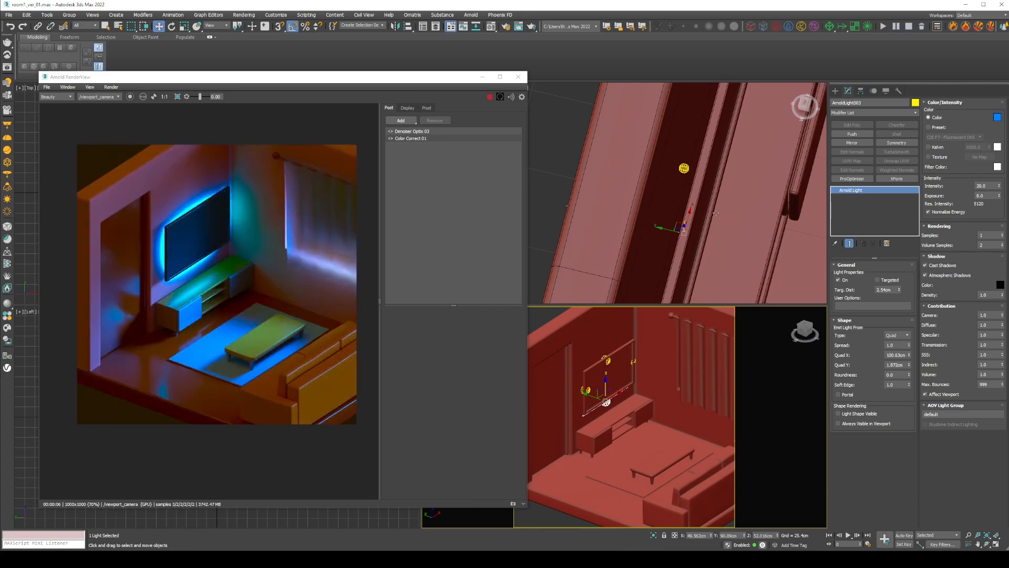
# Hide the wall behind the TV to expose the strip lights
pyautogui.moveTo(710, 214)
pyautogui.keyDown('alt'); pyautogui.mouseDown(button='middle')
pyautogui.moveTo(736, 211)
pyautogui.moveTo(720, 210)
pyautogui.mouseUp(button='middle'); pyautogui.keyUp('alt')
pyautogui.click(632, 189)
pyautogui.rightClick(633, 187)
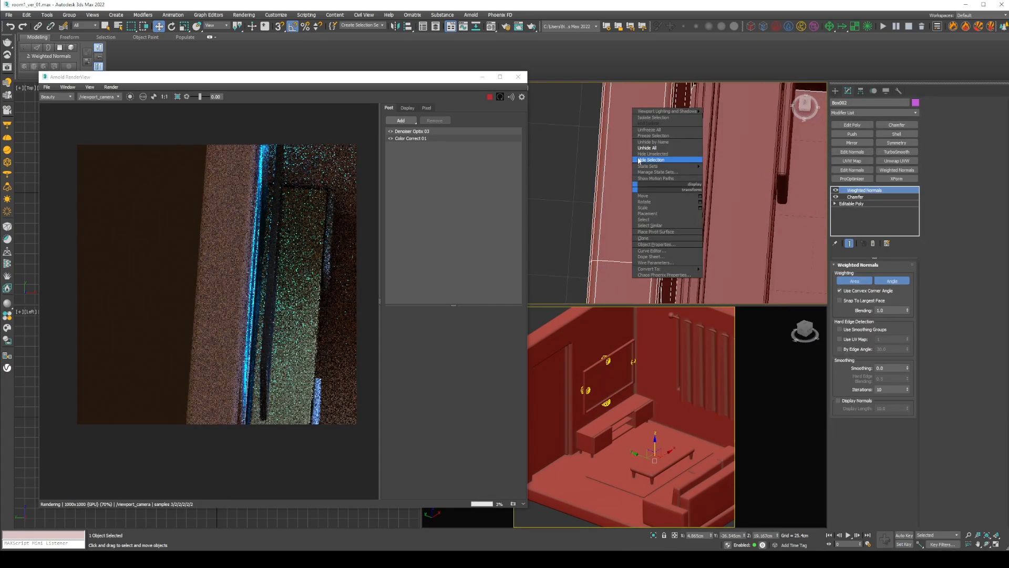
pyautogui.click(639, 160)
# Delete the upper, lower and one of the upright strip lights behind the TV, keeping a single upright light
pyautogui.click(675, 156)
pyautogui.keyDown('alt'); pyautogui.moveTo(675, 157); pyautogui.dragTo(780, 159, button='middle'); pyautogui.keyUp('alt')
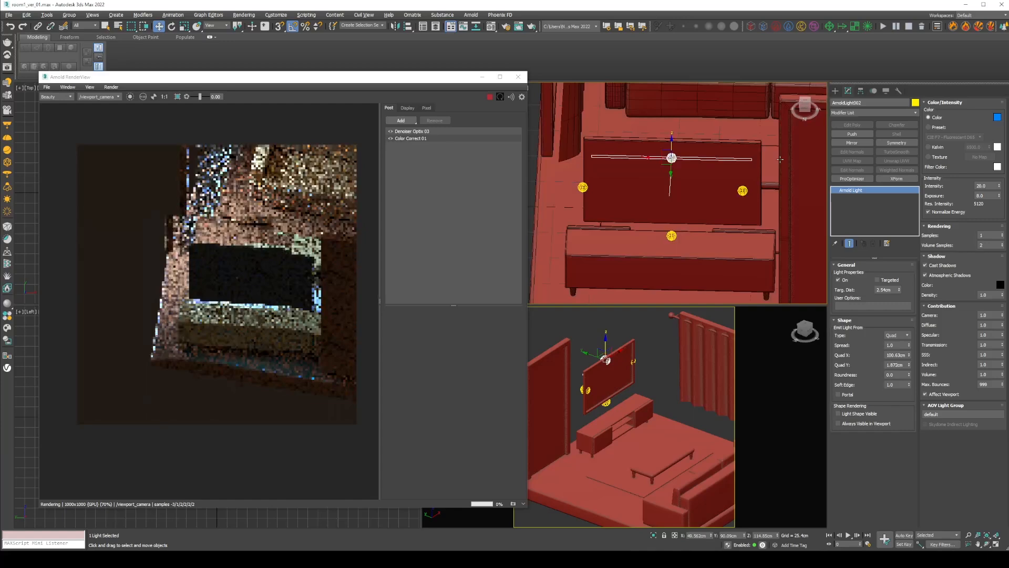
pyautogui.keyDown('ctrl'); pyautogui.click(583, 187); pyautogui.keyUp('ctrl')
pyautogui.keyDown('ctrl'); pyautogui.click(671, 235); pyautogui.keyUp('ctrl')
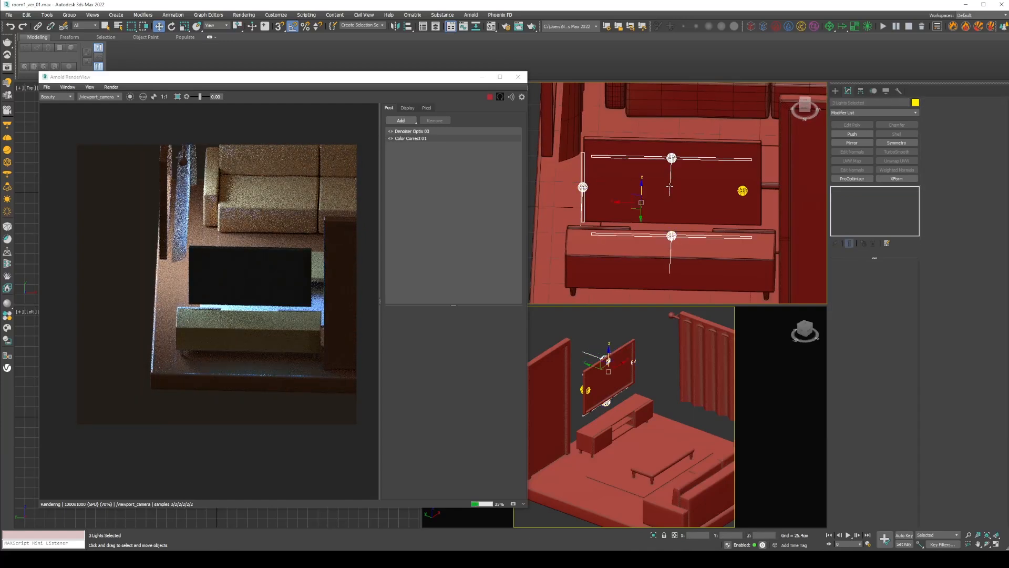
# Change the remaining Arnold light's shape type to Mesh and move it sideways away from the TV
pyautogui.click(742, 190)
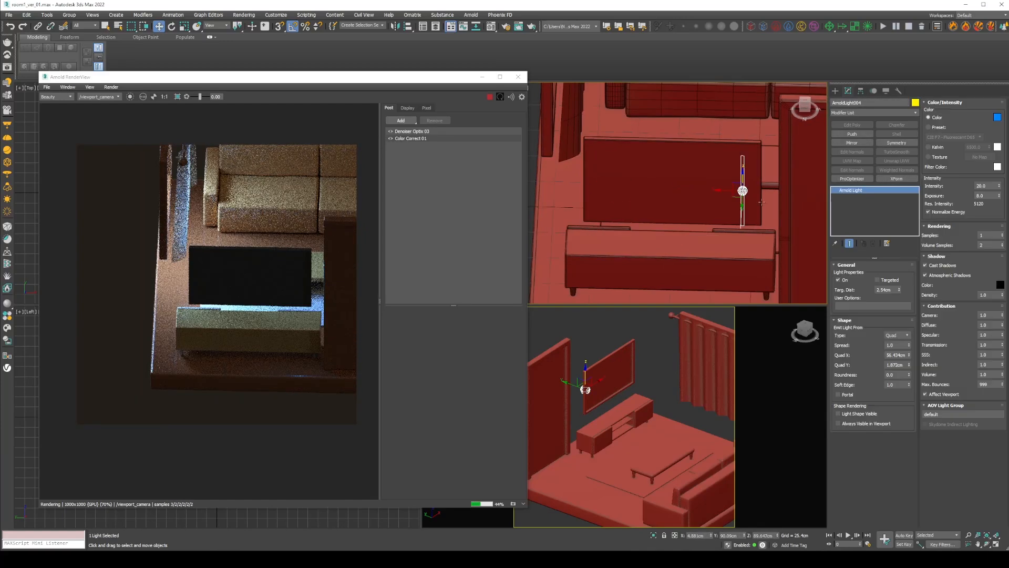
pyautogui.click(894, 335)
pyautogui.click(897, 400)
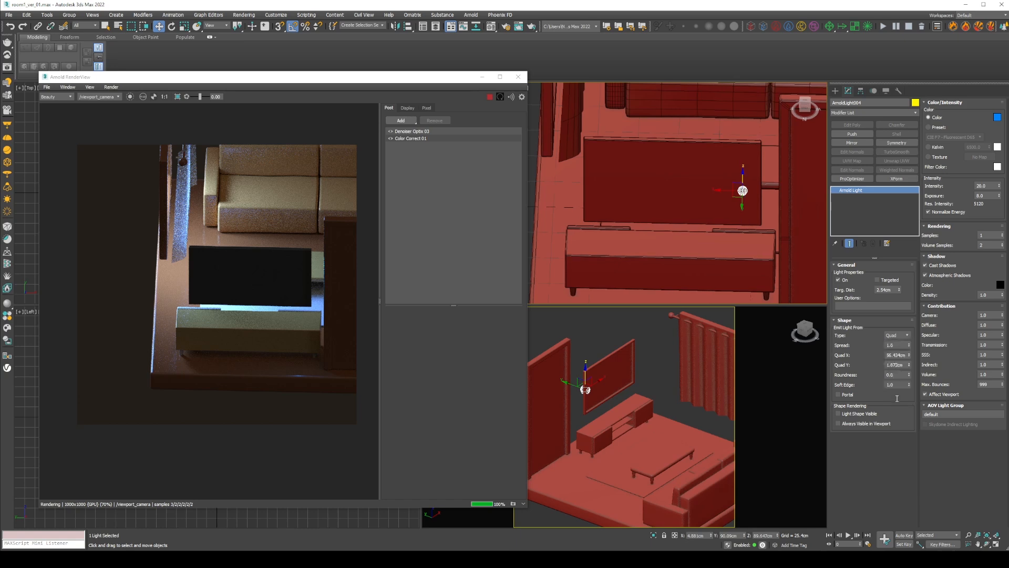
pyautogui.moveTo(728, 189); pyautogui.dragTo(485, 188)
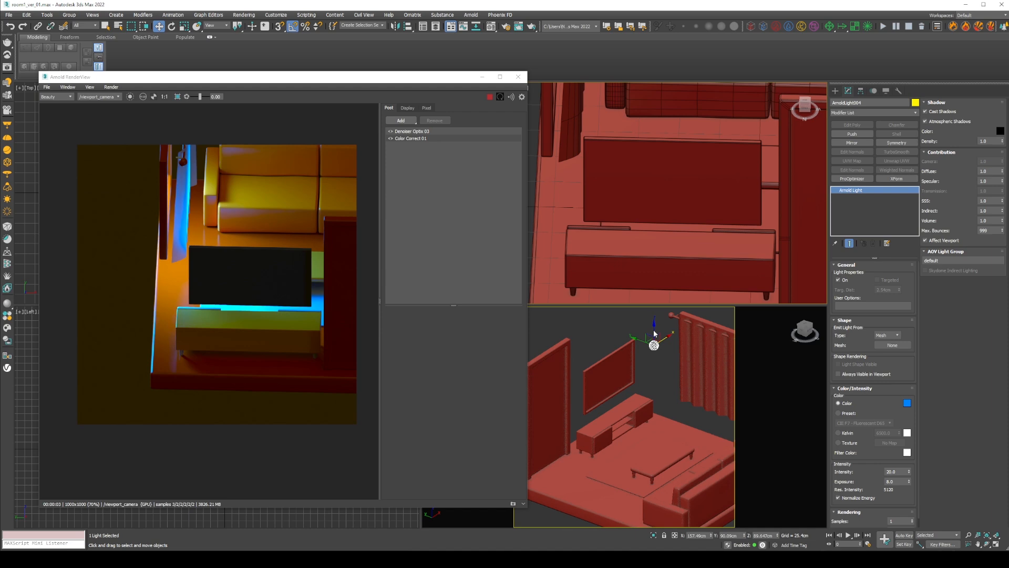
# Bring back all hidden objects and move the mesh light up and out above the room walls
pyautogui.scroll(-4, 654, 333)
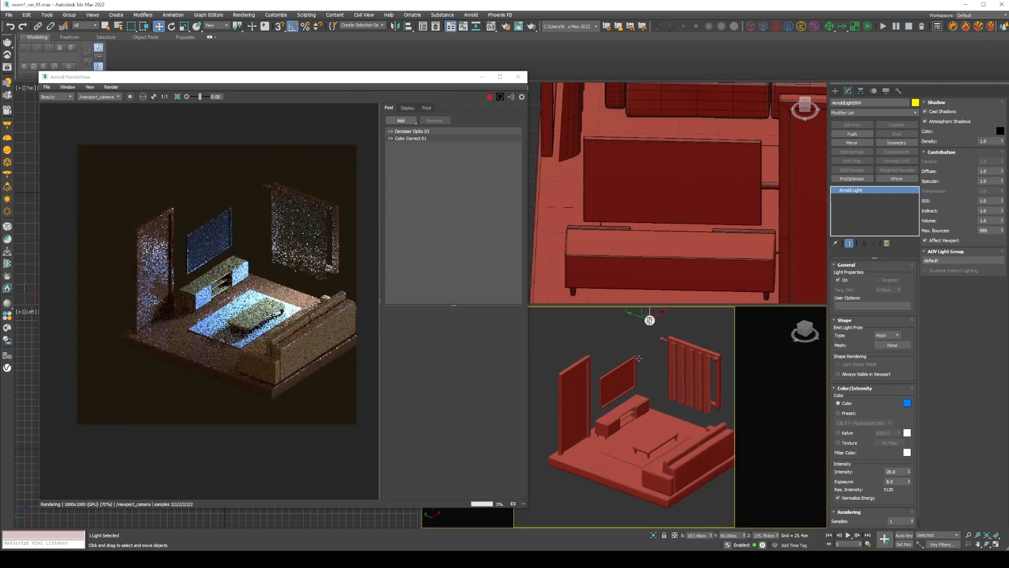
pyautogui.rightClick(639, 363)
pyautogui.click(659, 325)
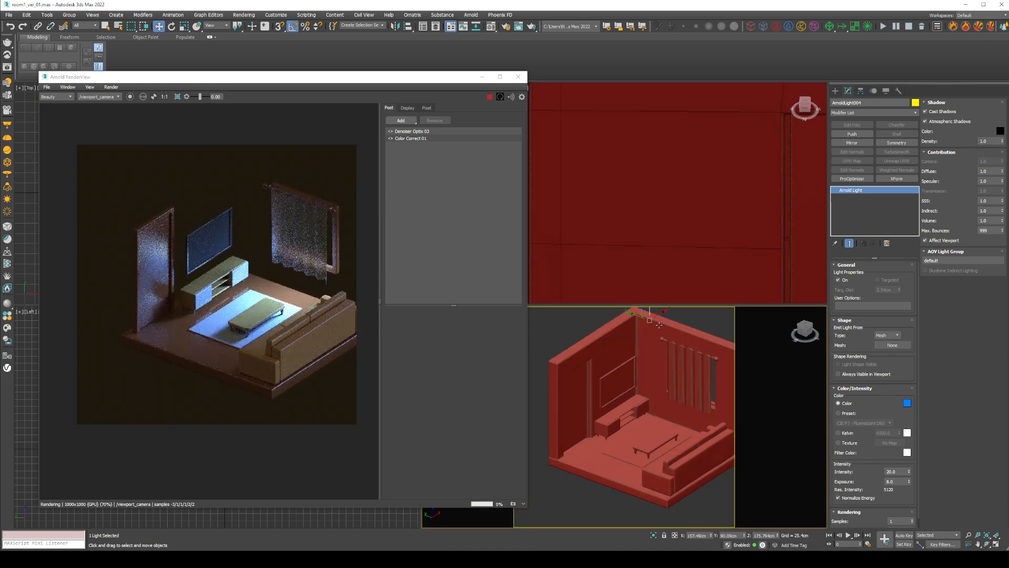
pyautogui.moveTo(659, 326); pyautogui.dragTo(645, 371, button='middle')
pyautogui.moveTo(639, 358); pyautogui.dragTo(656, 342)
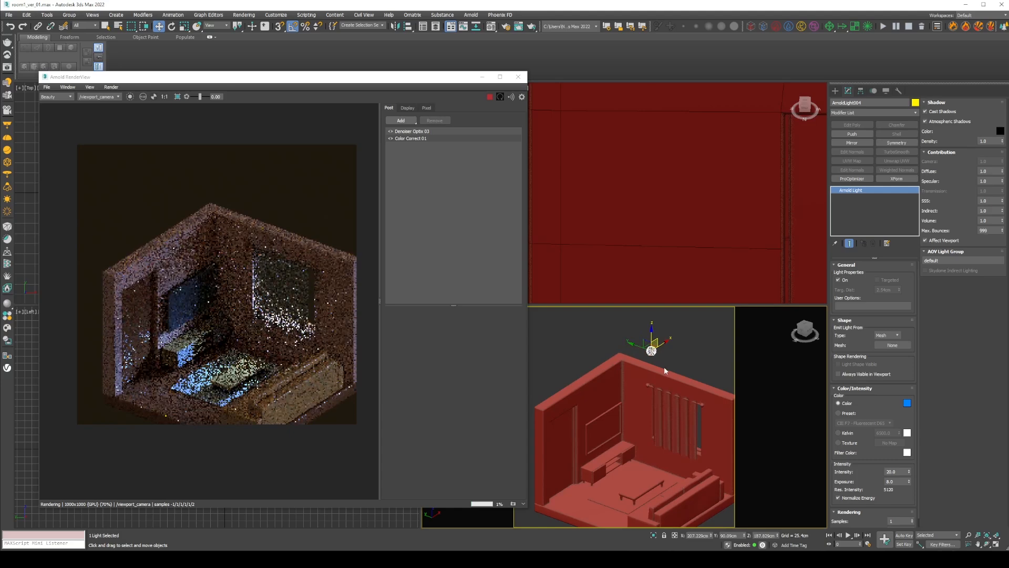
# Hide everything except the TV and the mesh light, and view the TV from behind
pyautogui.scroll(8, 597, 421)
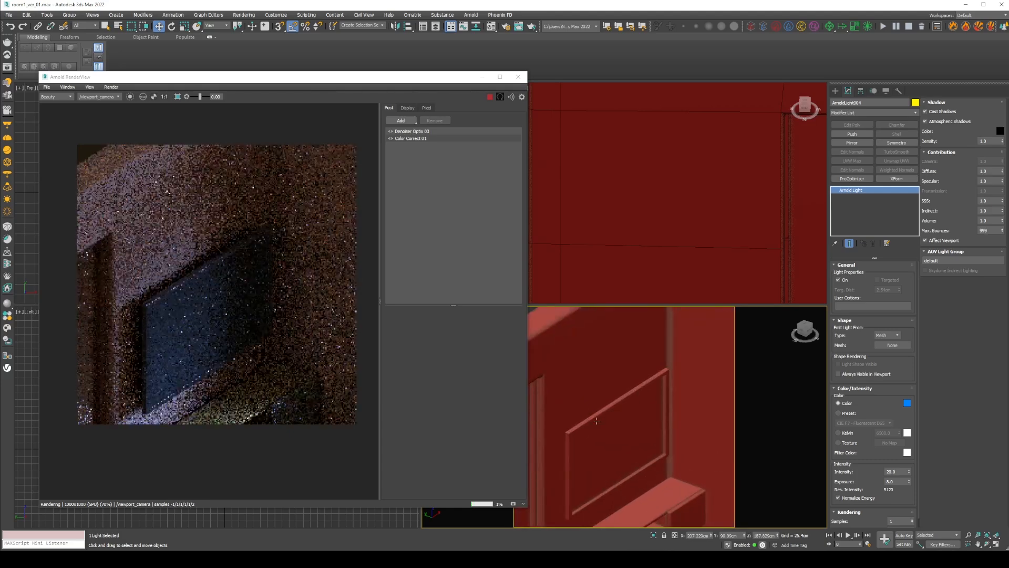
pyautogui.scroll(-5, 597, 421)
pyautogui.keyDown('ctrl'); pyautogui.click(597, 420); pyautogui.keyUp('ctrl')
pyautogui.rightClick(597, 419)
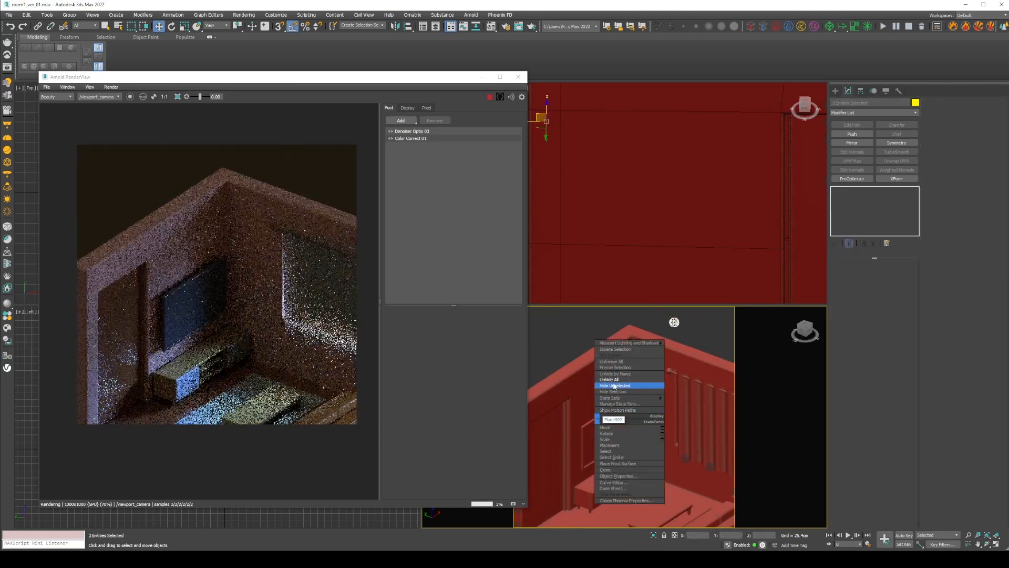
pyautogui.click(614, 386)
pyautogui.keyDown('alt'); pyautogui.moveTo(610, 405); pyautogui.dragTo(629, 387, button='middle'); pyautogui.keyUp('alt')
# Create a Plane primitive in the back view that matches the TV's outline, about 62 cm in length
pyautogui.click(635, 401)
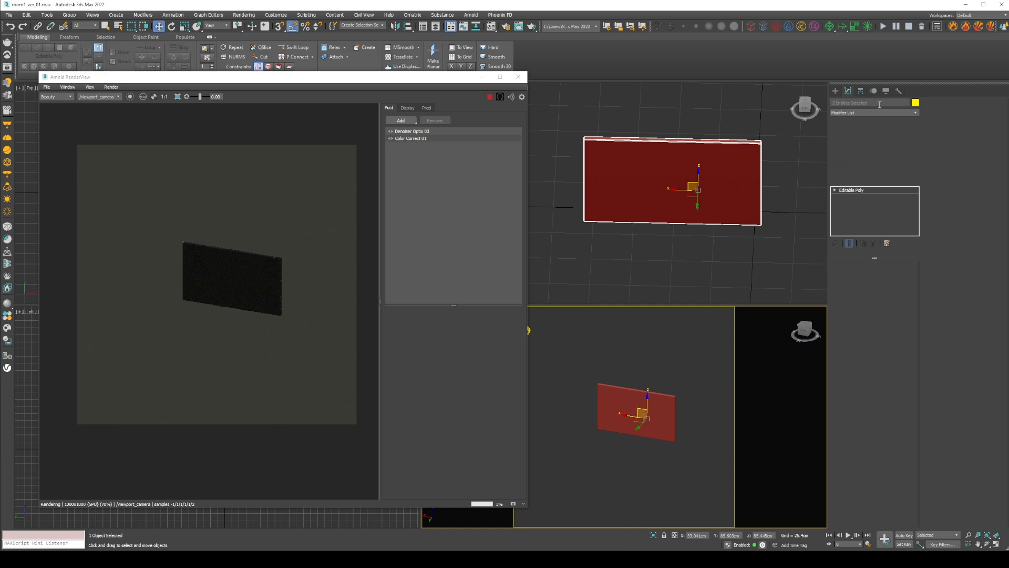
pyautogui.click(835, 91)
pyautogui.click(856, 103)
pyautogui.click(841, 114)
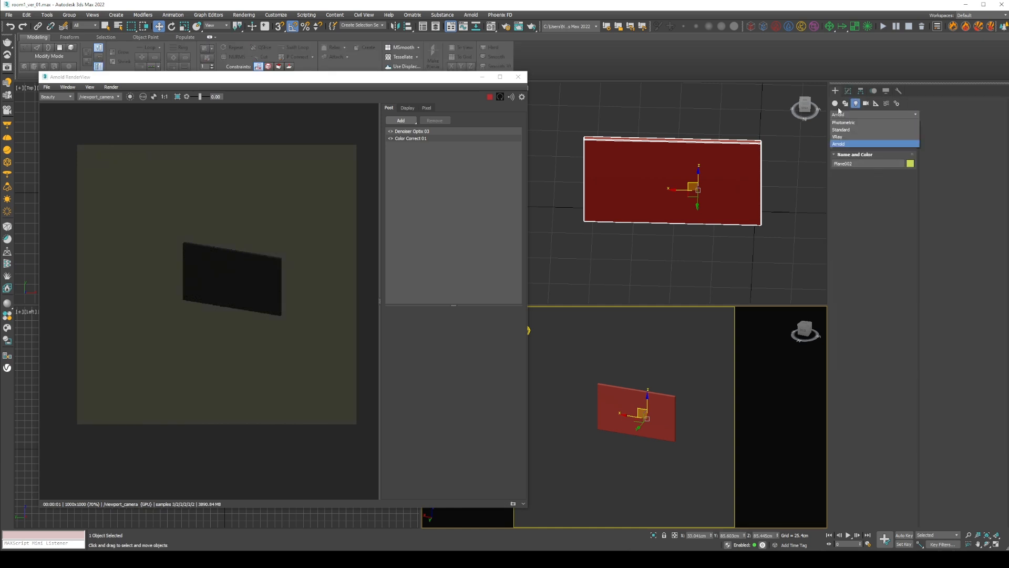
pyautogui.click(835, 103)
pyautogui.click(893, 183)
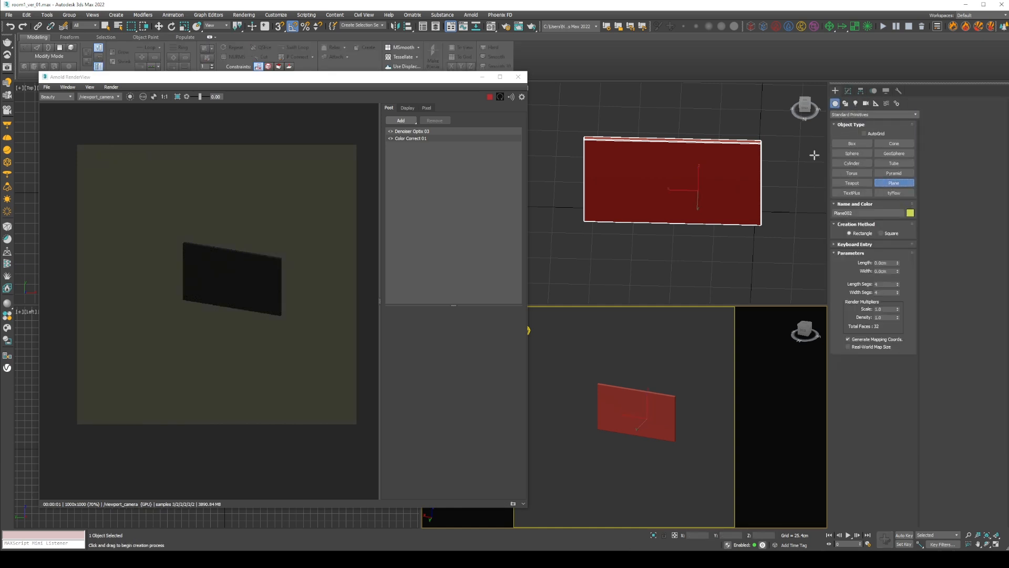
pyautogui.click(802, 336)
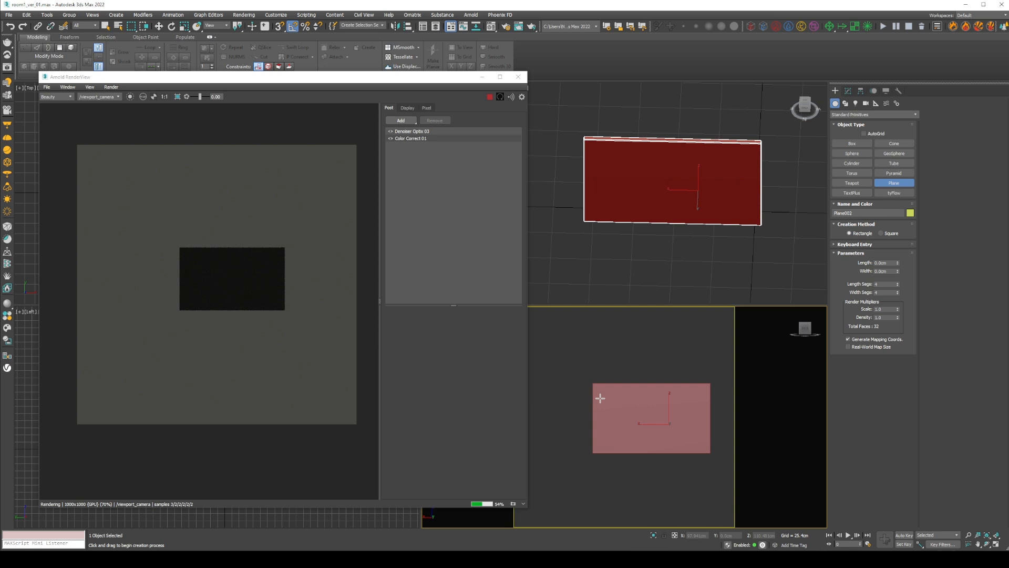
pyautogui.moveTo(594, 384); pyautogui.dragTo(708, 450)
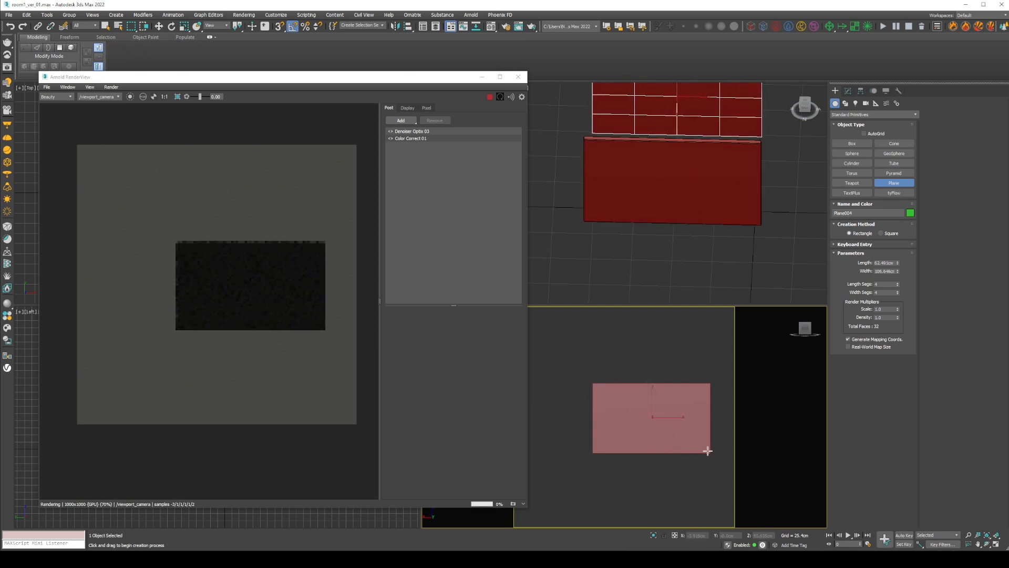
# Move the new plane along Y to about 92 cm so it sits just behind the TV
pyautogui.keyDown('alt'); pyautogui.moveTo(694, 382); pyautogui.dragTo(649, 412, button='middle'); pyautogui.keyUp('alt')
pyautogui.press('w')
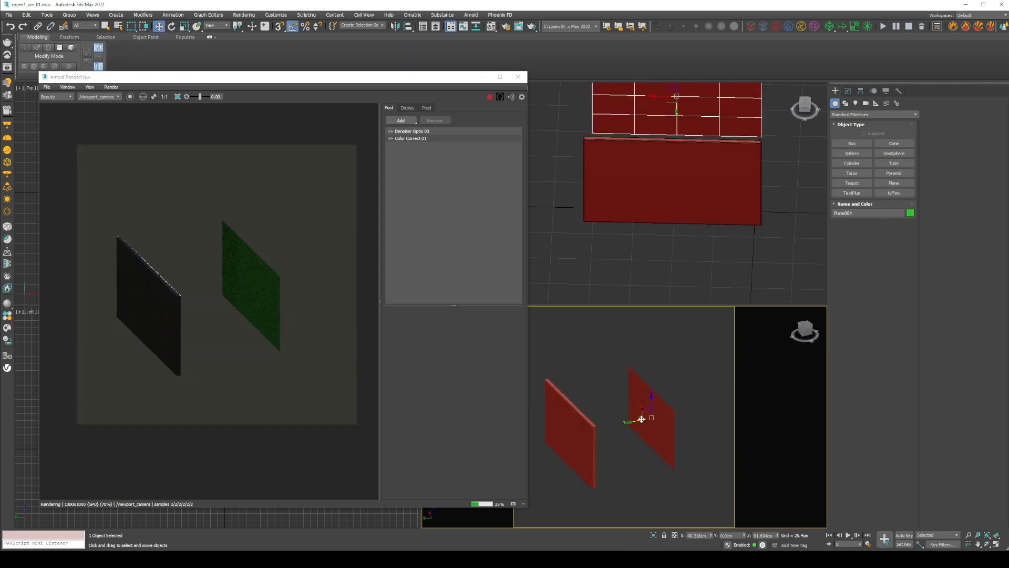
pyautogui.moveTo(561, 428); pyautogui.dragTo(667, 398)
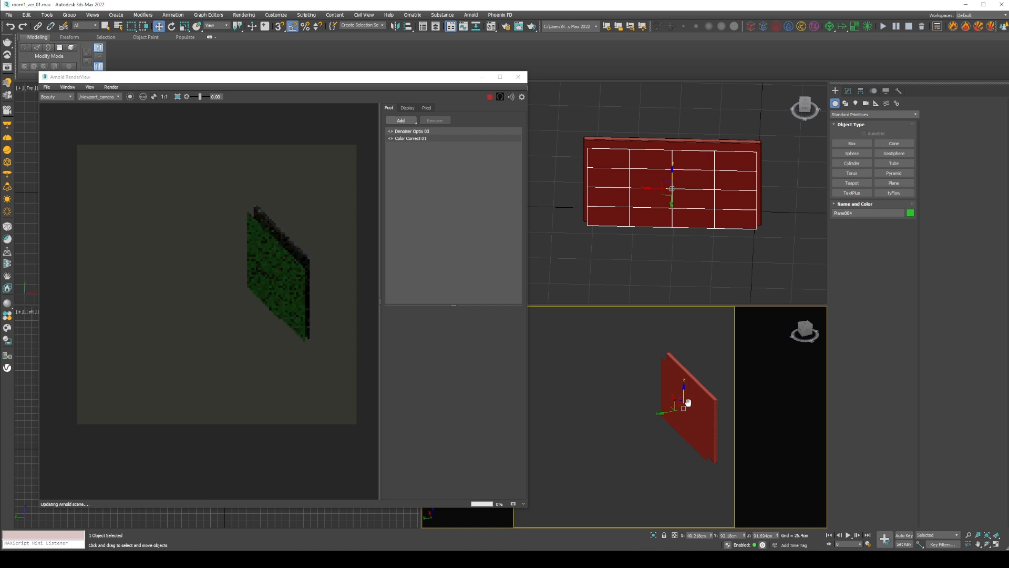
# Select the Arnold mesh light and assign the new plane behind the TV as its mesh
pyautogui.moveTo(635, 366); pyautogui.dragTo(638, 417, button='middle')
pyautogui.moveTo(653, 356); pyautogui.dragTo(653, 356)
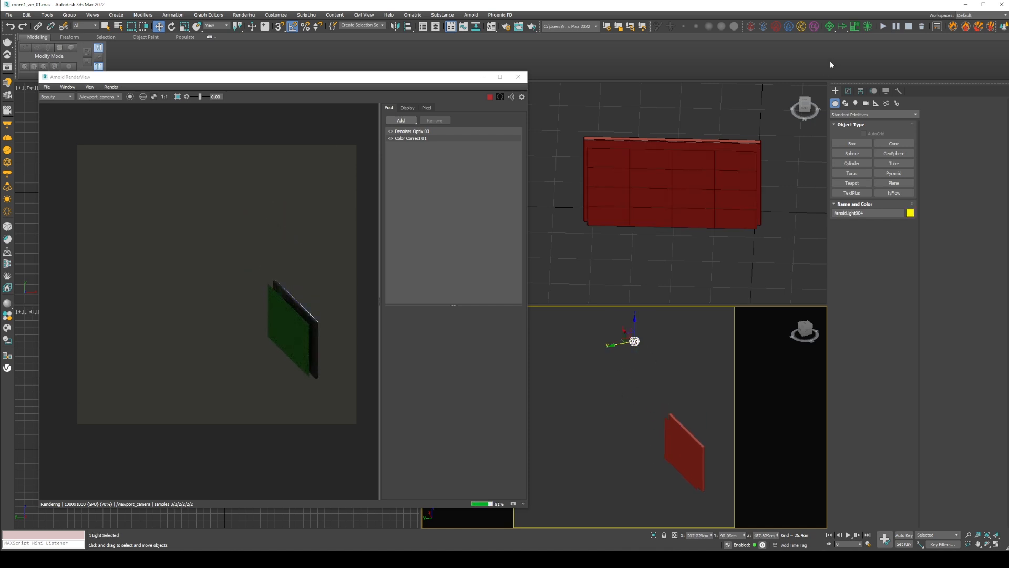
pyautogui.click(847, 91)
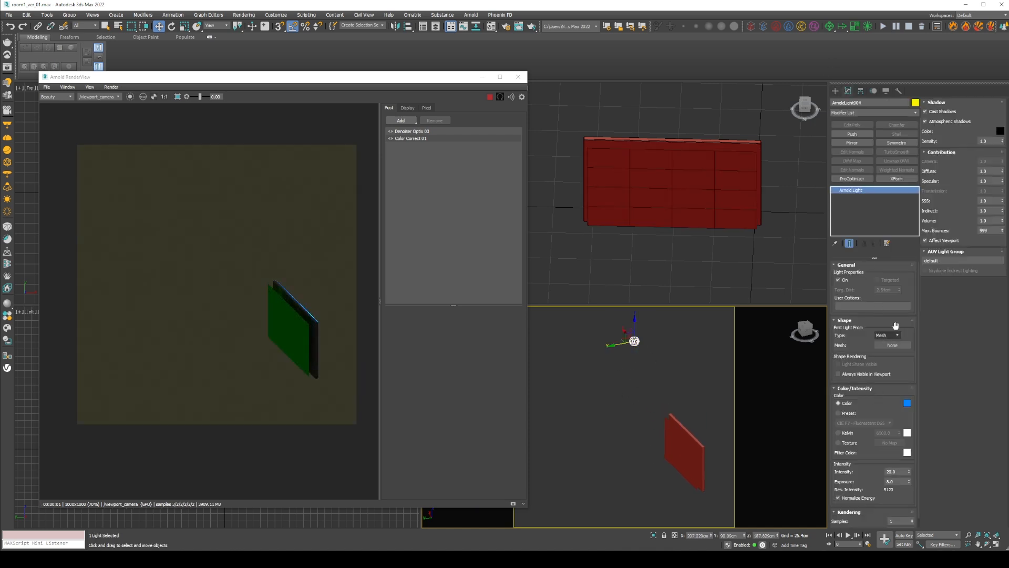
pyautogui.click(892, 345)
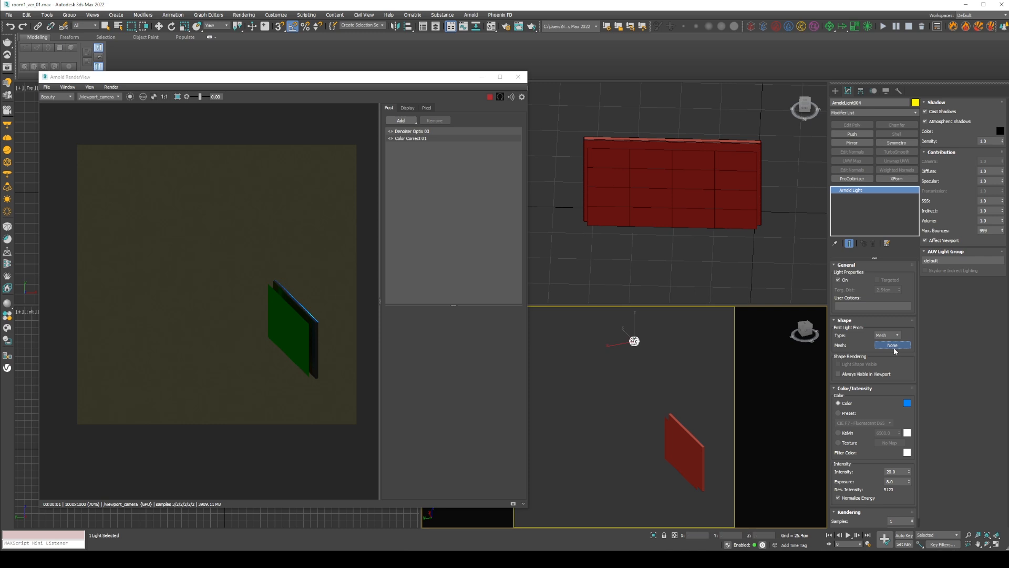
pyautogui.click(683, 446)
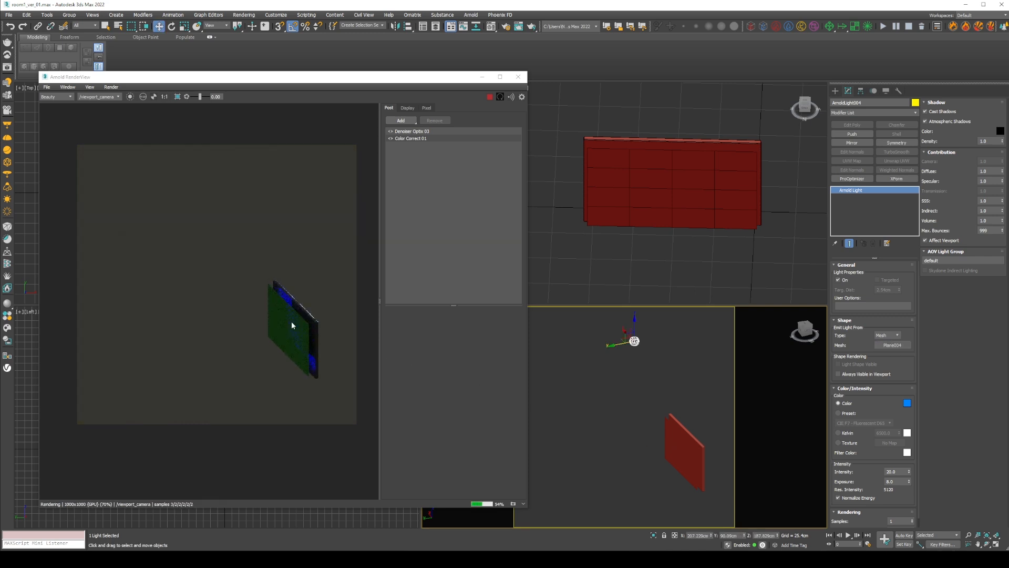
# Rotate the light-emitting plane about the vertical axis so it stands perpendicular to the TV
pyautogui.click(681, 448)
pyautogui.press('e')
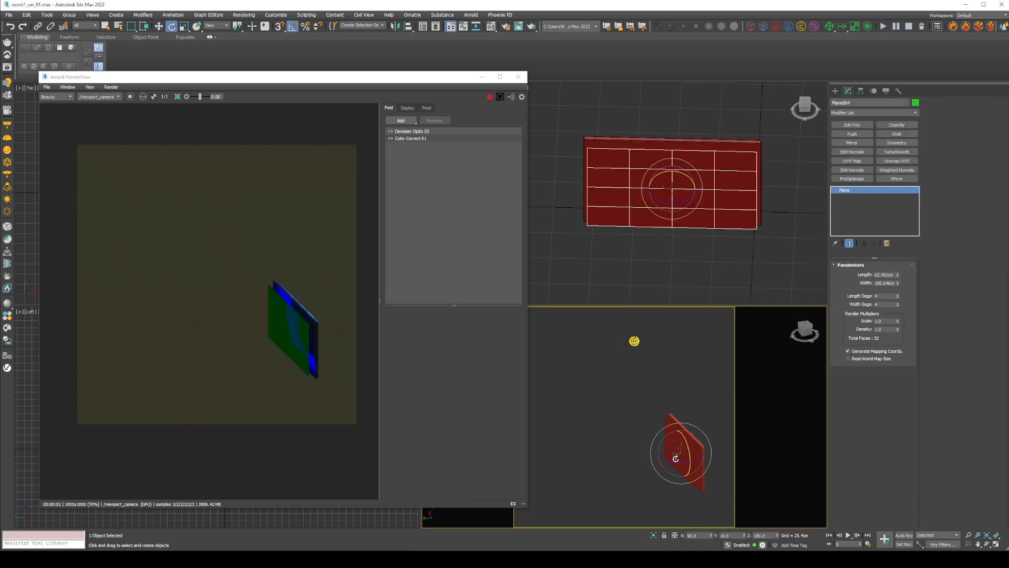
pyautogui.moveTo(681, 451); pyautogui.dragTo(713, 431)
# Set the mesh light's intensity to 200 and inspect the plane's glow on the TV in the render
pyautogui.moveTo(593, 329); pyautogui.dragTo(657, 354)
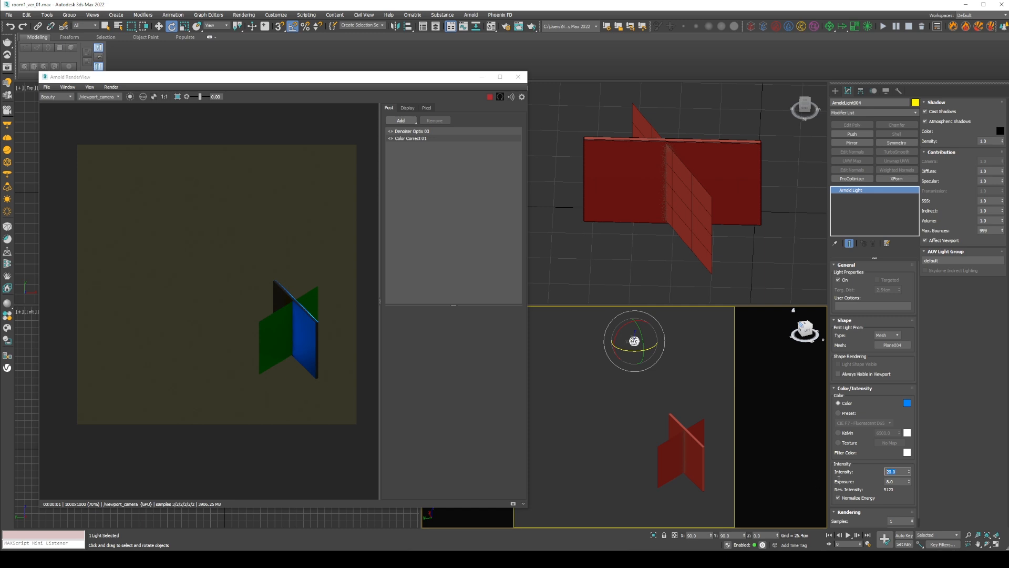
pyautogui.press('Return')
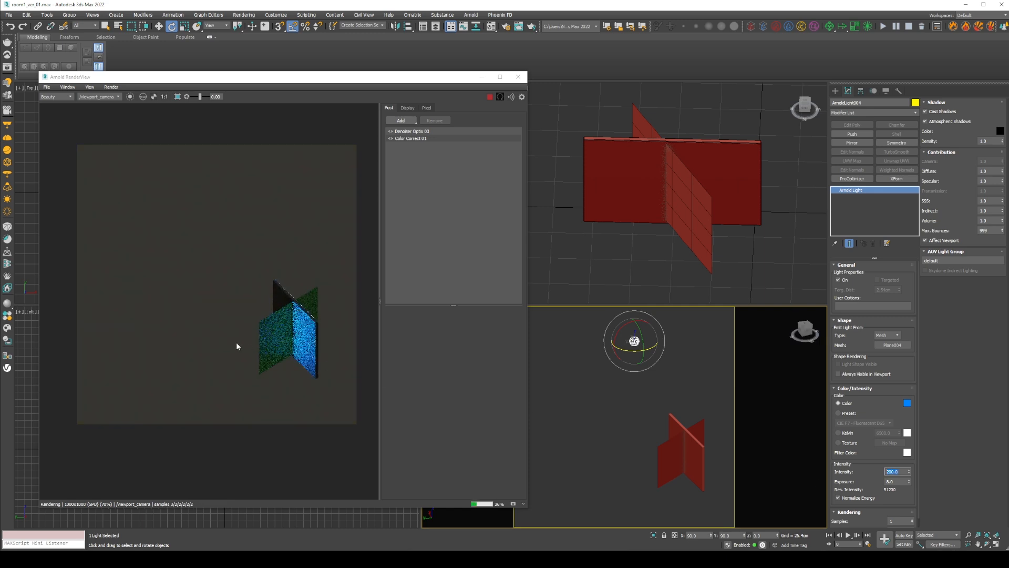
pyautogui.scroll(3, 288, 323)
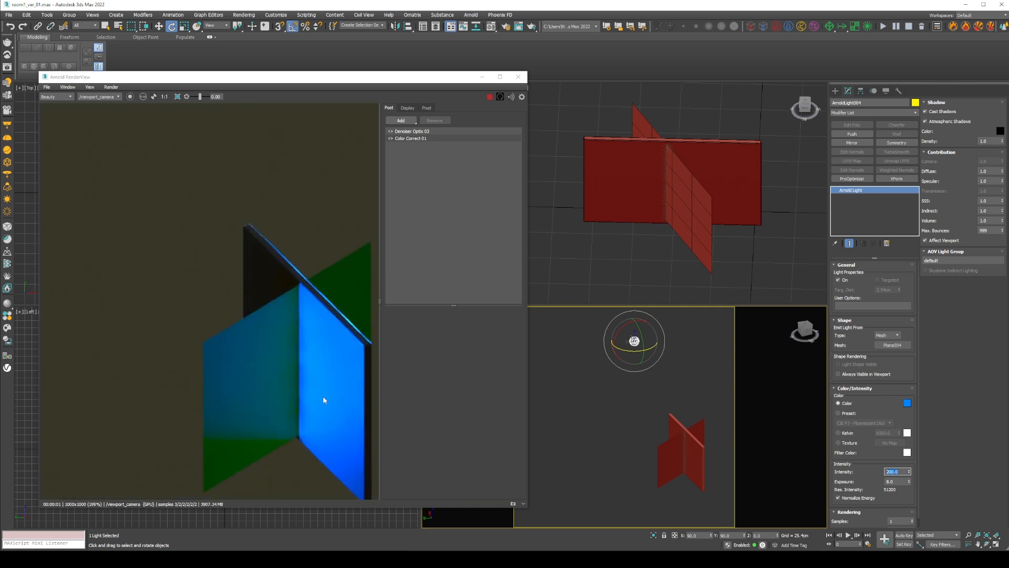
pyautogui.moveTo(324, 396); pyautogui.dragTo(271, 357, button='middle')
# Turn the plane parallel to the TV with its emitting side reversed and move it along Y to about 88 cm
pyautogui.click(663, 448)
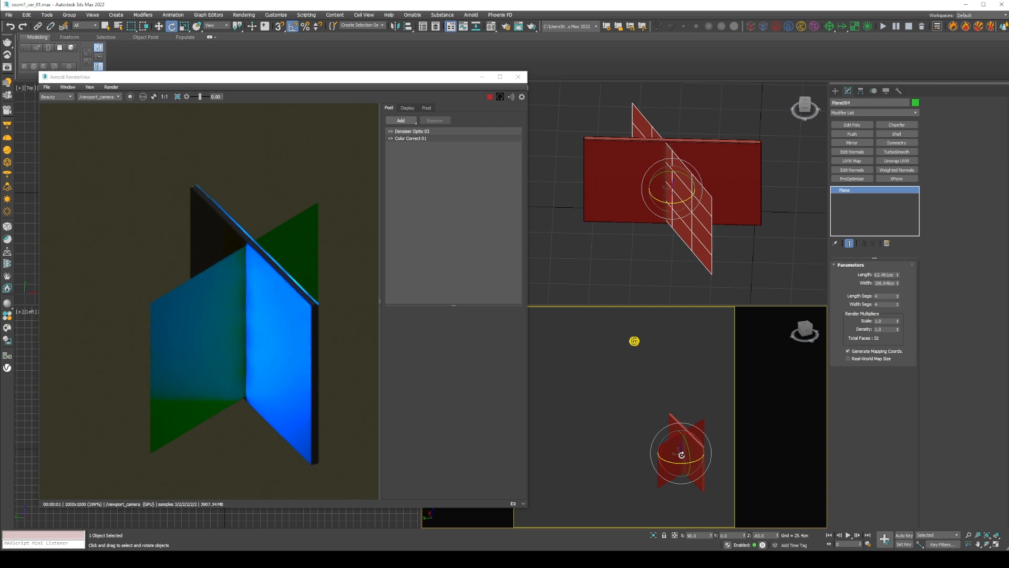
pyautogui.moveTo(683, 462); pyautogui.dragTo(634, 427)
pyautogui.press('w')
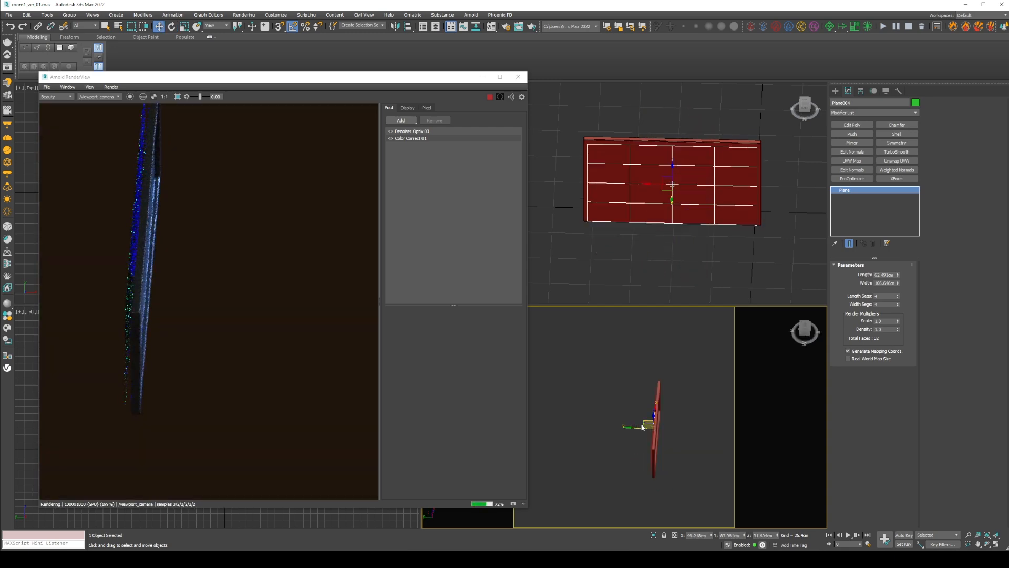
# Bring back all hidden room objects and check the glow behind the TV in the render
pyautogui.rightClick(646, 427)
pyautogui.click(688, 382)
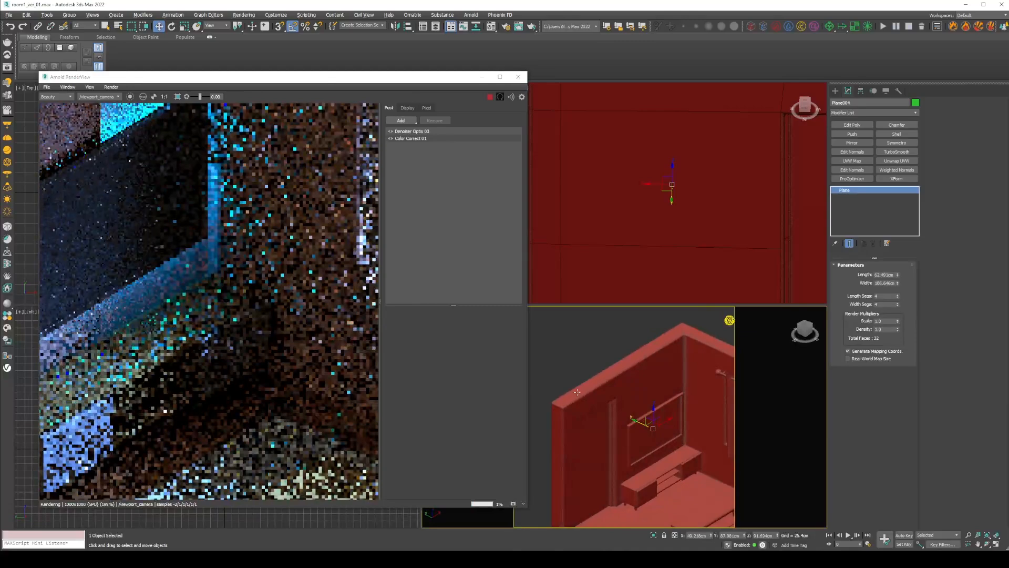
pyautogui.scroll(2, 205, 279)
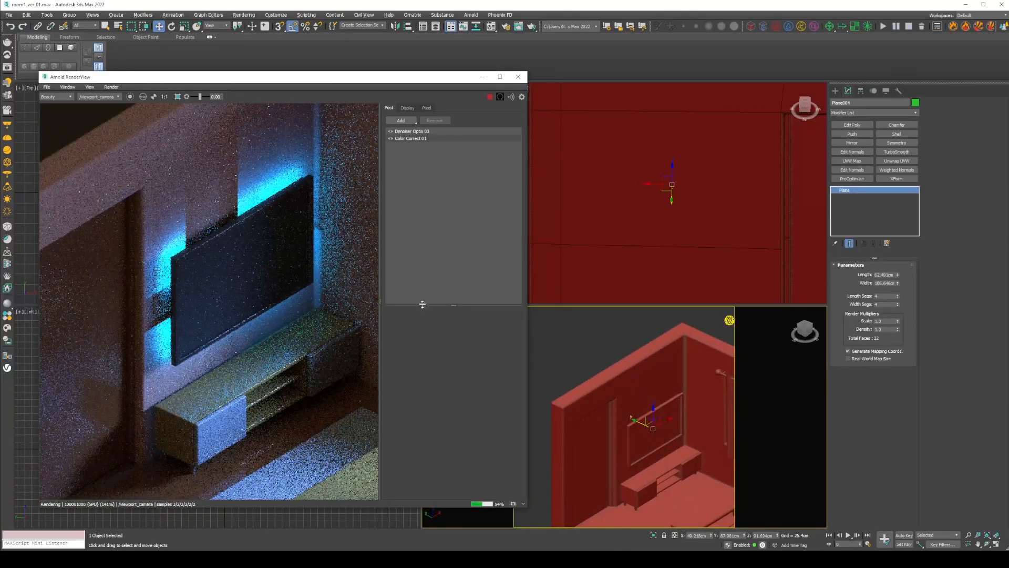
# Nudge the plane along Y, reduce it to one segment each way, and add a Shell with about 0.86 cm outer amount
pyautogui.moveTo(645, 426); pyautogui.dragTo(647, 426)
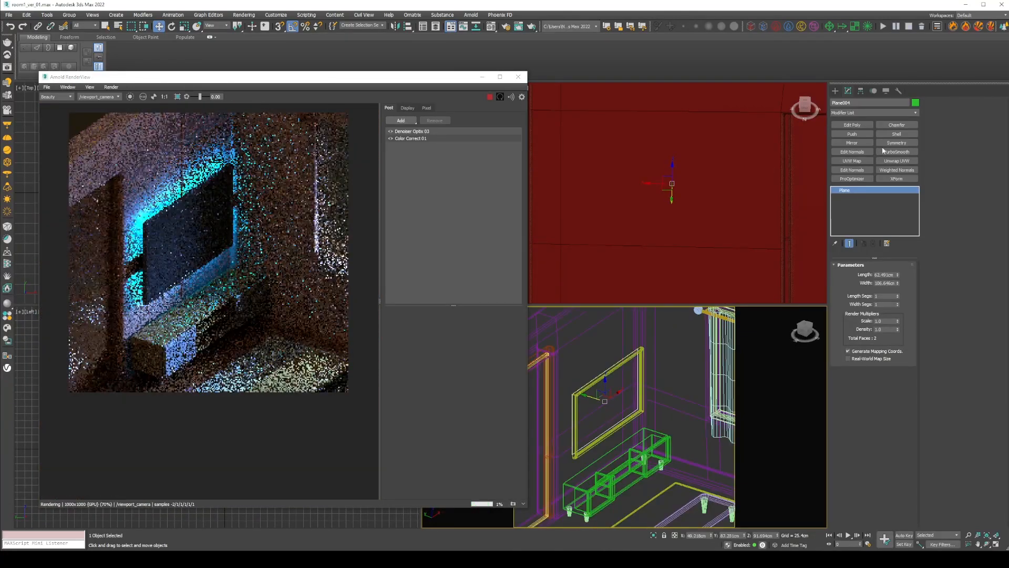
pyautogui.click(892, 135)
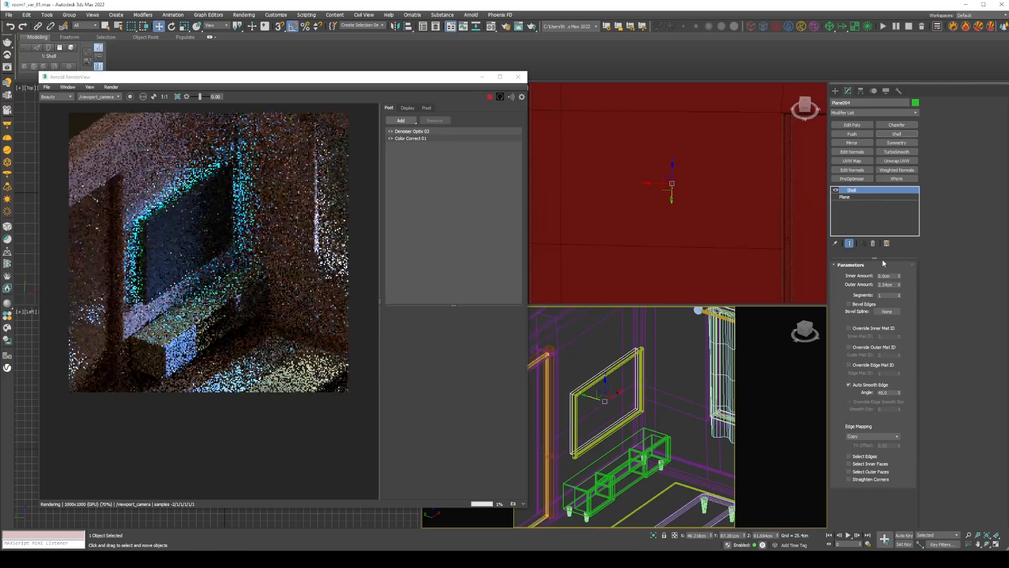
pyautogui.moveTo(899, 286); pyautogui.dragTo(900, 309)
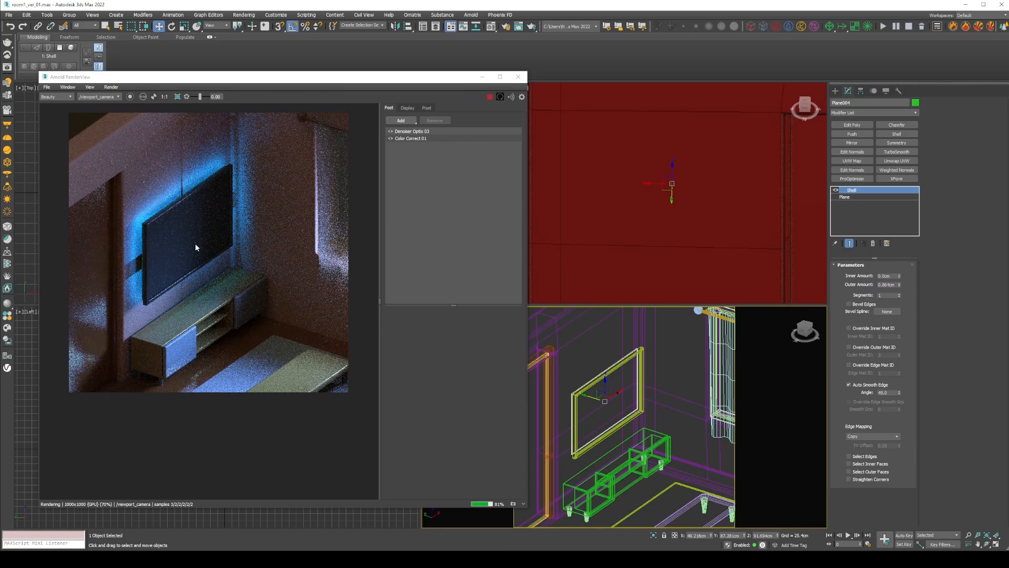
# Inspect the plane's visible edge in the render and move the plane slightly back from the TV toward the wall
pyautogui.scroll(7, 195, 247)
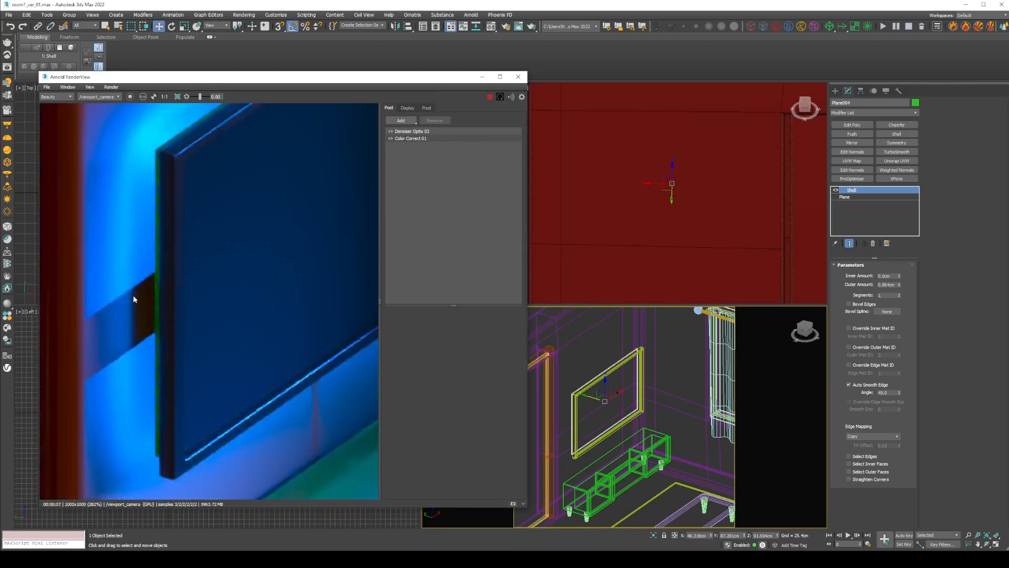
pyautogui.scroll(-2, 147, 265)
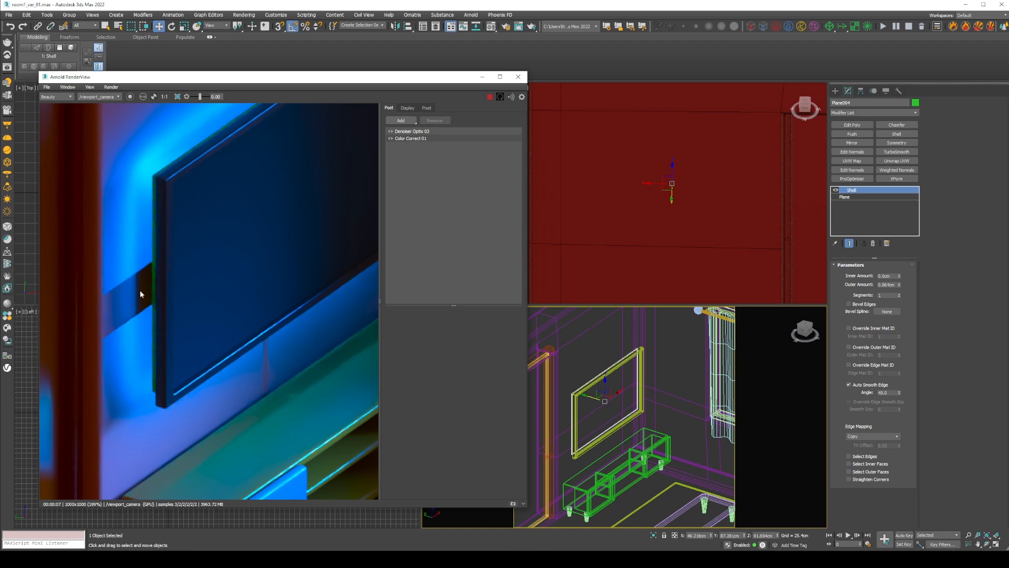
pyautogui.scroll(-2, 222, 219)
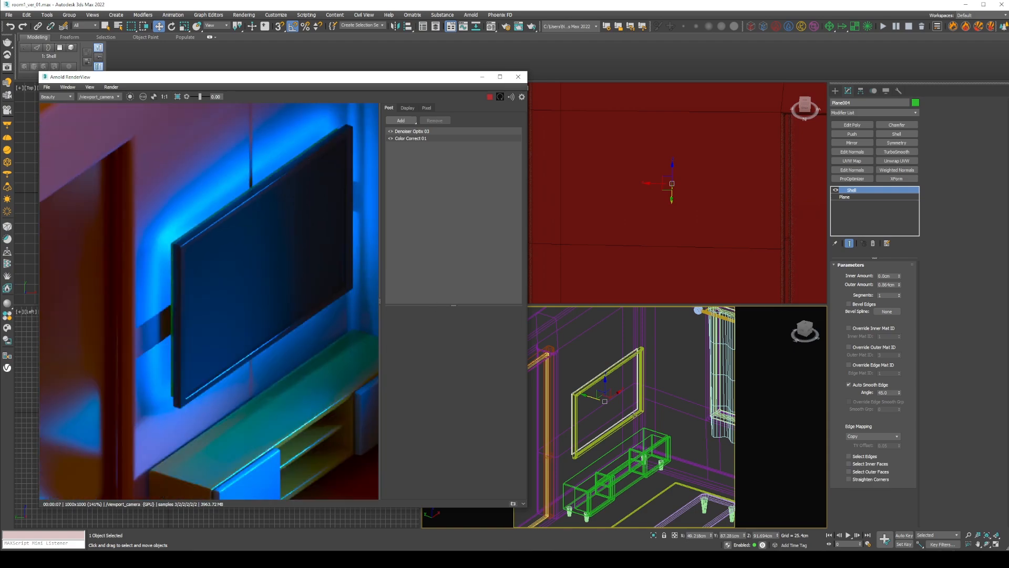
pyautogui.keyDown('alt'); pyautogui.moveTo(592, 406); pyautogui.dragTo(631, 406, button='middle'); pyautogui.keyUp('alt')
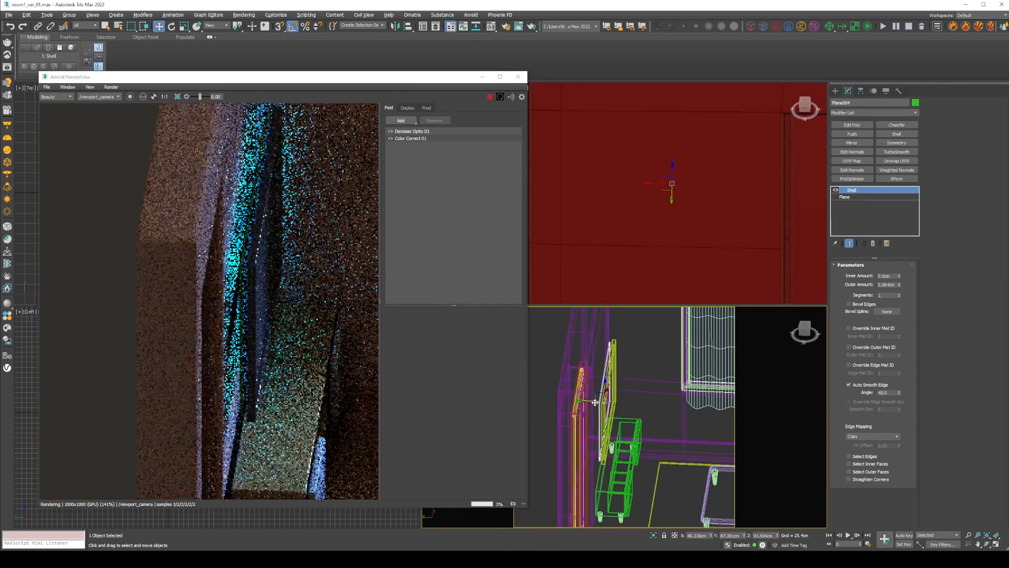
pyautogui.moveTo(596, 402); pyautogui.dragTo(593, 402)
pyautogui.moveTo(207, 293); pyautogui.dragTo(171, 288, button='middle')
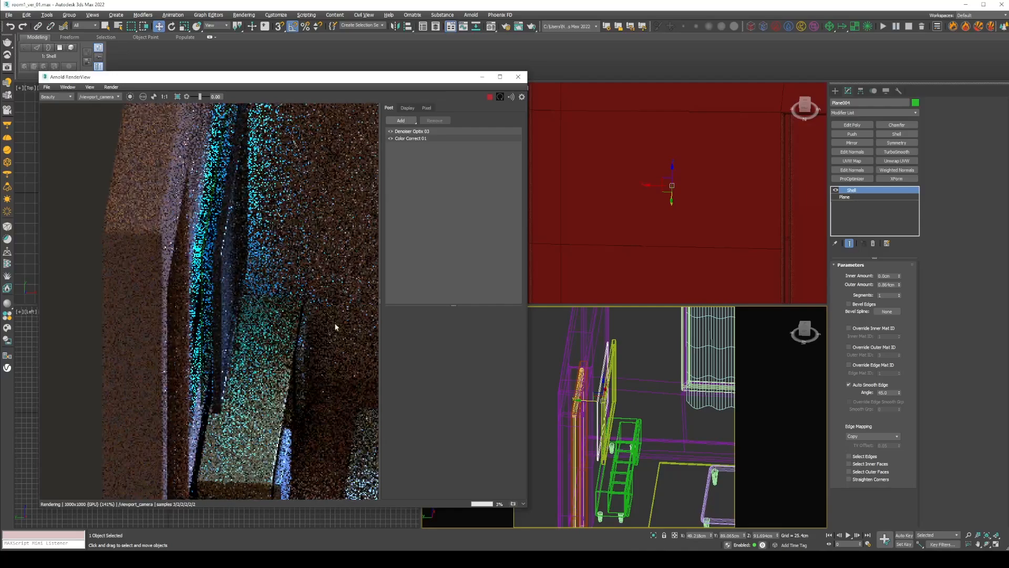
pyautogui.keyDown('alt'); pyautogui.moveTo(581, 391); pyautogui.dragTo(537, 364, button='middle'); pyautogui.keyUp('alt')
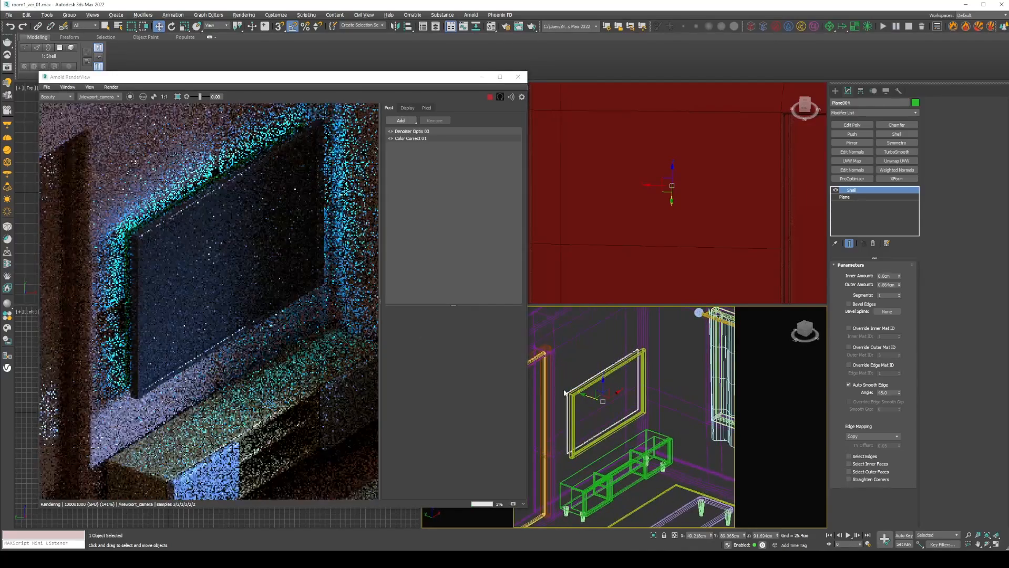
# Move the light plane out in front of the TV to check its lighting, and delete it
pyautogui.moveTo(591, 393); pyautogui.dragTo(619, 404)
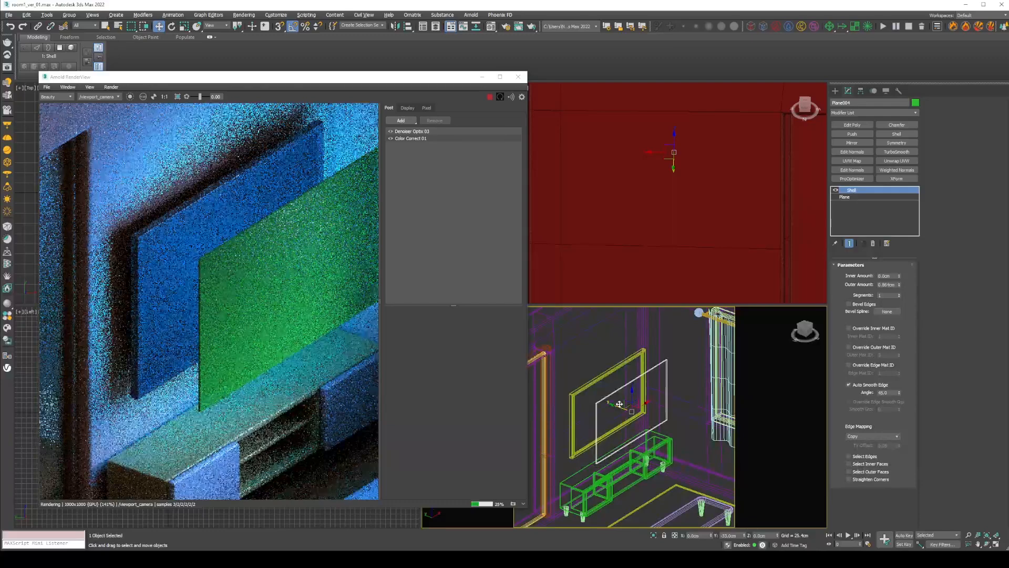
pyautogui.scroll(-5, 251, 314)
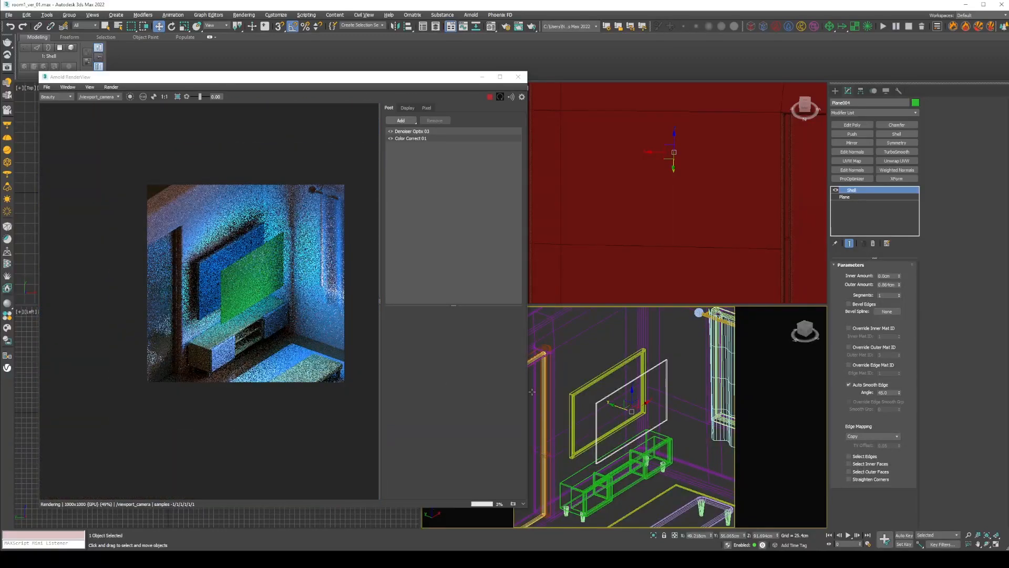
pyautogui.scroll(5, 616, 412)
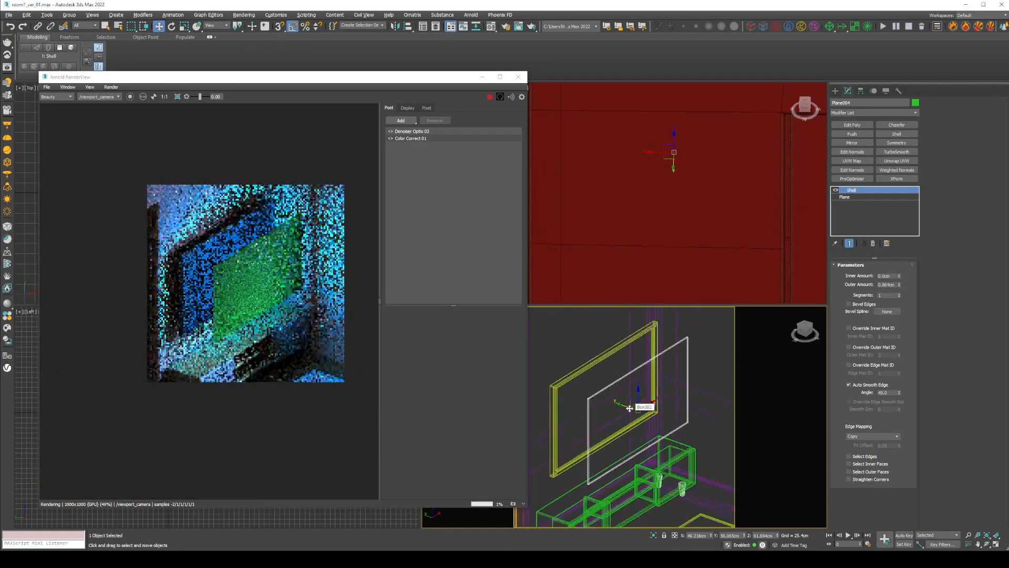
pyautogui.press('Delete')
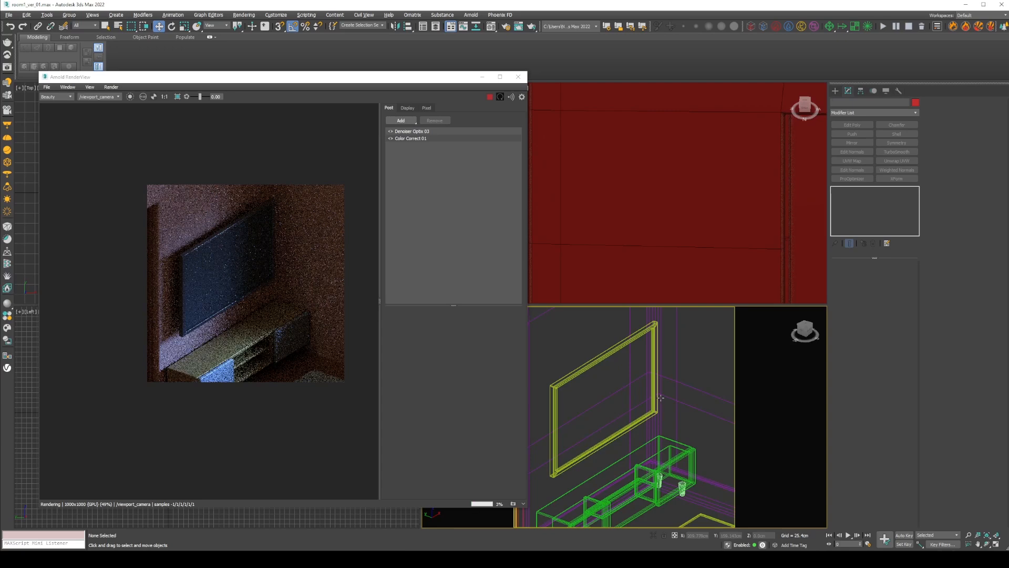
# Undo the plane and mesh light work back to the four lights around the TV, and show all hidden objects
pyautogui.hotkey('ctrl', 'z')
pyautogui.hotkey('alt', 'q')
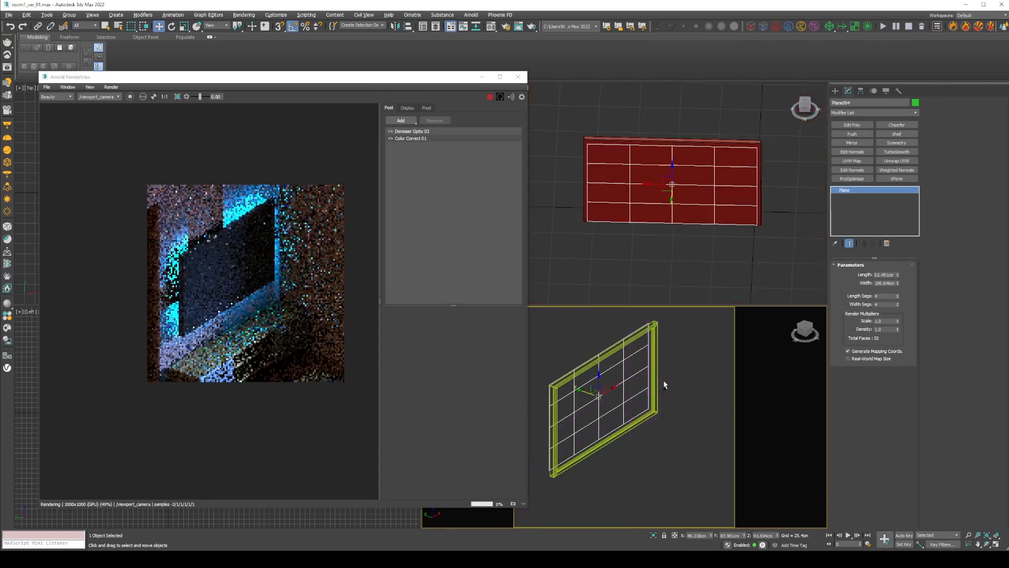
pyautogui.hotkey('ctrl', 'z')
pyautogui.hotkey('ctrl', 'y')
pyautogui.hotkey('ctrl', 'z')
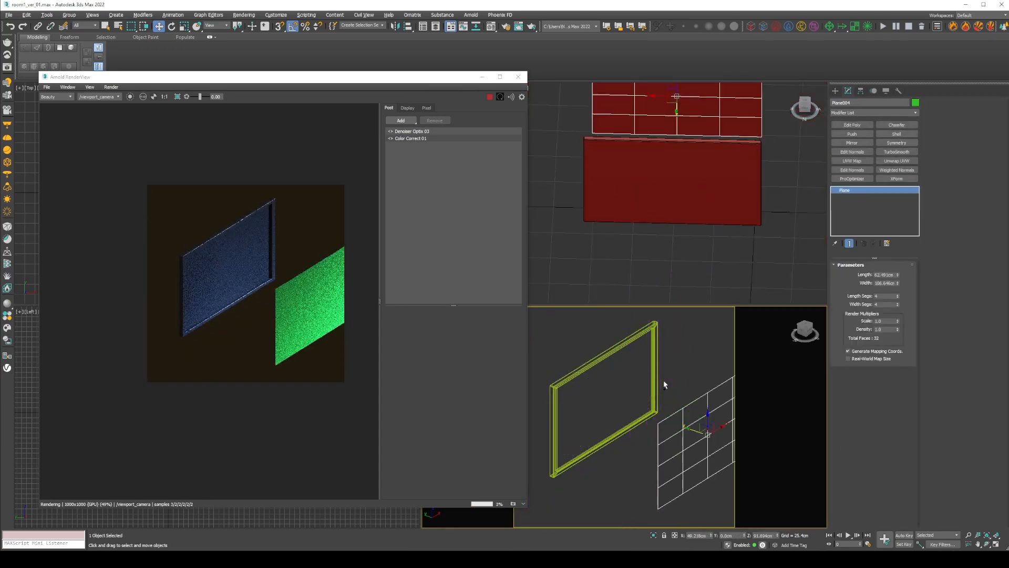
pyautogui.hotkey('ctrl', 'z')
pyautogui.hotkey('ctrl', 'z')
pyautogui.hotkey('ctrl', 'z')
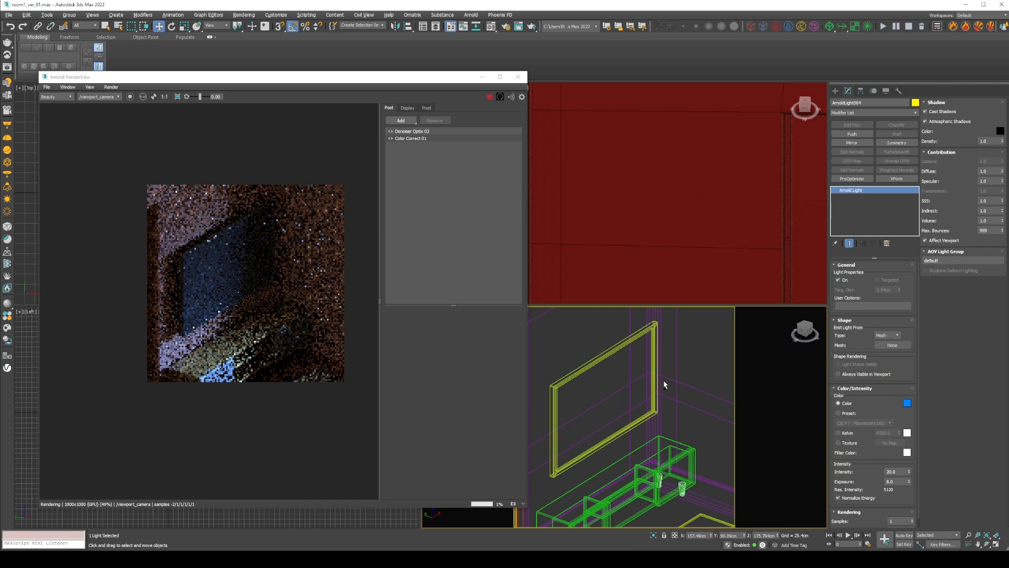
pyautogui.hotkey('ctrl', 'z')
pyautogui.hotkey('ctrl', 'z')
pyautogui.hotkey('ctrl', 'z')
pyautogui.hotkey('ctrl', 'z')
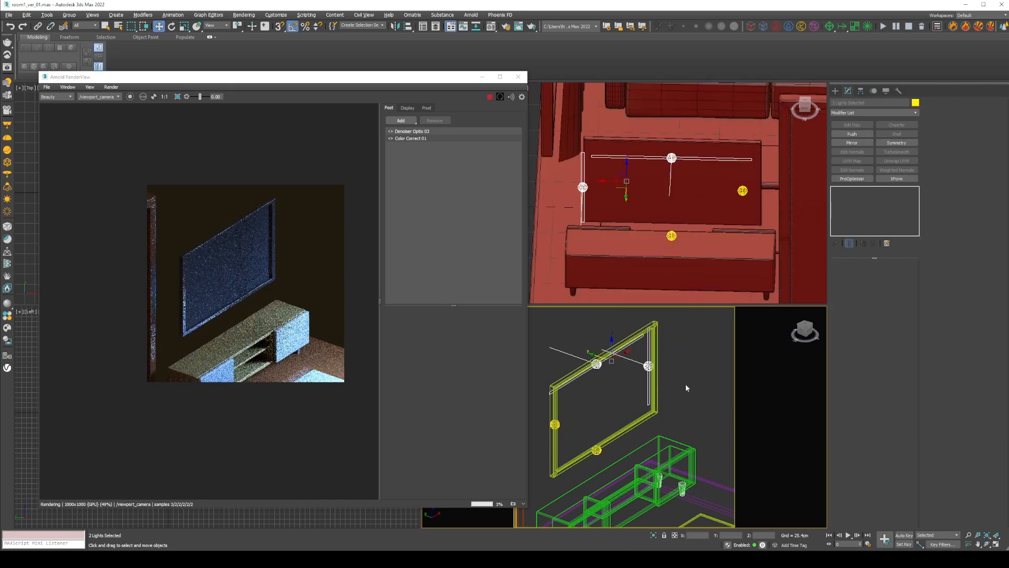
pyautogui.rightClick(686, 388)
pyautogui.click(684, 358)
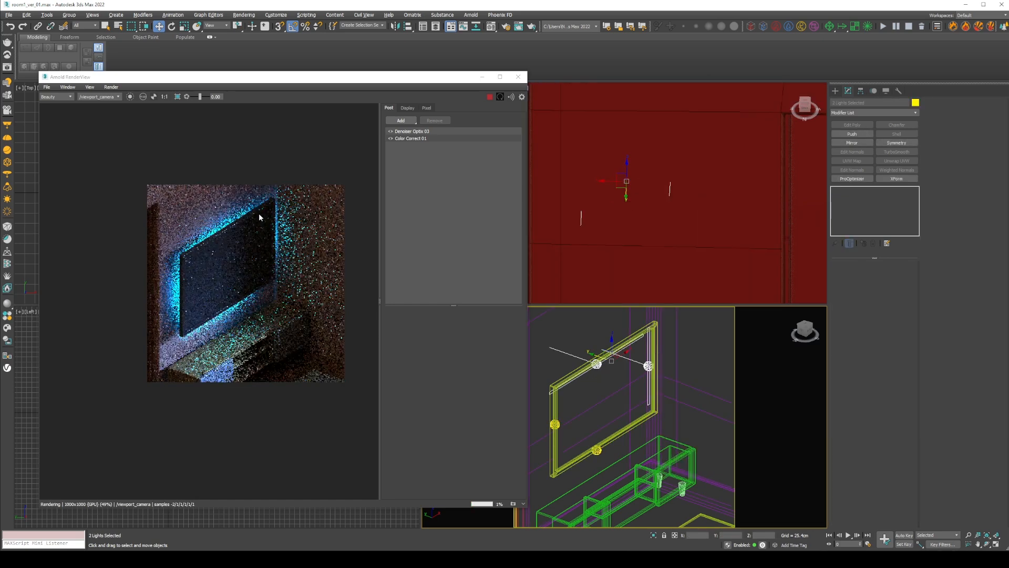
# Select the TV's front screen polygons and detach them as a separate object
pyautogui.click(580, 410)
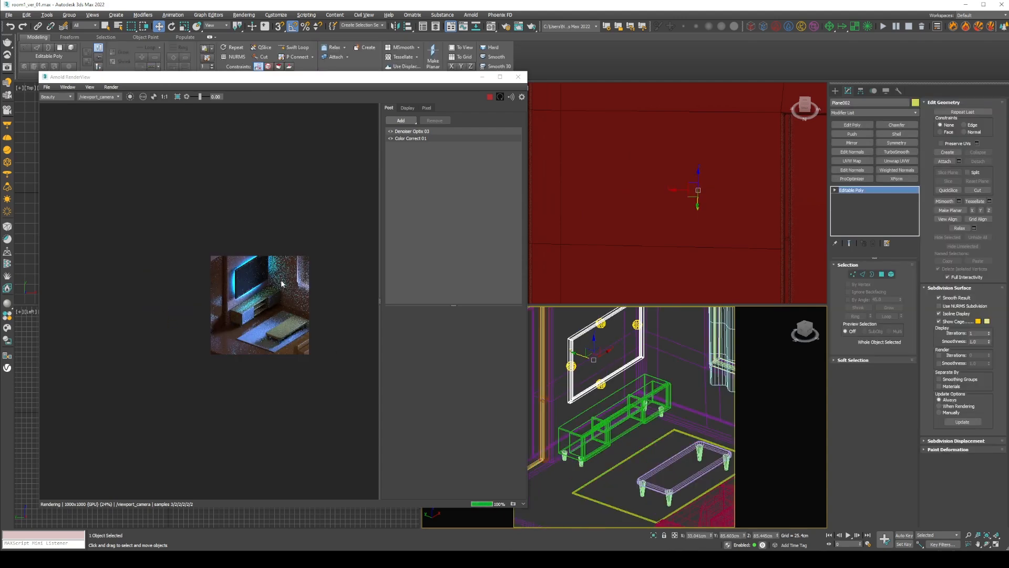
pyautogui.scroll(5, 281, 283)
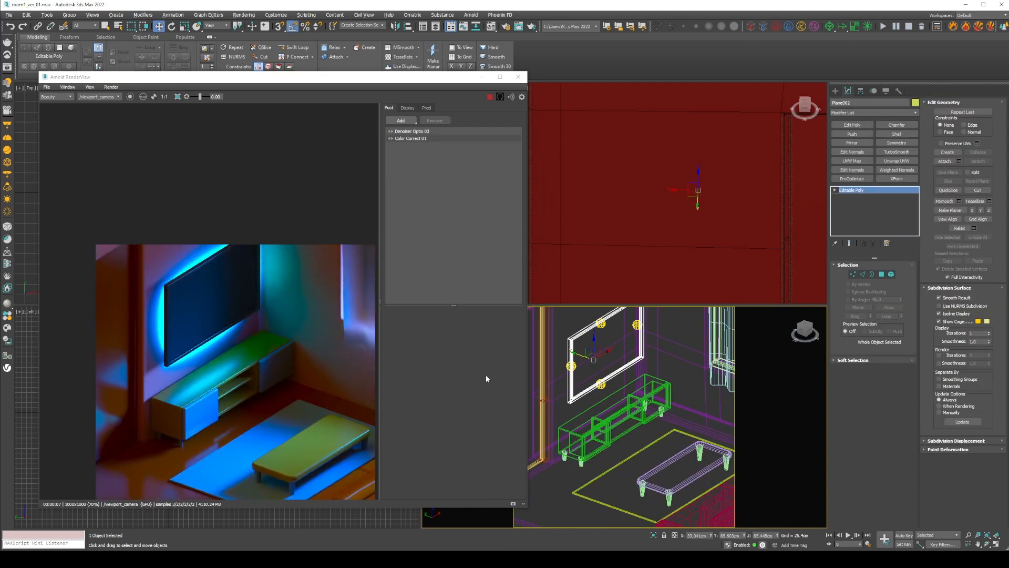
pyautogui.click(882, 275)
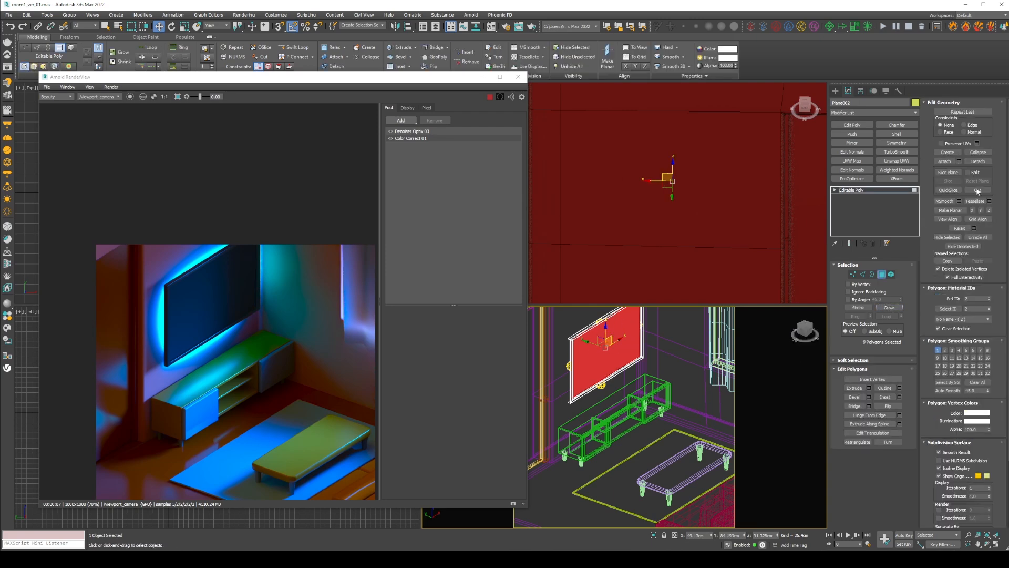
pyautogui.click(971, 161)
pyautogui.click(525, 275)
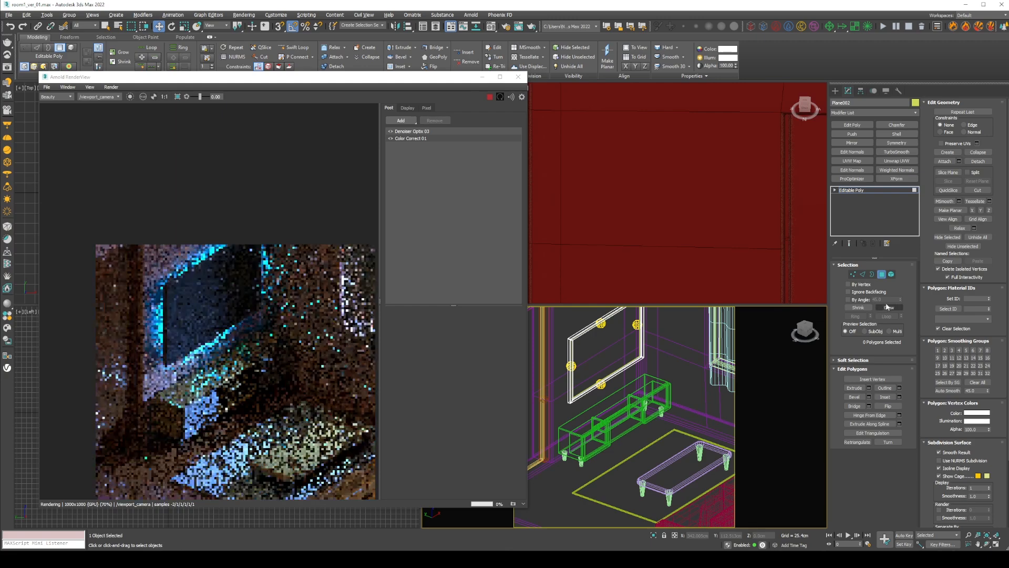
pyautogui.click(881, 276)
pyautogui.click(619, 340)
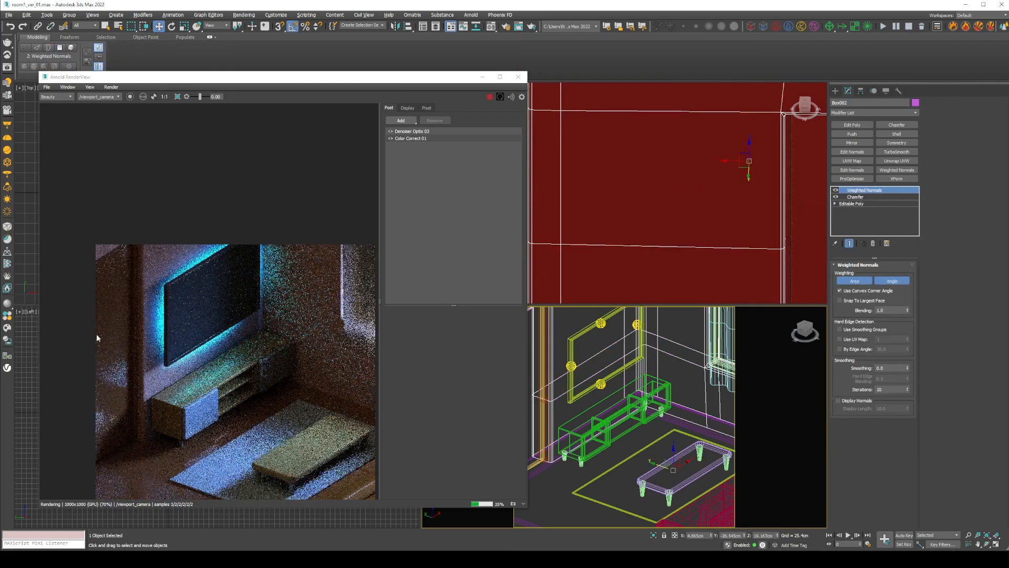
# Copy the backlight at the TV's corner and place the copy outside the room, above the window wall
pyautogui.hotkey('ctrl', 'z')
pyautogui.click(216, 311)
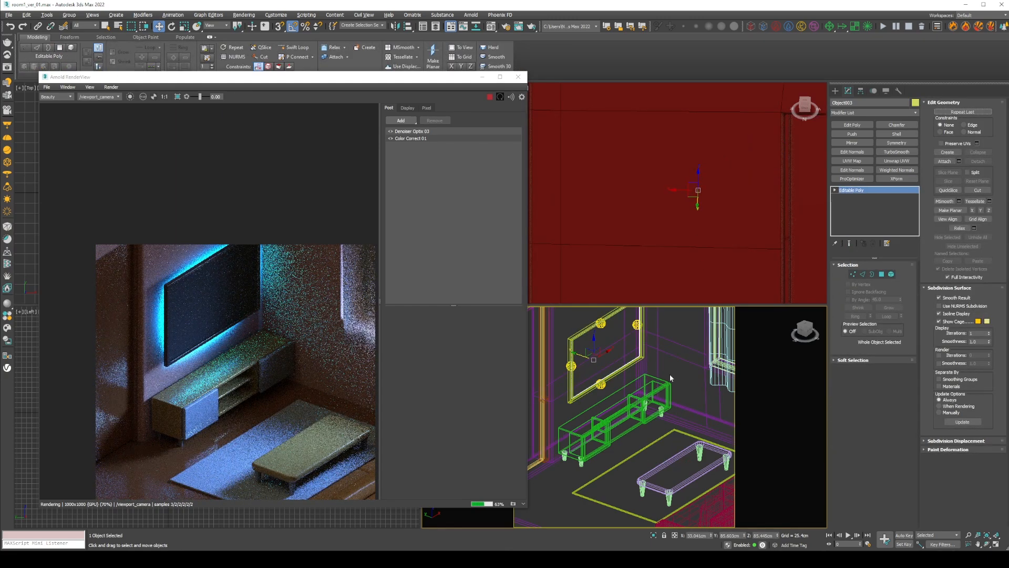
pyautogui.scroll(-5, 610, 361)
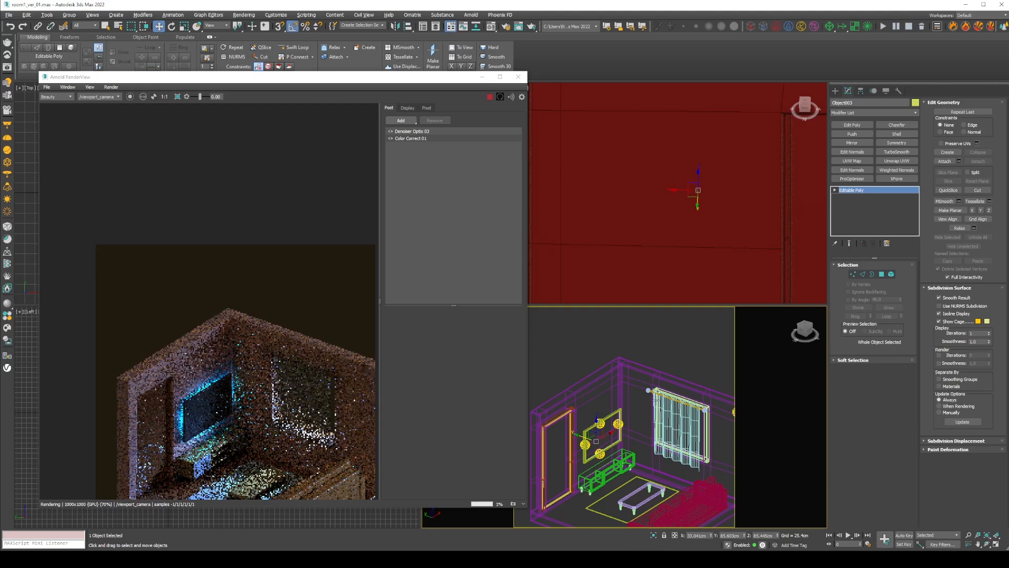
pyautogui.click(618, 424)
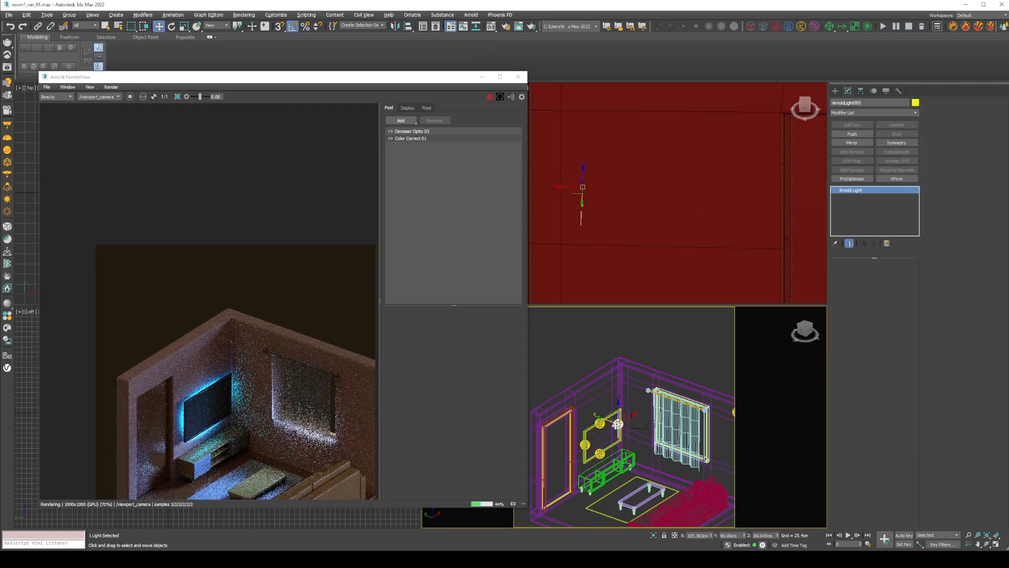
pyautogui.keyDown('shift'); pyautogui.moveTo(618, 424); pyautogui.dragTo(703, 370); pyautogui.keyUp('shift')
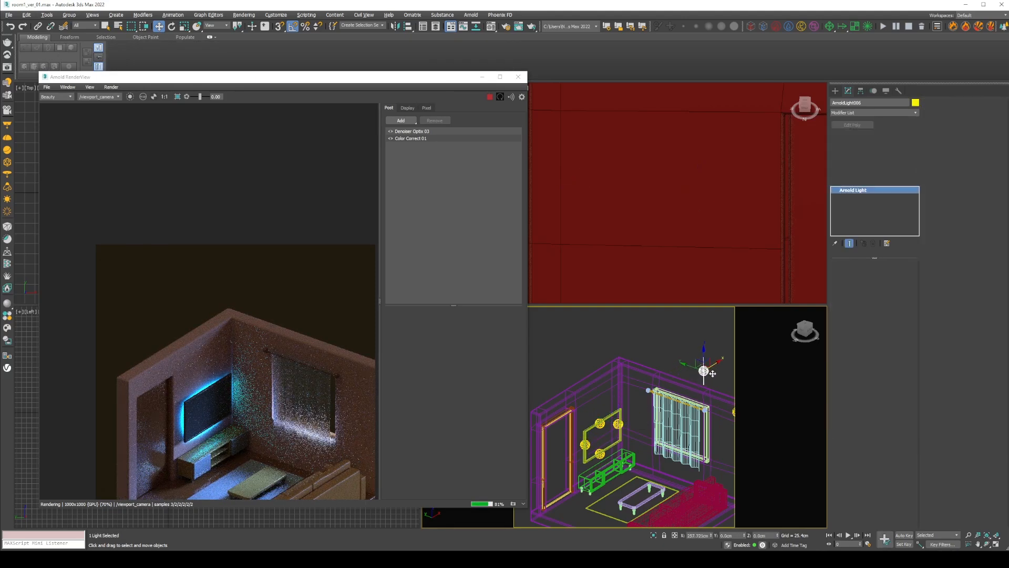
pyautogui.click(513, 318)
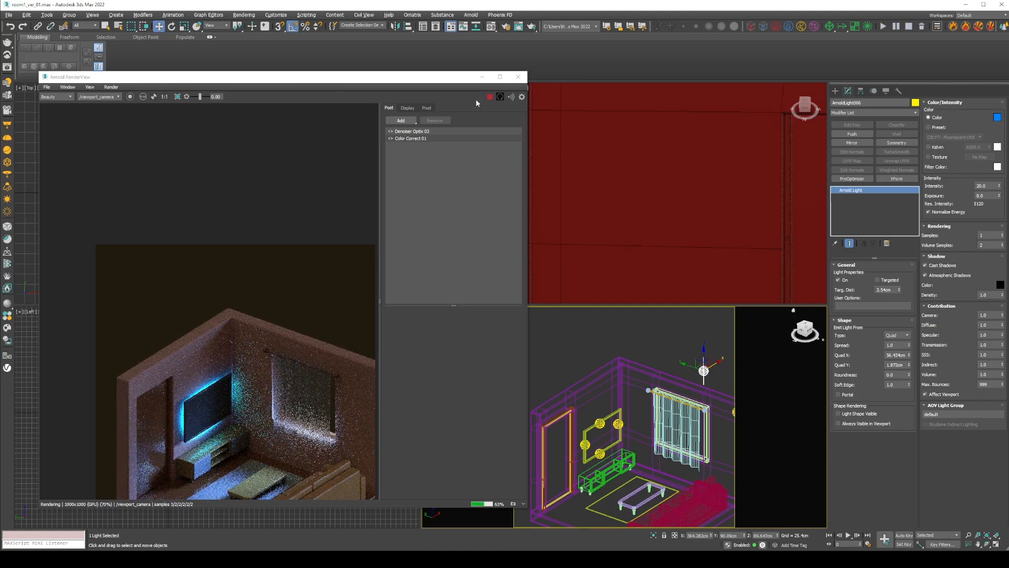
# Change the copied light's shape type to Mesh and assign the detached TV screen object as its mesh
pyautogui.click(896, 335)
pyautogui.click(894, 400)
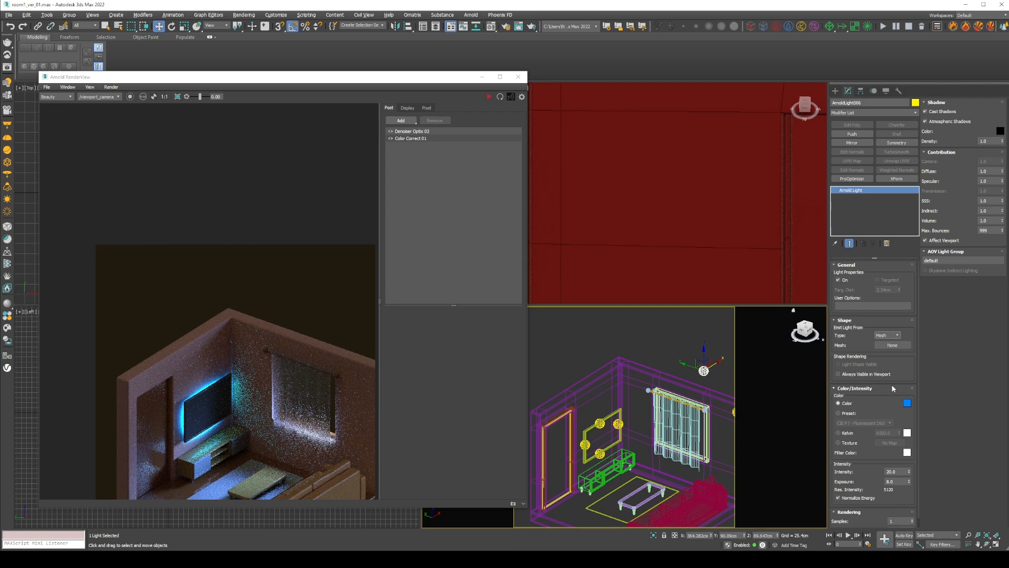
pyautogui.press('F3')
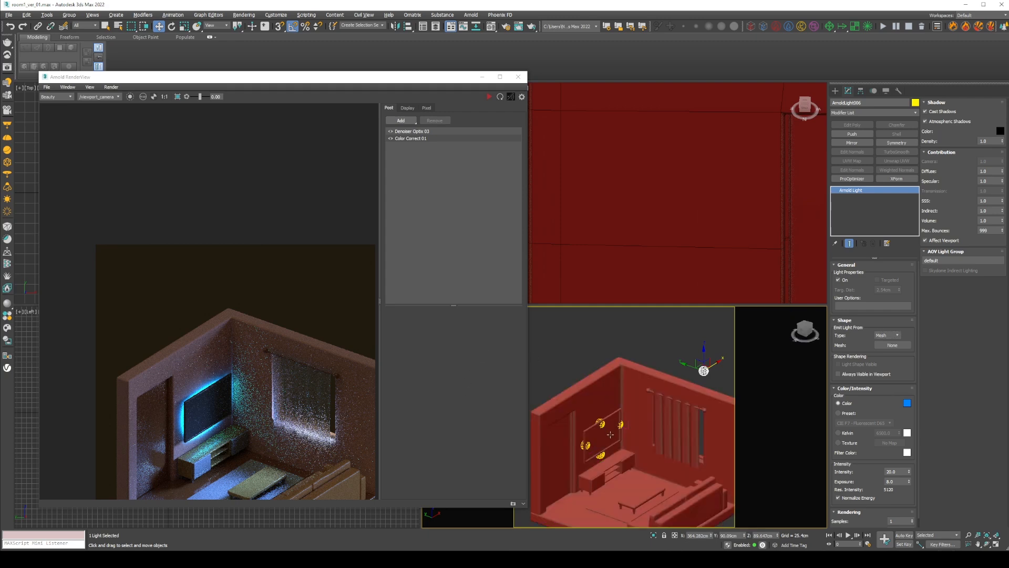
pyautogui.click(907, 345)
pyautogui.click(606, 437)
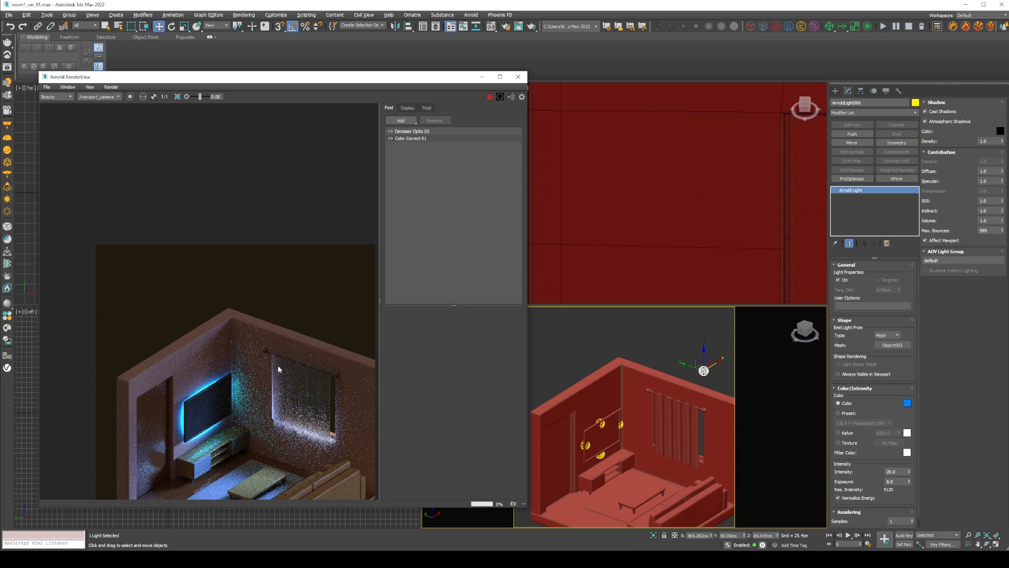
# Set the mesh light's intensity to 500 and examine the TV closely in the render
pyautogui.scroll(2, 229, 412)
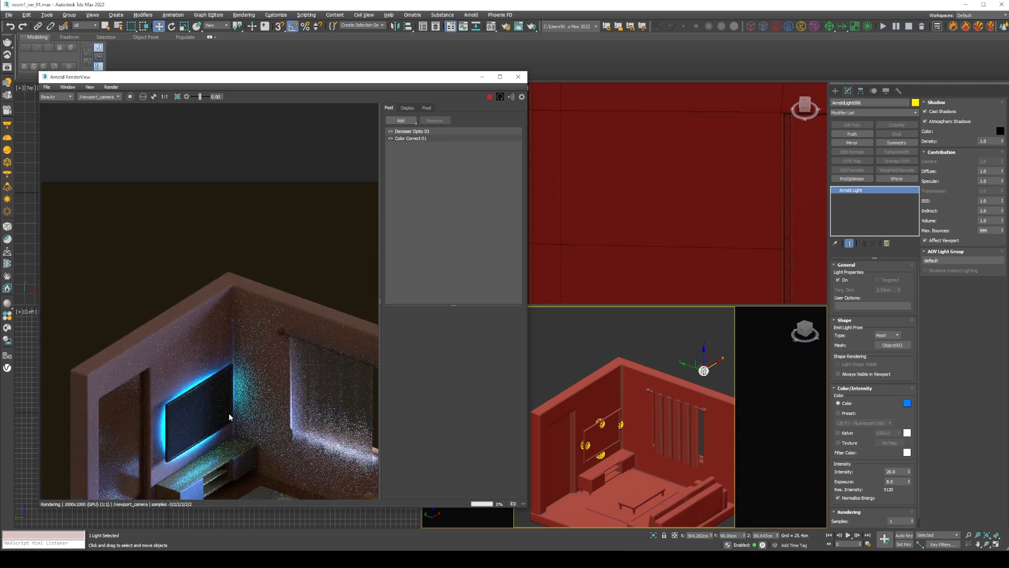
pyautogui.scroll(-2, 228, 412)
pyautogui.moveTo(228, 412); pyautogui.dragTo(255, 381, button='middle')
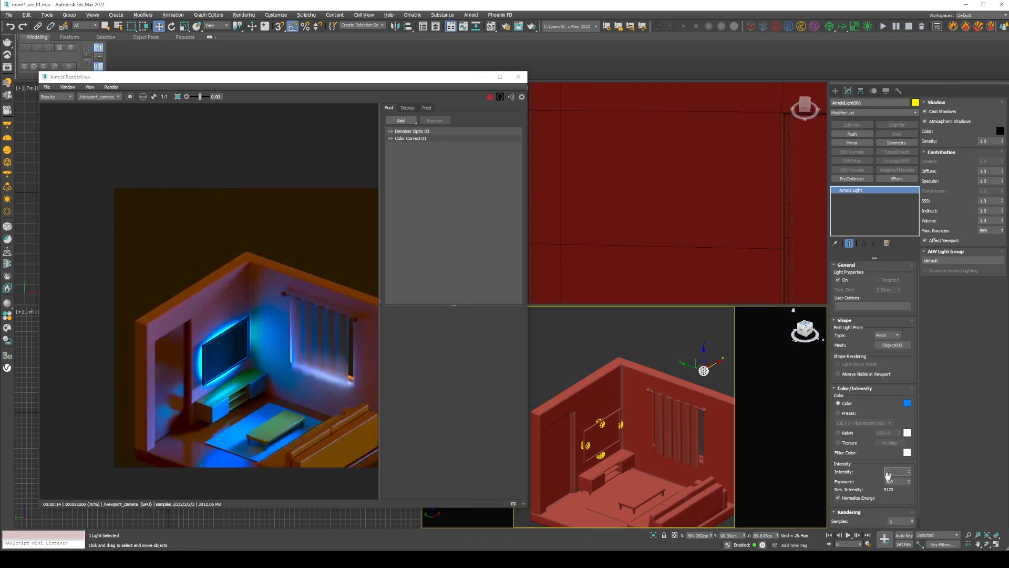
pyautogui.press('Return')
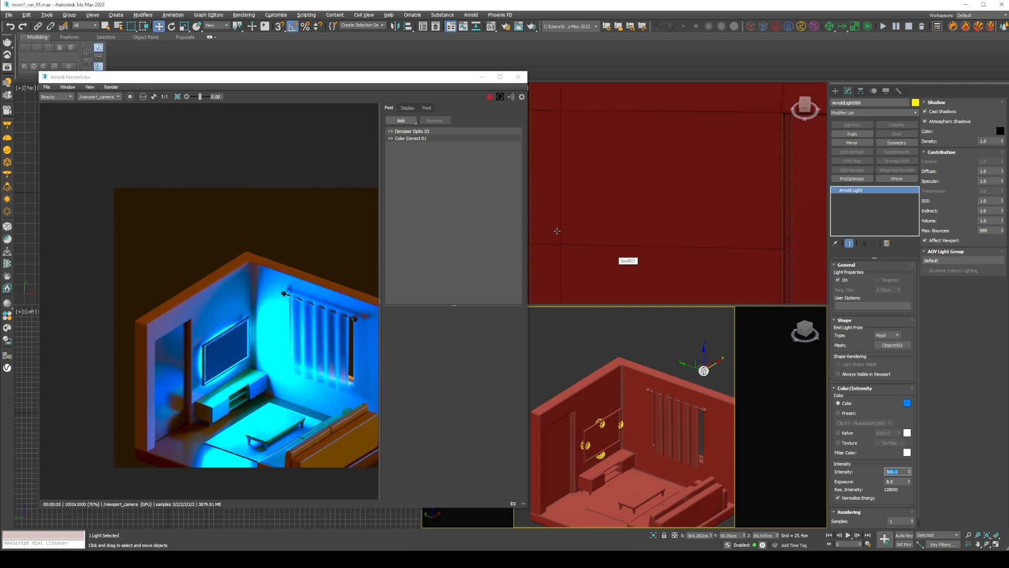
pyautogui.scroll(5, 213, 346)
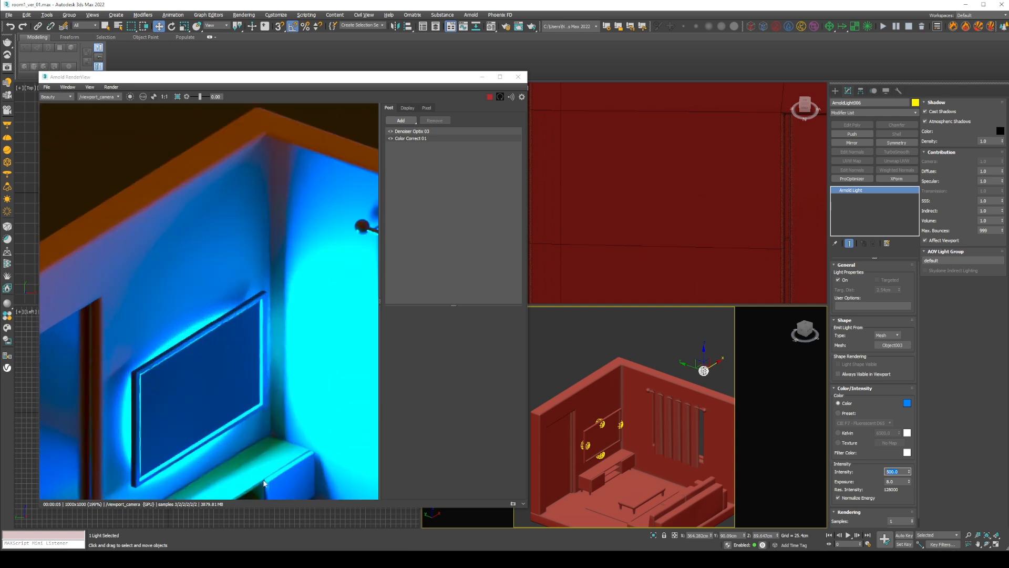
# Deselect the light and set the base color of the dark TV screen material to white
pyautogui.click(482, 77)
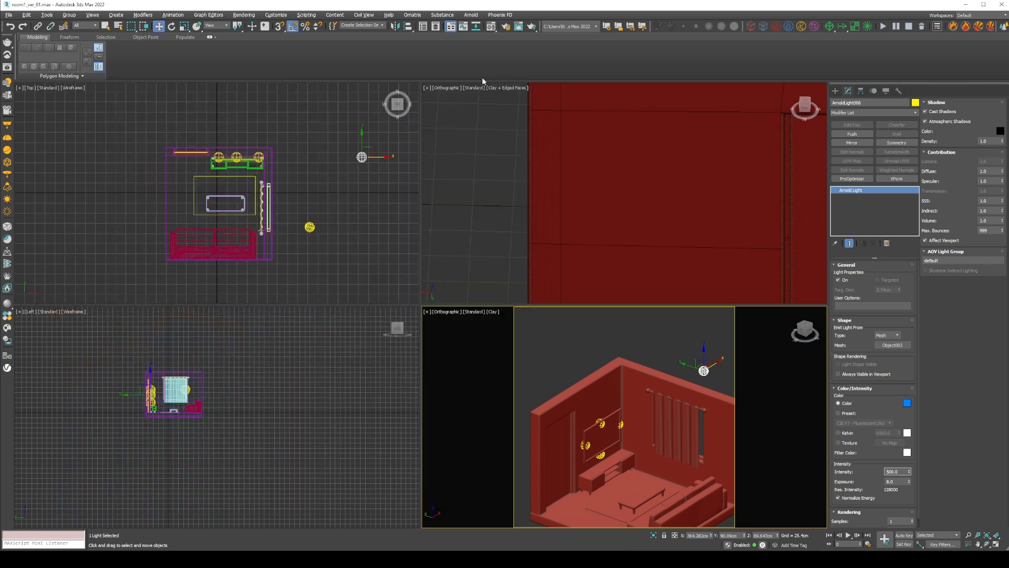
pyautogui.click(492, 240)
pyautogui.press('m')
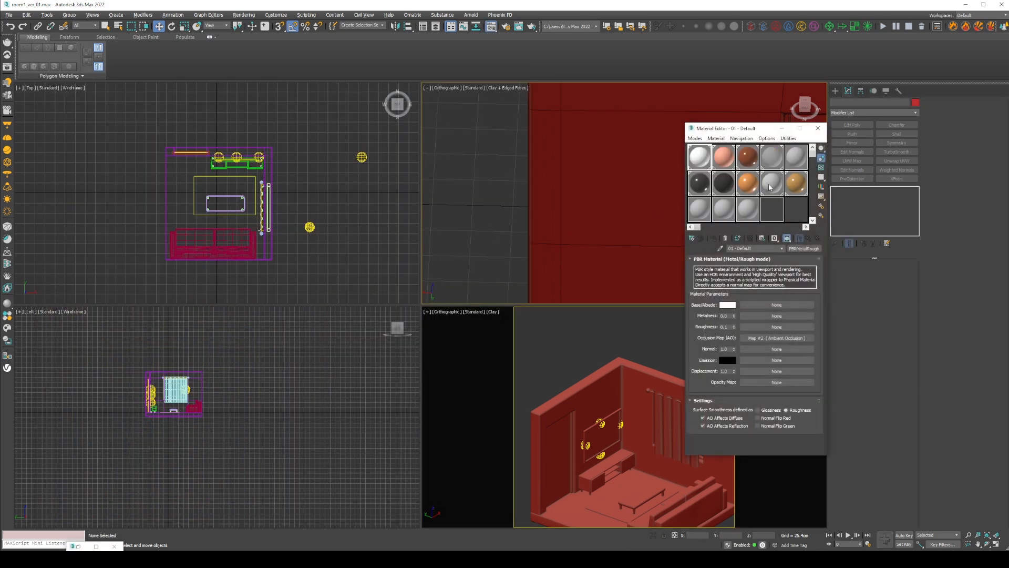
pyautogui.click(725, 188)
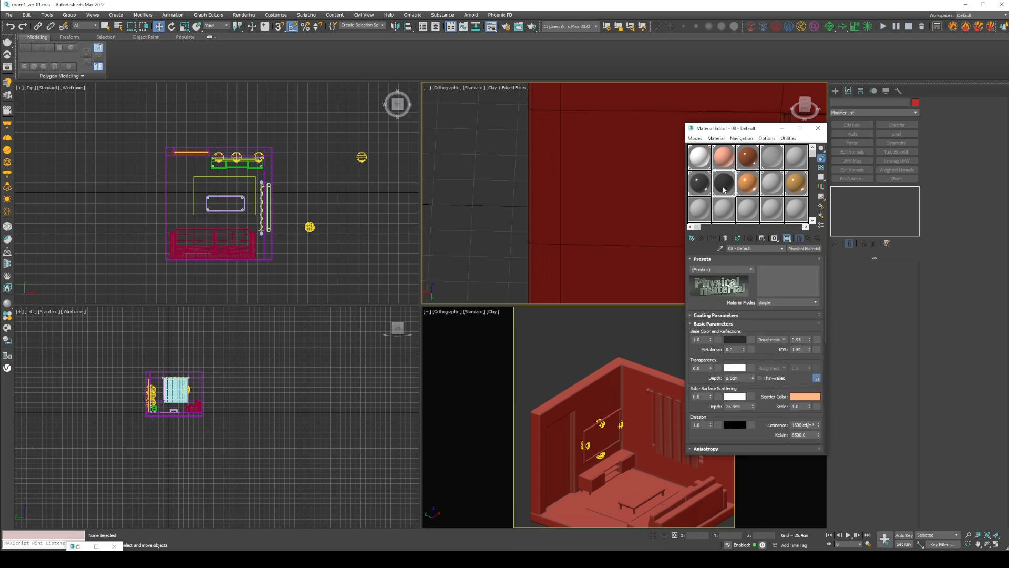
pyautogui.click(735, 340)
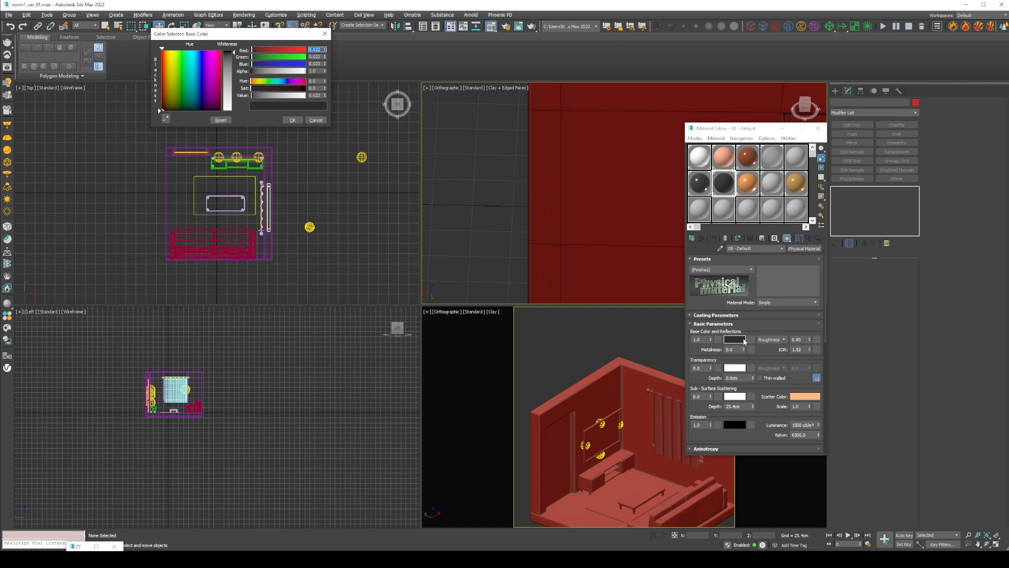
pyautogui.moveTo(230, 105); pyautogui.dragTo(232, 113)
pyautogui.click(293, 120)
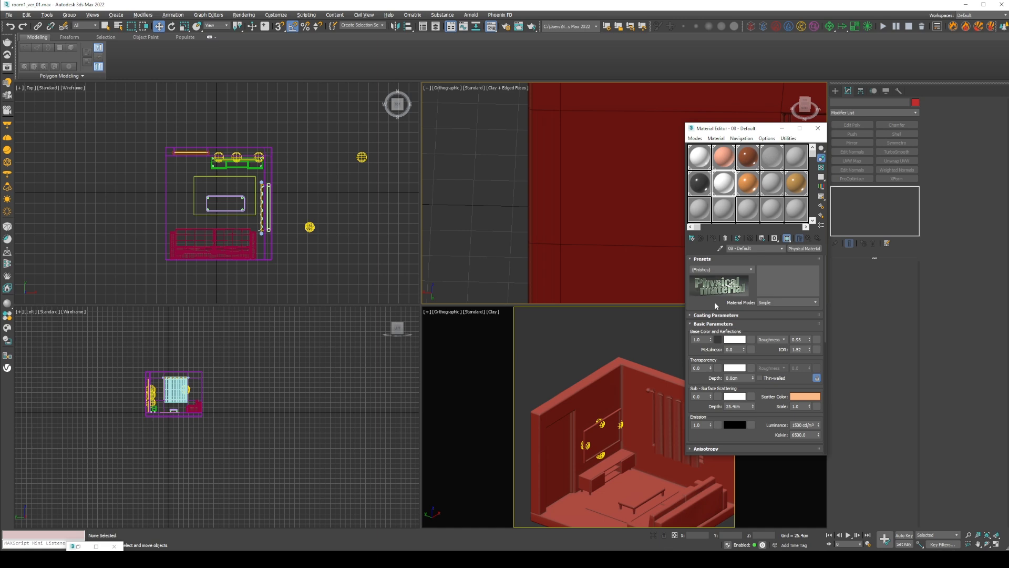
# Assign a Bitmap map to the material's base weight, using the truck JPG image from the Desktop
pyautogui.click(750, 340)
pyautogui.click(628, 160)
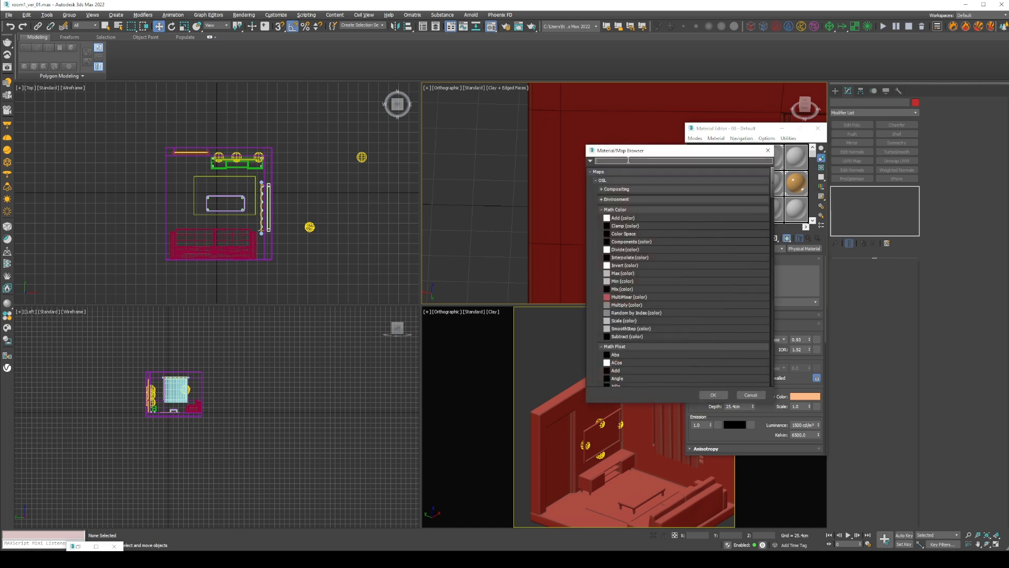
pyautogui.write('bitmap')
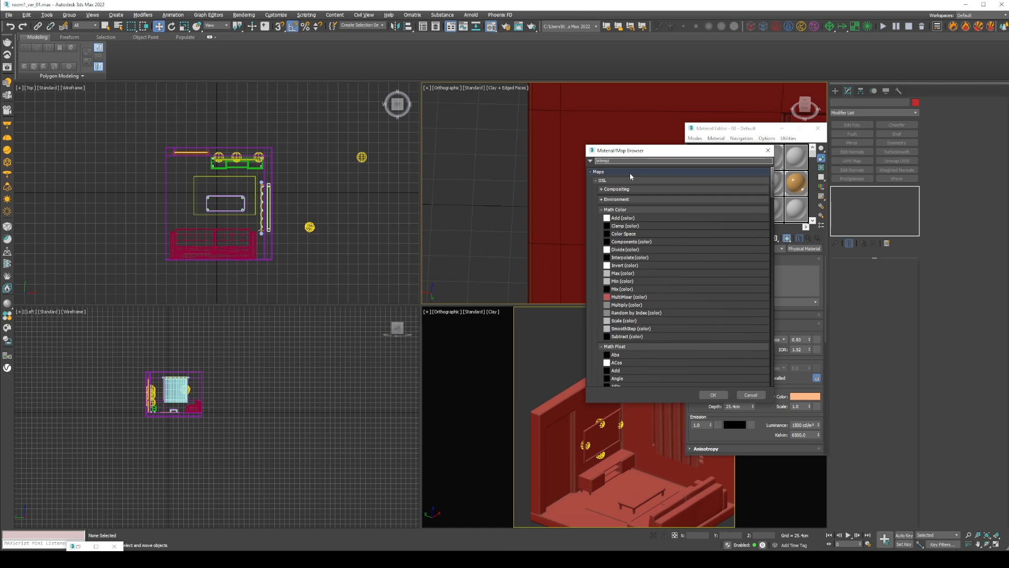
pyautogui.press('BackSpace')
pyautogui.press('BackSpace')
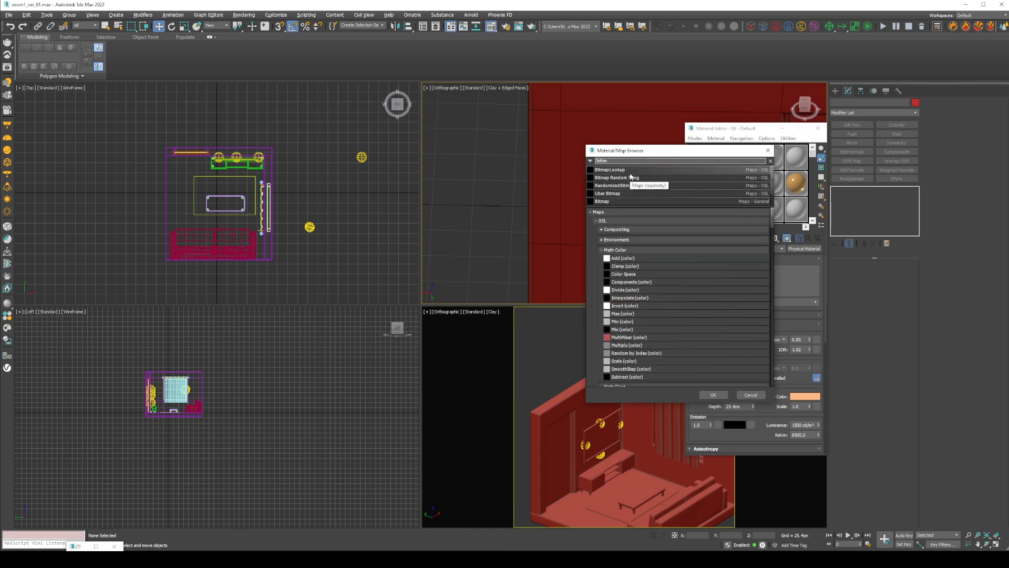
pyautogui.doubleClick(605, 201)
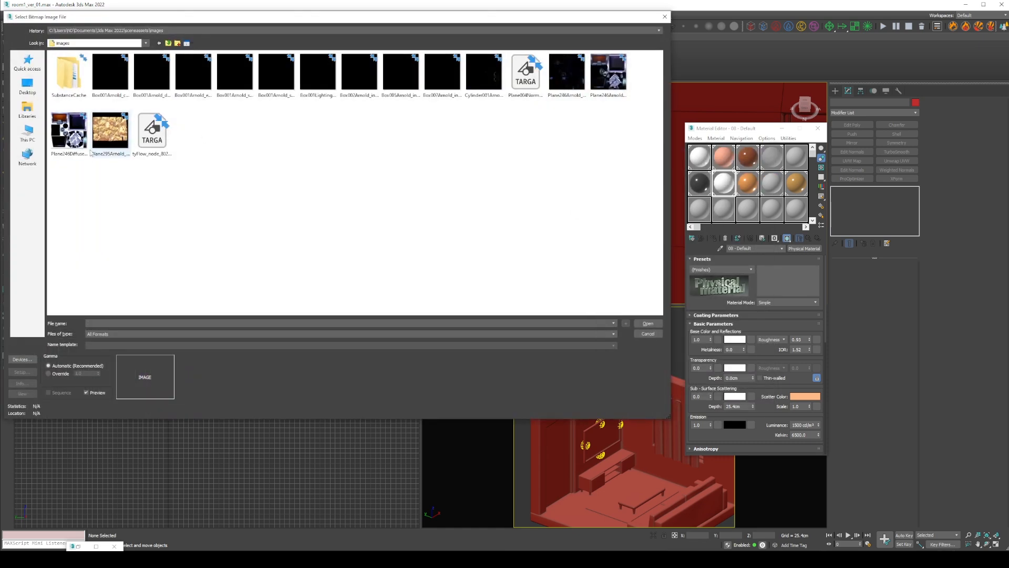
pyautogui.click(27, 133)
pyautogui.click(27, 86)
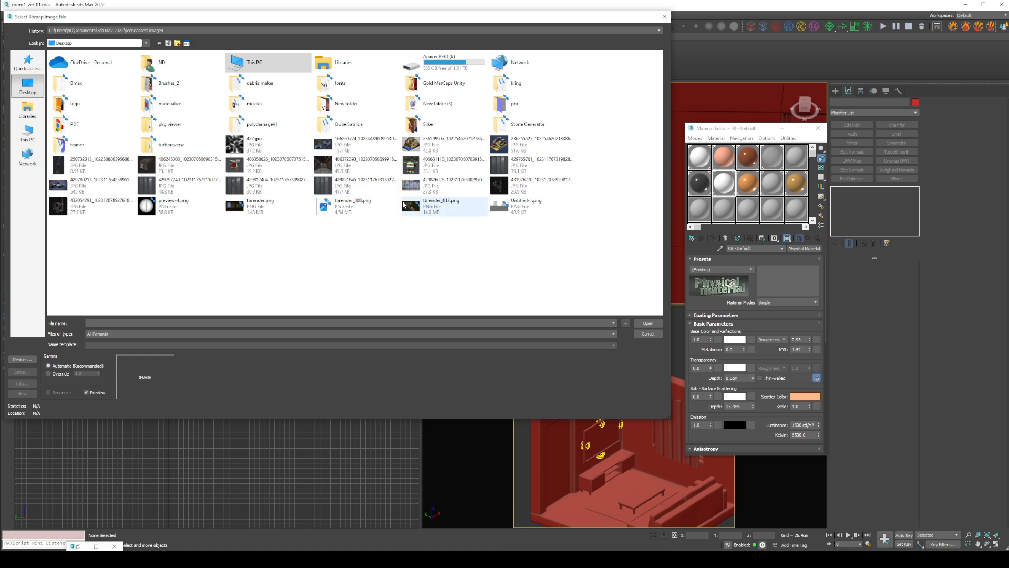
pyautogui.doubleClick(80, 185)
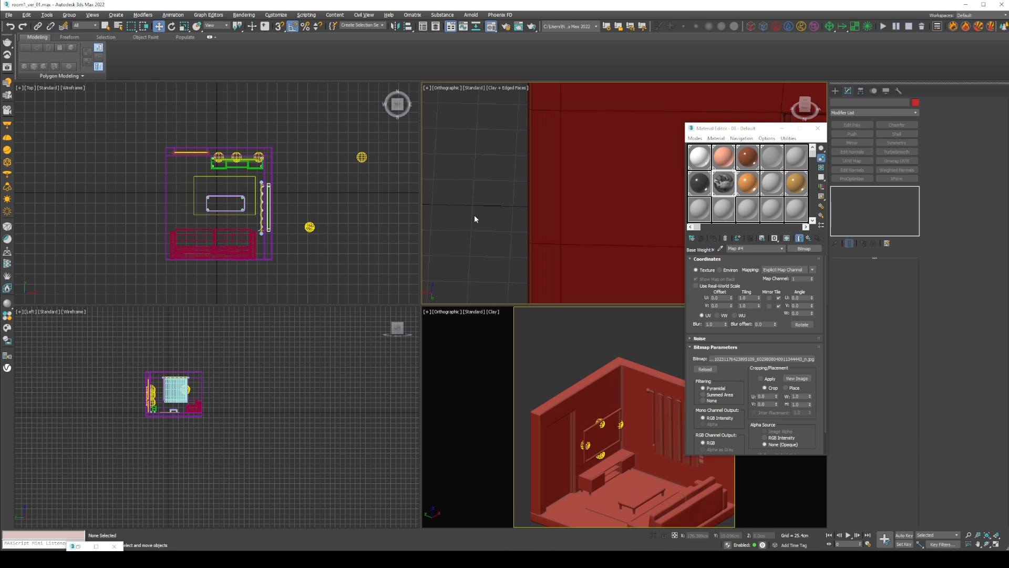
# Reuse the base weight bitmap in the material's emission weight and emission color maps, with the render view open
pyautogui.click(78, 546)
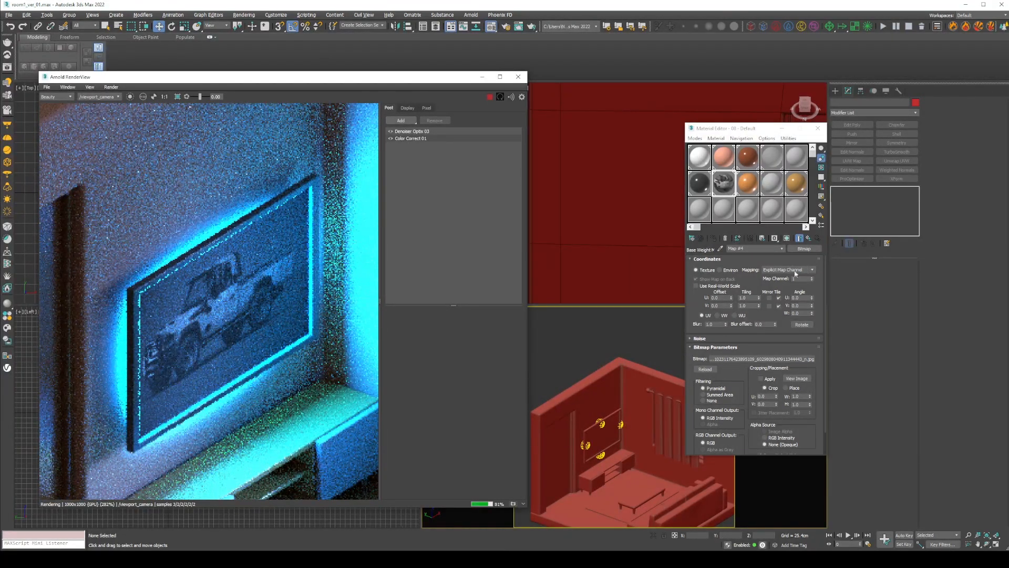
pyautogui.click(808, 239)
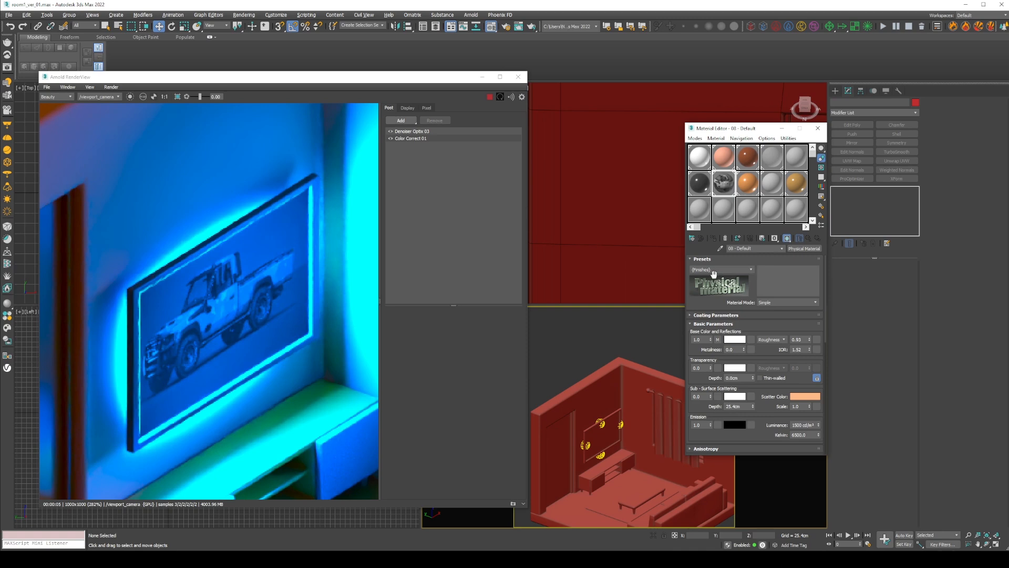
pyautogui.moveTo(732, 327)
pyautogui.mouseDown()
pyautogui.moveTo(715, 317)
pyautogui.moveTo(718, 351)
pyautogui.moveTo(749, 327)
pyautogui.mouseUp()
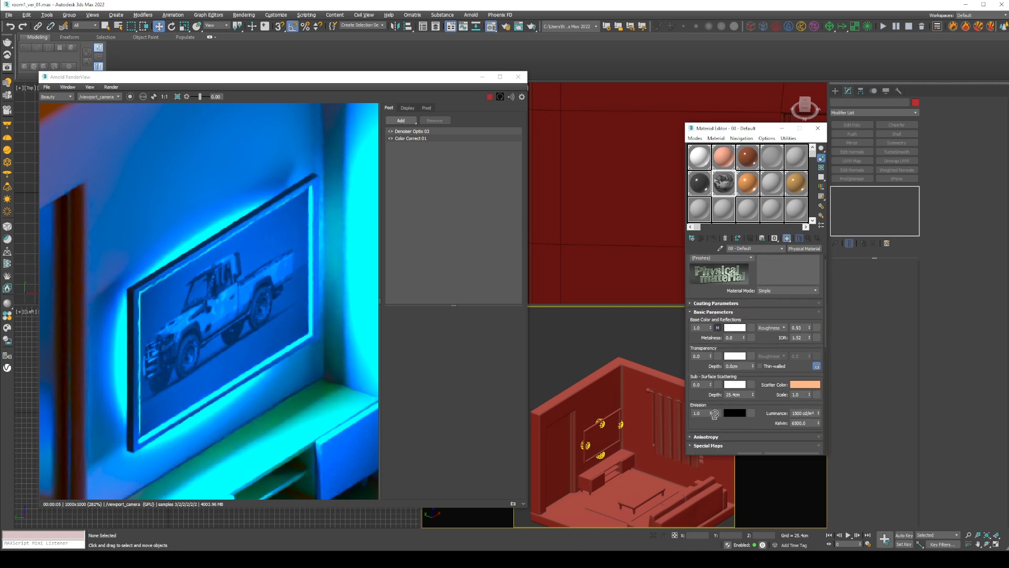
pyautogui.moveTo(717, 415); pyautogui.dragTo(717, 414)
pyautogui.click(738, 319)
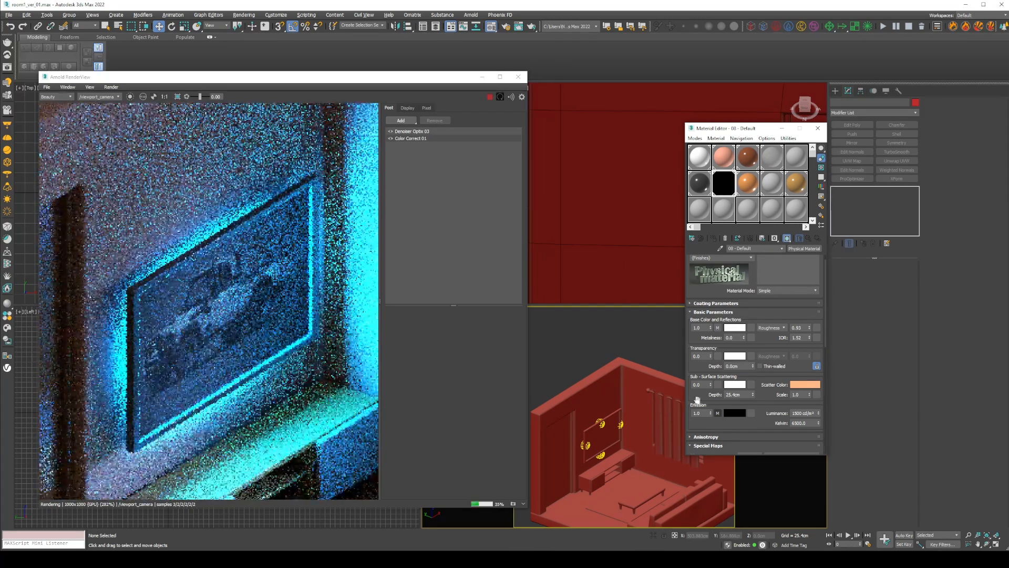
pyautogui.moveTo(717, 414); pyautogui.dragTo(751, 415)
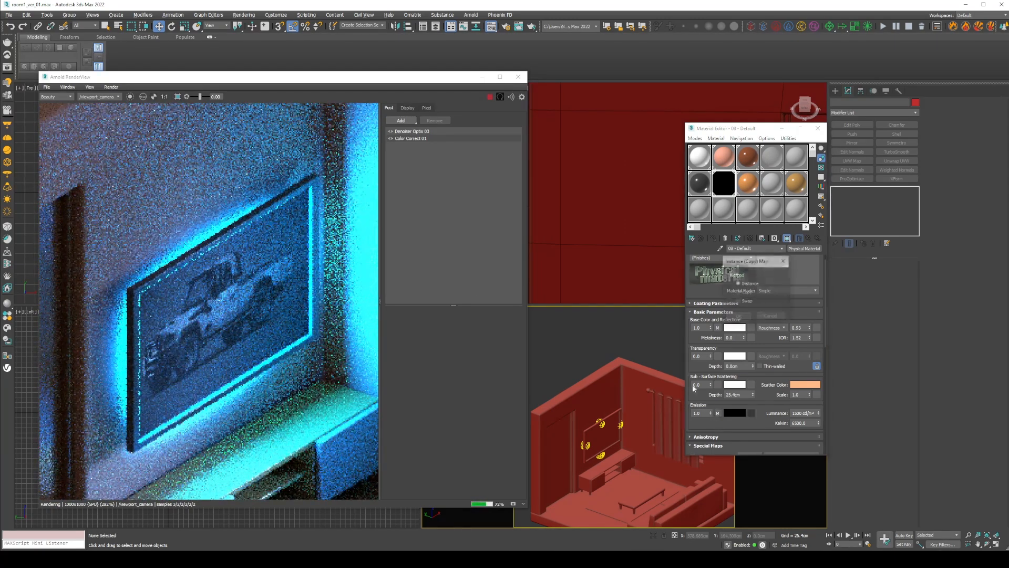
pyautogui.click(738, 315)
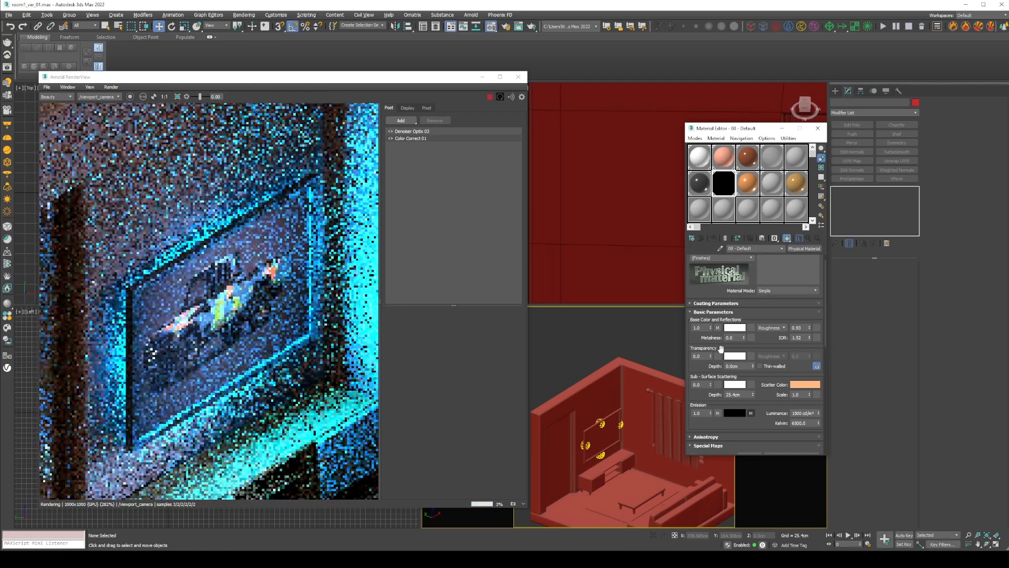
# Clear the emission weight map, keeping the emission color map, and check the TV picture in the render
pyautogui.rightClick(718, 414)
pyautogui.click(730, 435)
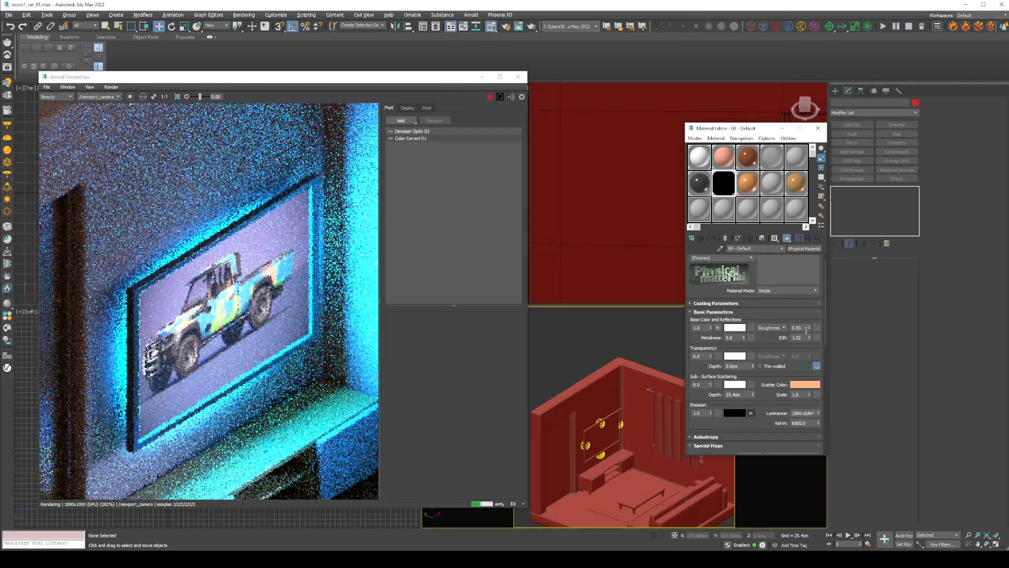
pyautogui.scroll(-3, 249, 273)
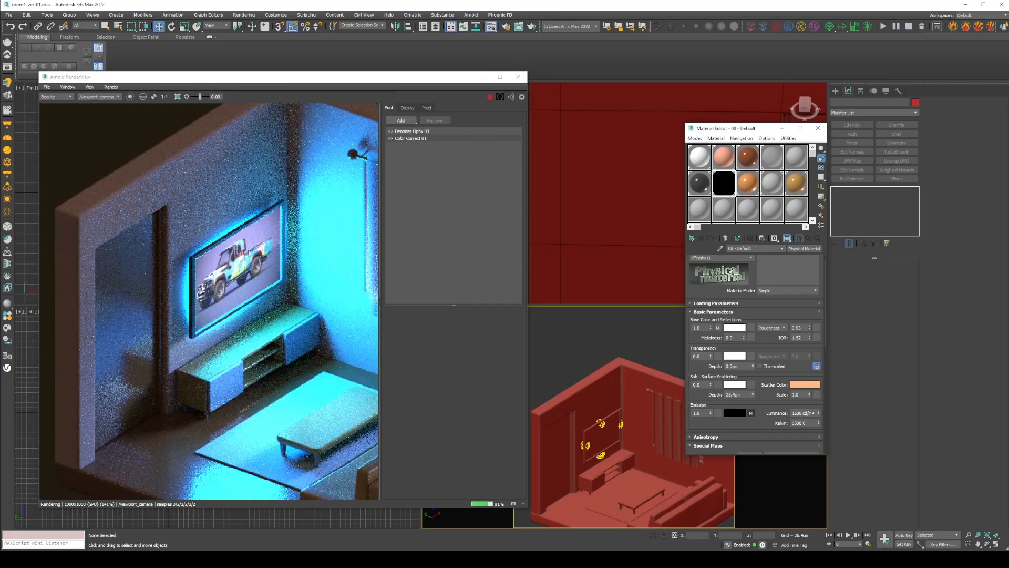
pyautogui.moveTo(286, 275); pyautogui.dragTo(221, 266, button='middle')
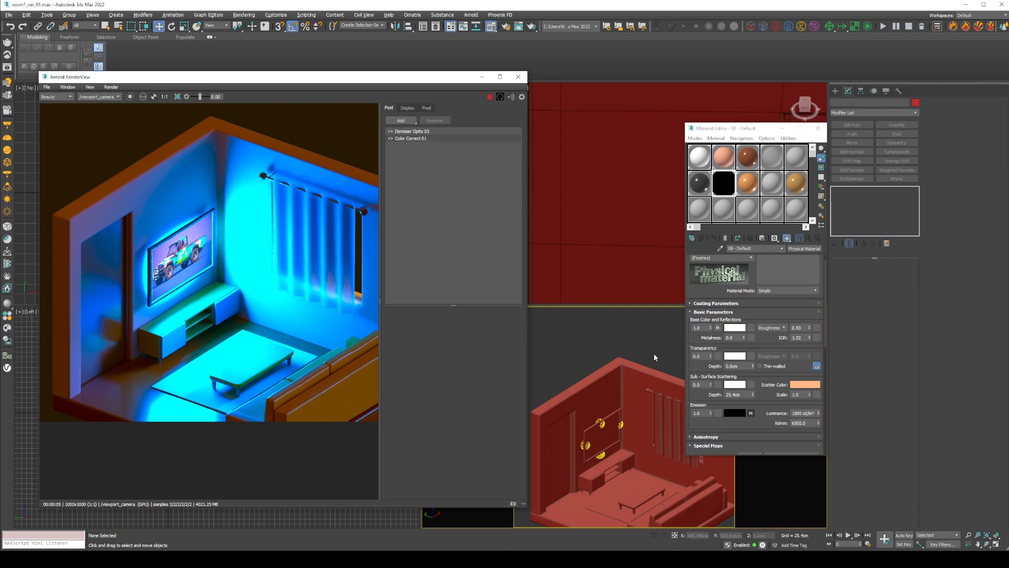
# Select the mesh light outside the room, turn it off, and inspect the TV area in the render
pyautogui.keyDown('alt'); pyautogui.moveTo(654, 357); pyautogui.dragTo(626, 356, button='middle'); pyautogui.keyUp('alt')
pyautogui.click(661, 368)
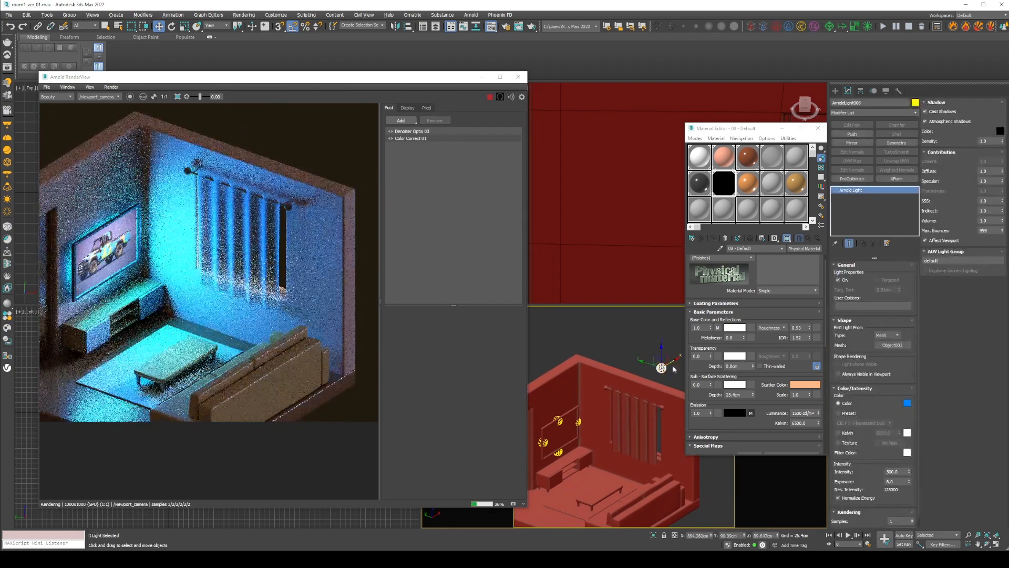
pyautogui.click(838, 279)
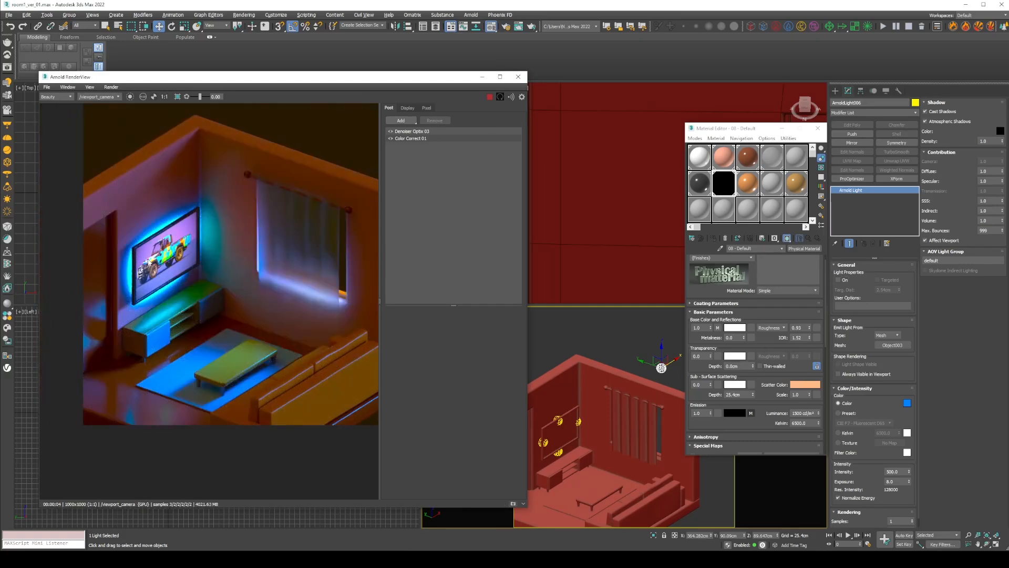
pyautogui.scroll(2, 146, 254)
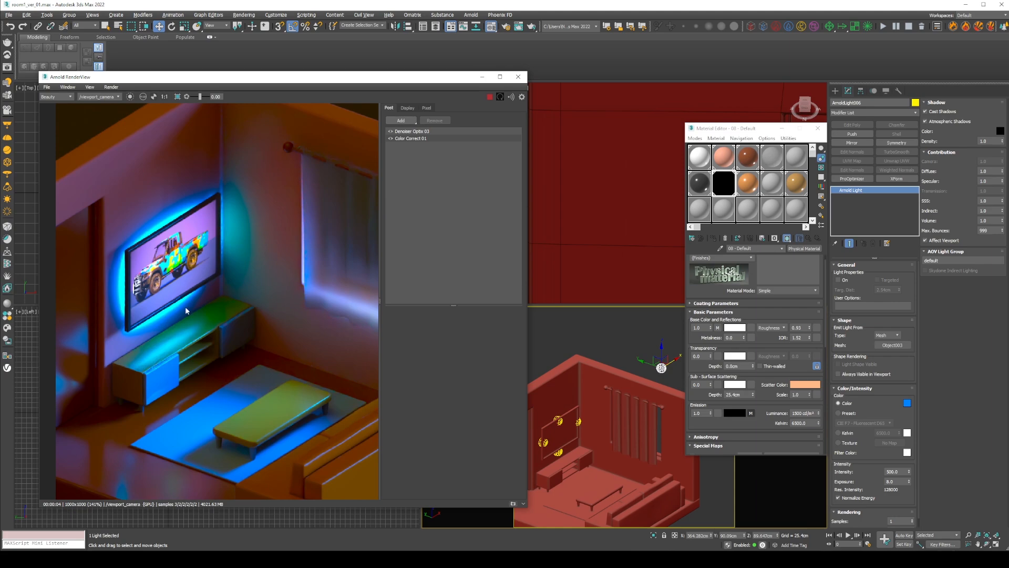
# Turn the mesh light outside the room back on and reduce its intensity, trying 100, 50 and 20 before setting 30
pyautogui.click(838, 280)
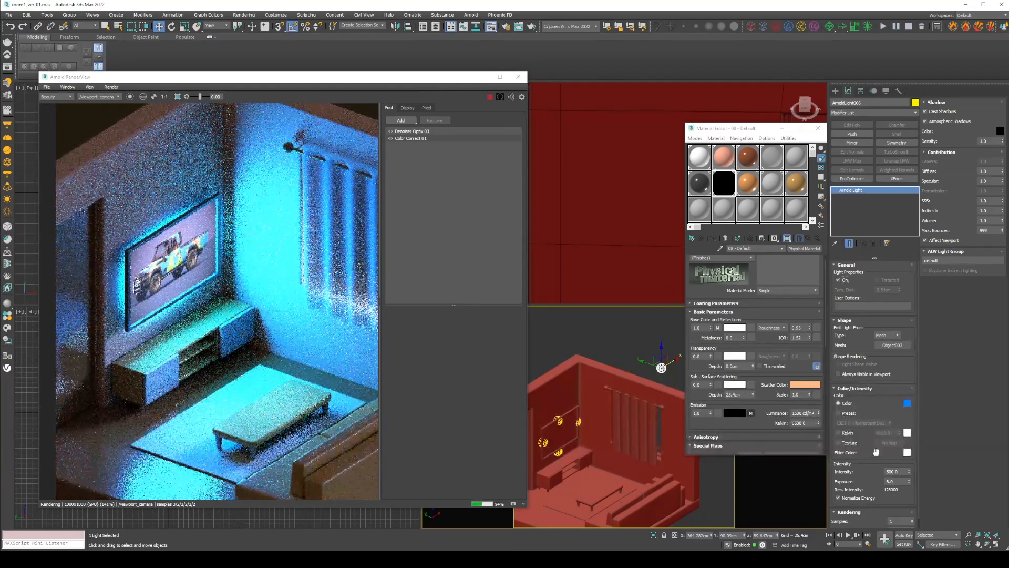
pyautogui.moveTo(900, 472); pyautogui.dragTo(846, 475)
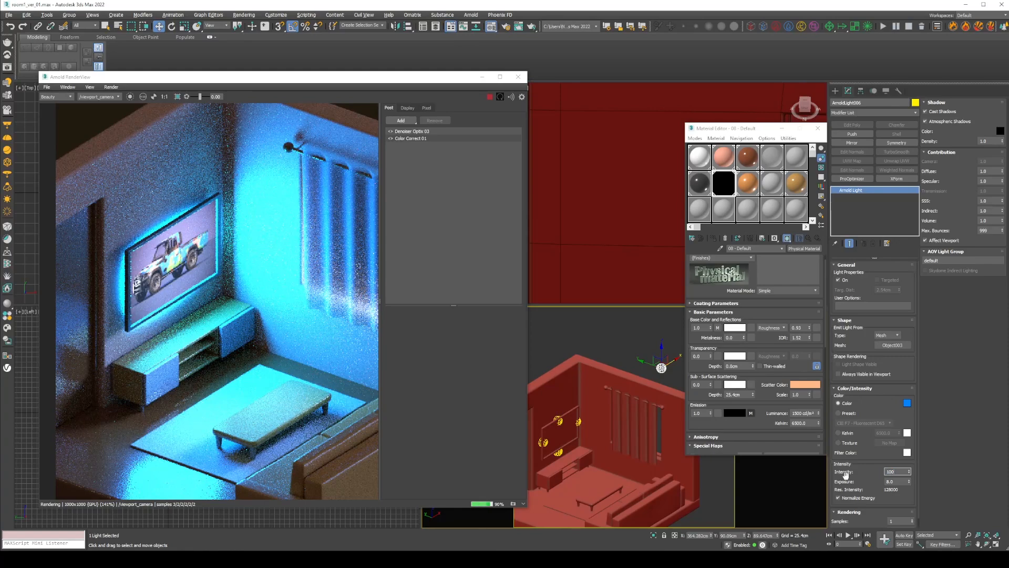
pyautogui.write('100')
pyautogui.press('Return')
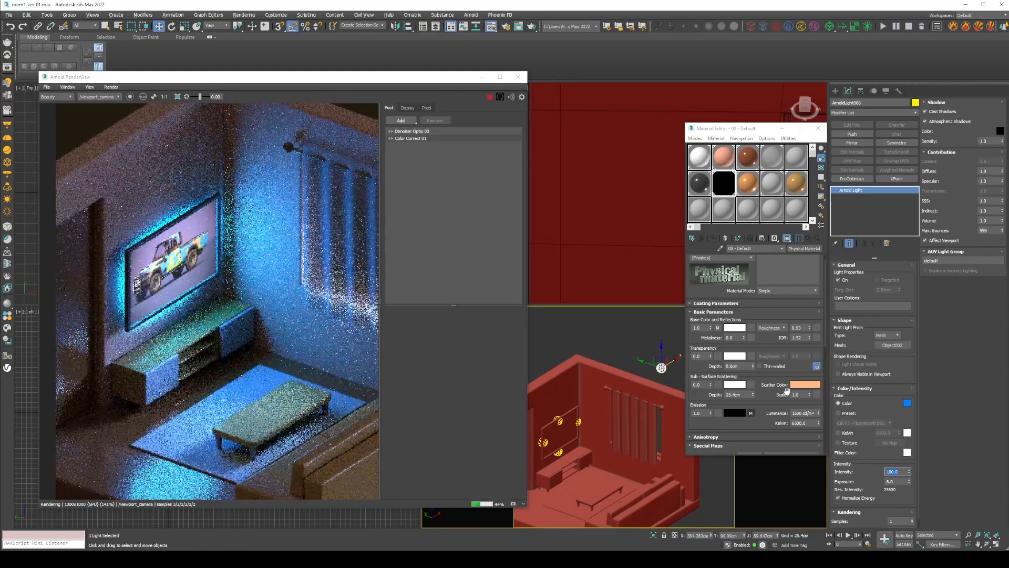
pyautogui.write('50')
pyautogui.press('Return')
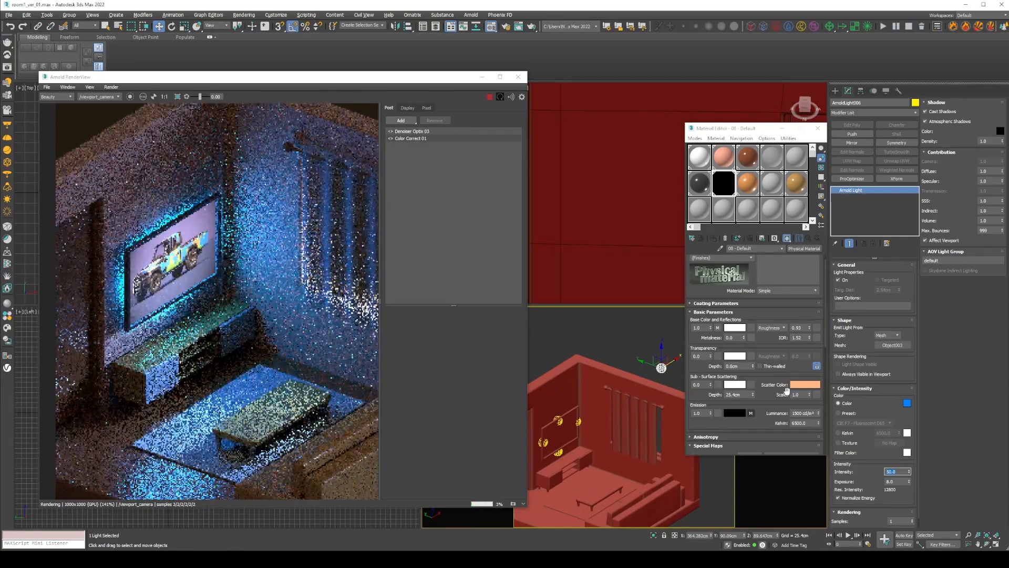
pyautogui.write('20')
pyautogui.press('Return')
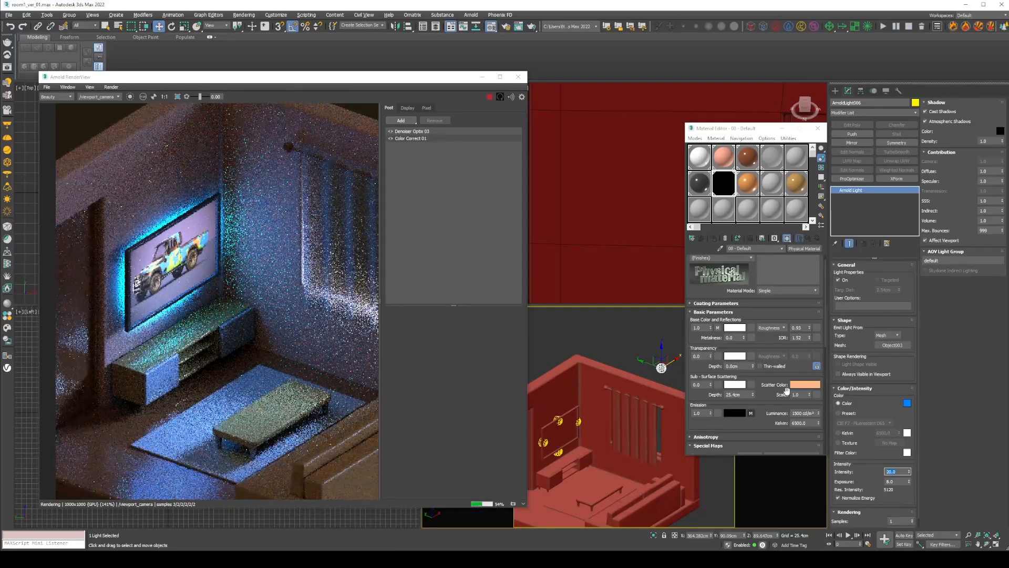
pyautogui.write('30')
pyautogui.press('Return')
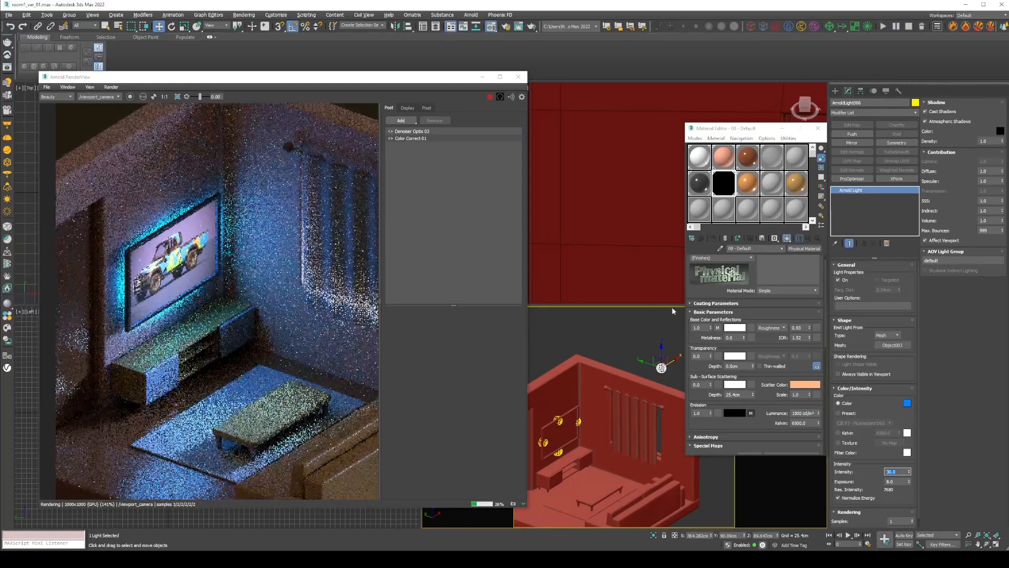
# Check the whole room's lighting in an enlarged render window, and stop the render and minimize its window
pyautogui.scroll(-1, 282, 250)
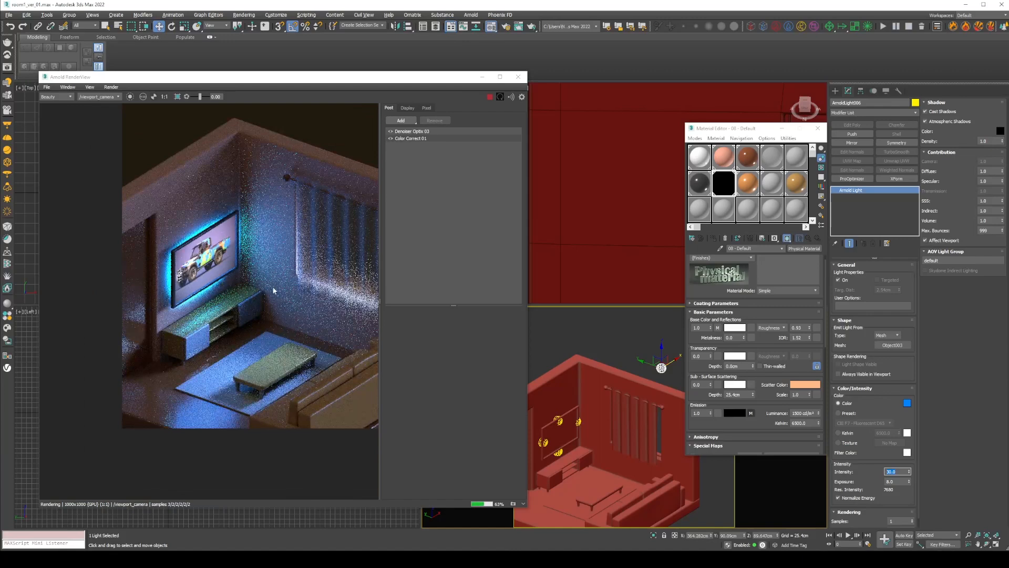
pyautogui.moveTo(315, 291); pyautogui.dragTo(289, 284, button='middle')
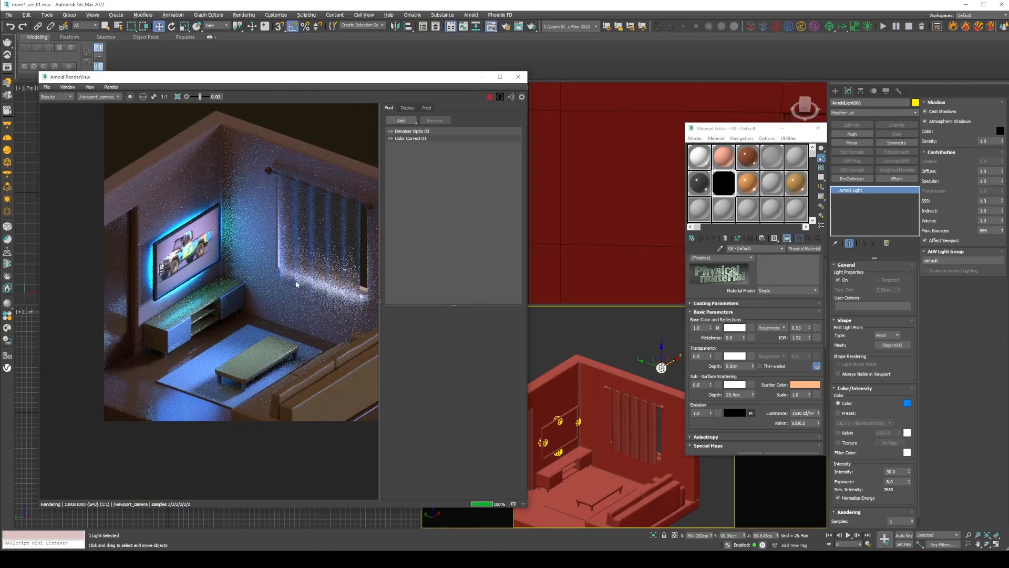
pyautogui.scroll(-1, 294, 277)
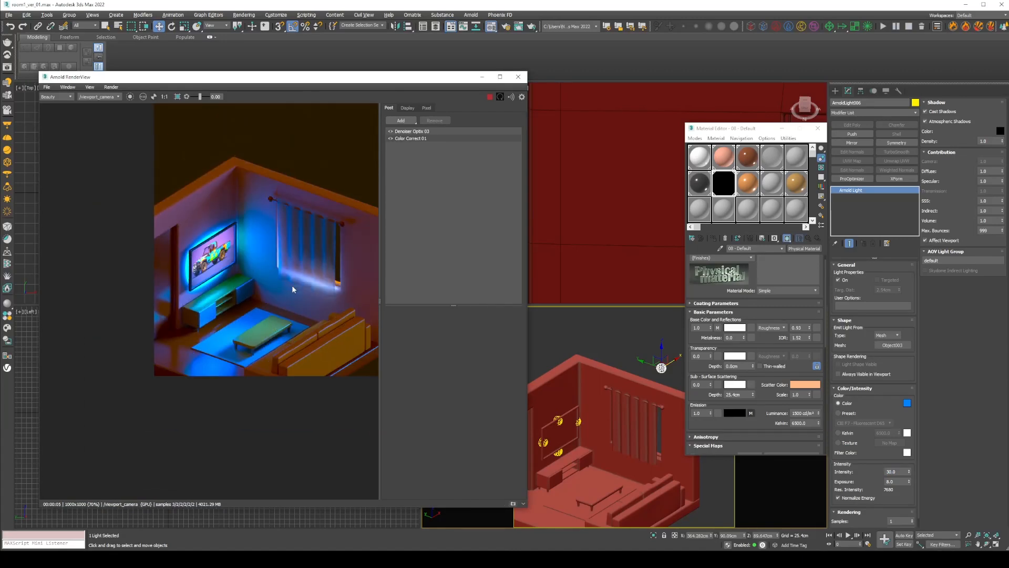
pyautogui.moveTo(287, 288); pyautogui.dragTo(256, 290, button='middle')
pyautogui.moveTo(642, 420); pyautogui.dragTo(670, 381, button='middle')
pyautogui.moveTo(293, 283); pyautogui.dragTo(244, 334, button='middle')
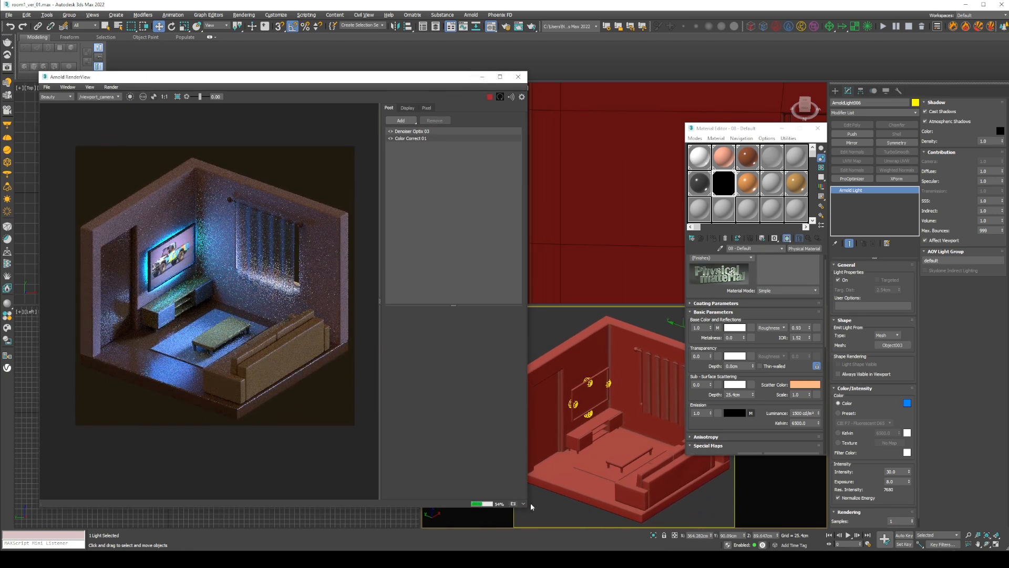
pyautogui.moveTo(527, 509); pyautogui.dragTo(828, 527)
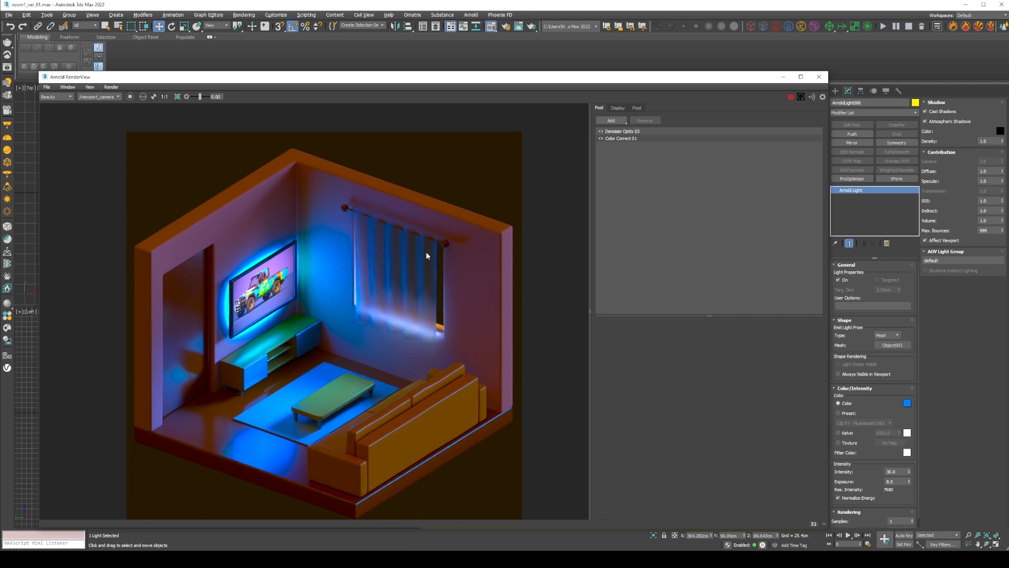
pyautogui.click(790, 99)
pyautogui.click(783, 78)
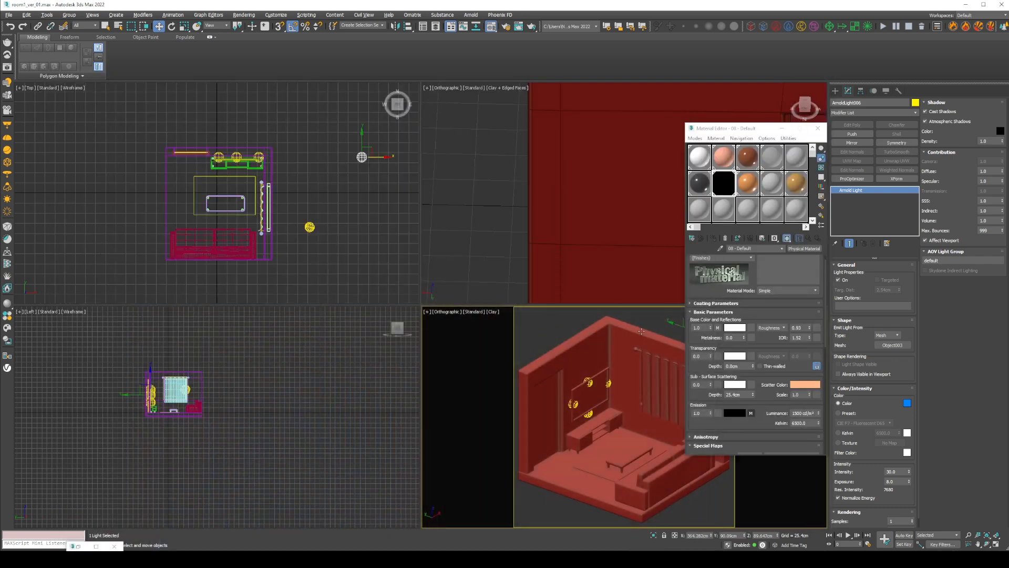
# Create a thin, roughly square box on the window wall beside the curtain for a picture frame
pyautogui.click(835, 90)
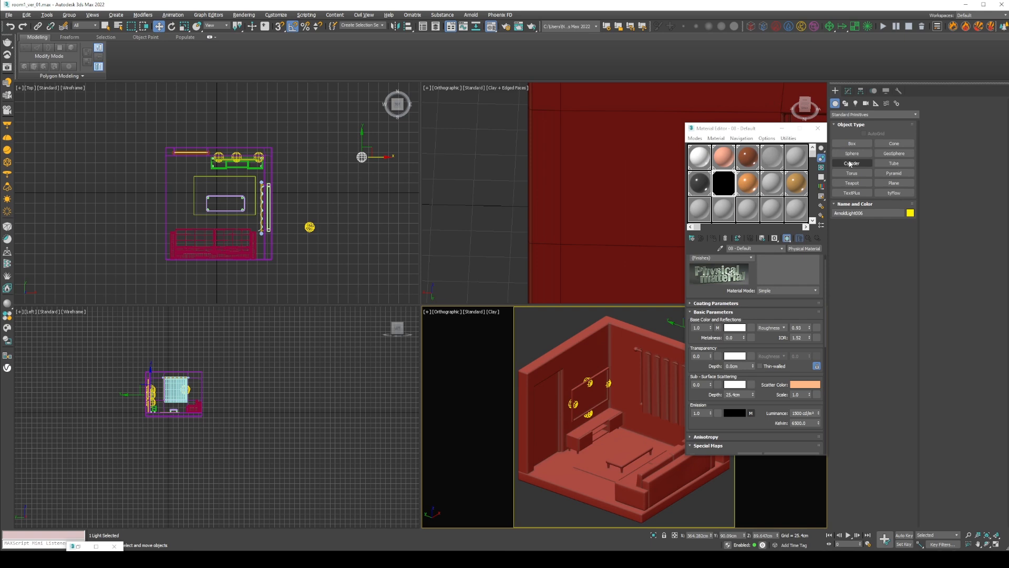
pyautogui.click(852, 143)
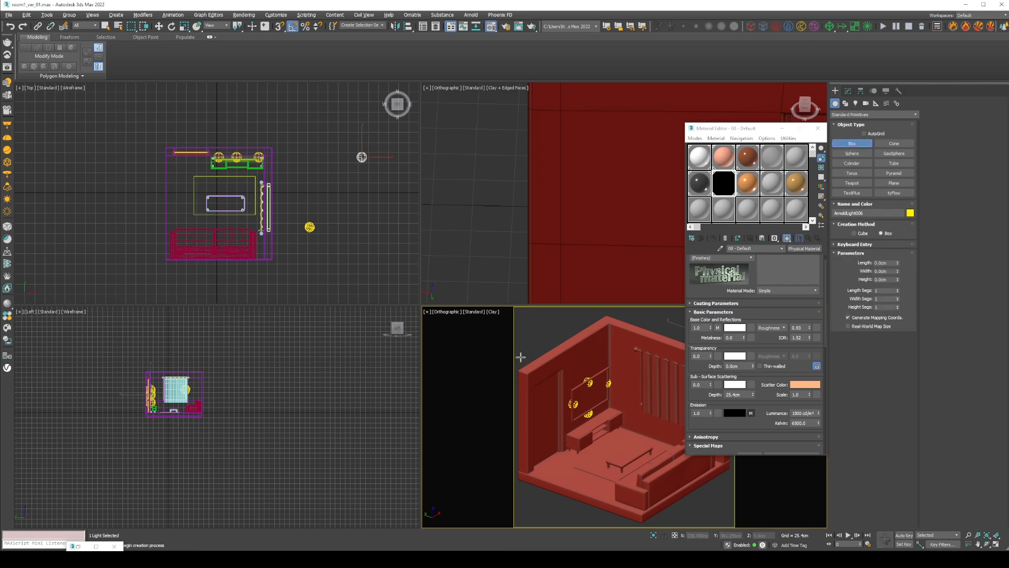
pyautogui.moveTo(581, 466); pyautogui.dragTo(643, 352)
pyautogui.click(604, 459)
pyautogui.press('w')
pyautogui.press('e')
pyautogui.press('w')
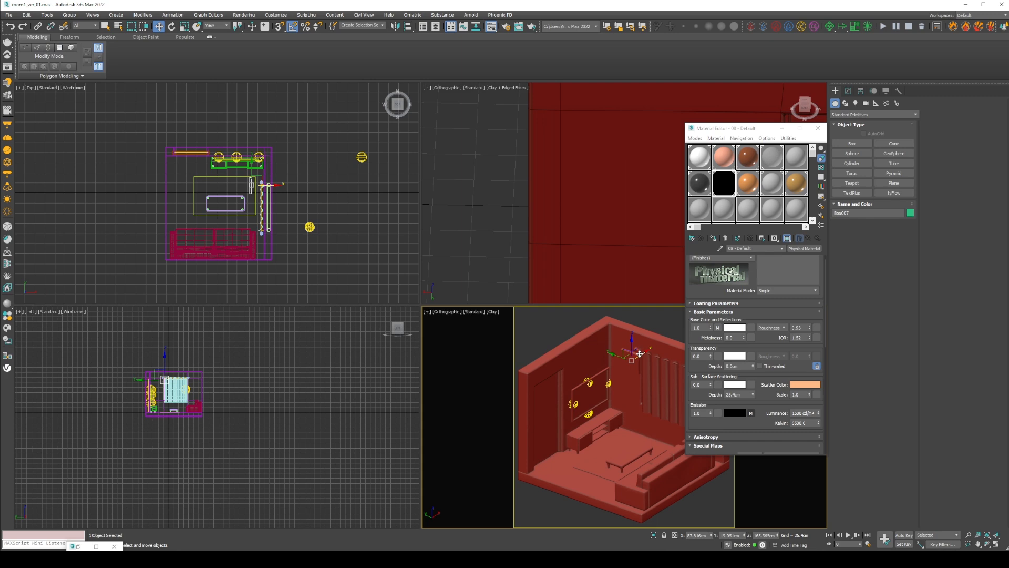
# Move the box toward the room corner, clear of the curtain rod, and place a copy of it directly below
pyautogui.hotkey('alt', 'w')
pyautogui.scroll(6, 431, 176)
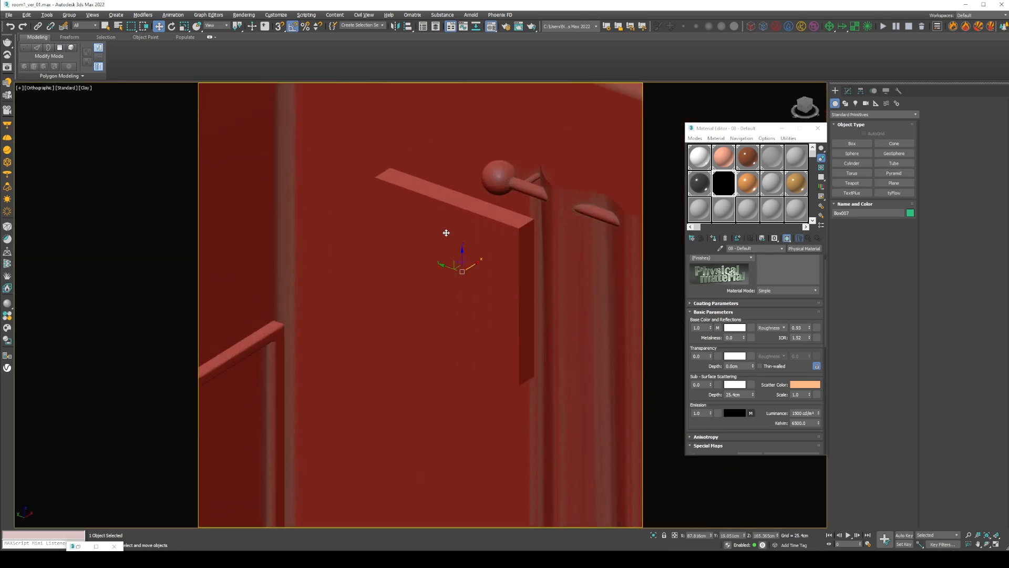
pyautogui.press('F4')
pyautogui.moveTo(455, 262); pyautogui.dragTo(415, 282)
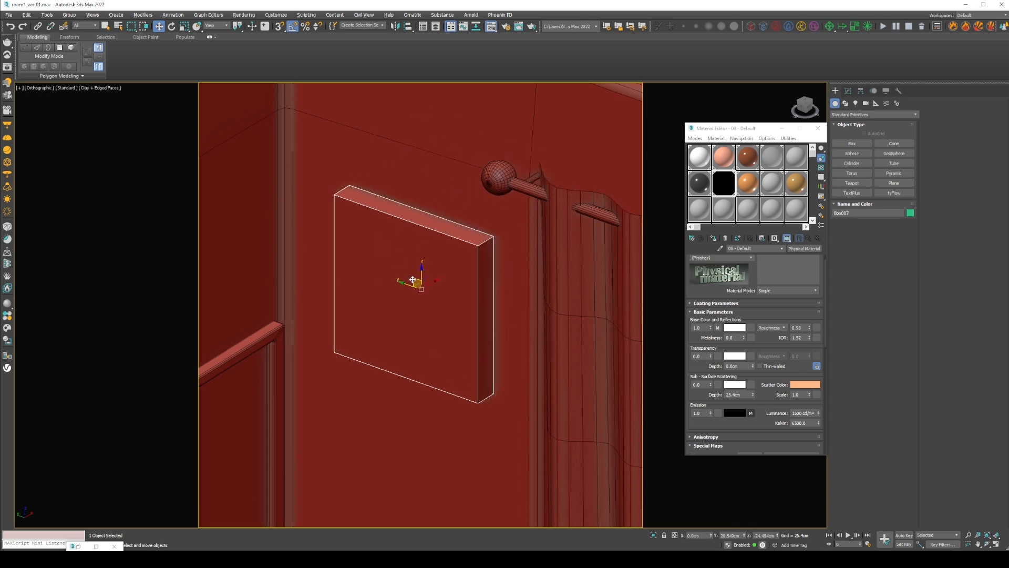
pyautogui.scroll(-5, 408, 311)
pyautogui.moveTo(412, 317); pyautogui.dragTo(473, 203, button='middle')
pyautogui.keyDown('shift'); pyautogui.moveTo(467, 175); pyautogui.dragTo(467, 283); pyautogui.keyUp('shift')
pyautogui.click(506, 313)
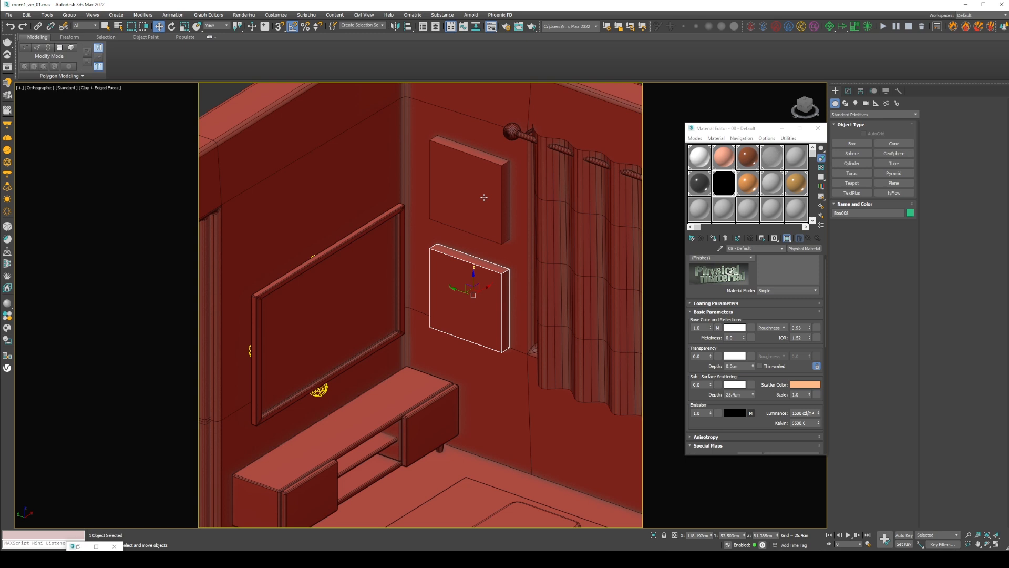
# Apply Edit Poly to both boxes, and inset their front faces and push them inward to form recessed picture frames
pyautogui.keyDown('ctrl'); pyautogui.click(484, 197); pyautogui.keyUp('ctrl')
pyautogui.click(848, 90)
pyautogui.click(852, 125)
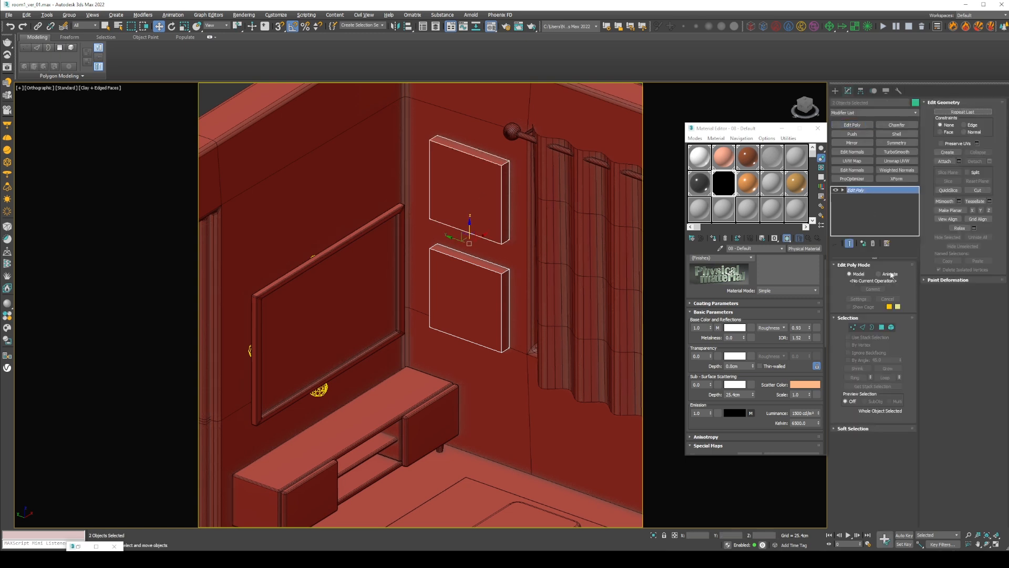
pyautogui.click(882, 327)
pyautogui.click(463, 294)
pyautogui.keyDown('ctrl'); pyautogui.click(461, 222); pyautogui.keyUp('ctrl')
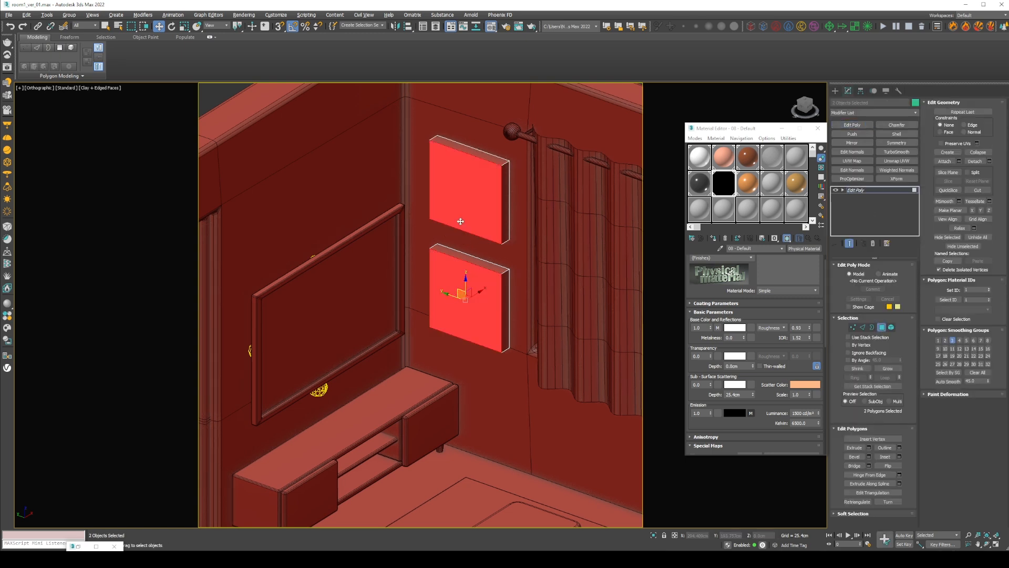
pyautogui.click(899, 456)
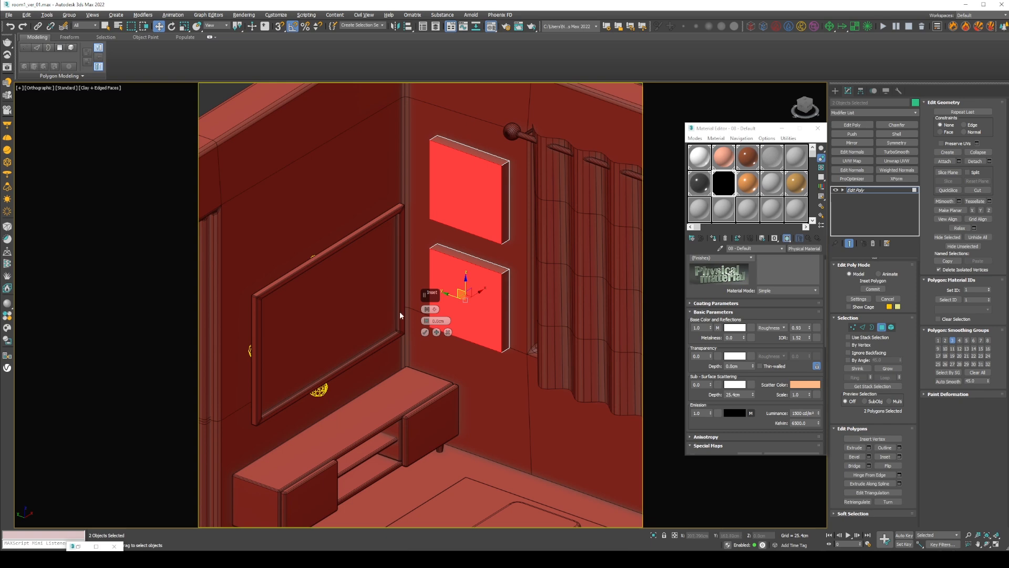
pyautogui.moveTo(426, 321); pyautogui.dragTo(426, 311)
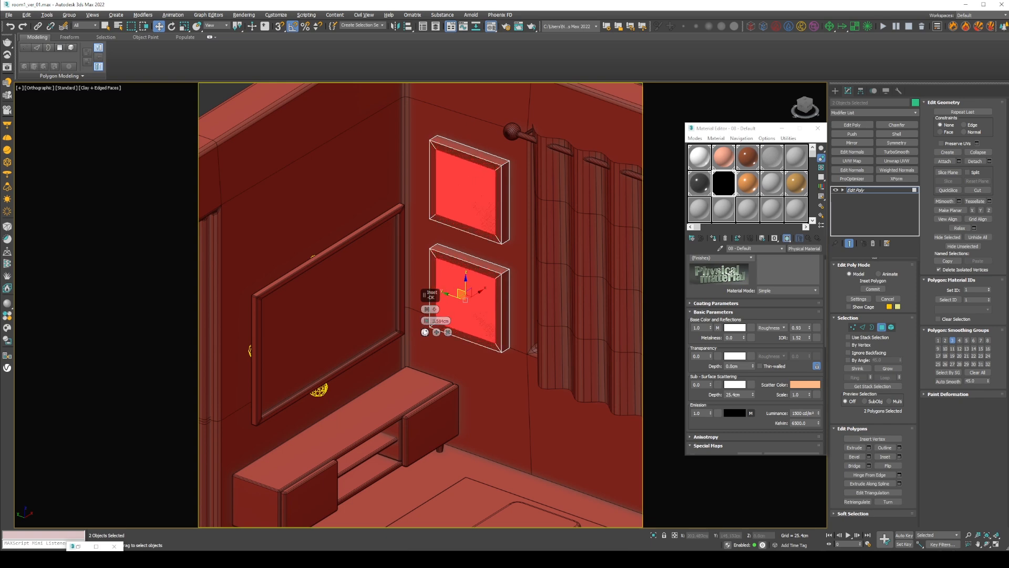
pyautogui.click(425, 332)
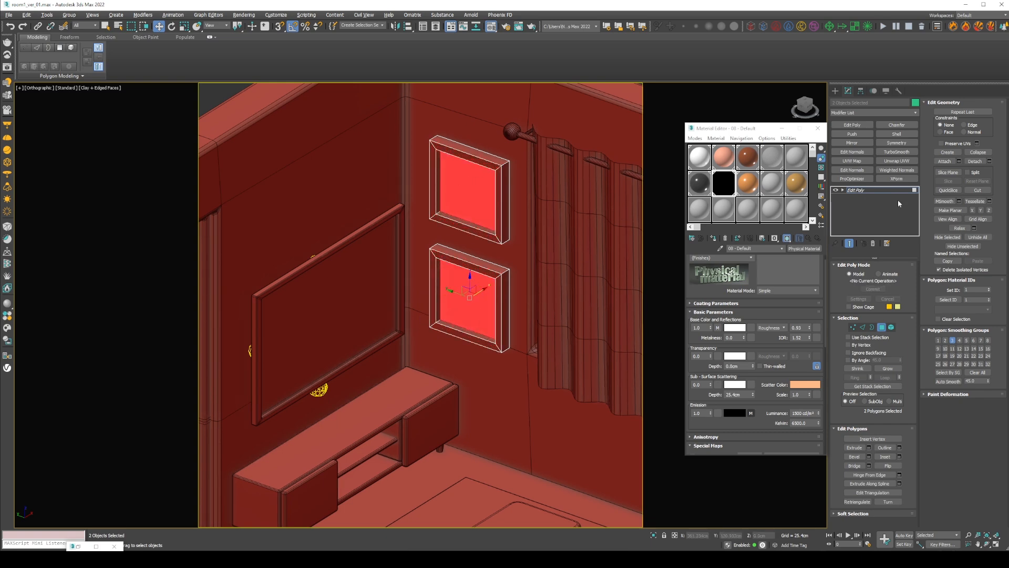
# Chamfer both frames by 0.864 cm with a reduced minimum angle, and add a Weighted Normals modifier
pyautogui.click(856, 190)
pyautogui.click(896, 124)
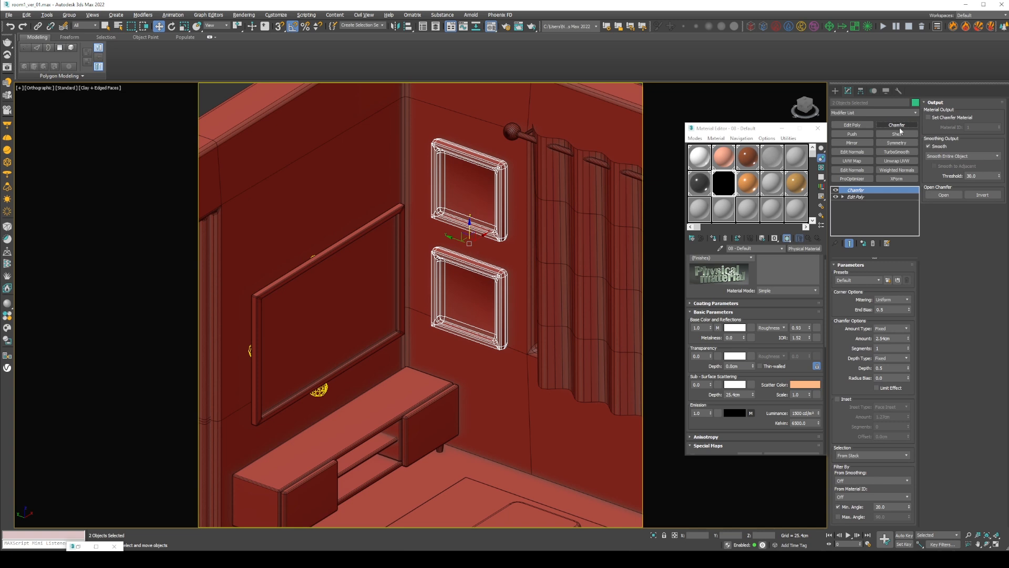
pyautogui.moveTo(909, 339); pyautogui.dragTo(914, 382)
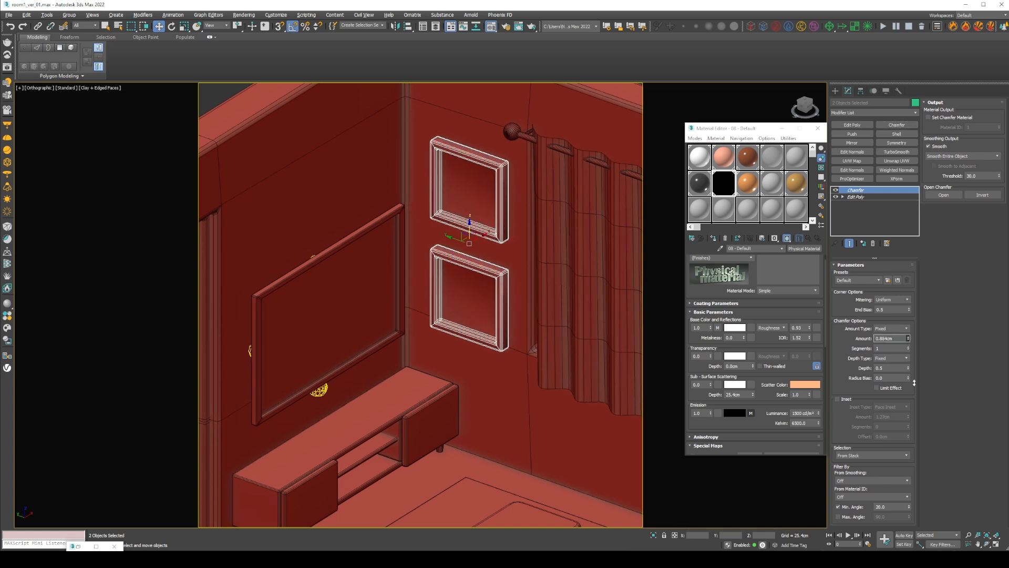
pyautogui.moveTo(911, 509); pyautogui.dragTo(912, 523)
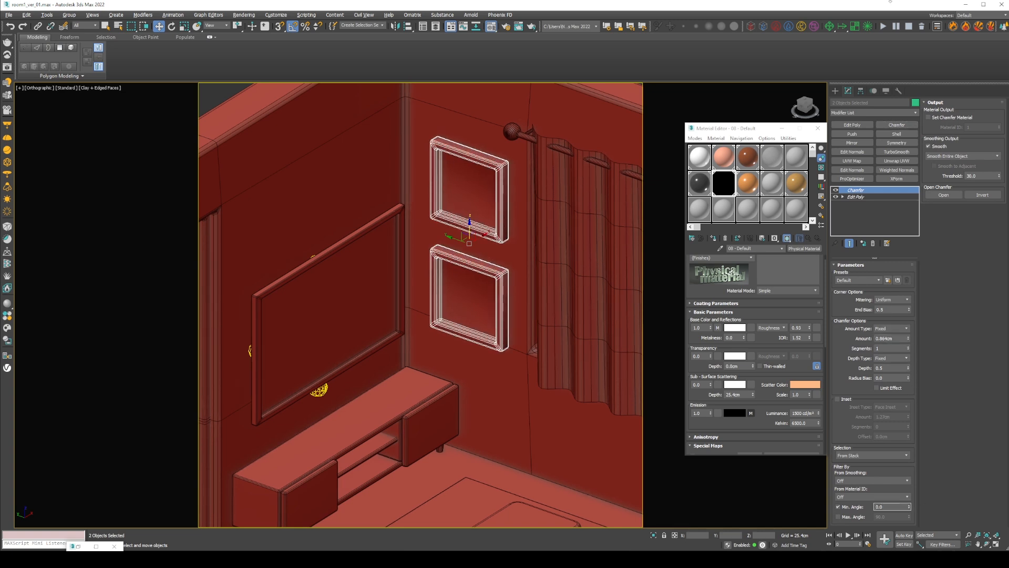
pyautogui.click(897, 170)
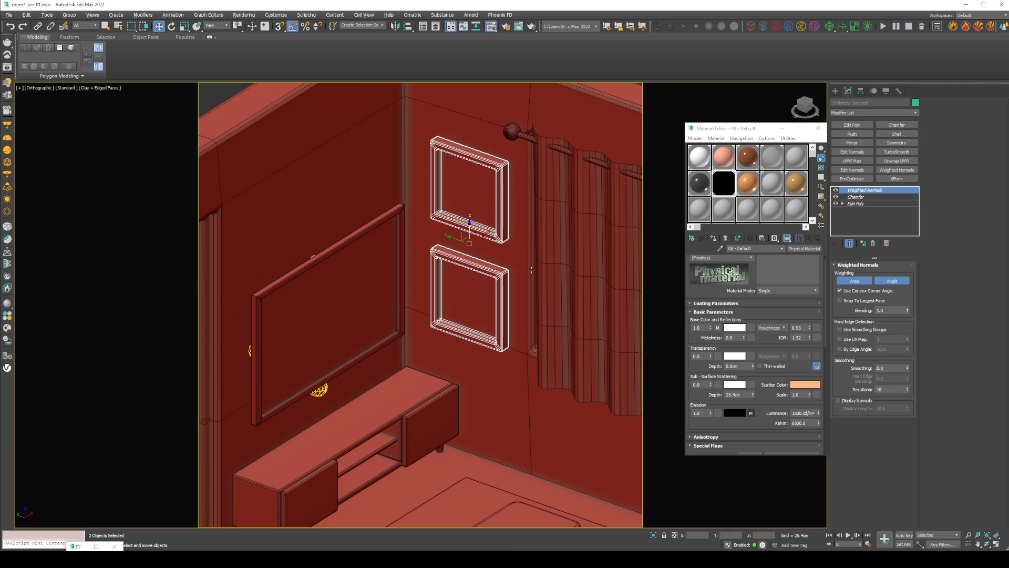
pyautogui.press('F4')
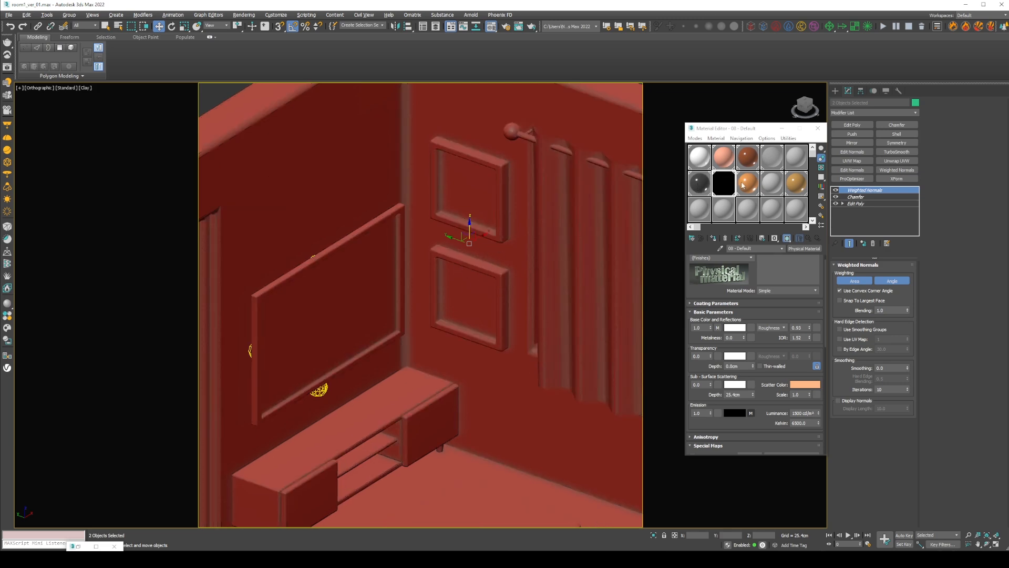
# Restart the render with its window moved clear of the material editor, and collapse the modifier stack of both frames
pyautogui.click(95, 545)
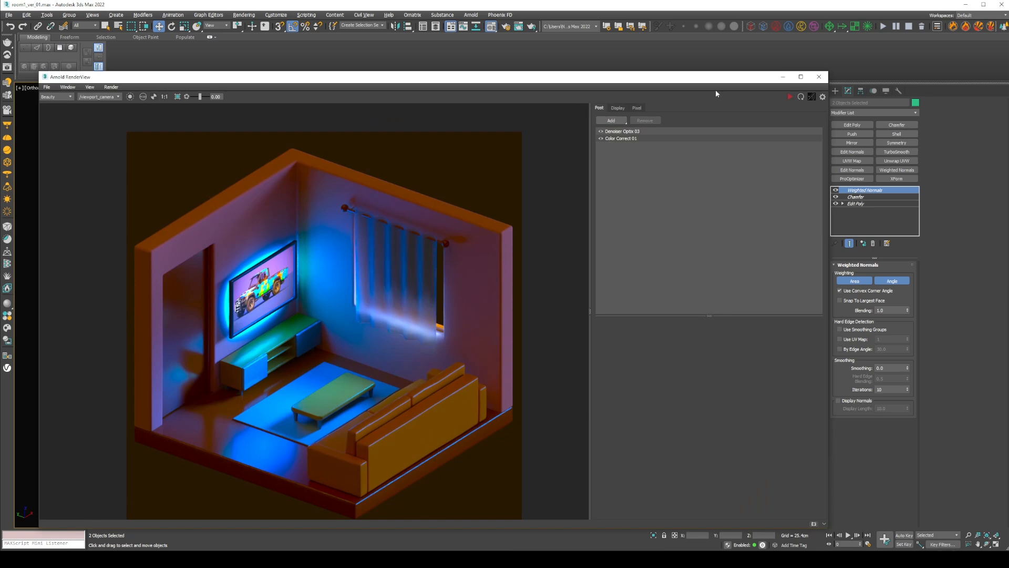
pyautogui.click(789, 97)
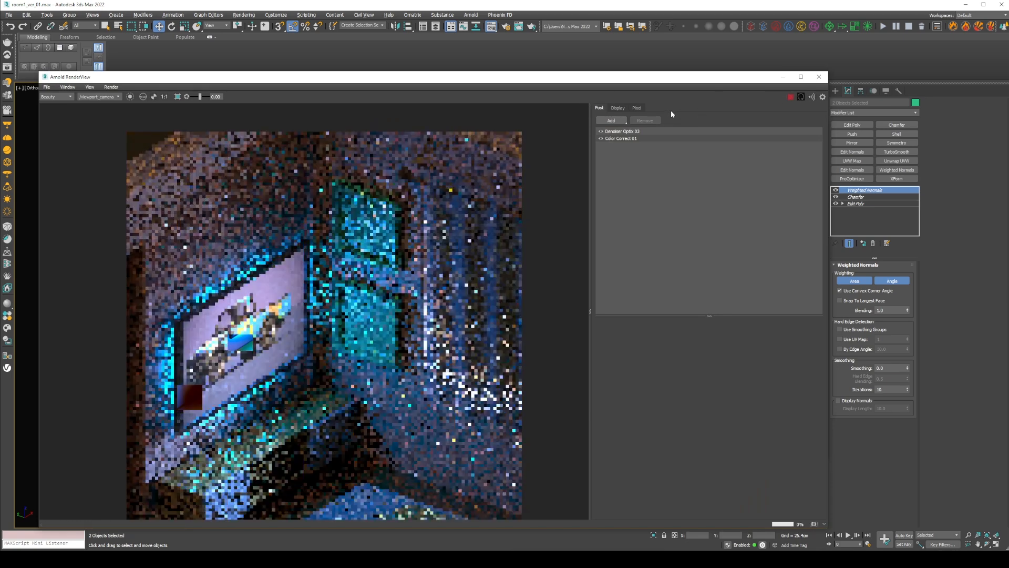
pyautogui.moveTo(685, 81); pyautogui.dragTo(521, 95)
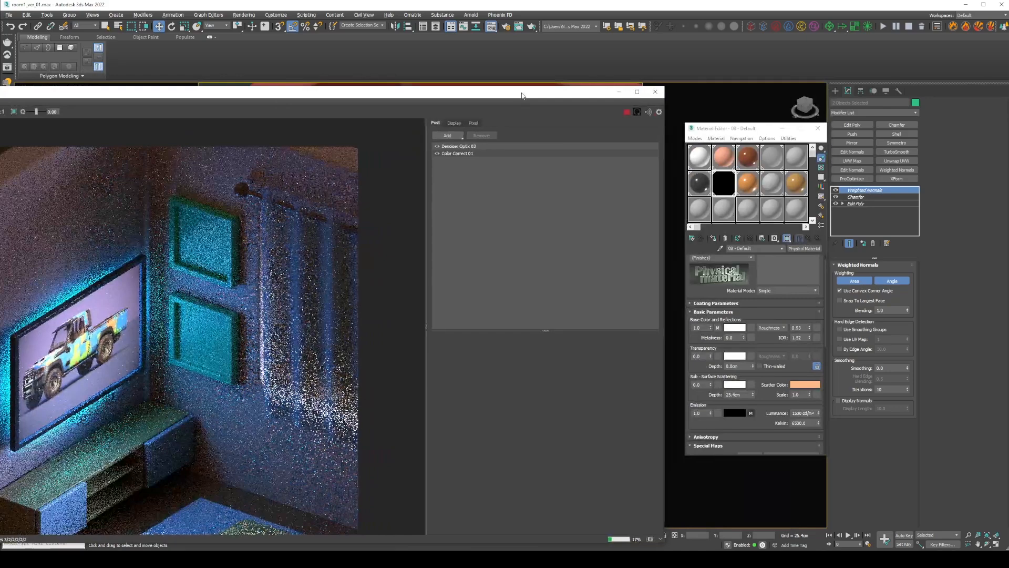
pyautogui.rightClick(857, 190)
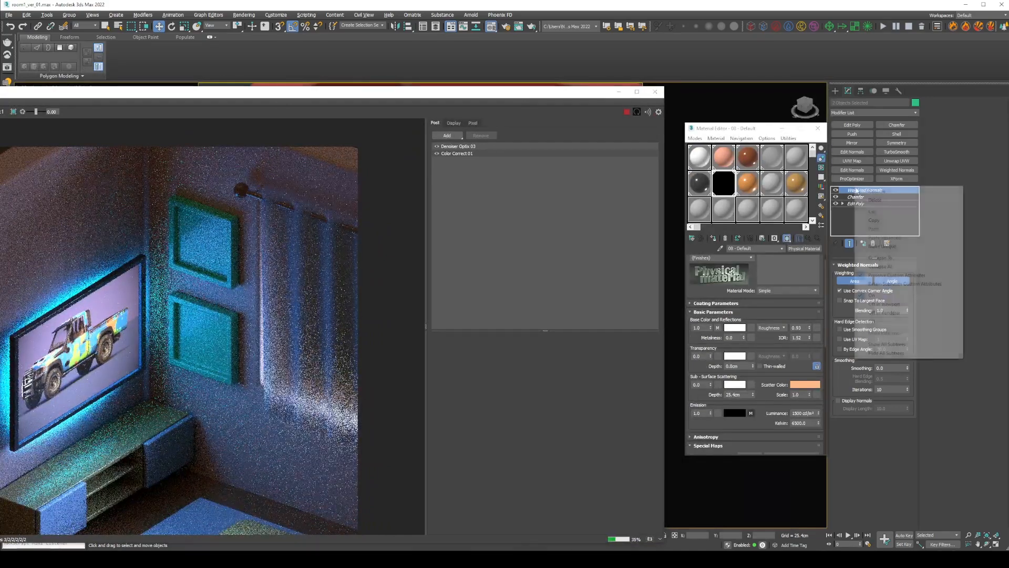
pyautogui.click(879, 258)
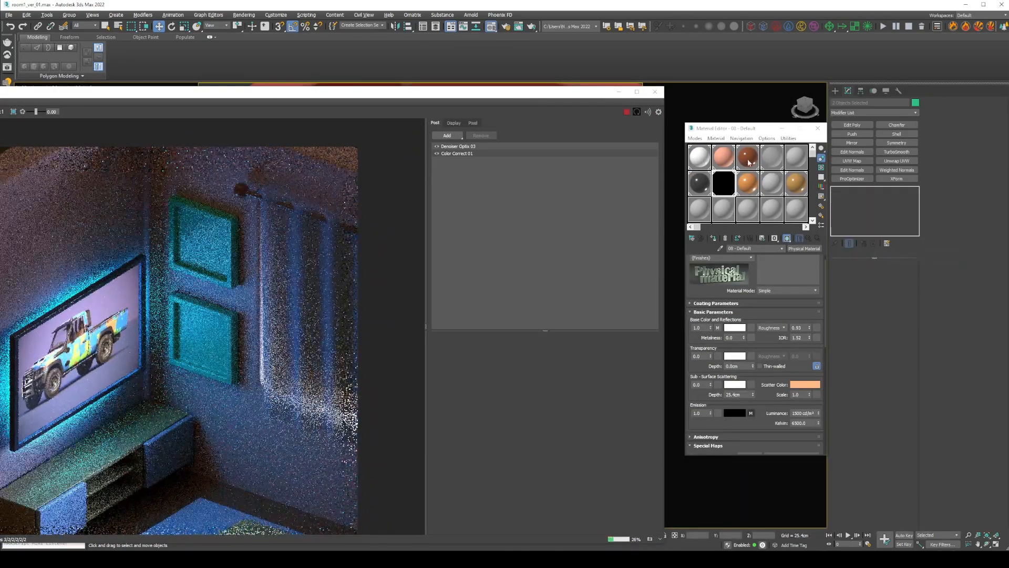
# Assign the orange physical material from the sample slots to both picture frames
pyautogui.click(747, 160)
pyautogui.click(747, 184)
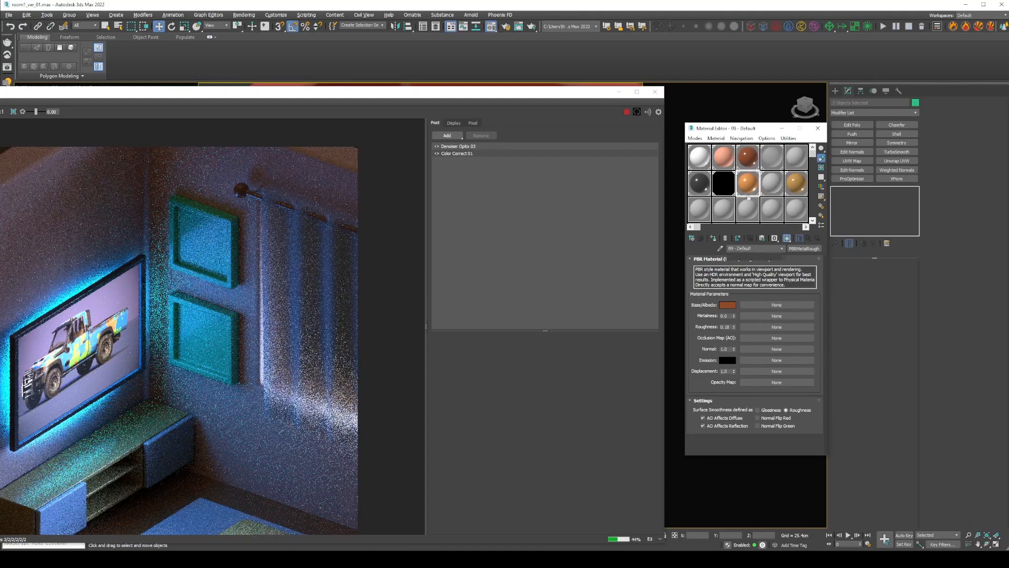
pyautogui.click(714, 238)
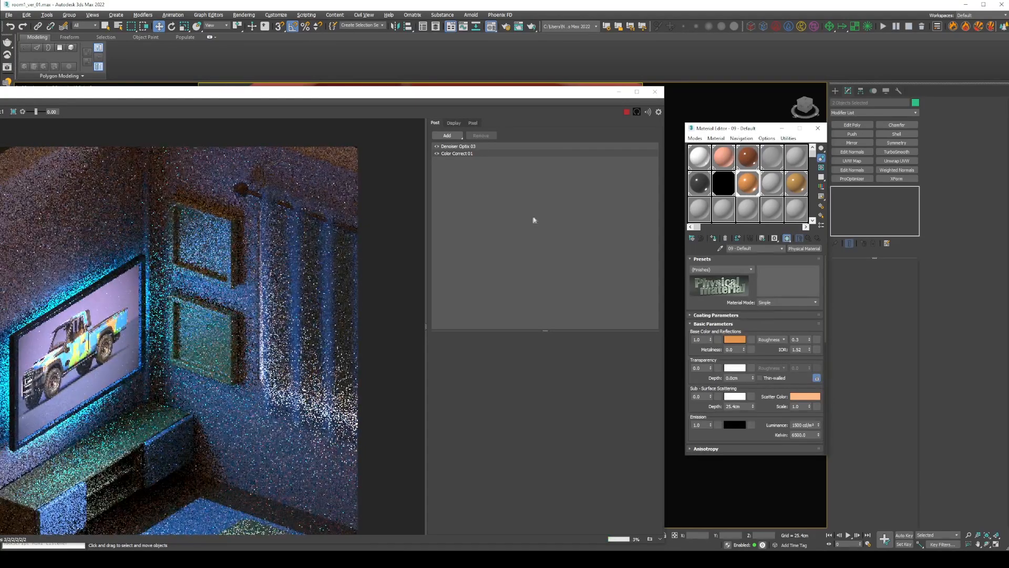
# Assign a light material from the sample slots to the recessed inner face of the upper picture frame
pyautogui.click(203, 248)
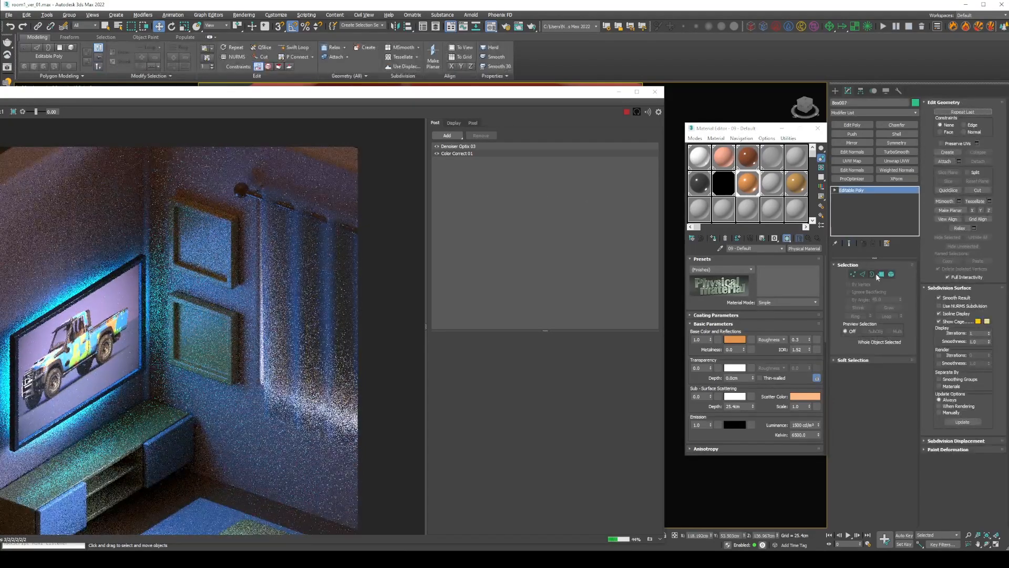
pyautogui.click(881, 274)
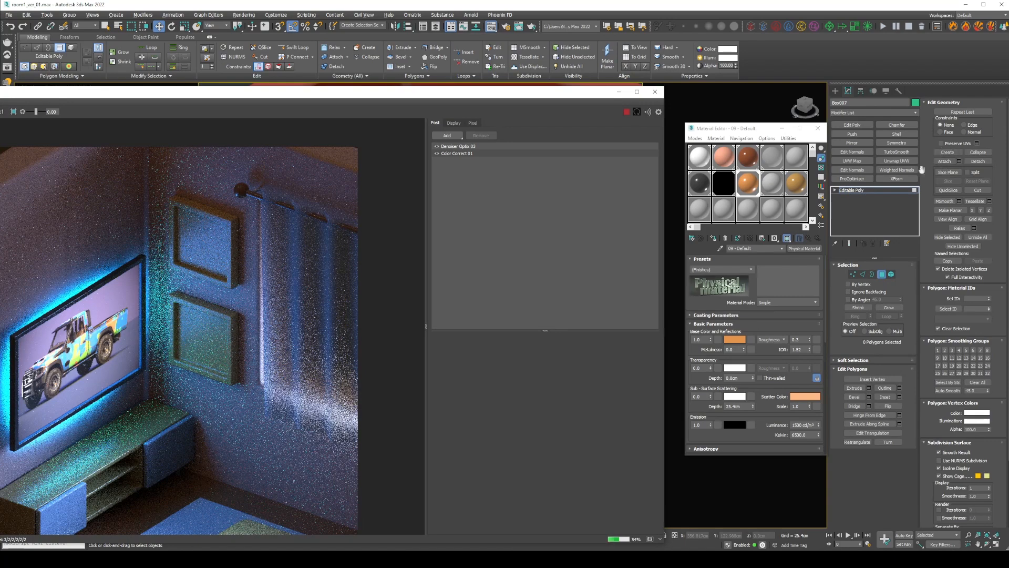
pyautogui.moveTo(445, 103); pyautogui.dragTo(482, 398)
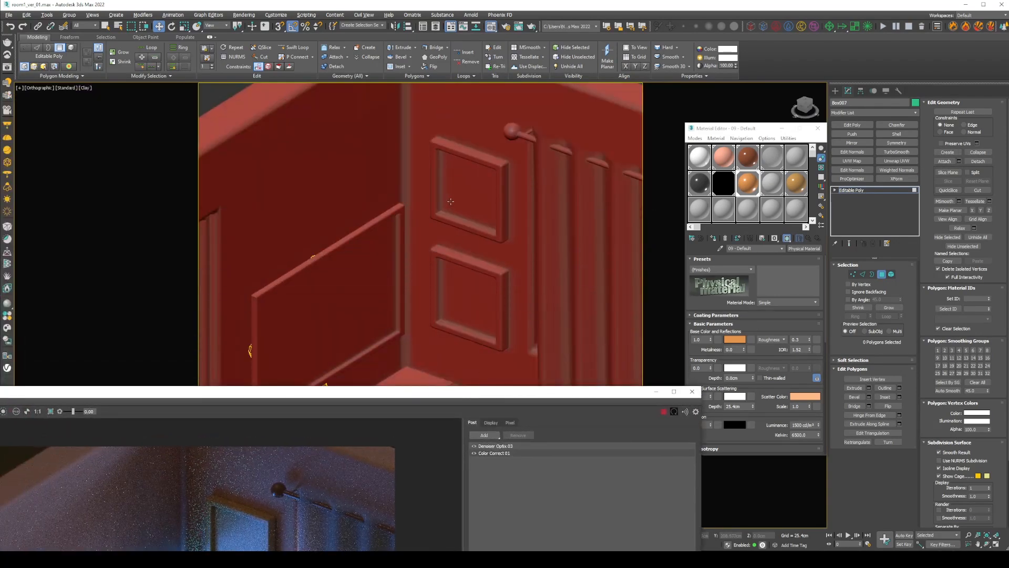
pyautogui.click(477, 190)
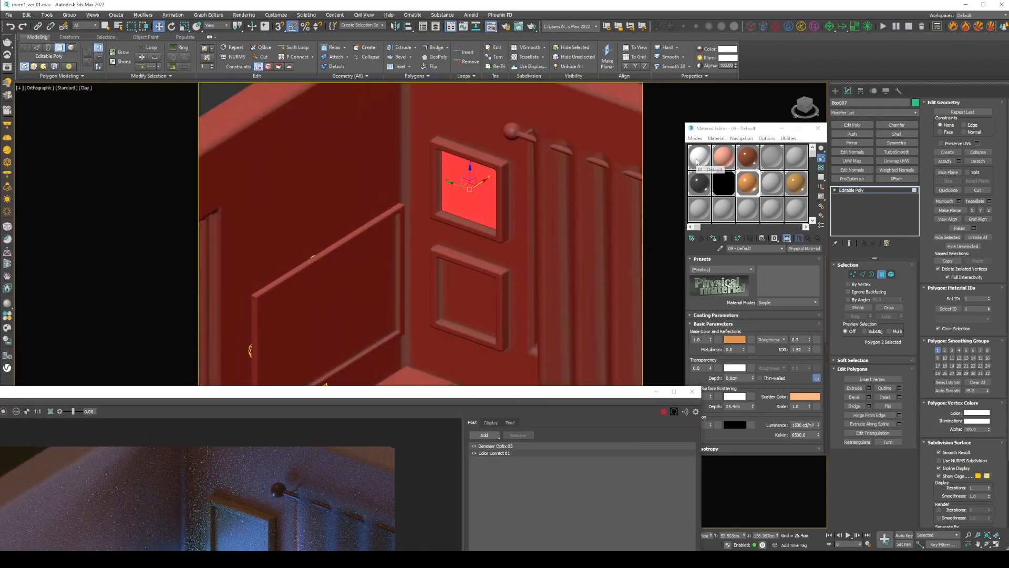
pyautogui.moveTo(723, 157); pyautogui.dragTo(492, 185)
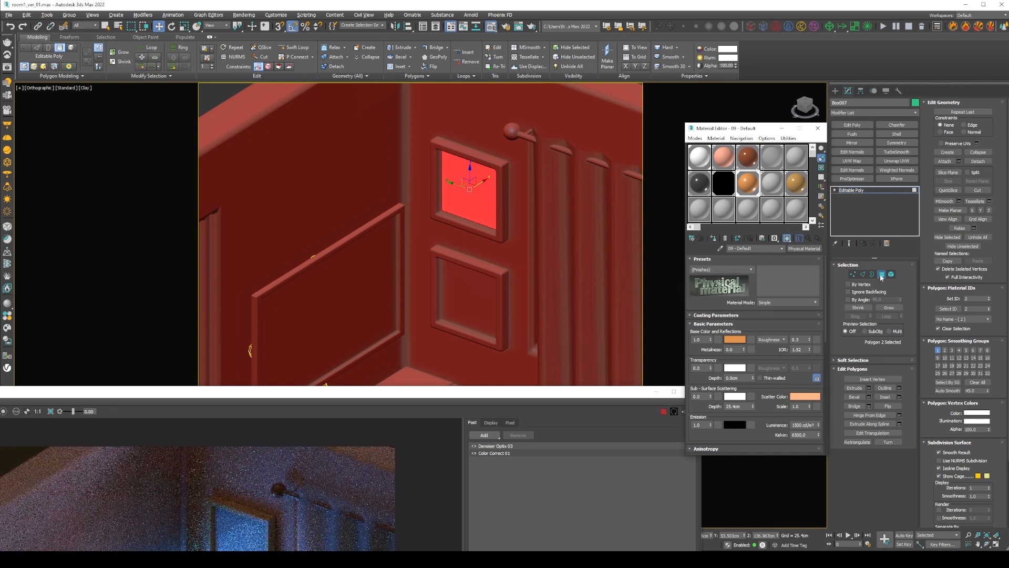
# Replace the lower picture frame with a copy of the finished upper frame placed directly beneath it
pyautogui.press('4')
pyautogui.click(475, 318)
pyautogui.click(470, 213)
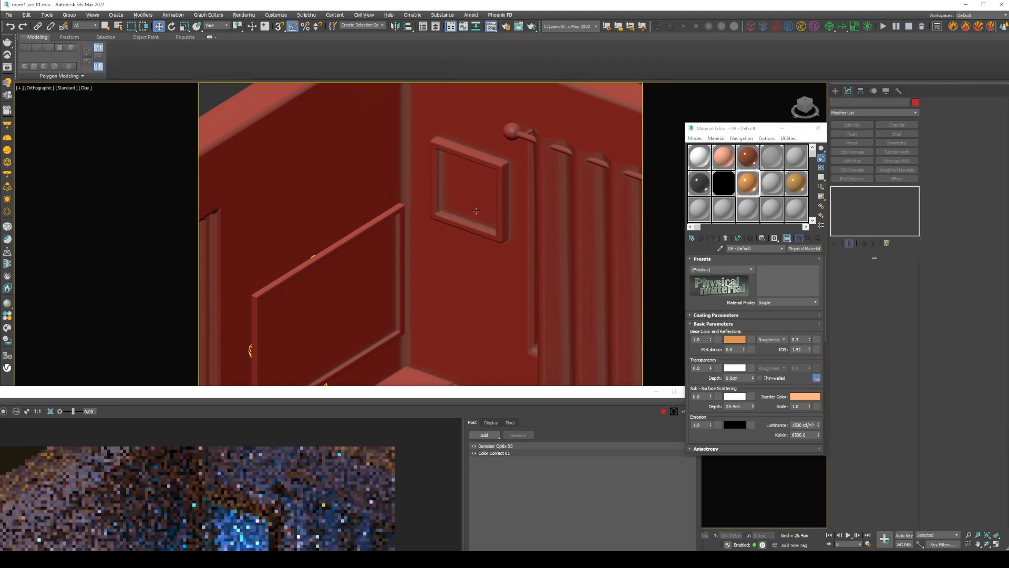
pyautogui.keyDown('shift'); pyautogui.moveTo(471, 213); pyautogui.dragTo(470, 322); pyautogui.keyUp('shift')
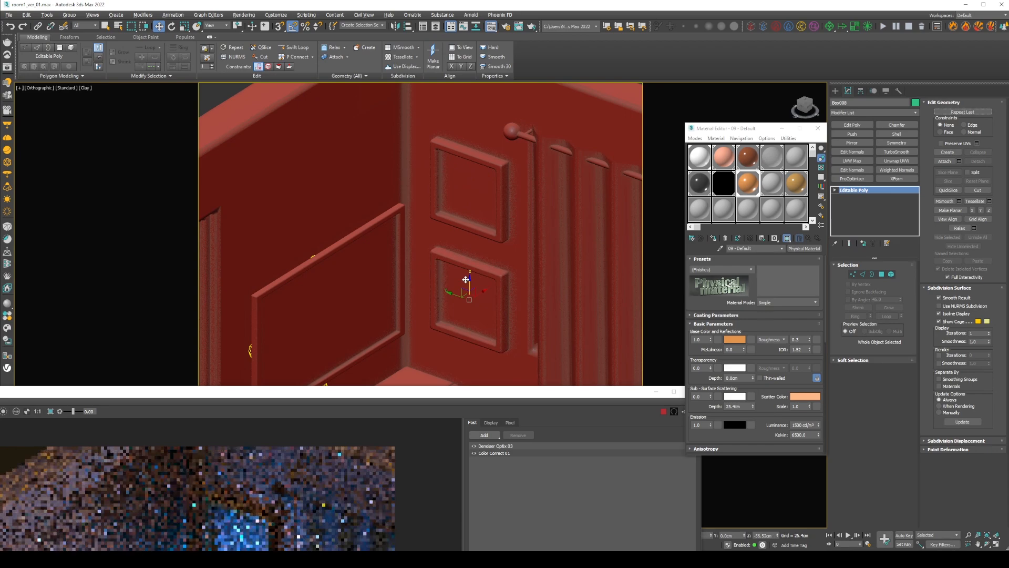
pyautogui.press('Return')
# Fit the whole room into the render and examine how the two framed pictures look on the wall
pyautogui.moveTo(468, 390); pyautogui.dragTo(585, 64)
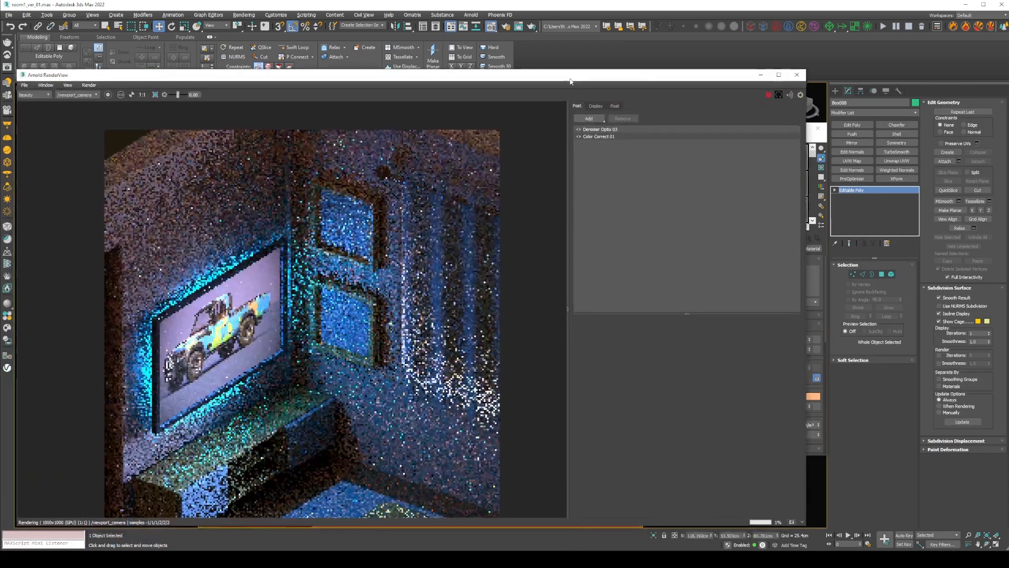
pyautogui.scroll(-3, 421, 247)
pyautogui.scroll(-2, 408, 270)
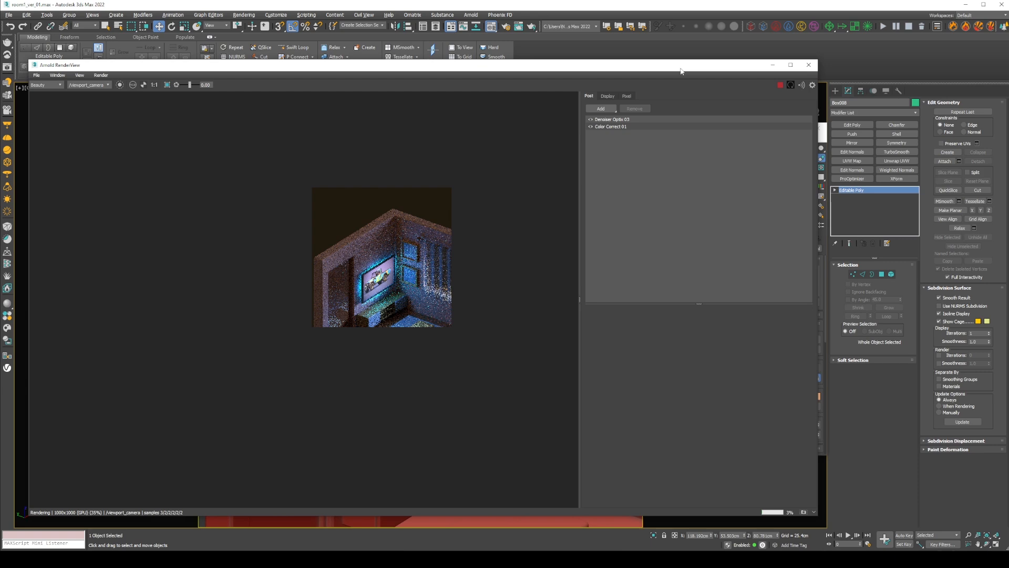
pyautogui.moveTo(684, 65); pyautogui.dragTo(374, 67)
pyautogui.moveTo(582, 337); pyautogui.dragTo(537, 284, button='middle')
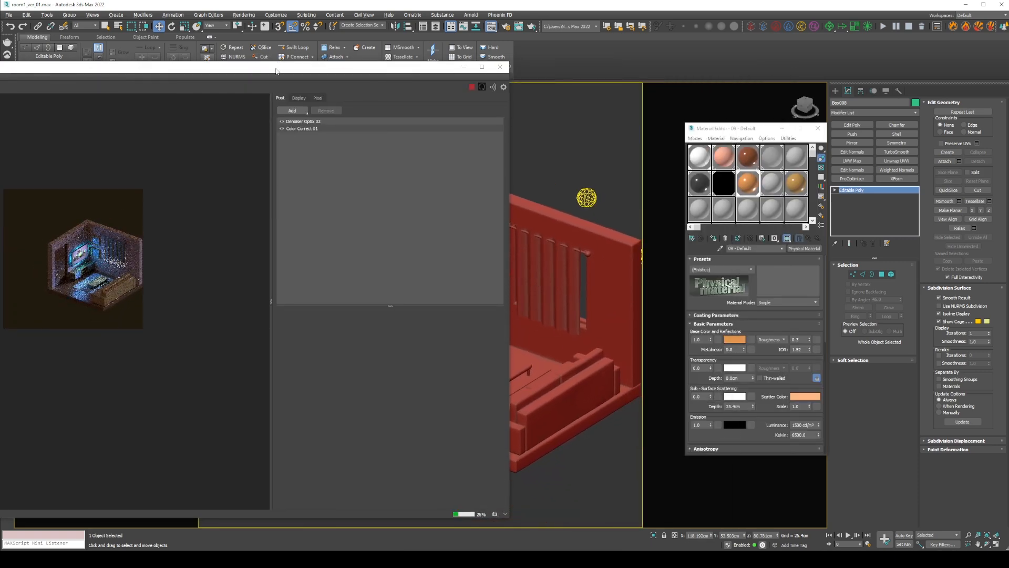
pyautogui.moveTo(274, 69); pyautogui.dragTo(644, 94)
pyautogui.scroll(4, 466, 263)
pyautogui.moveTo(512, 351); pyautogui.dragTo(427, 291, button='middle')
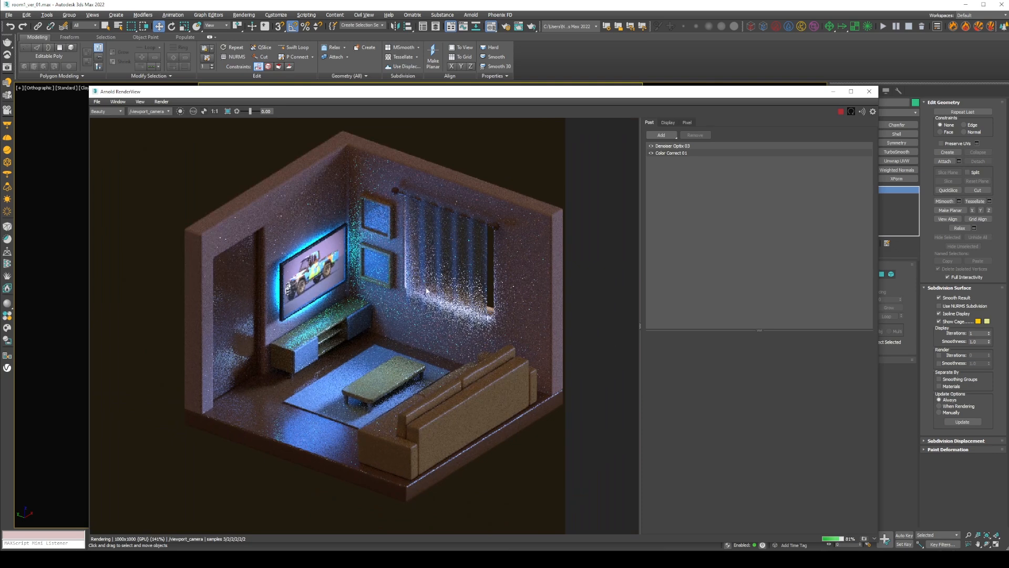
# Scale the upper picture frame down uniformly, keeping the render visible for comparison
pyautogui.press('r')
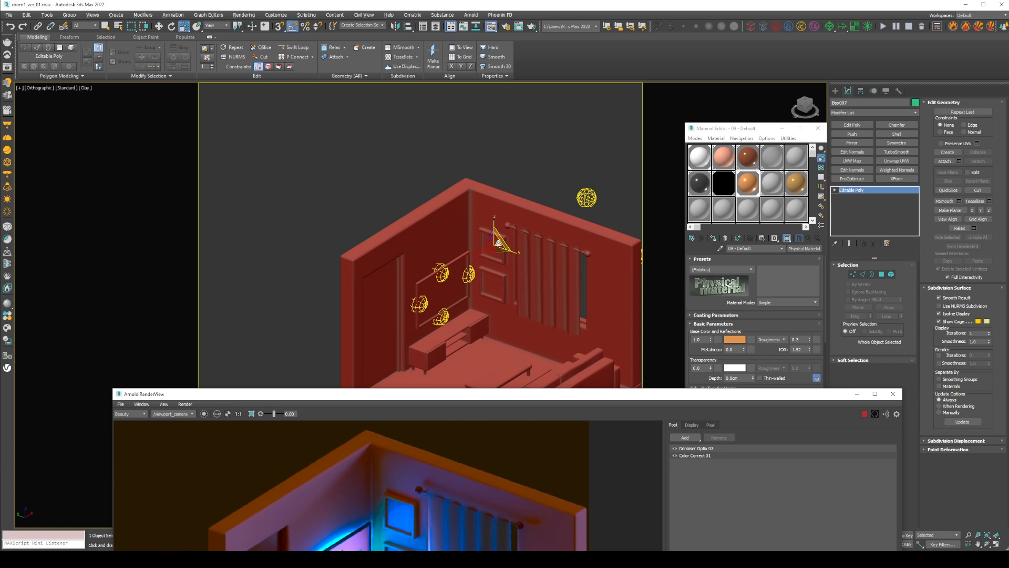
pyautogui.moveTo(495, 245); pyautogui.dragTo(494, 264)
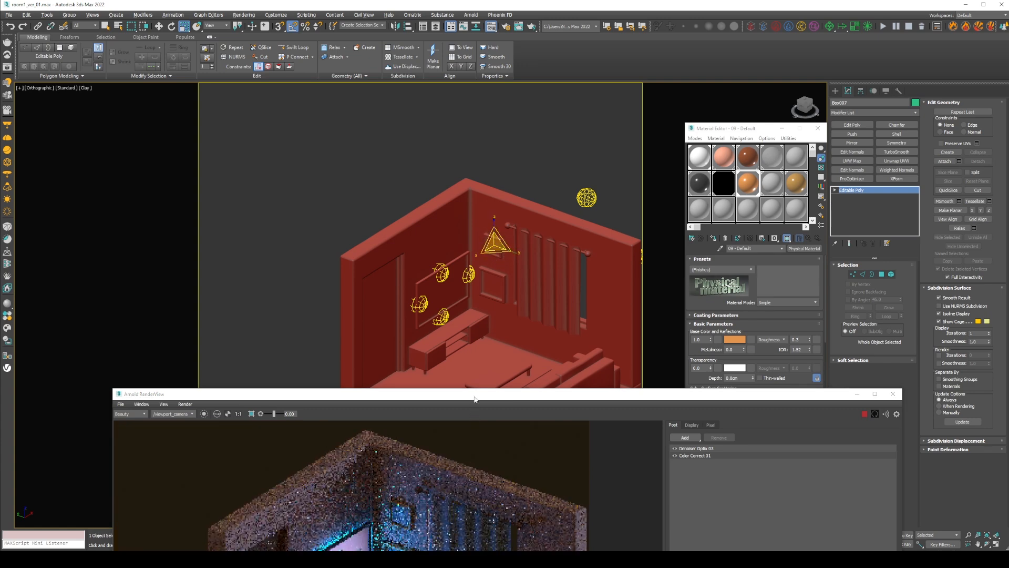
pyautogui.moveTo(474, 399); pyautogui.dragTo(476, 333)
# Narrow the lower frame into a portrait shape by moving its side vertices, and offset the two frames from each other on the wall
pyautogui.click(488, 280)
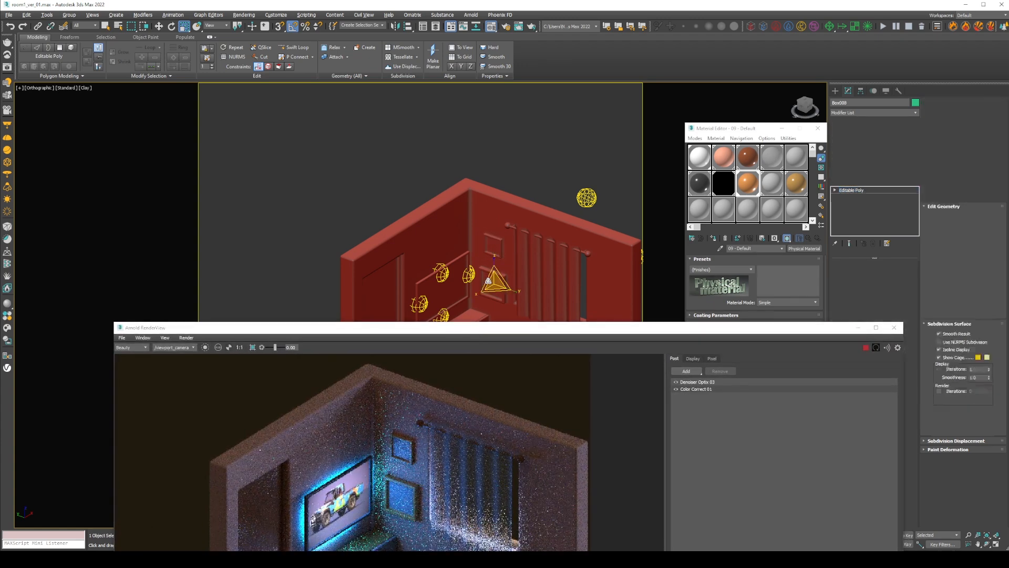
pyautogui.press('1')
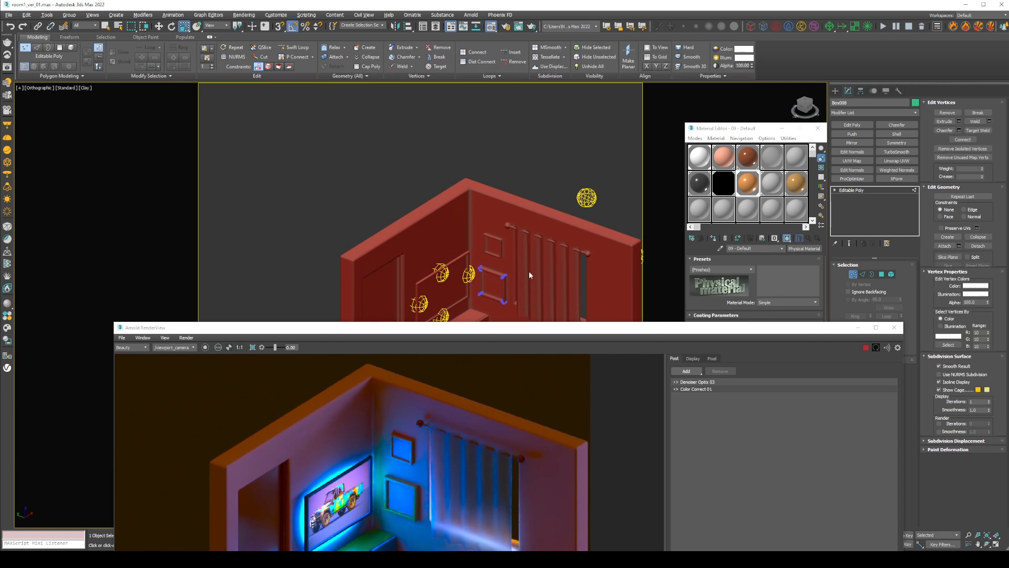
pyautogui.moveTo(527, 262); pyautogui.dragTo(479, 283)
pyautogui.press('w')
pyautogui.press('1')
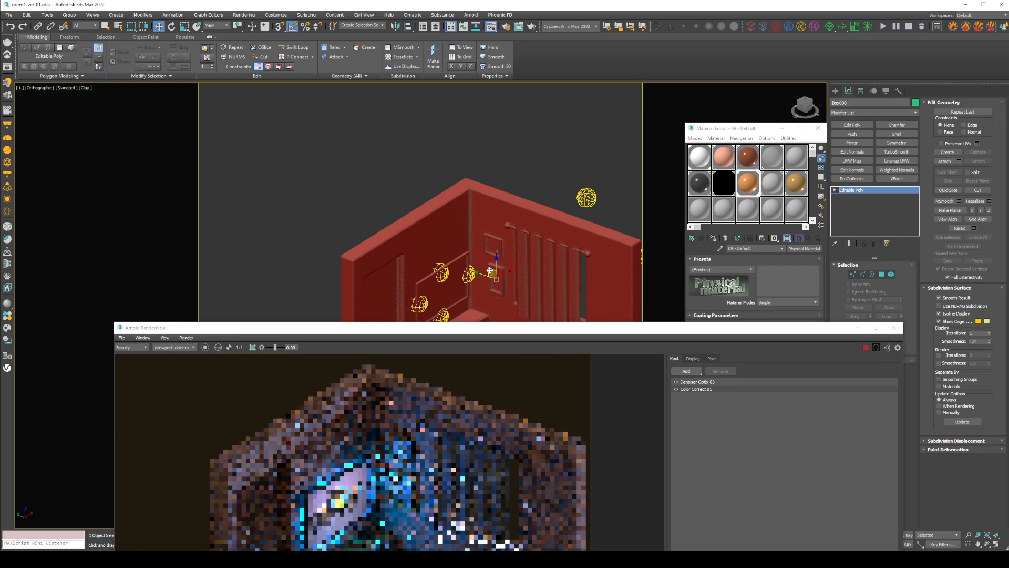
pyautogui.click(463, 317)
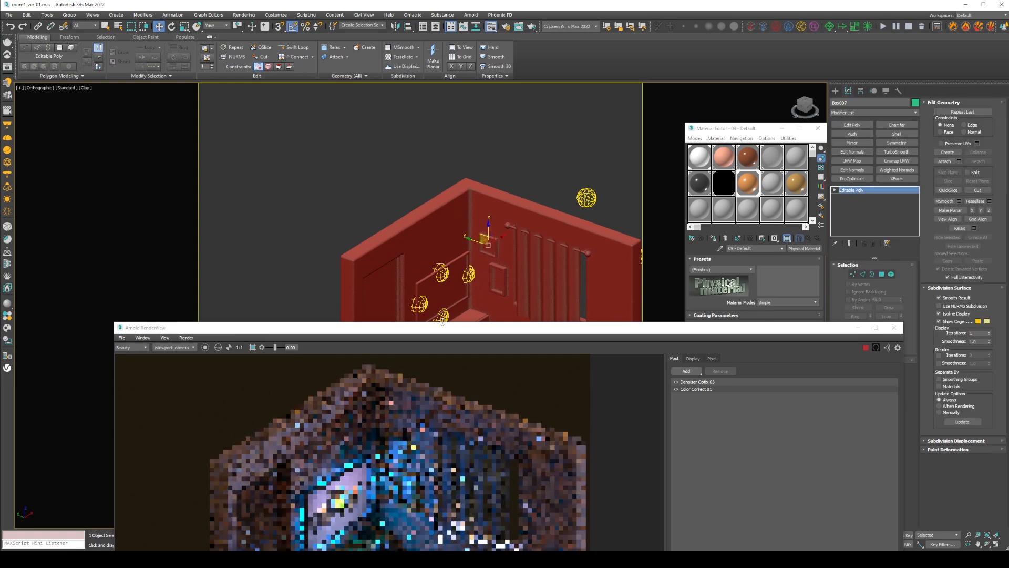
pyautogui.moveTo(463, 327); pyautogui.dragTo(469, 36)
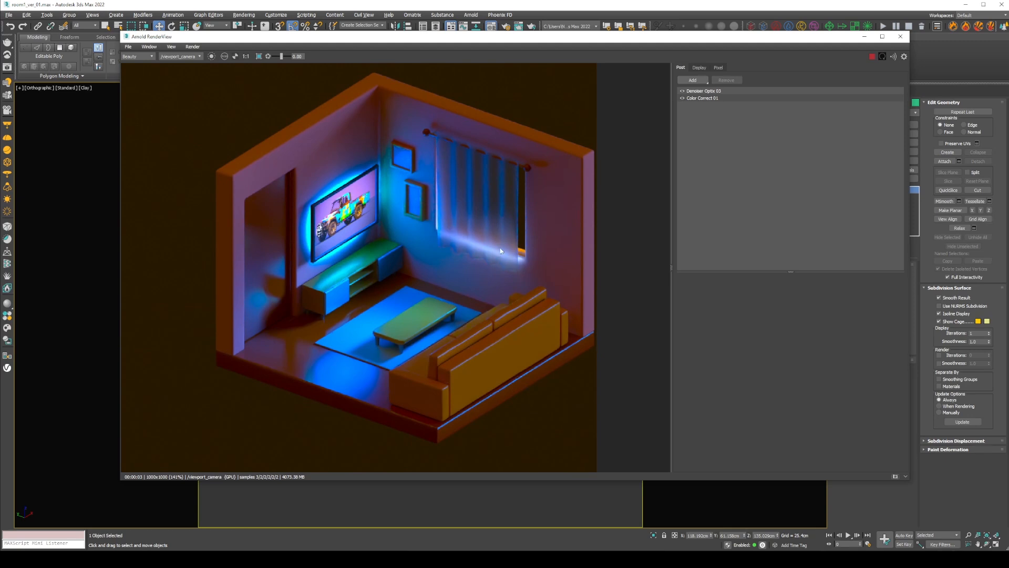
# Try a main saturation of 2 in the render's Color Correct imager, and restore it to 3
pyautogui.click(711, 98)
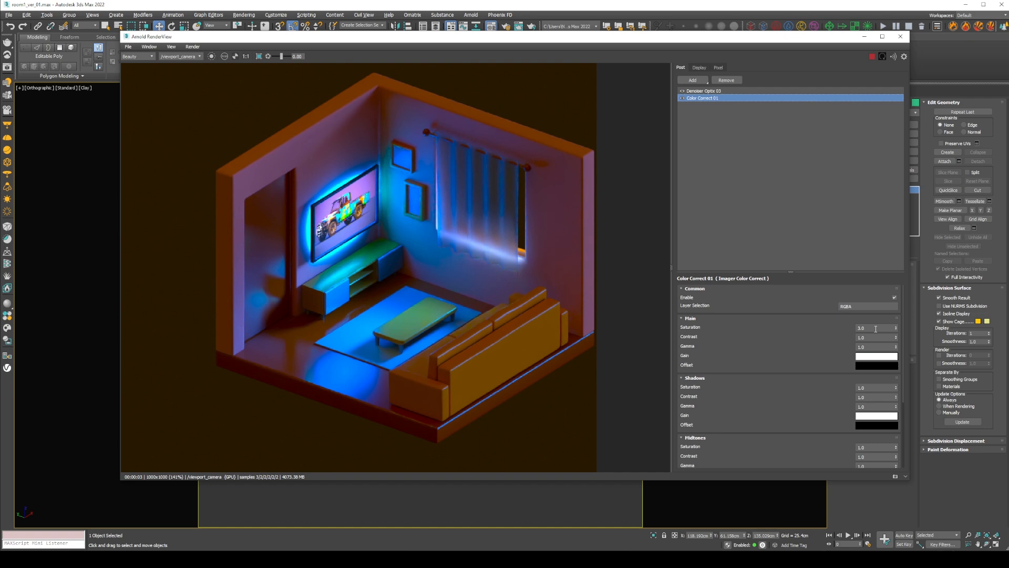
pyautogui.moveTo(874, 328); pyautogui.dragTo(789, 328)
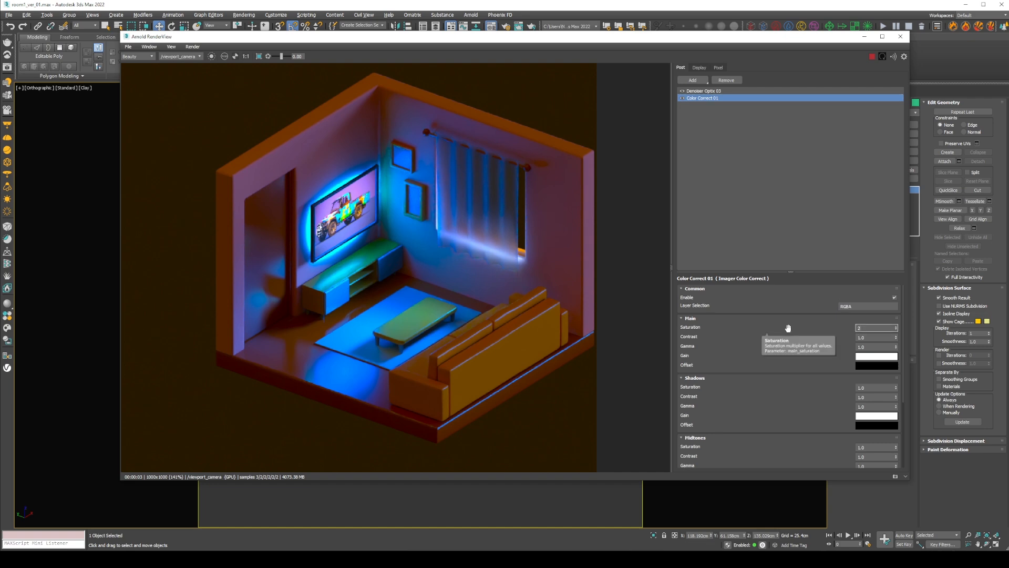
pyautogui.write('2')
pyautogui.press('Return')
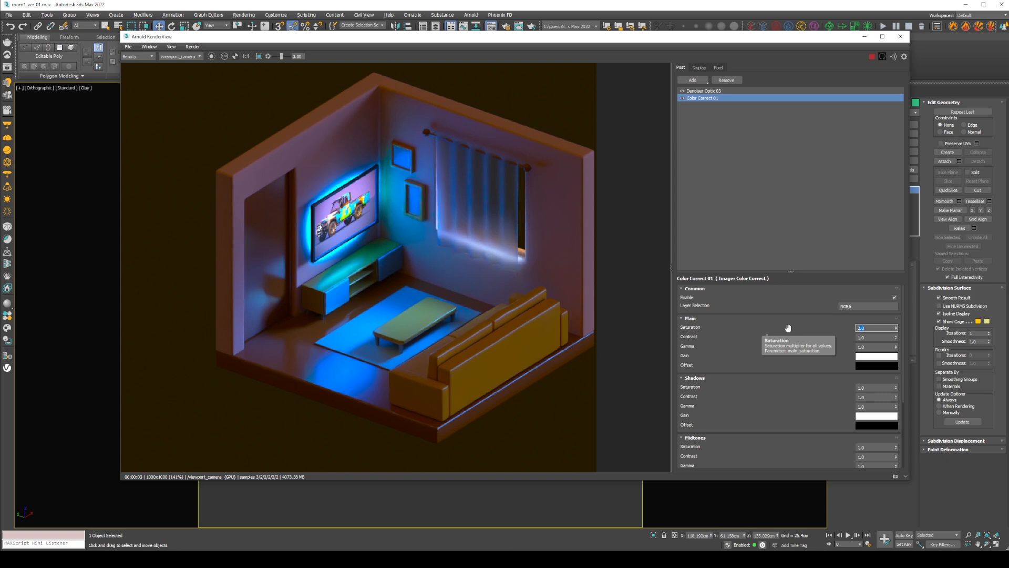
pyautogui.press('Return')
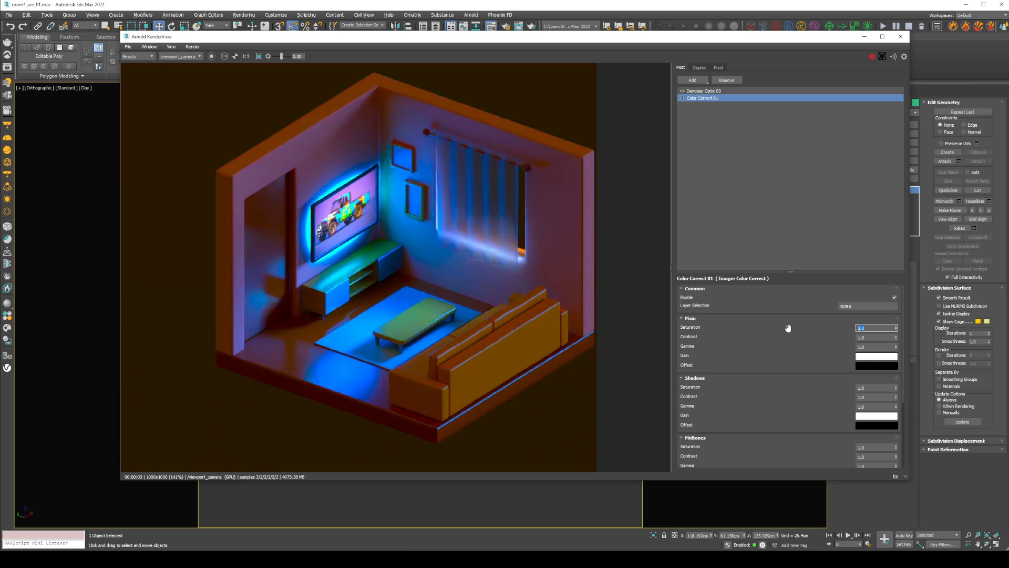
# Rotate the door open into the room and reposition it against the side of its doorway
pyautogui.click(254, 270)
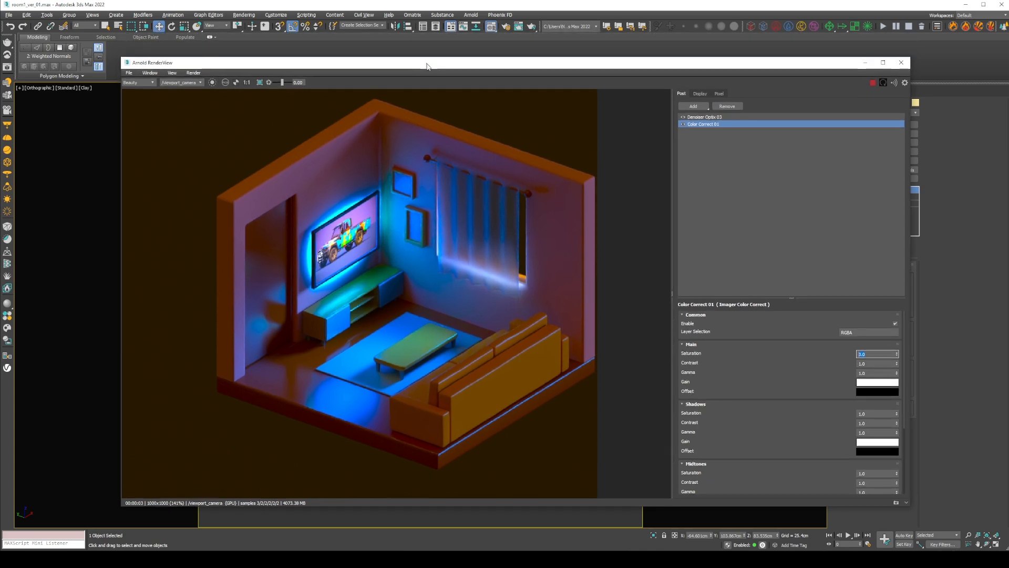
pyautogui.moveTo(426, 40); pyautogui.dragTo(464, 448)
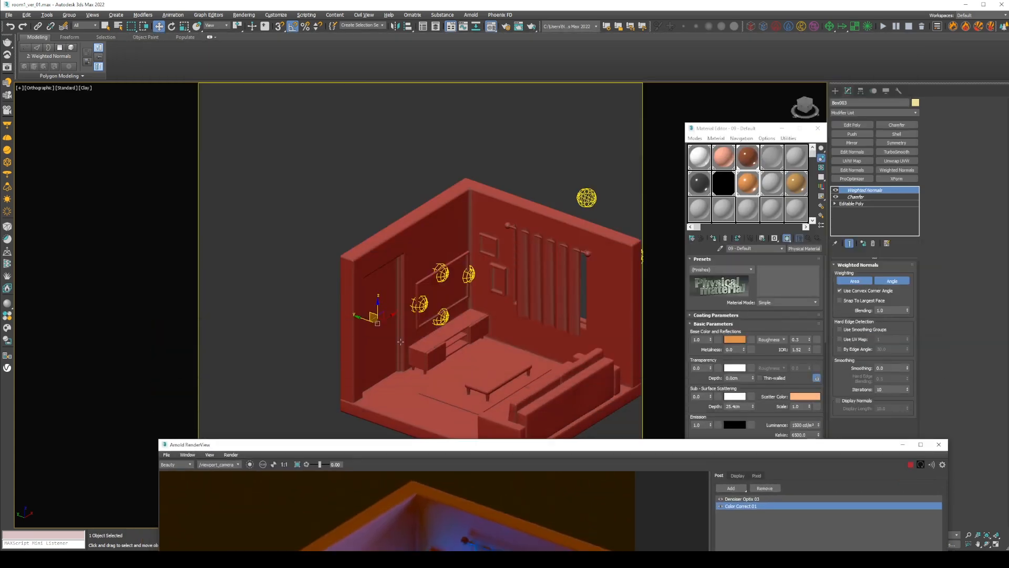
pyautogui.press('e')
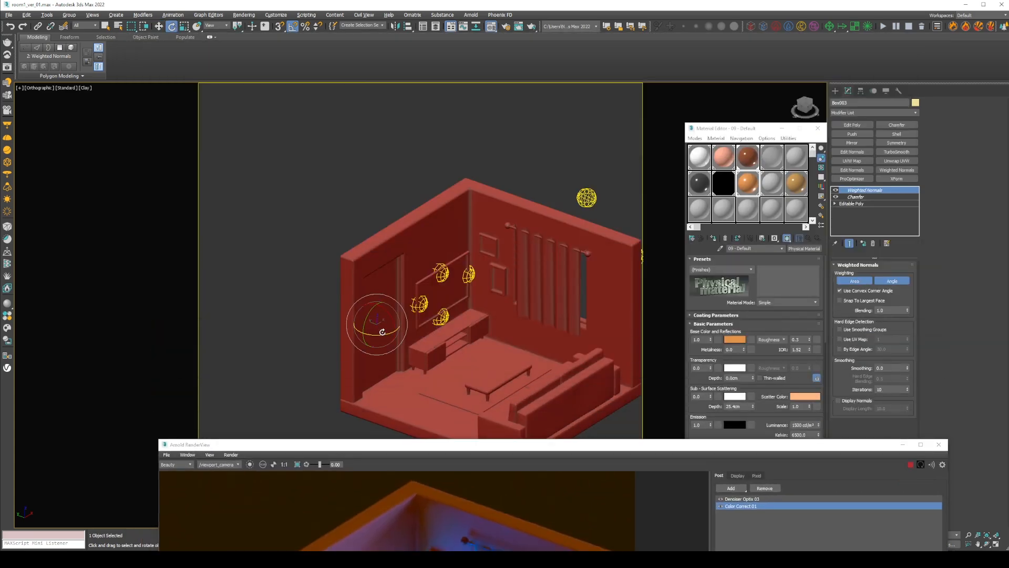
pyautogui.moveTo(378, 330)
pyautogui.mouseDown()
pyautogui.moveTo(366, 341)
pyautogui.moveTo(390, 337)
pyautogui.moveTo(391, 328)
pyautogui.mouseUp()
pyautogui.press('w')
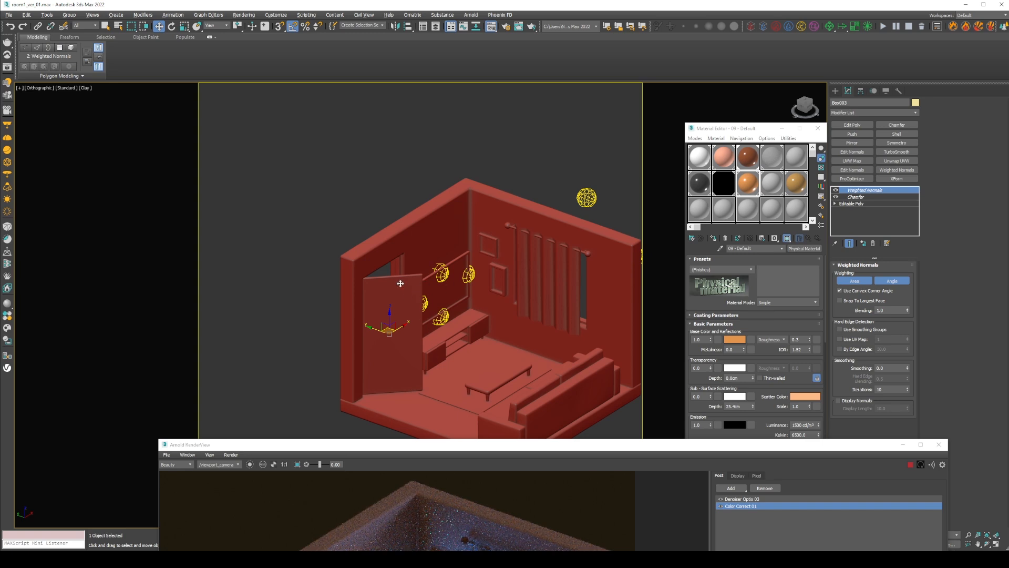
# Duplicate the blue quad light behind the window as a copy outside the doorway wall
pyautogui.moveTo(625, 259); pyautogui.dragTo(612, 259, button='middle')
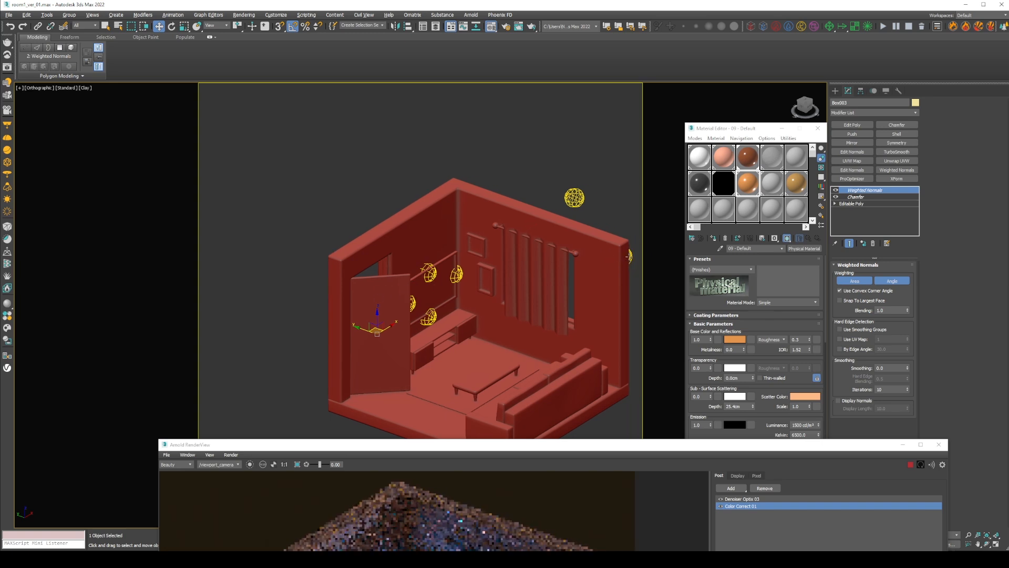
pyautogui.click(630, 257)
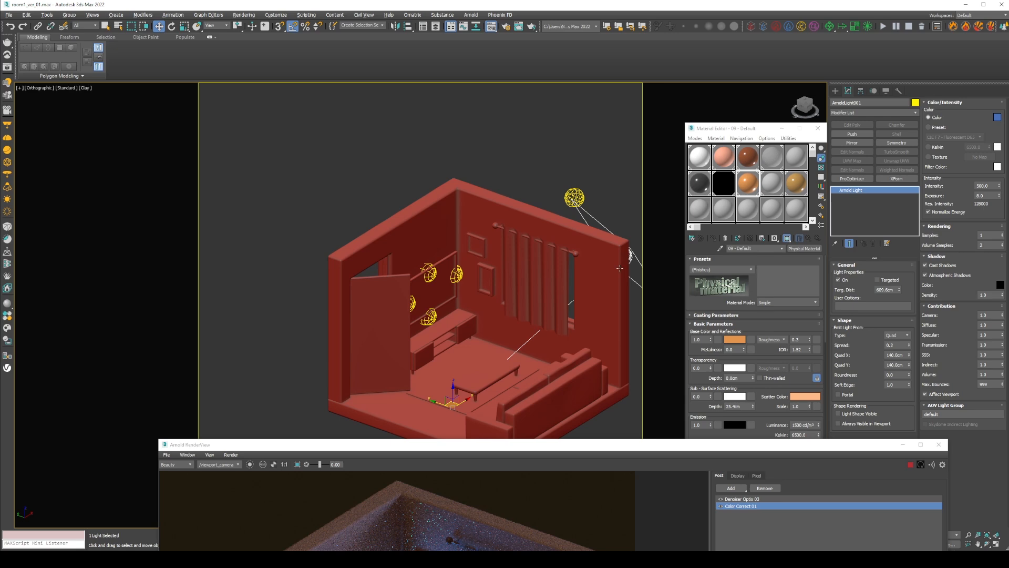
pyautogui.keyDown('shift'); pyautogui.moveTo(450, 401); pyautogui.dragTo(245, 326); pyautogui.keyUp('shift')
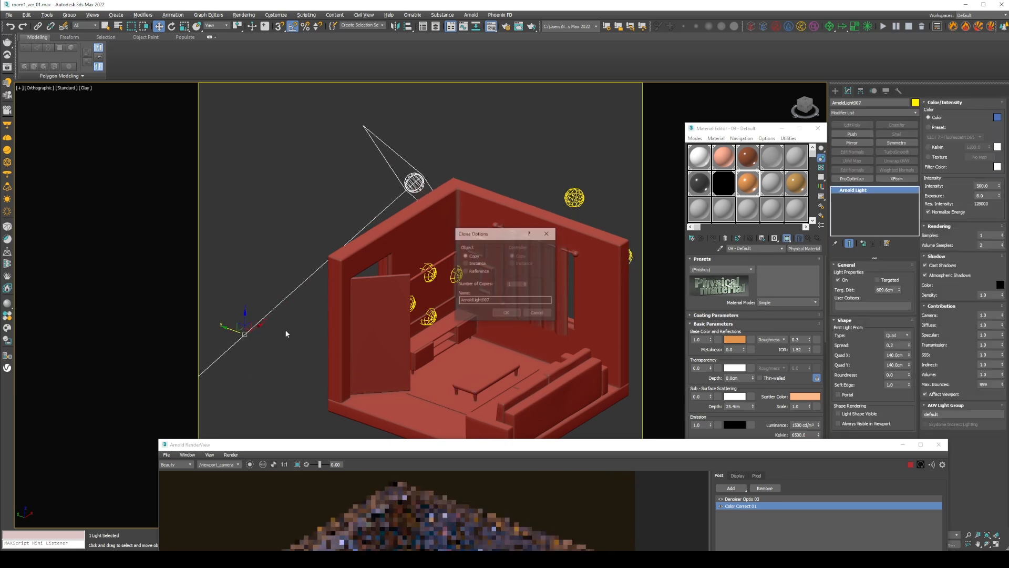
pyautogui.click(506, 313)
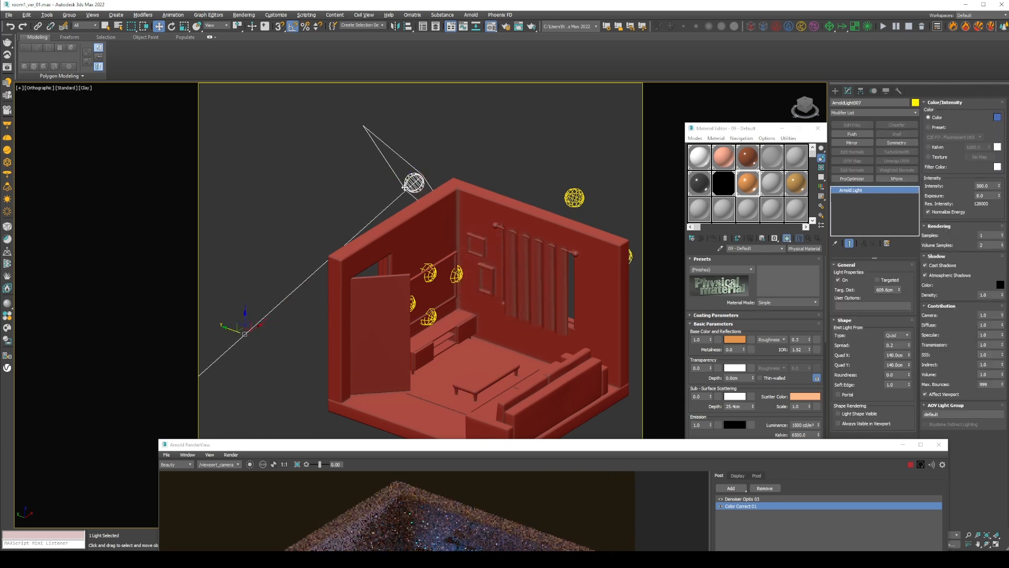
# Rotate and move the copied light so it shines into the room through the open doorway, and check the render
pyautogui.moveTo(240, 329); pyautogui.dragTo(213, 397)
pyautogui.press('e')
pyautogui.moveTo(379, 262); pyautogui.dragTo(416, 261)
pyautogui.press('w')
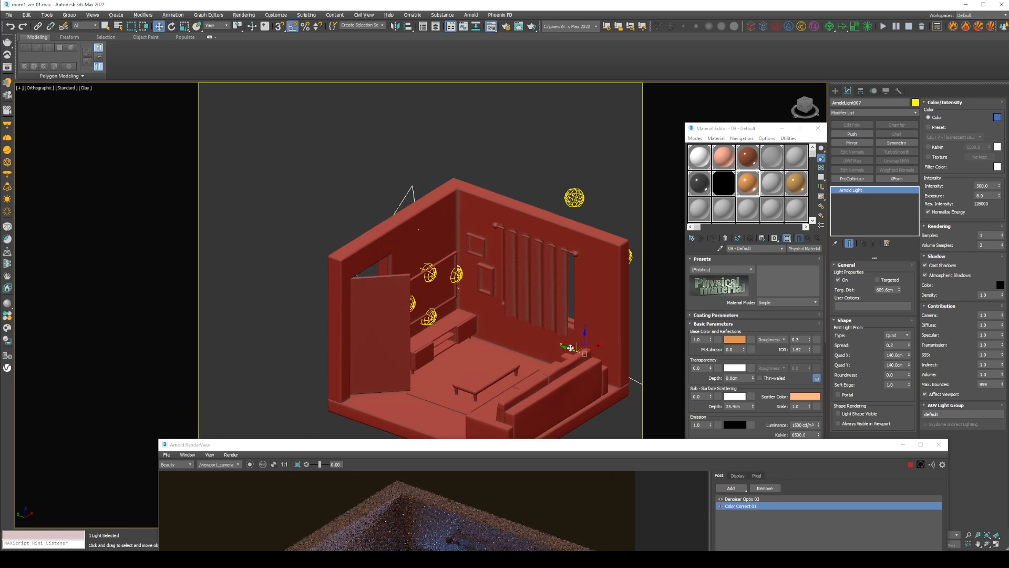
pyautogui.moveTo(585, 351); pyautogui.dragTo(508, 382)
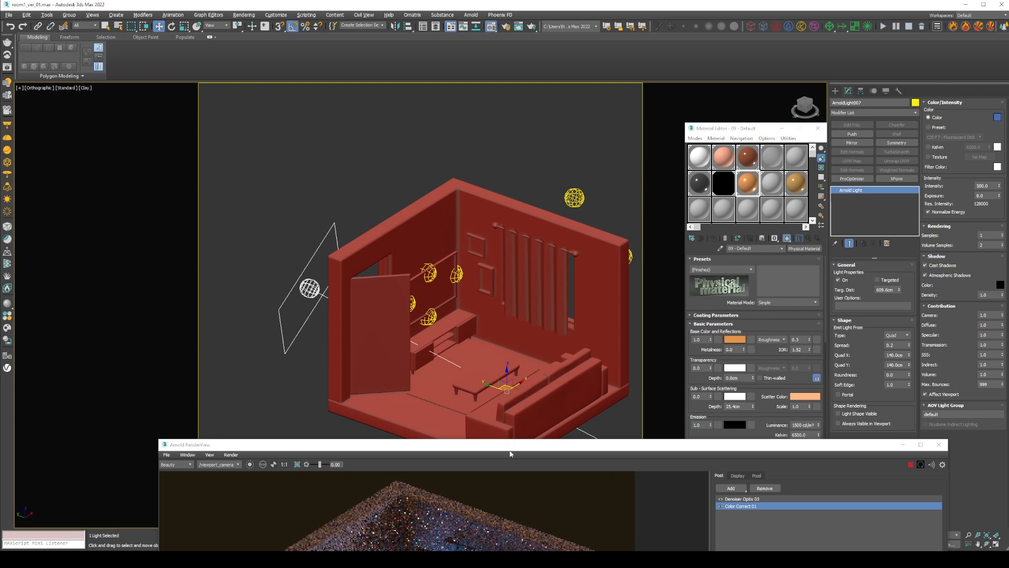
pyautogui.moveTo(512, 449); pyautogui.dragTo(624, 109)
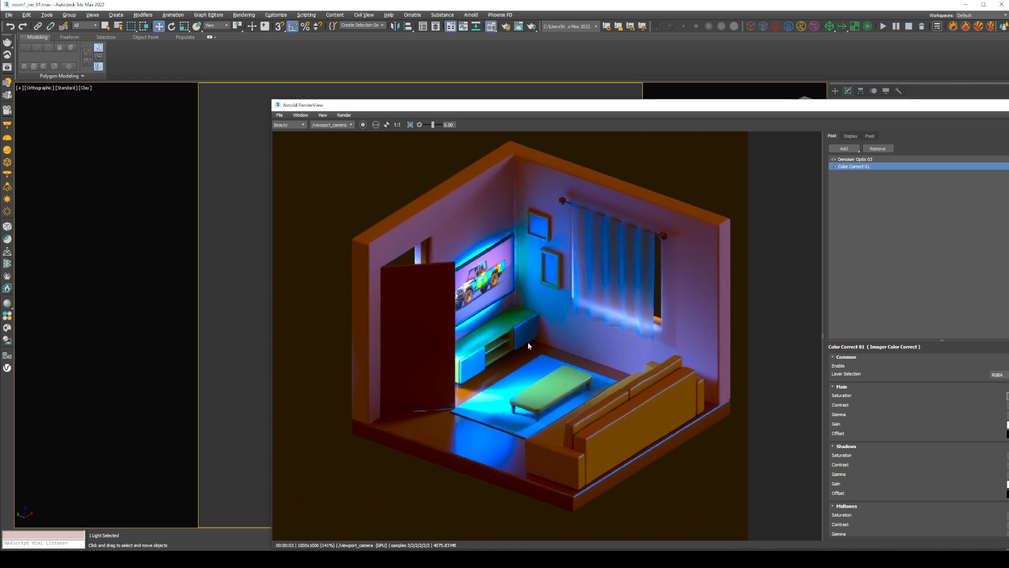
pyautogui.moveTo(577, 105); pyautogui.dragTo(522, 61)
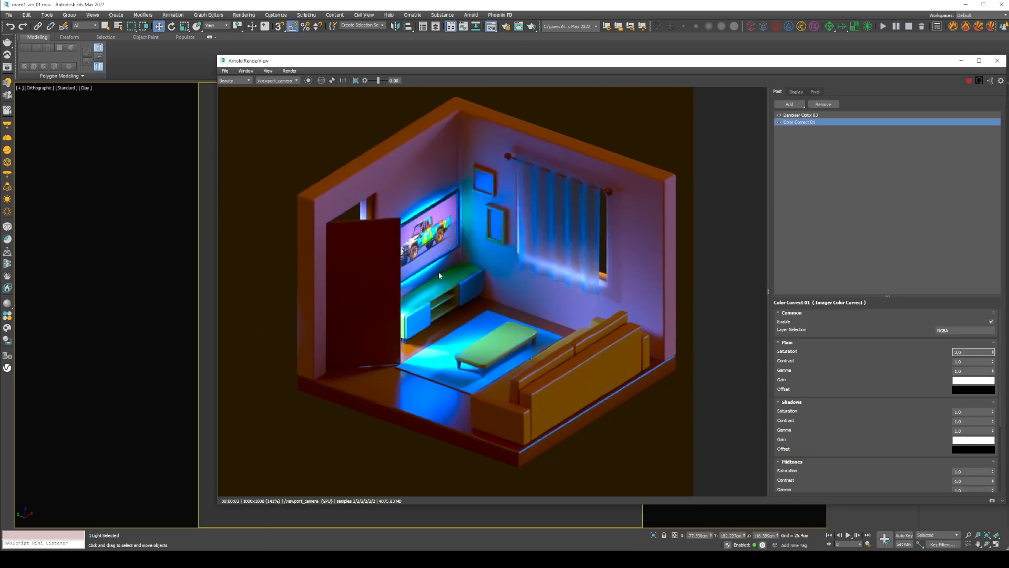